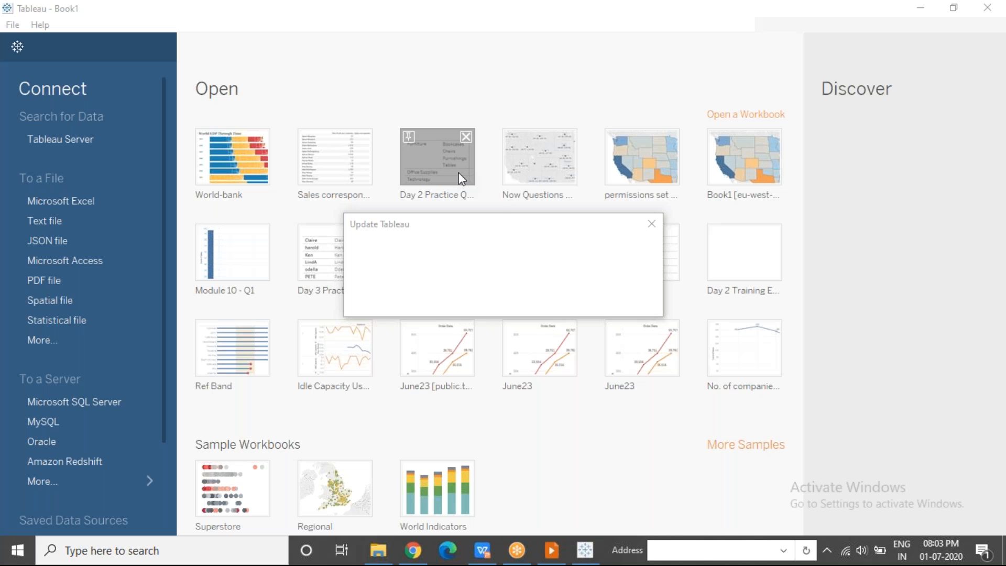
Step: Dismiss the update prompt, connect to the Excel workbook Sample - Superstore.xls and load its Orders sheet as the data source
click(649, 224)
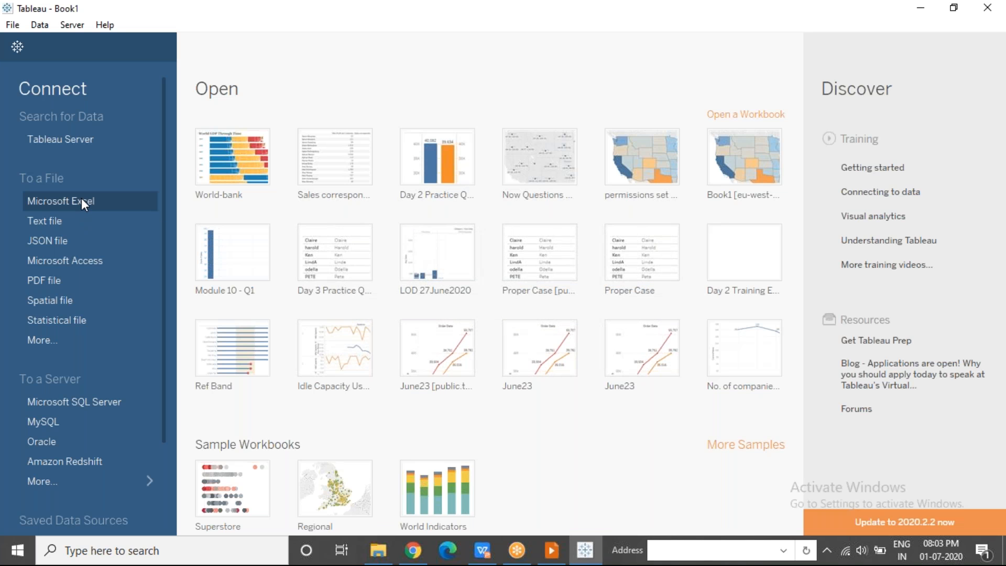
click(81, 198)
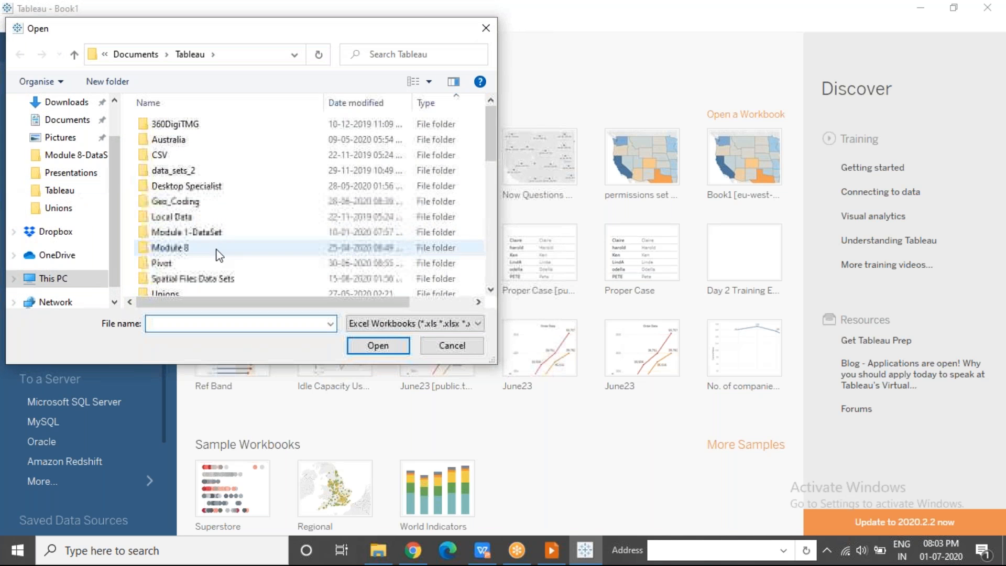
click(216, 249)
key(s)
key(a)
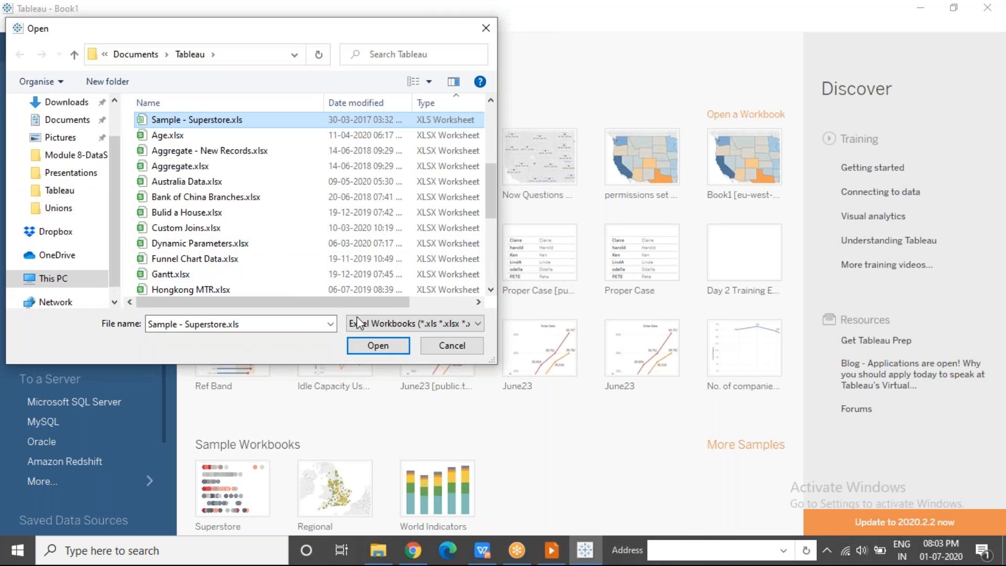
click(379, 346)
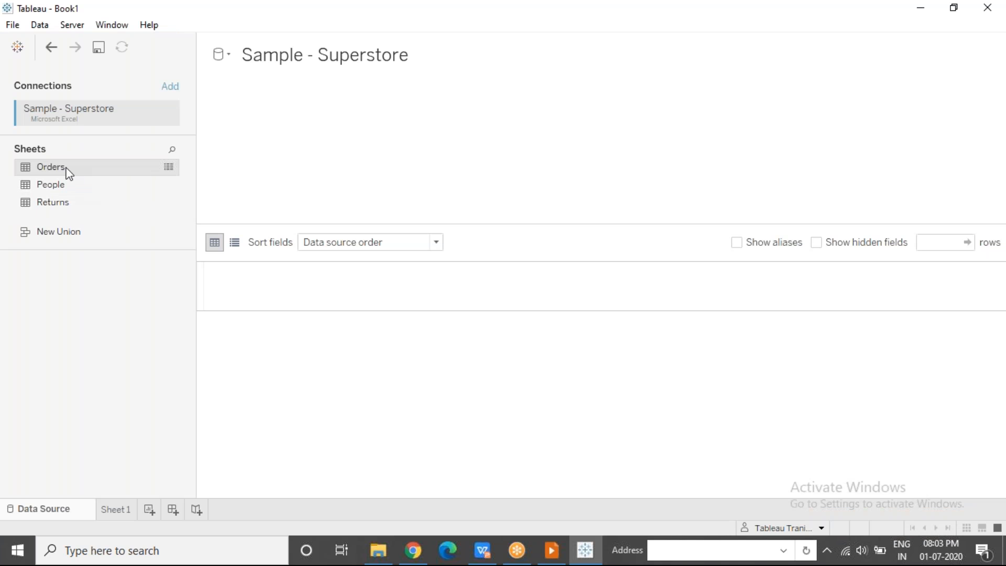
double_click(67, 169)
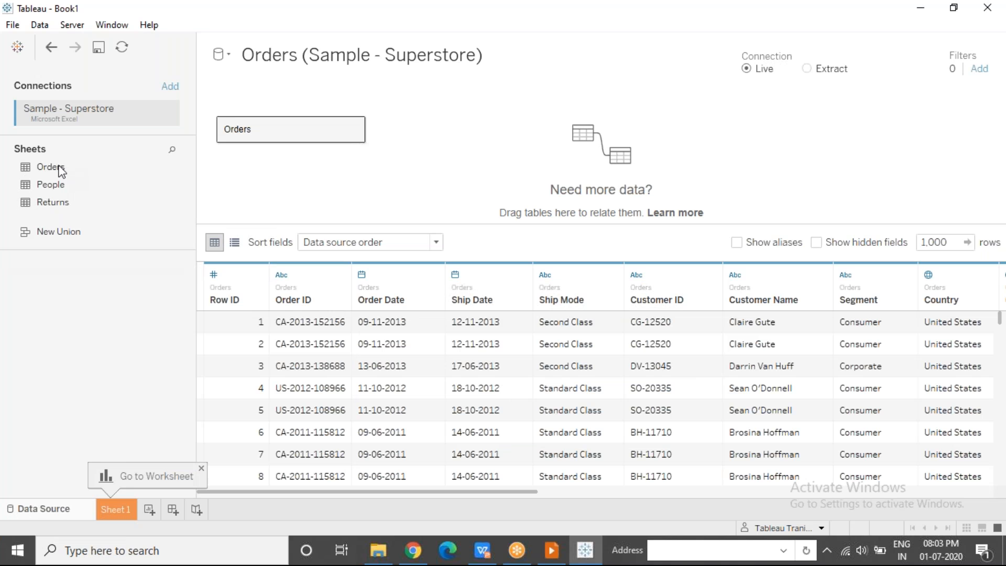
Step: On Sheet 1, build a bar chart with Category and Sub-Category as columns and Sales as rows
click(114, 507)
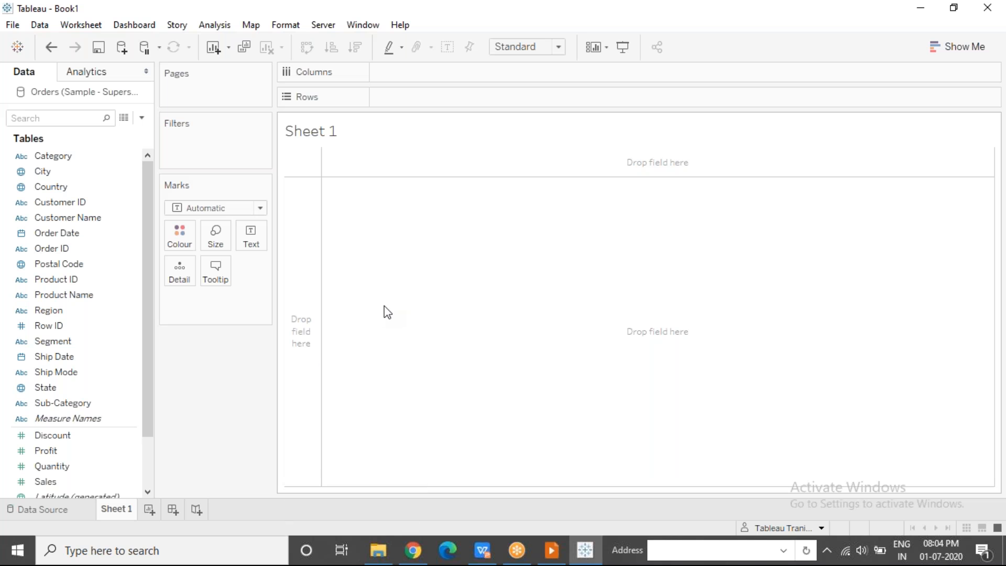
drag(60, 405, 403, 75)
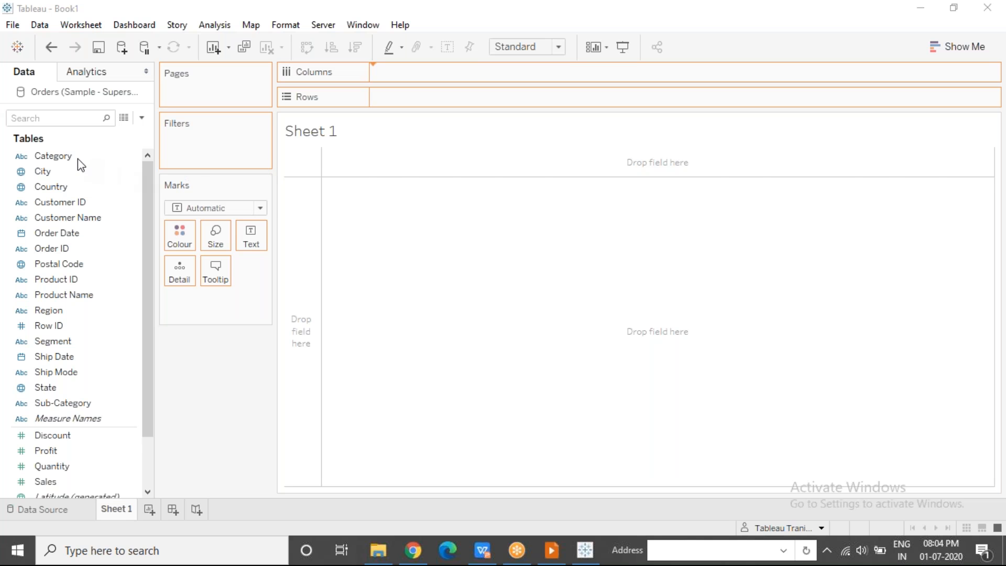
mouse_move(67, 158)
mouse_down()
mouse_move(382, 82)
mouse_move(375, 73)
mouse_up()
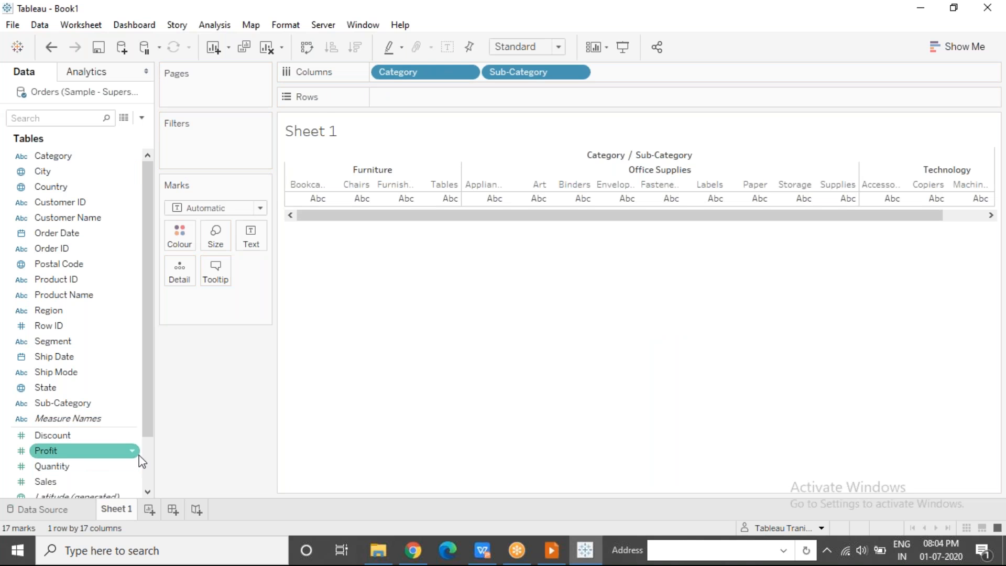
scroll(148, 461, down, 2)
drag(58, 420, 407, 104)
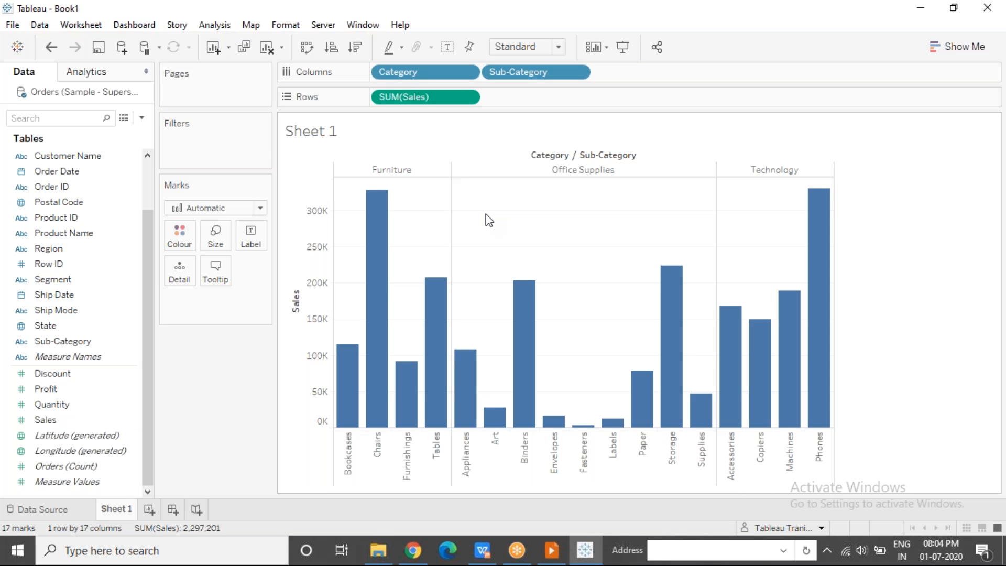
Step: Start adding a reference line to the Sales axis and move its settings clear of the chart
click(314, 234)
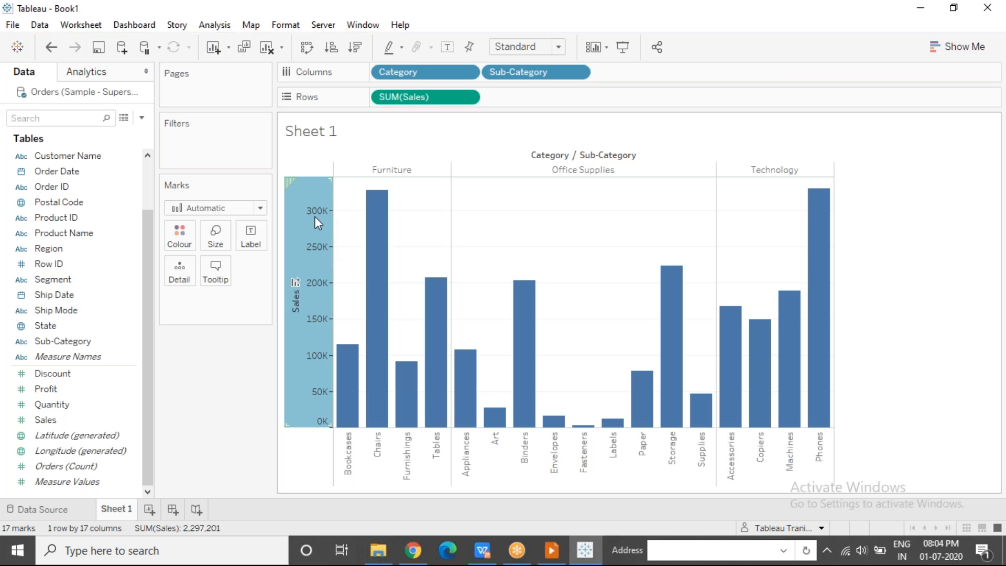
right_click(319, 255)
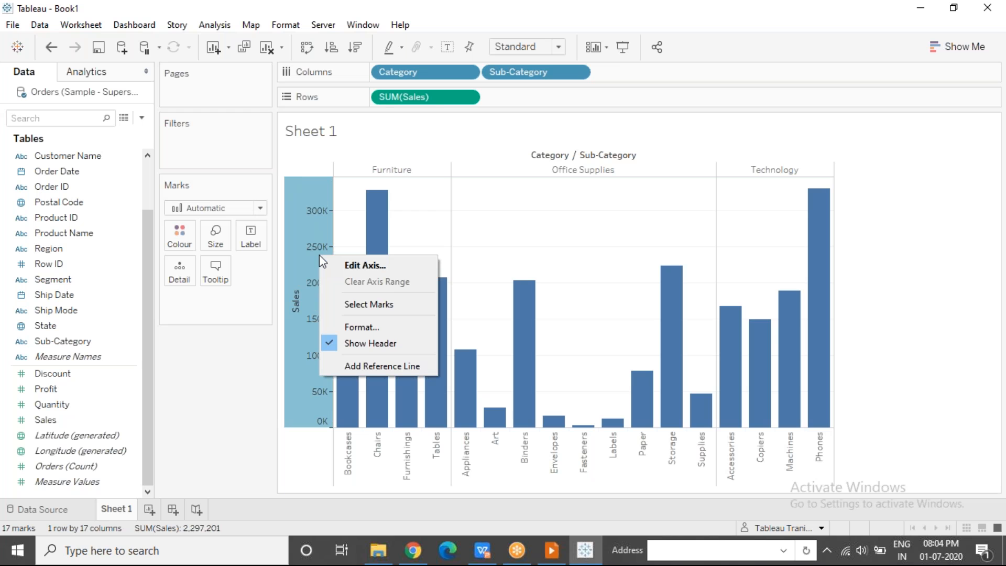
click(385, 367)
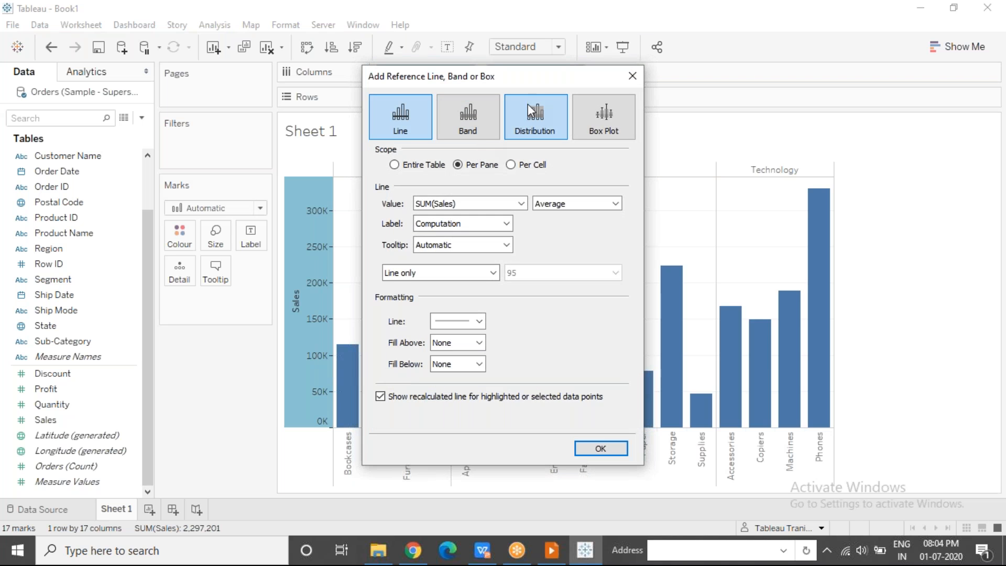
drag(540, 83, 193, 57)
click(71, 86)
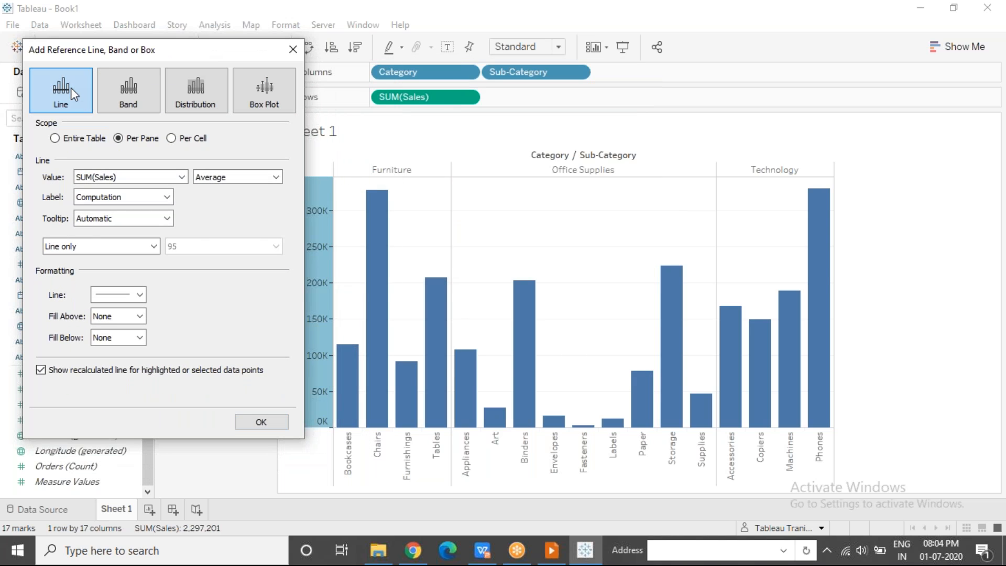
Step: Preview the Band, Distribution and Box Plot types on the Sales axis, then return to the Line type
click(138, 93)
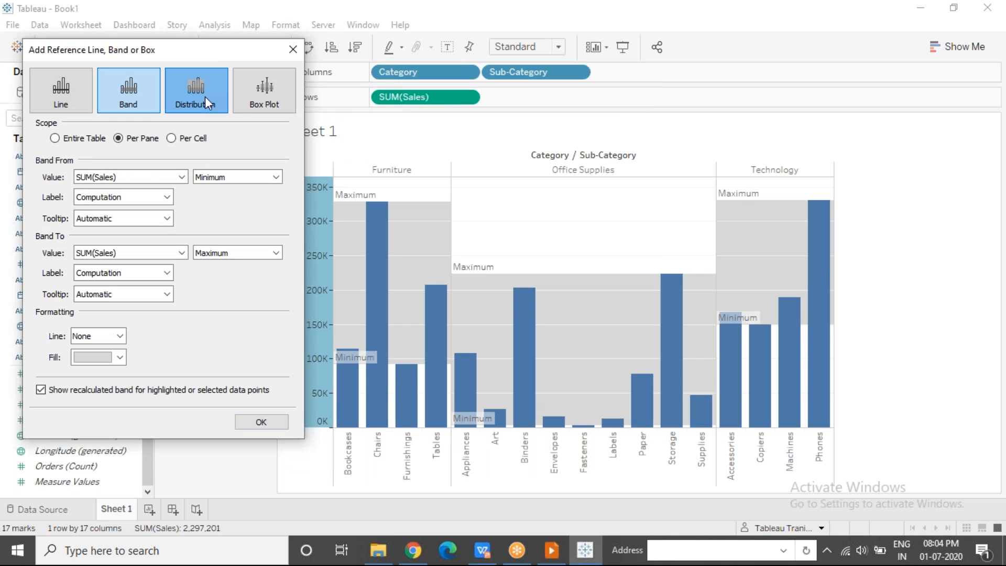
click(205, 97)
click(274, 93)
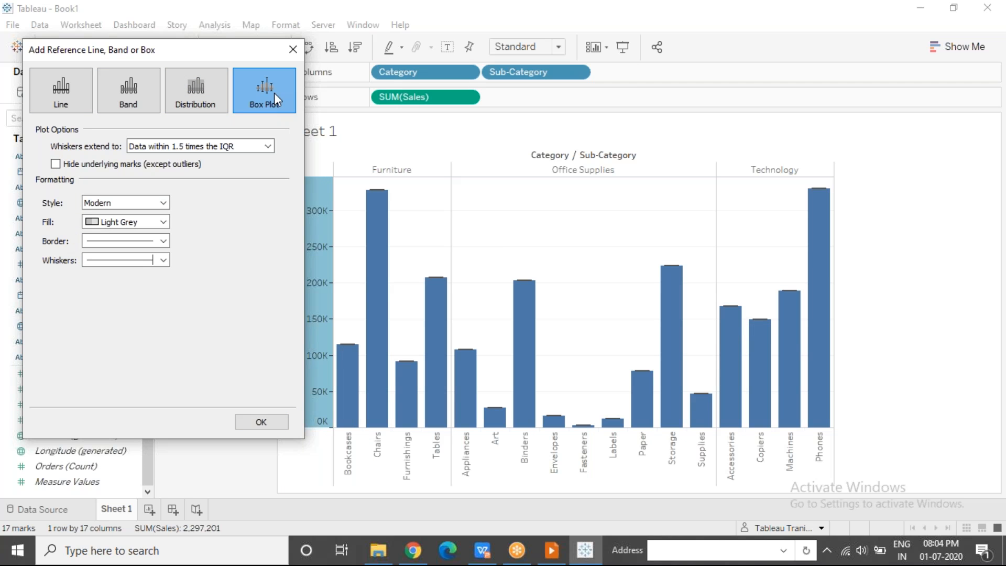
click(68, 92)
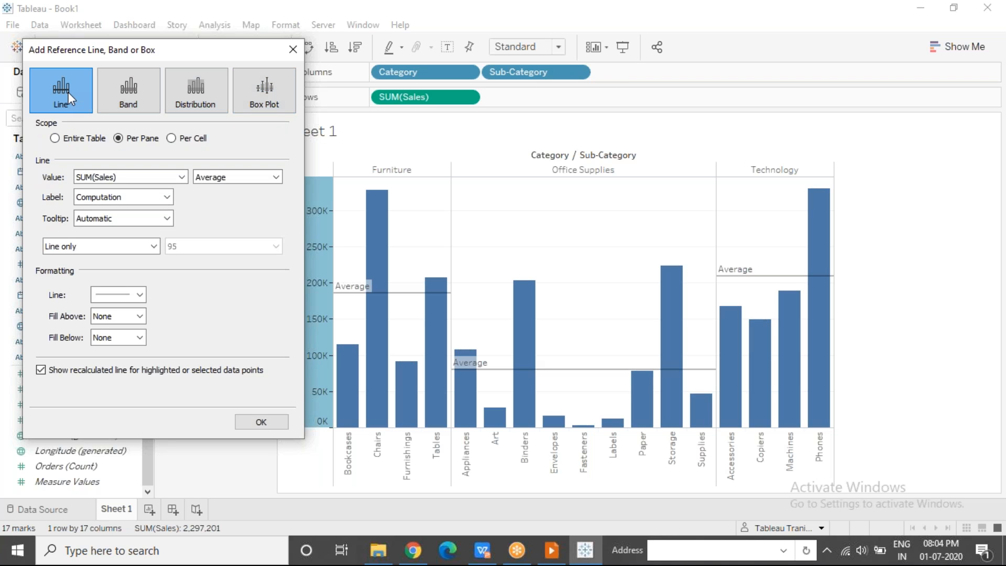
Step: Compare the average line on the chart with Entire Table, Per Pane and Per Cell scope
click(56, 139)
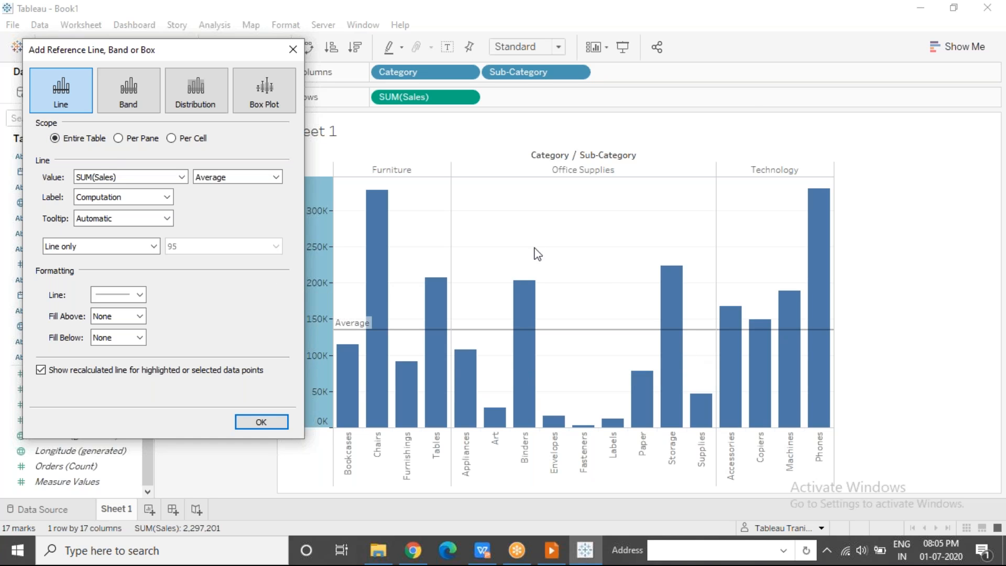
click(751, 64)
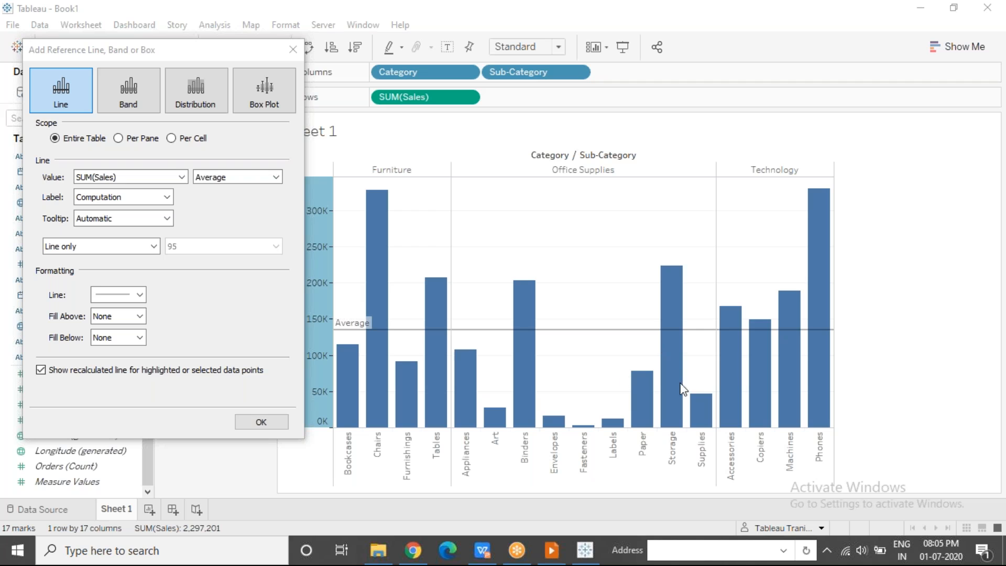
click(124, 139)
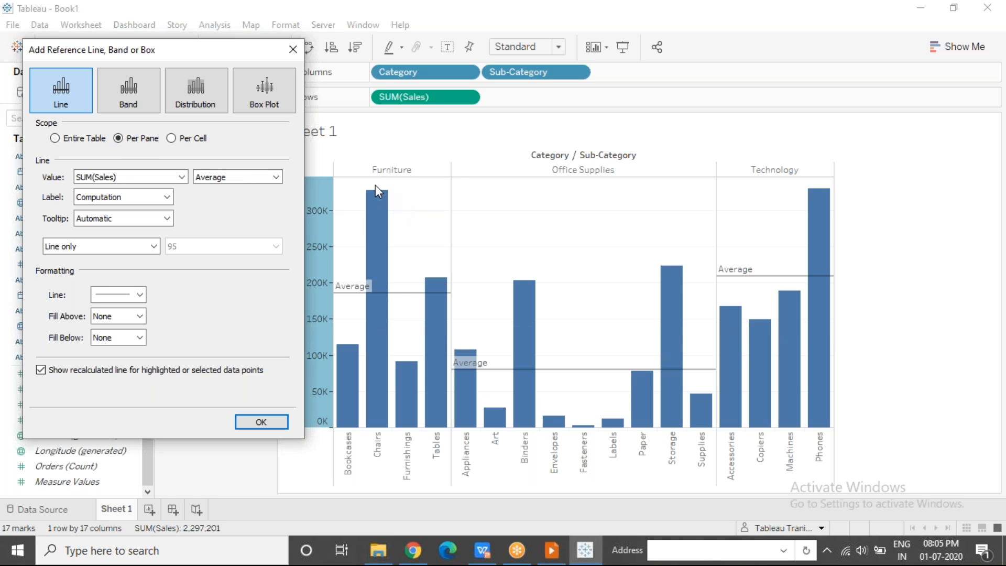
click(171, 139)
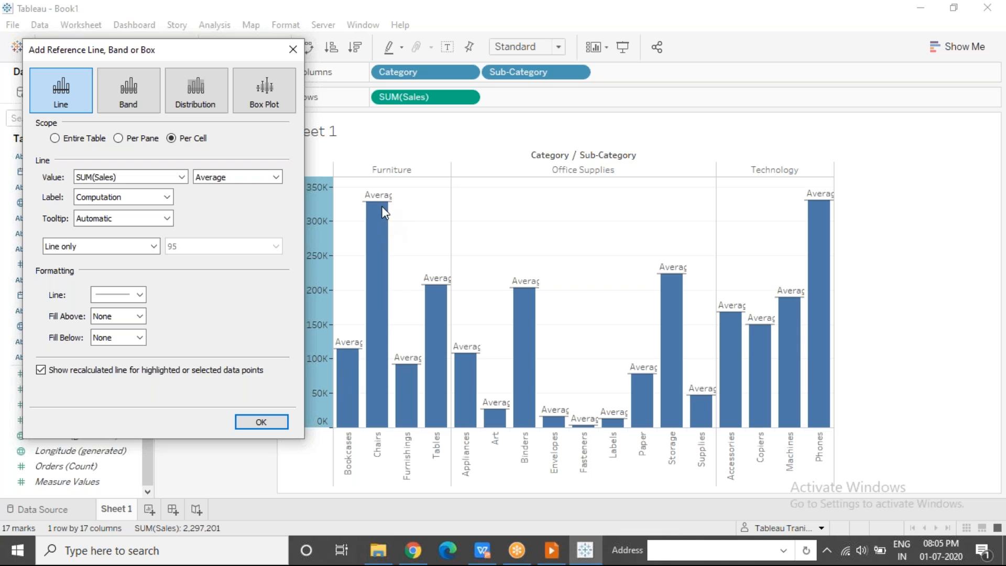
Step: Try the Minimum, Maximum, Sum and Total aggregations for the per-cell SUM(Sales) reference line
click(277, 177)
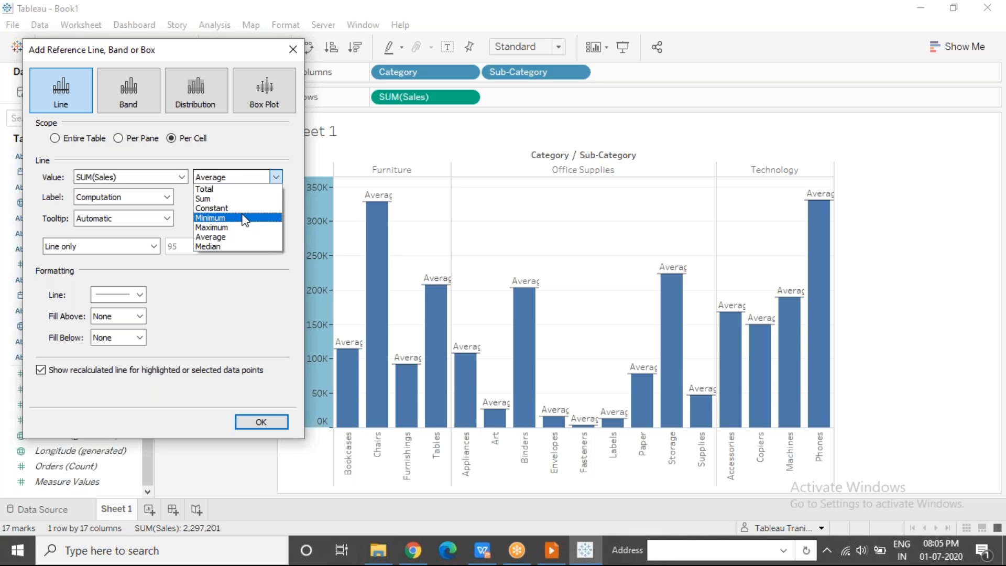
click(251, 217)
click(276, 178)
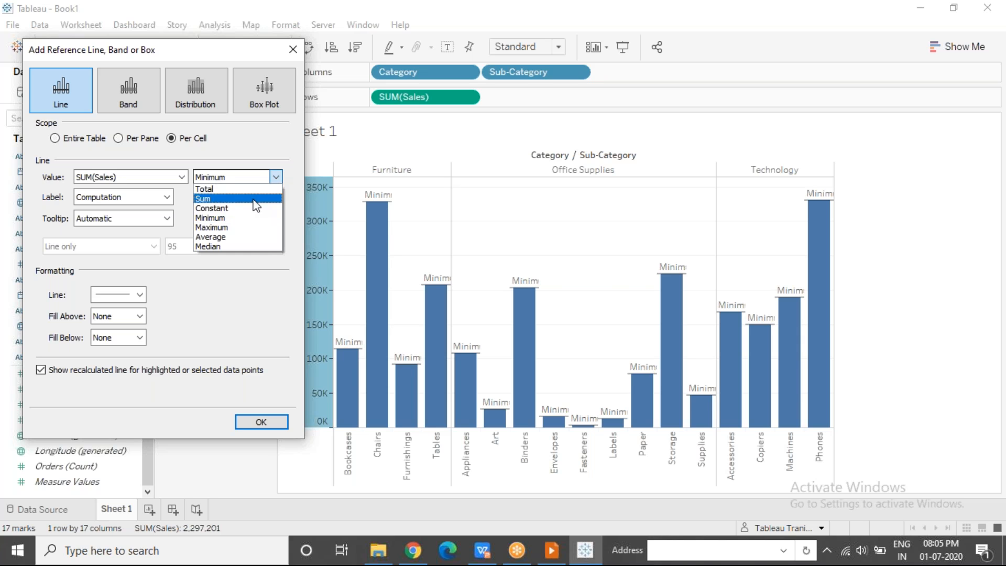
click(235, 229)
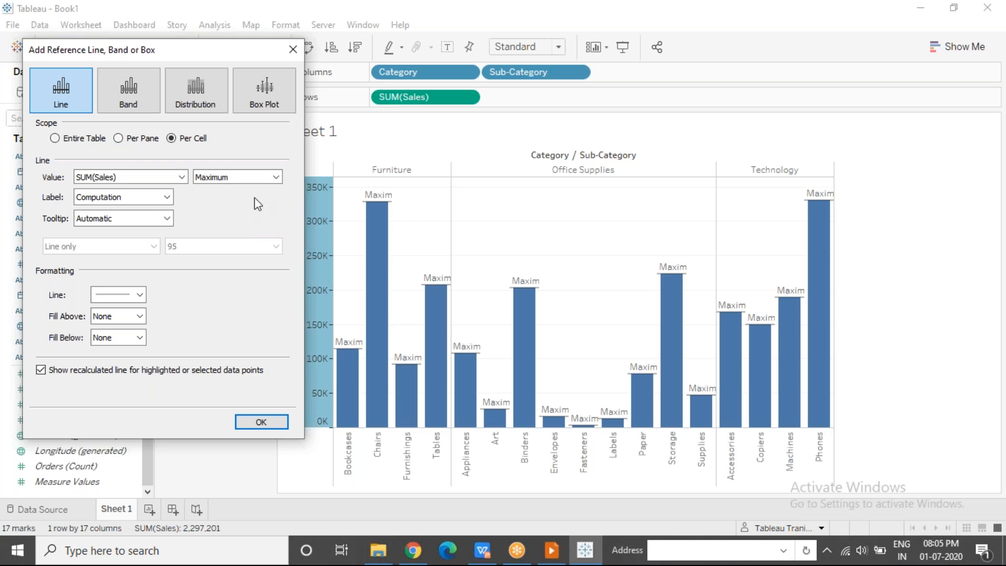
click(276, 178)
click(221, 236)
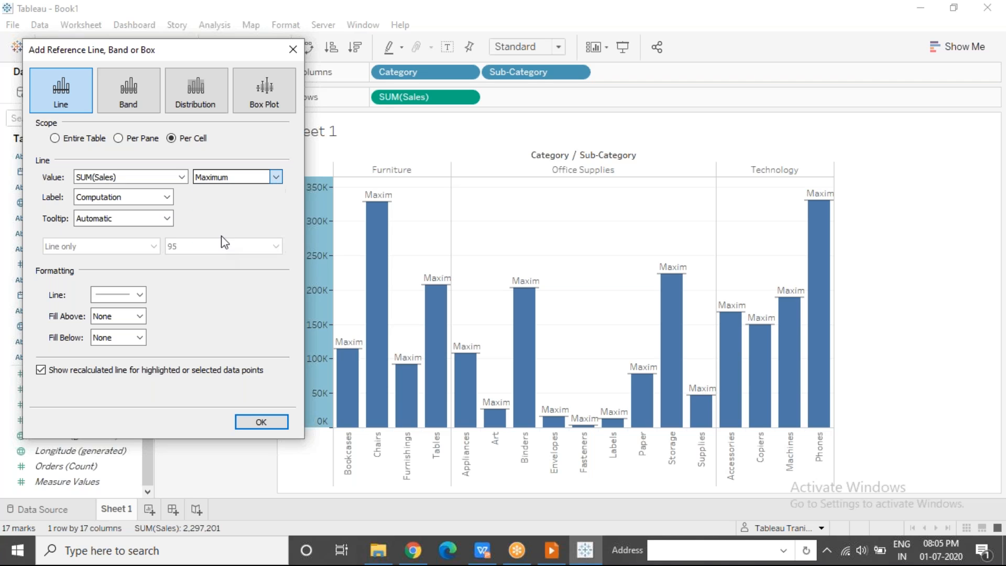
click(275, 177)
click(248, 199)
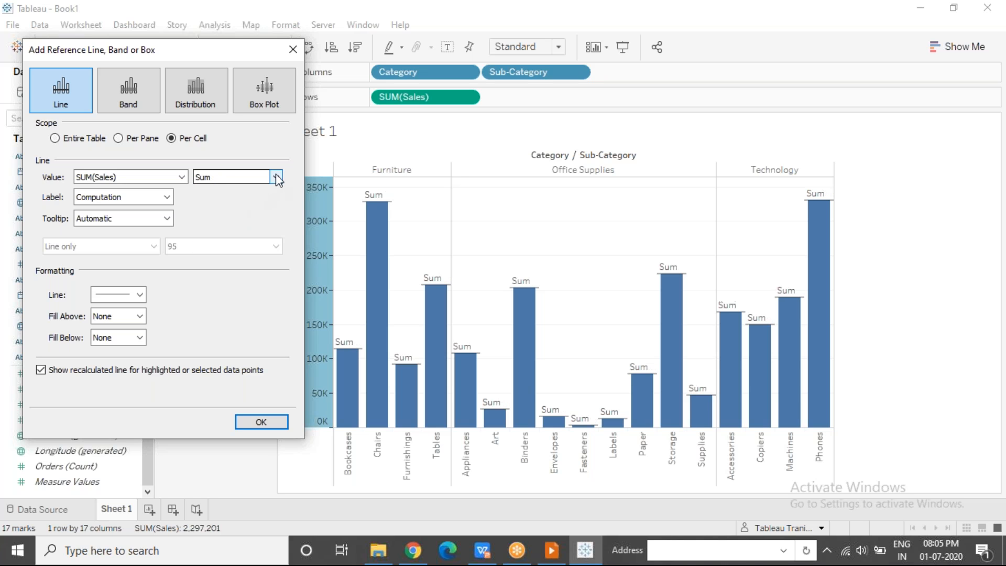
click(276, 176)
click(236, 189)
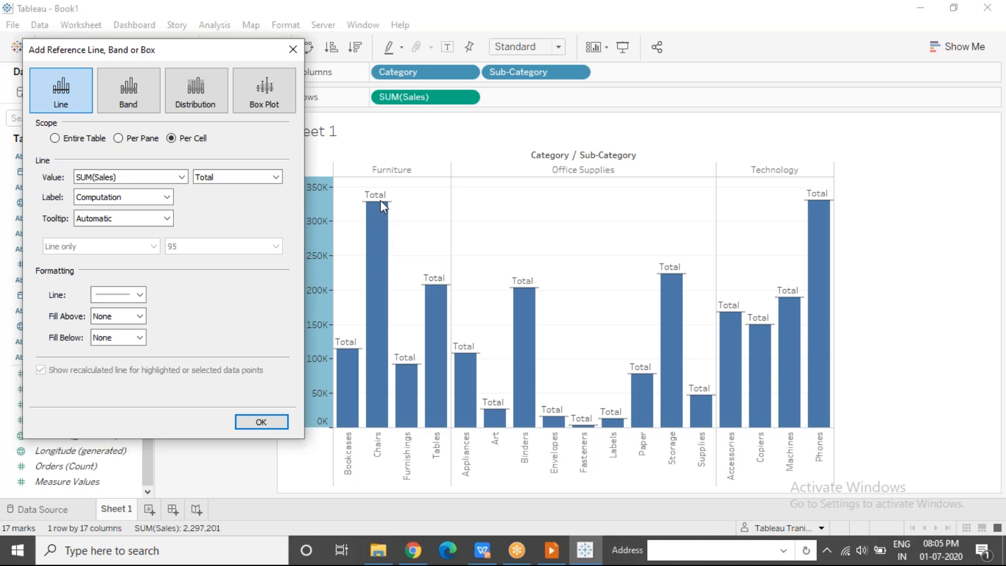
Step: Set the reference line to the Minimum of SUM(Sales) with Per Pane scope
click(276, 177)
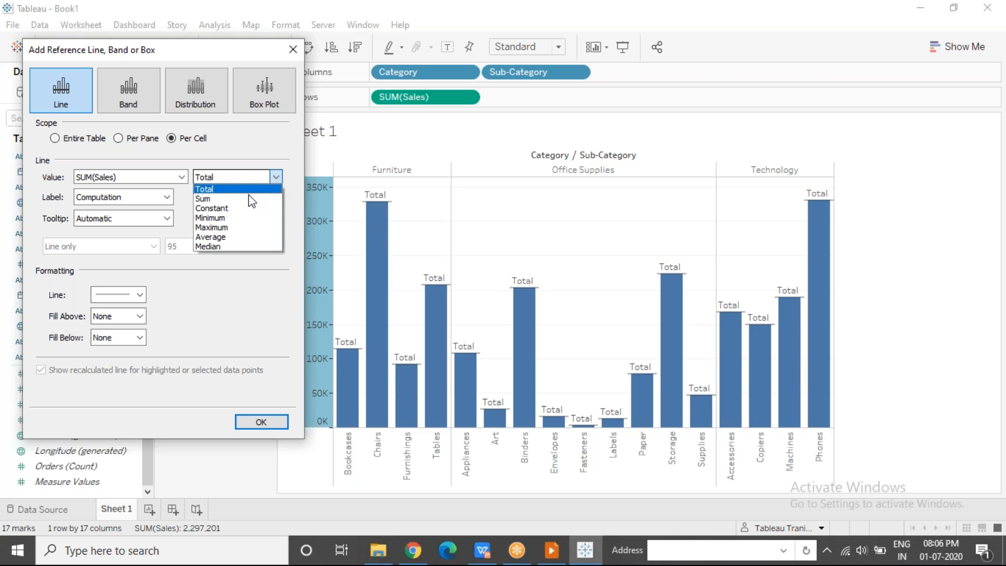
click(225, 218)
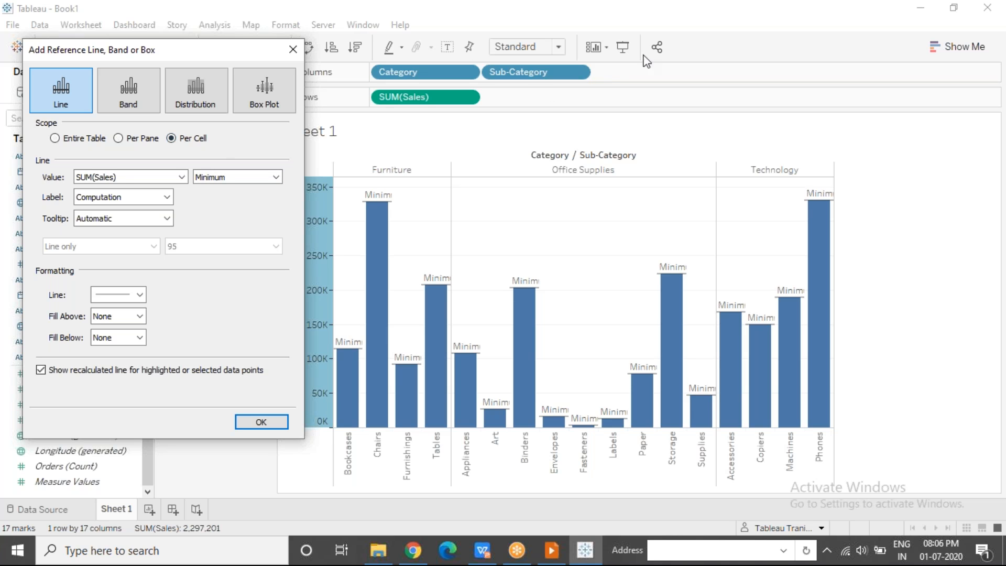
click(705, 27)
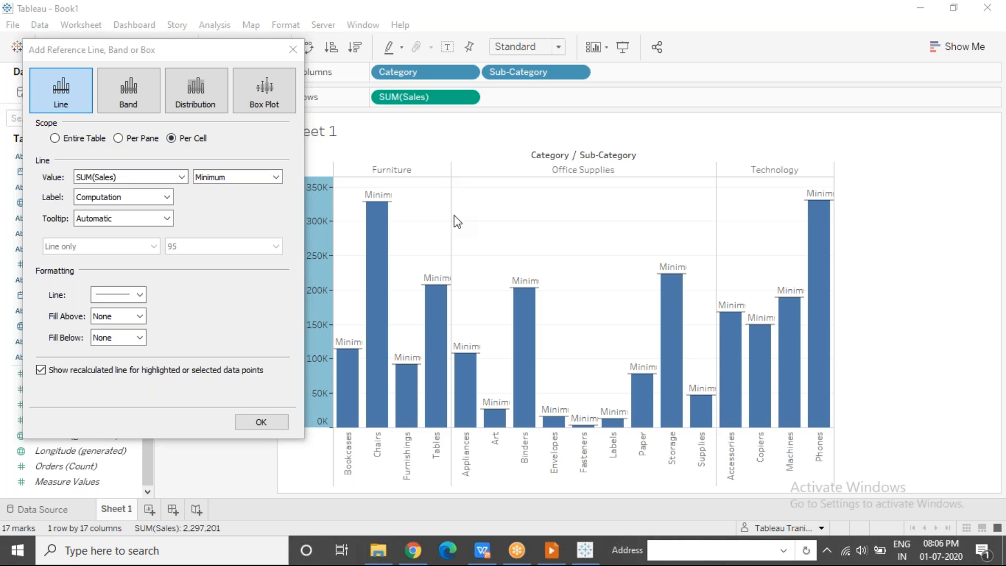
click(118, 139)
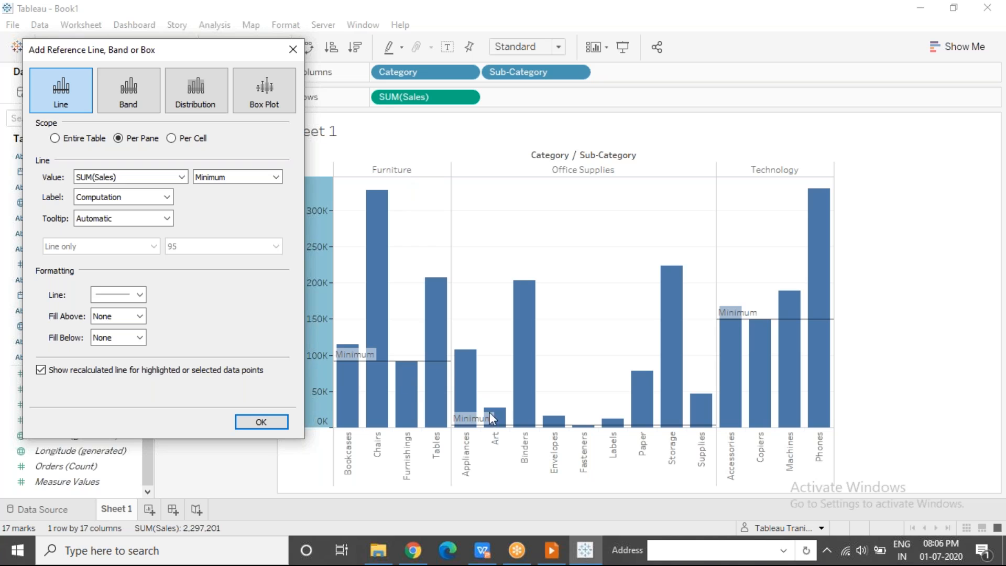
click(740, 65)
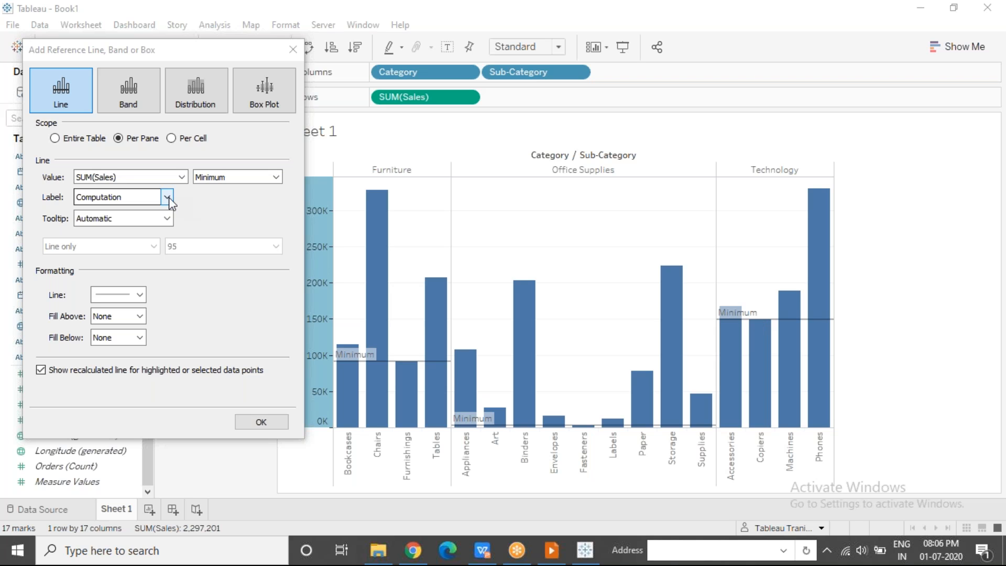
click(225, 181)
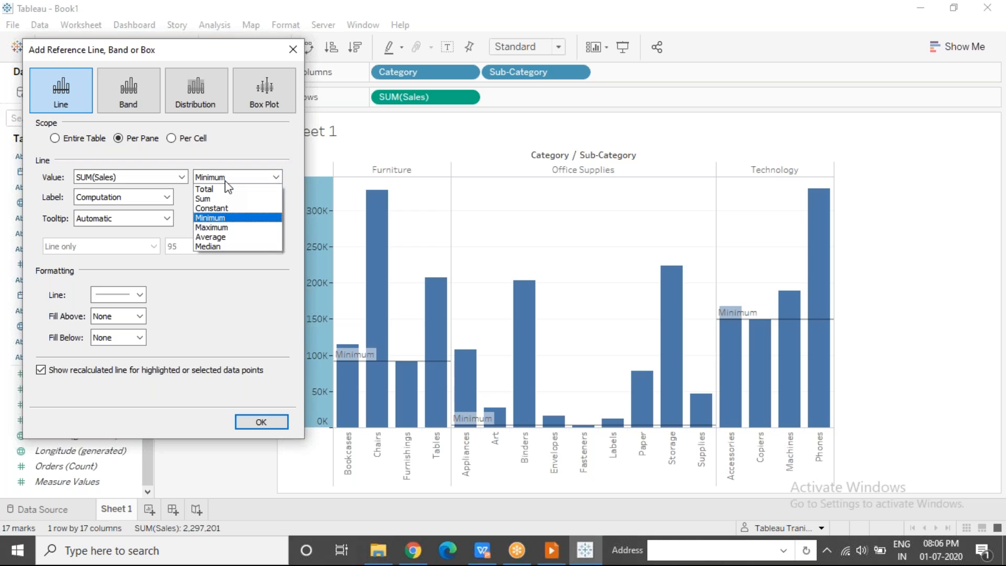
click(225, 182)
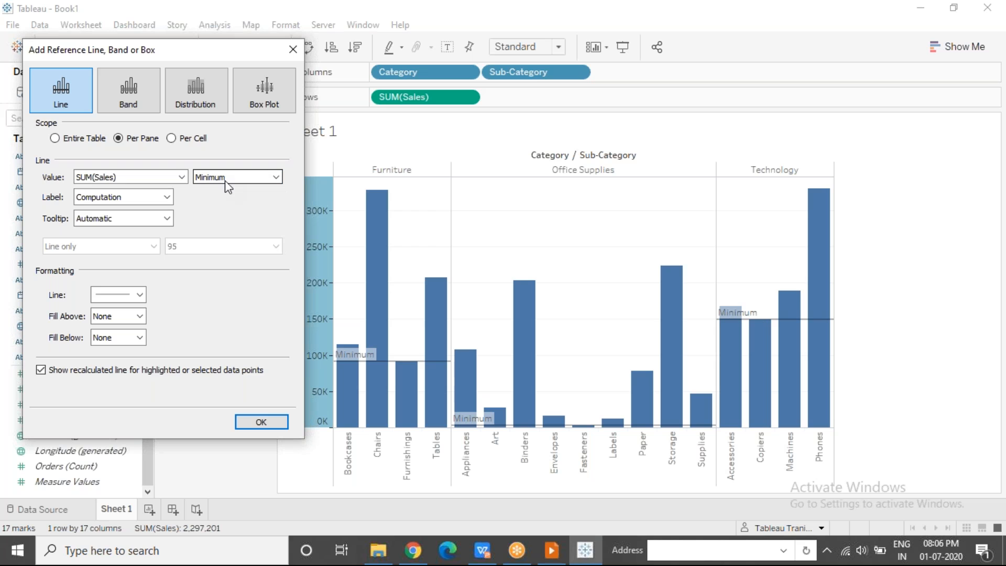
Step: Try the None and Value labels for the minimum reference line, then return the label to Computation
click(167, 197)
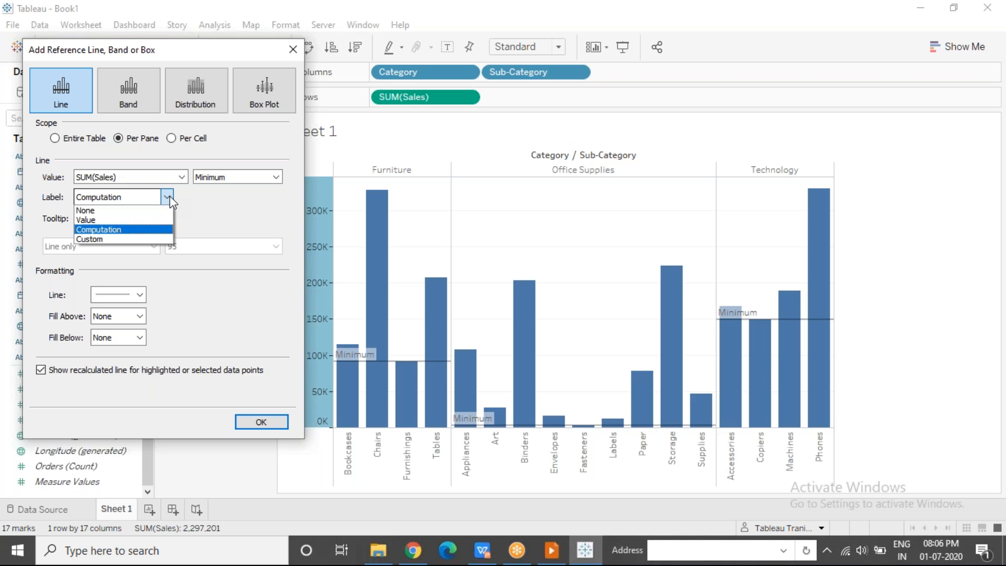
click(133, 210)
click(130, 197)
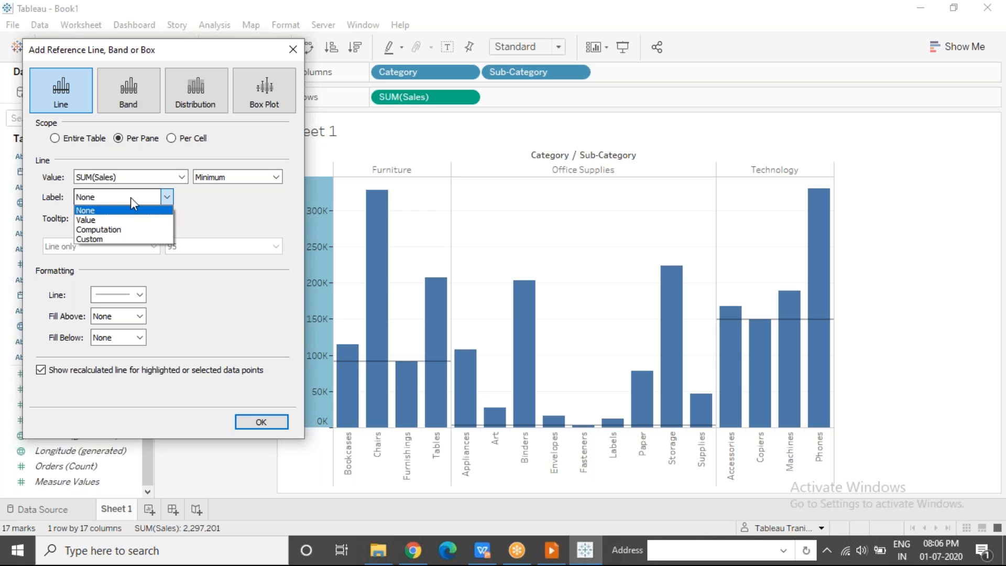
click(118, 220)
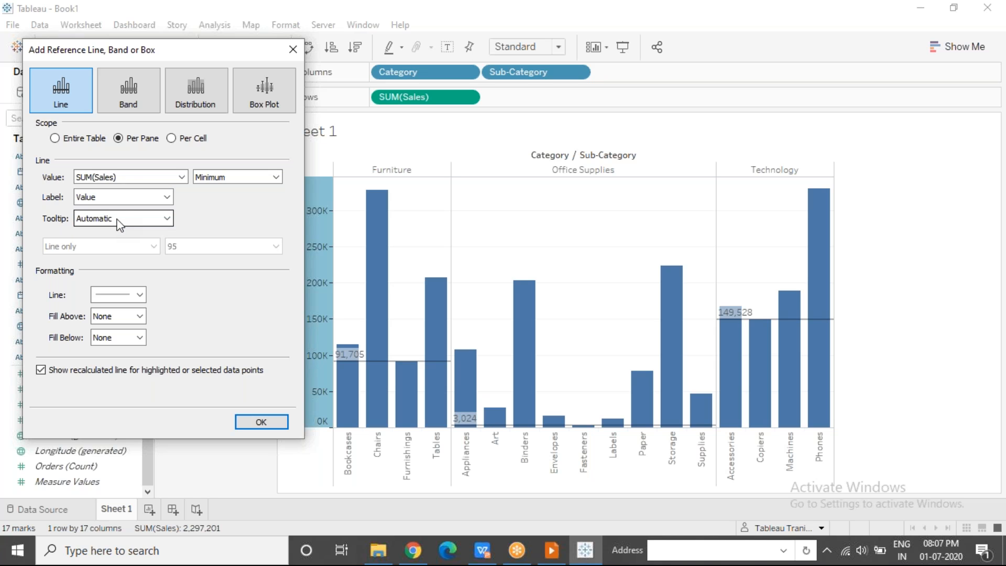
click(121, 203)
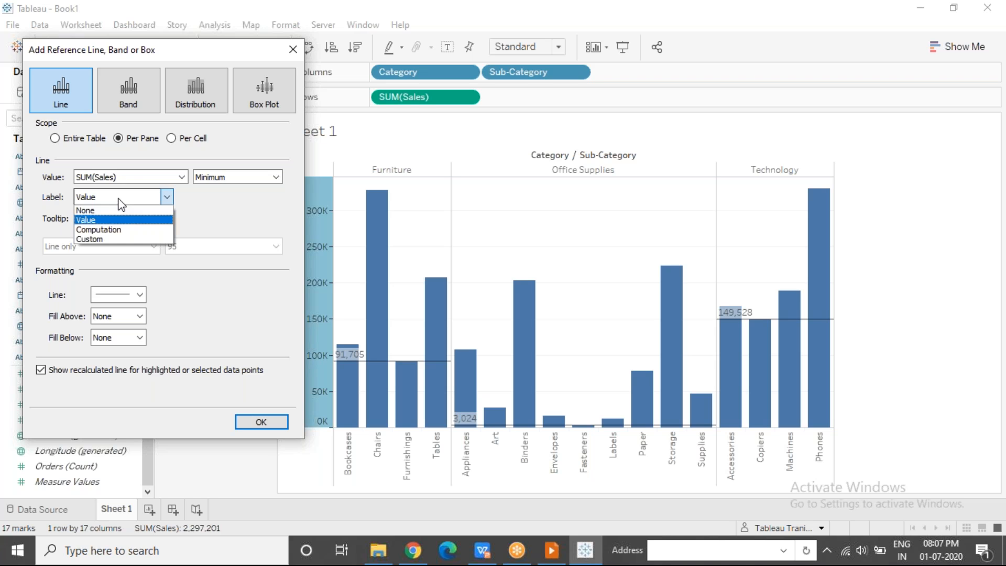
click(112, 230)
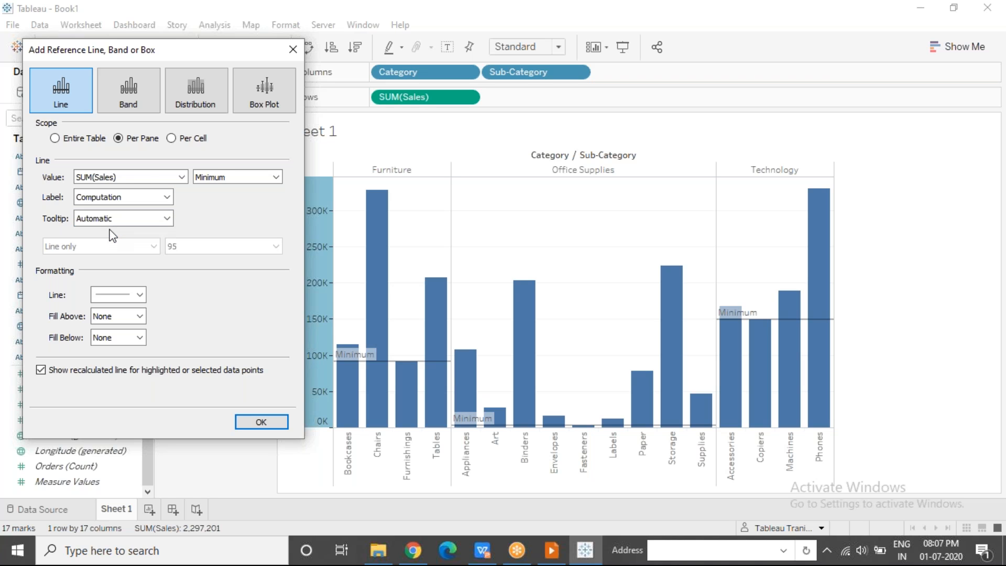
Step: Give the reference line a custom tooltip reading <Computation>=<Value>
click(117, 224)
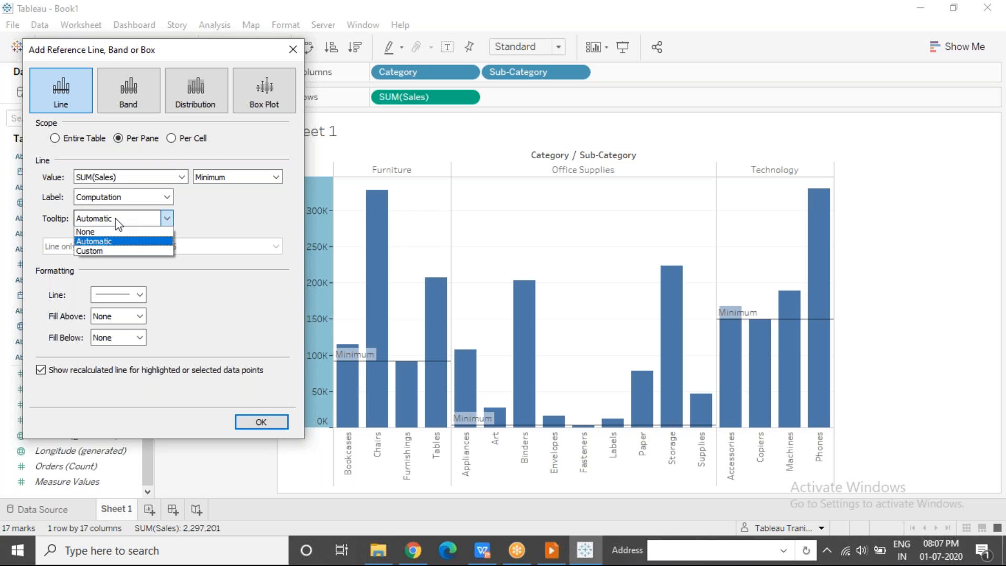
click(111, 251)
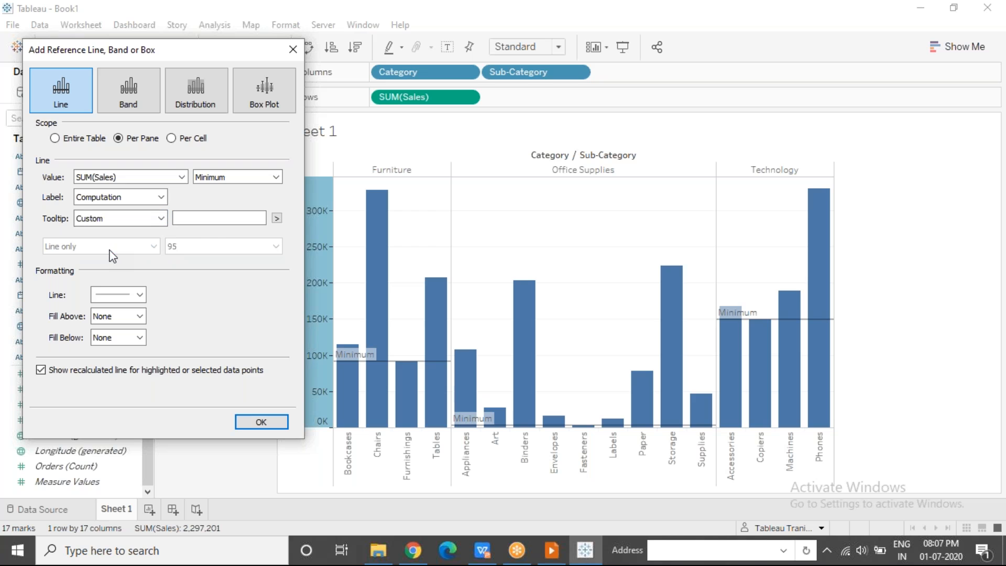
click(276, 220)
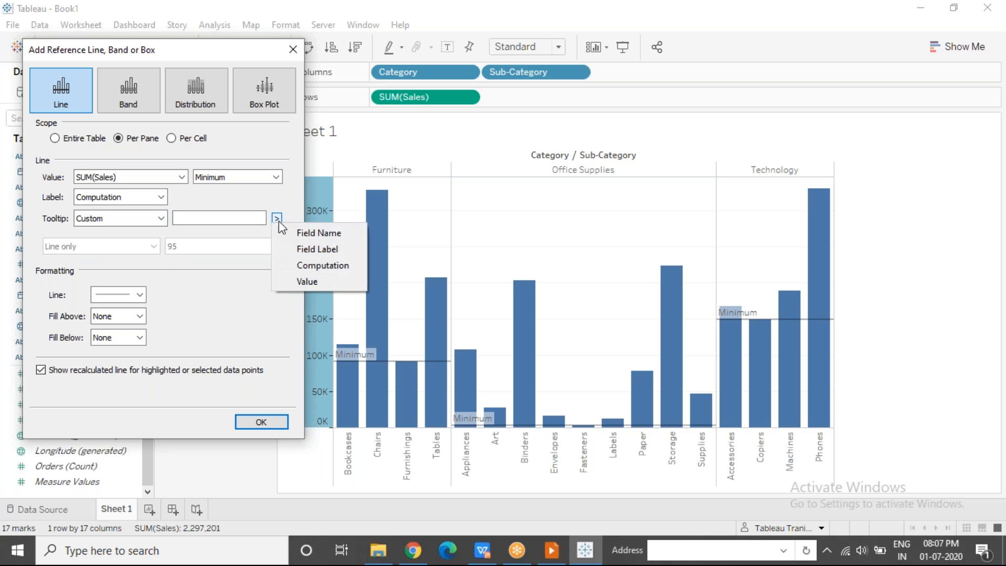
click(319, 266)
text(=)
click(276, 219)
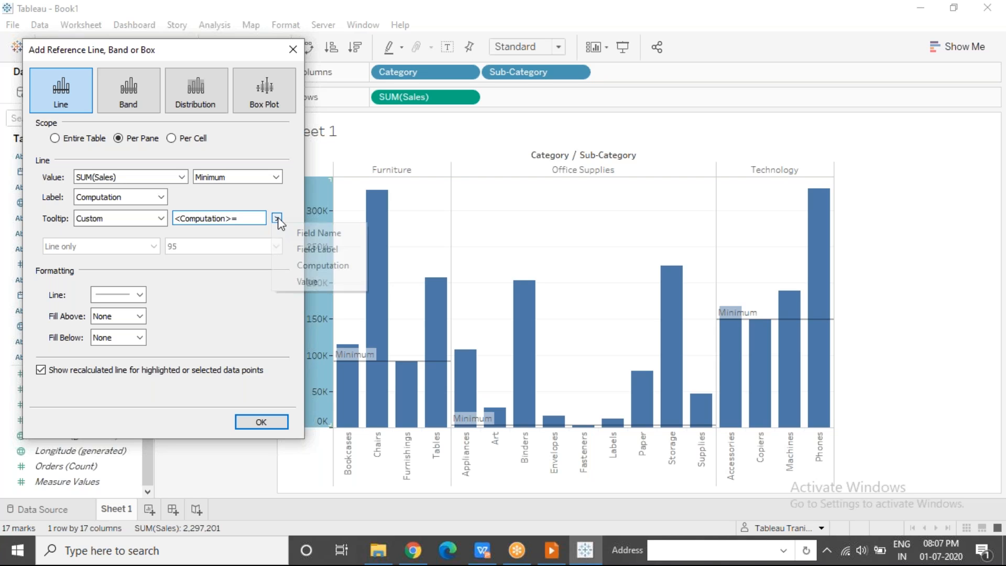
click(303, 281)
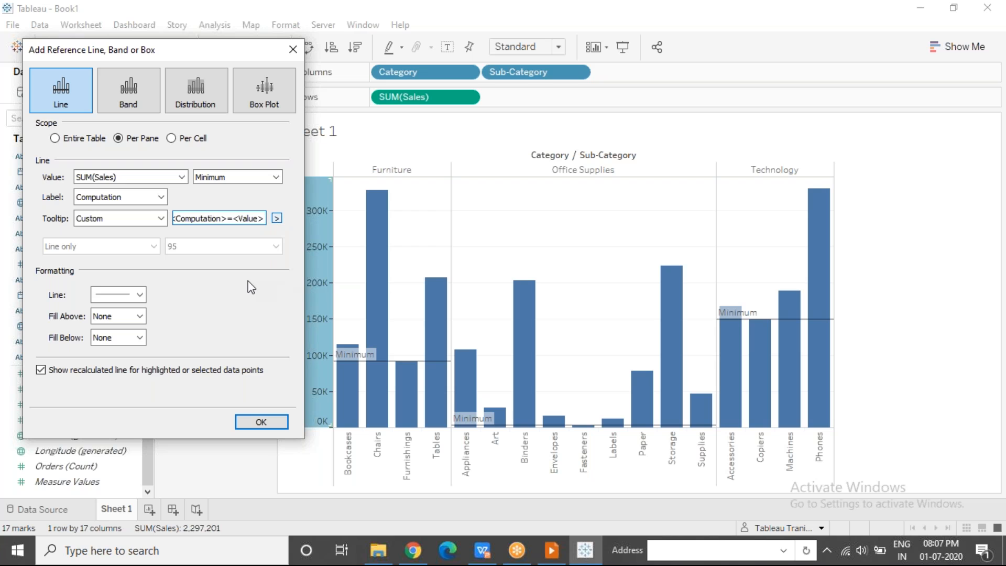
click(276, 218)
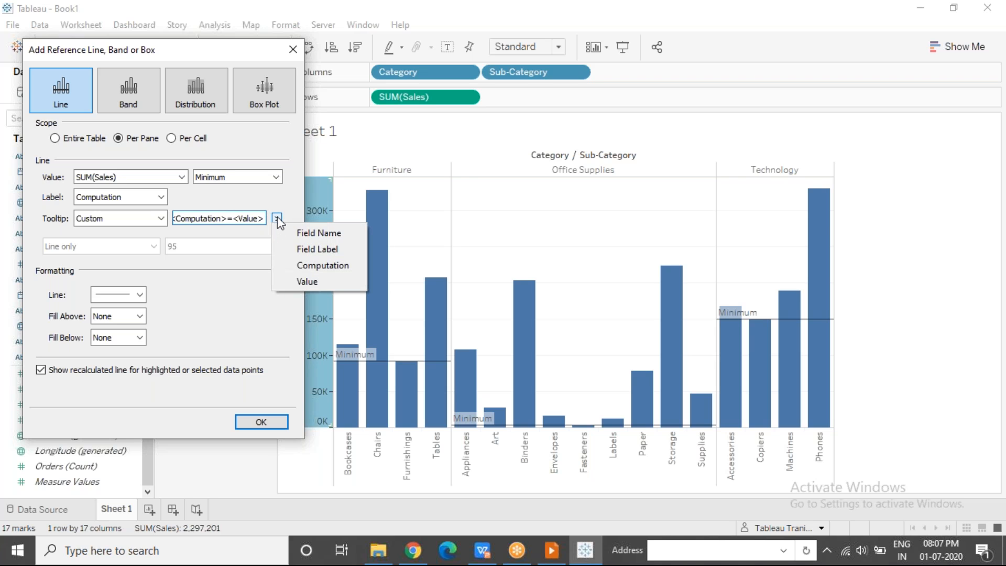
click(294, 281)
key(BackSpace)
key(BackSpace)
key(BackSpace)
key(BackSpace)
key(BackSpace)
key(BackSpace)
key(BackSpace)
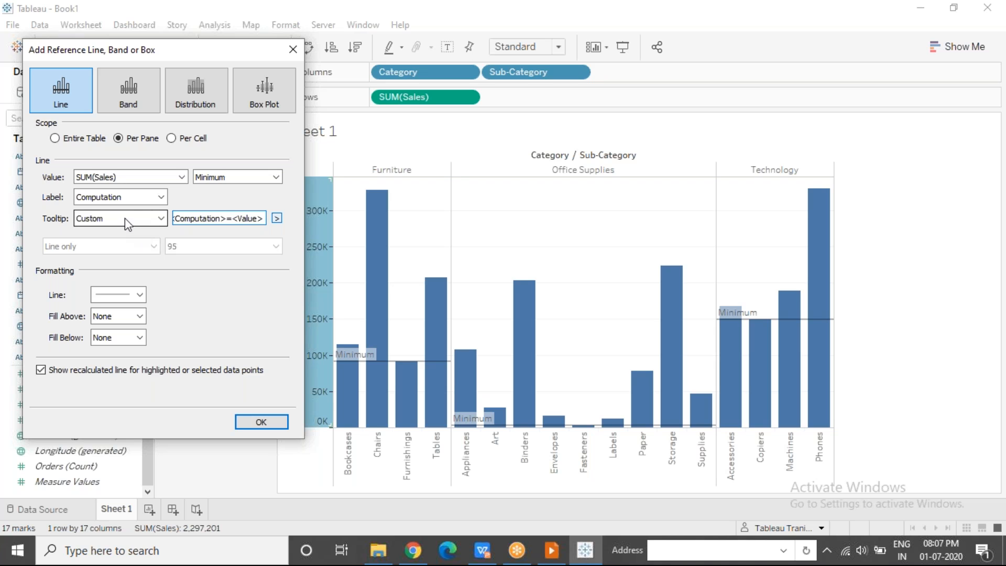
Step: Give the reference line a custom label reading <Computation>=<Value> and apply the line to the Sales axis
click(160, 199)
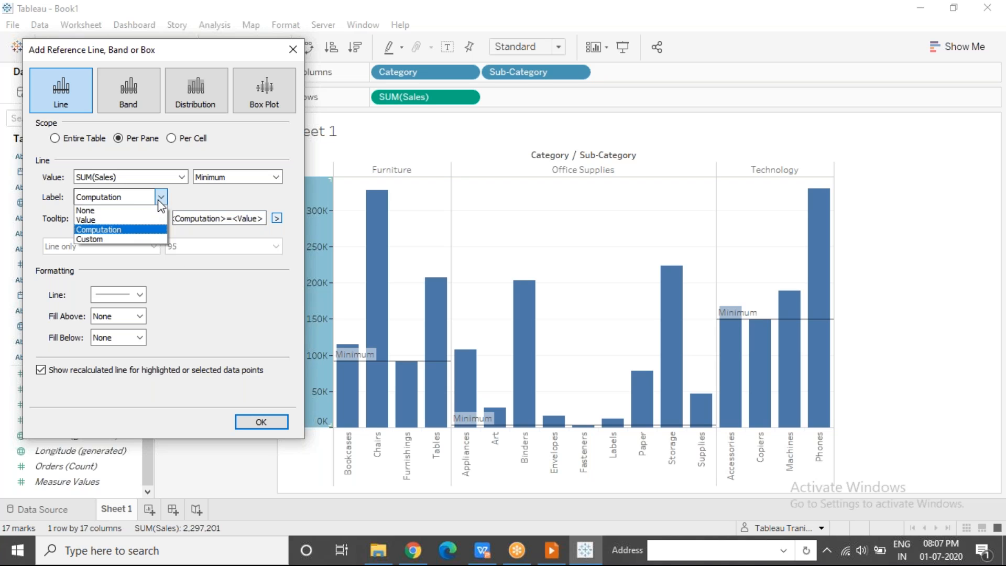
click(97, 237)
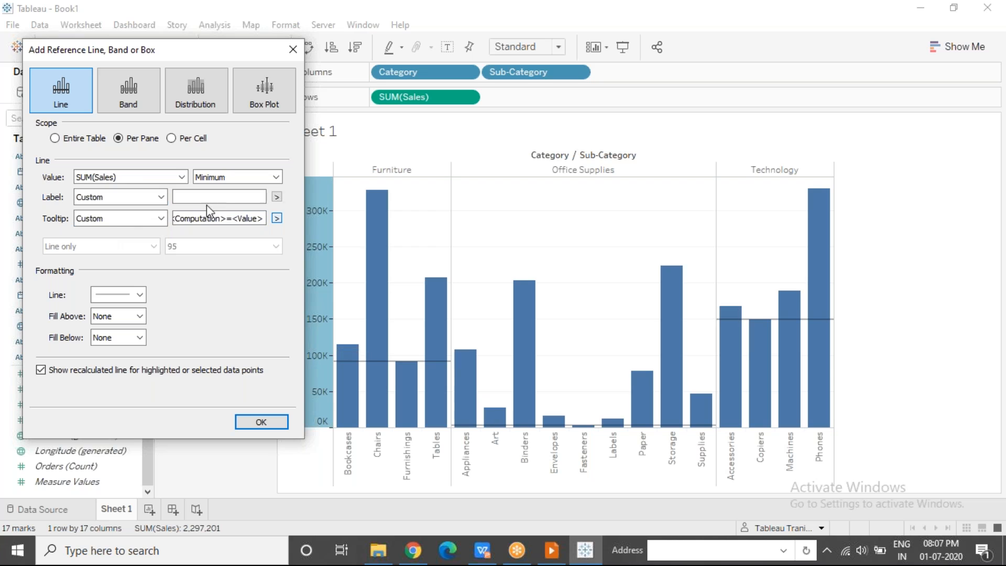
click(277, 196)
click(302, 246)
text(=)
click(277, 197)
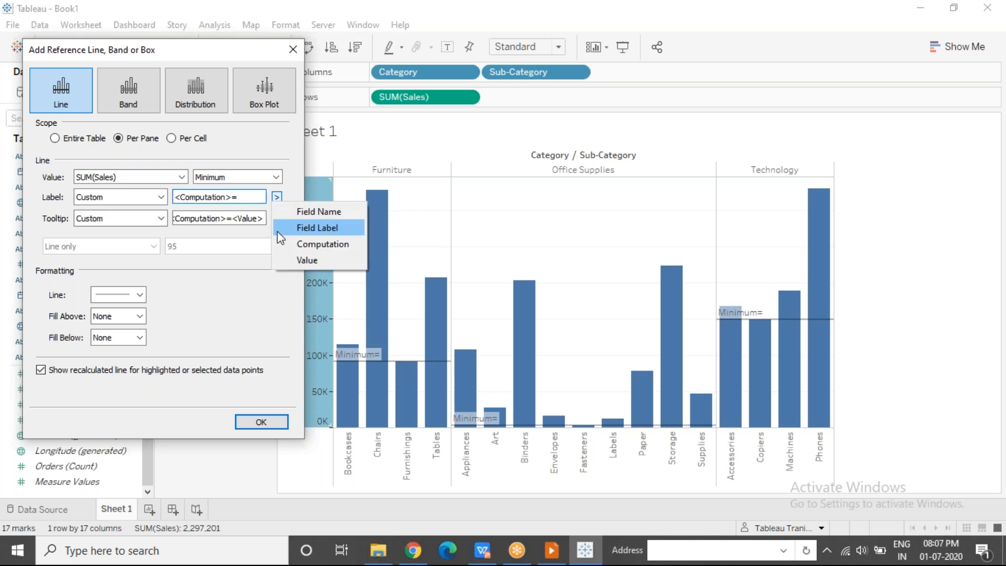
click(286, 258)
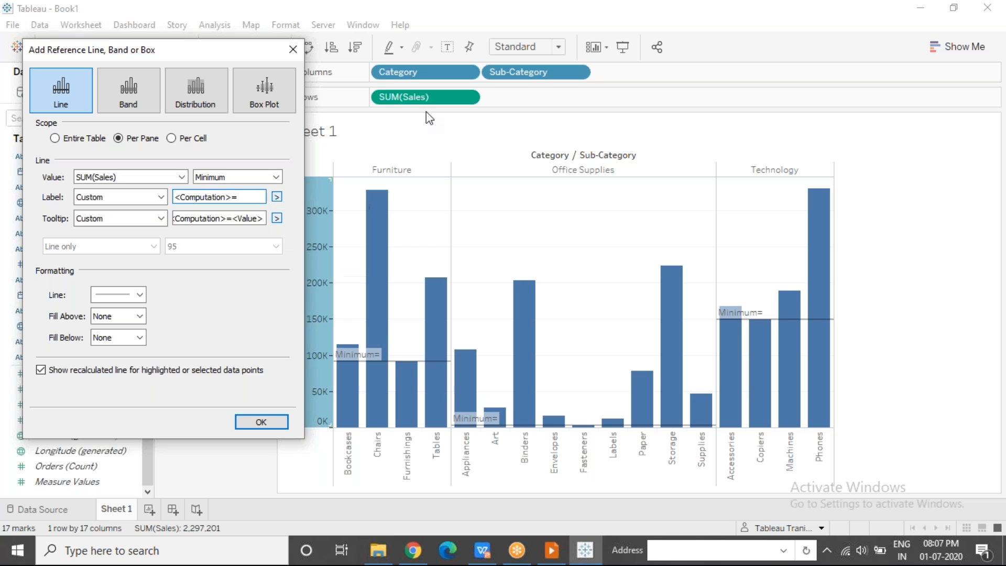
click(695, 19)
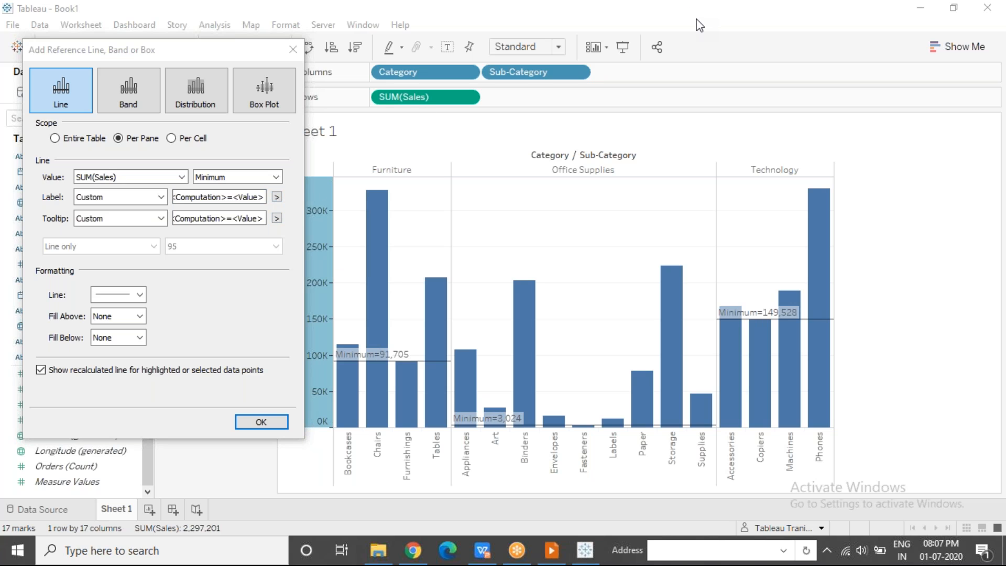
click(261, 422)
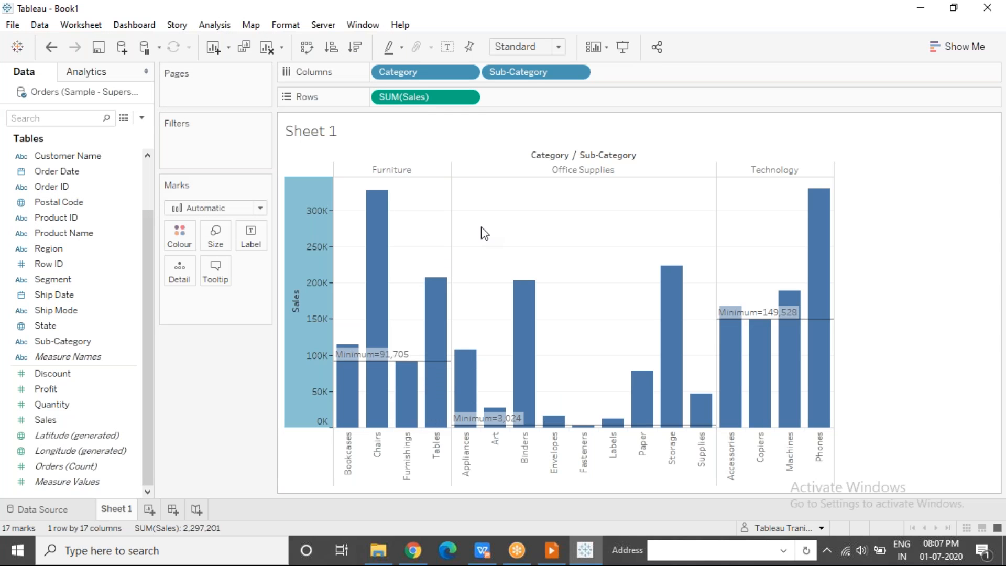
Step: Start another reference on the Sales axis using the Band type, with its dialog moved clear of the chart
right_click(311, 222)
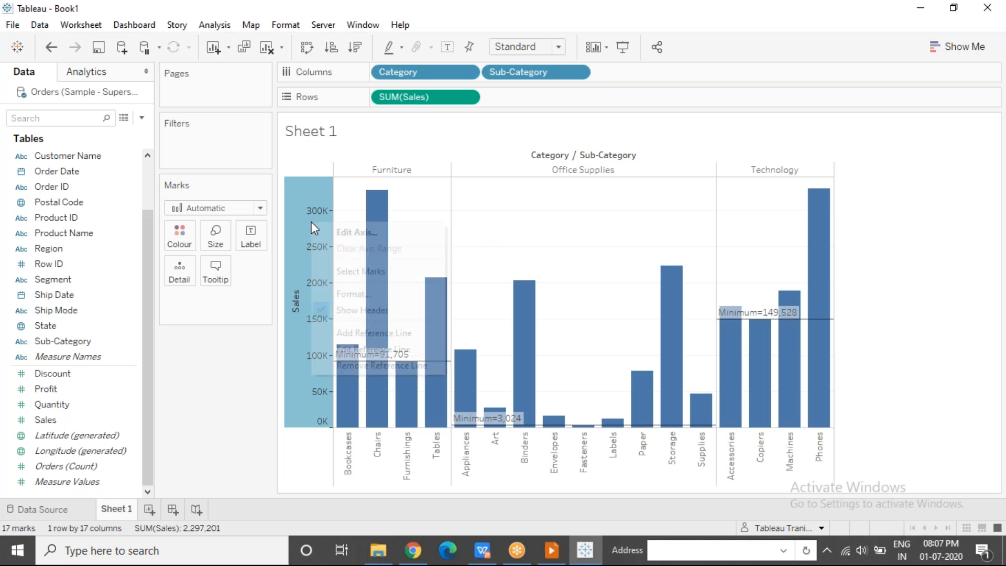
click(376, 334)
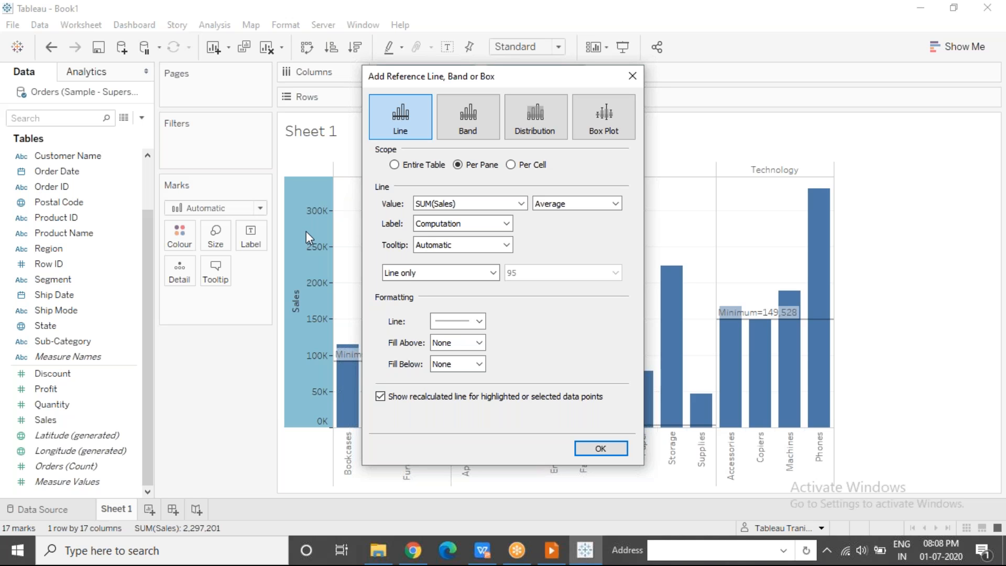
click(488, 125)
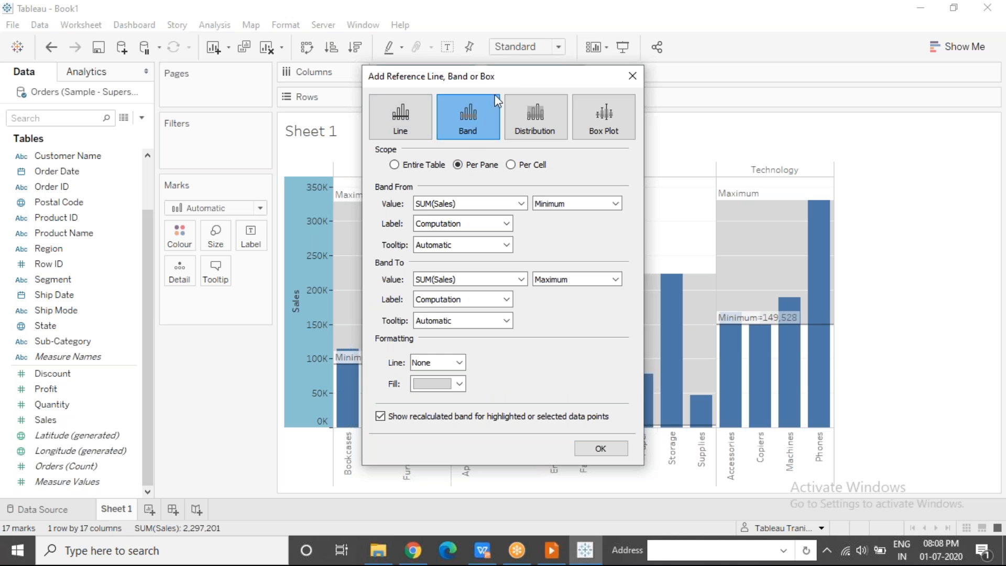
drag(500, 90, 167, 76)
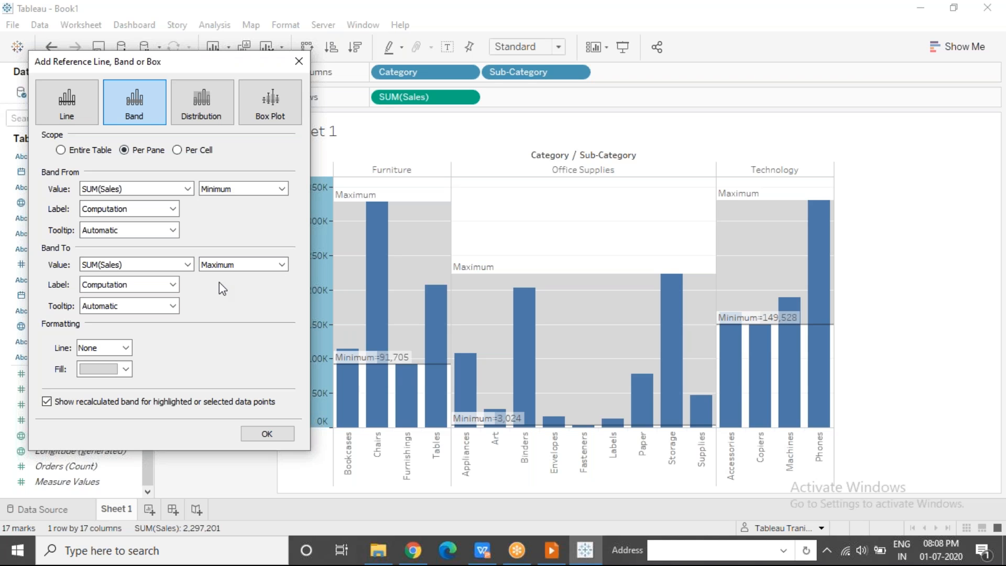
Step: Set the per-pane band to run from the Average to the Maximum of SUM(Sales) and apply it
click(256, 195)
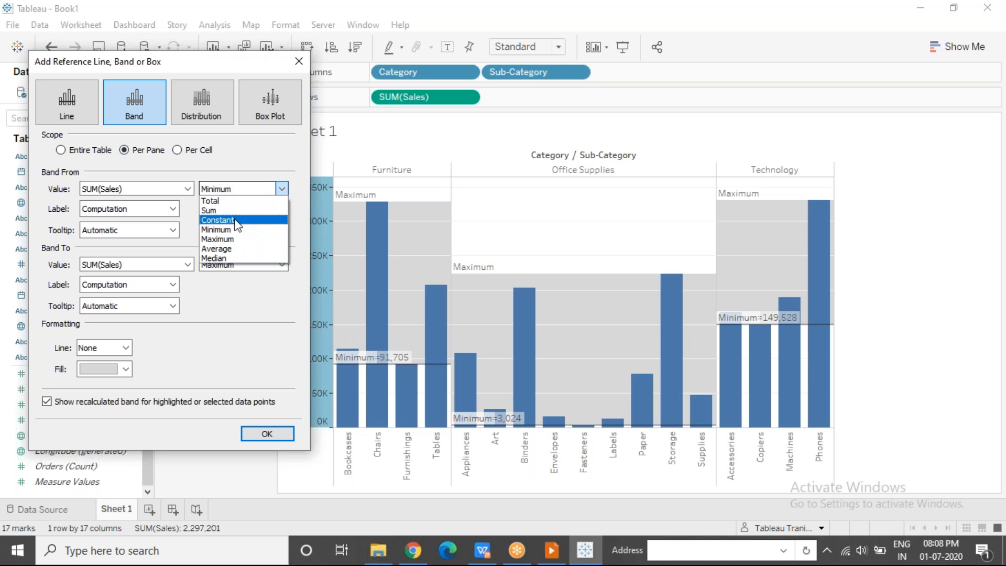
click(235, 220)
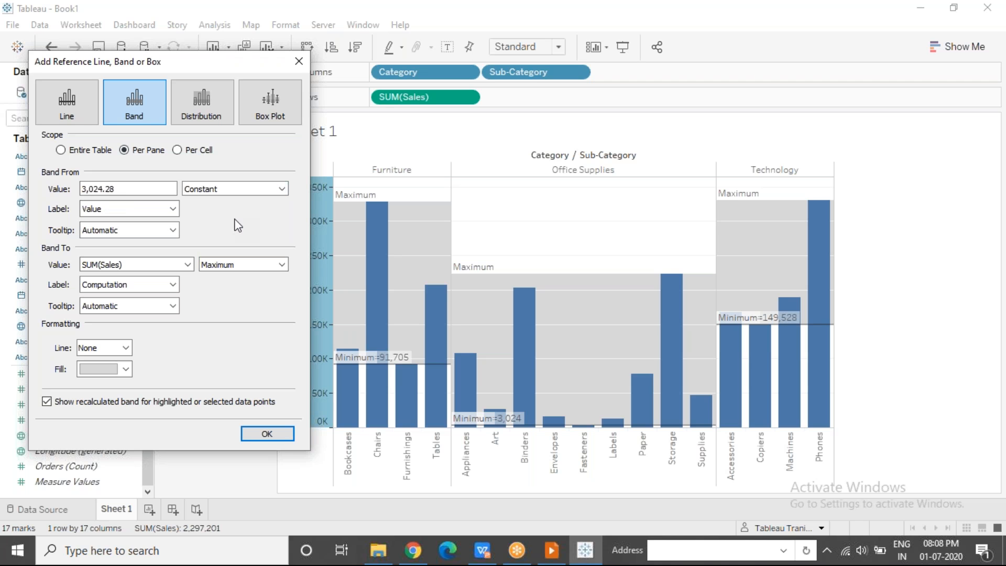
click(238, 191)
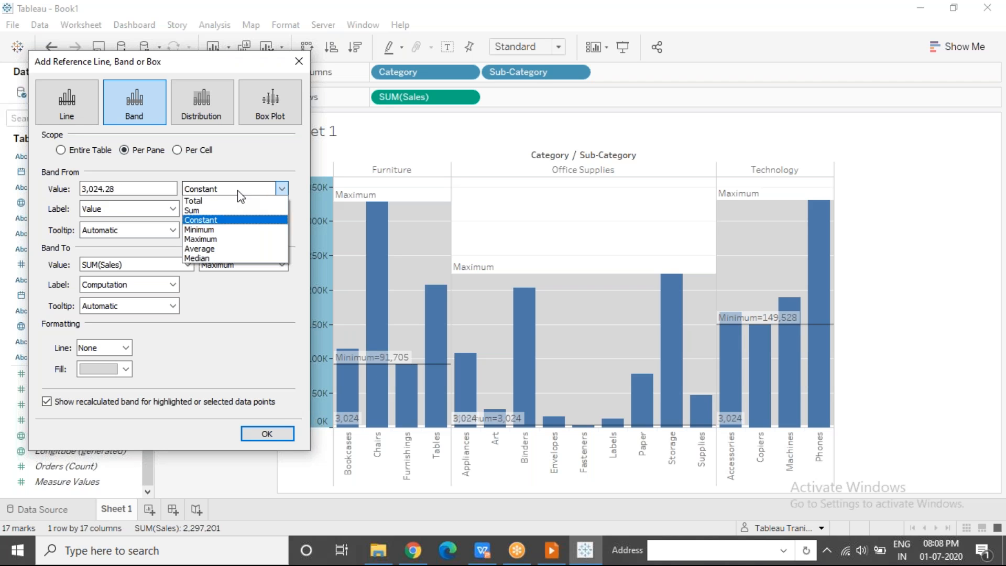
click(219, 250)
click(281, 264)
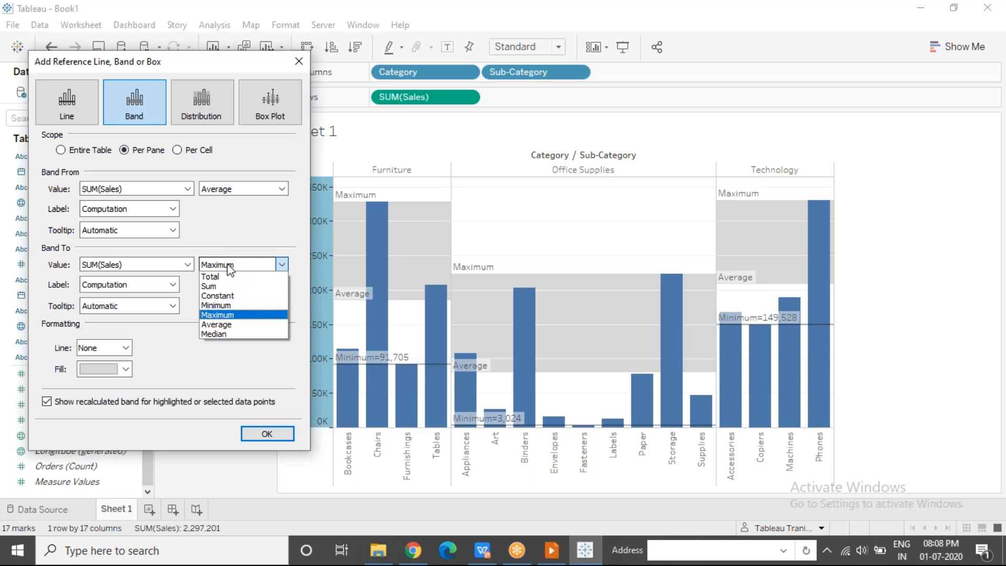
click(226, 314)
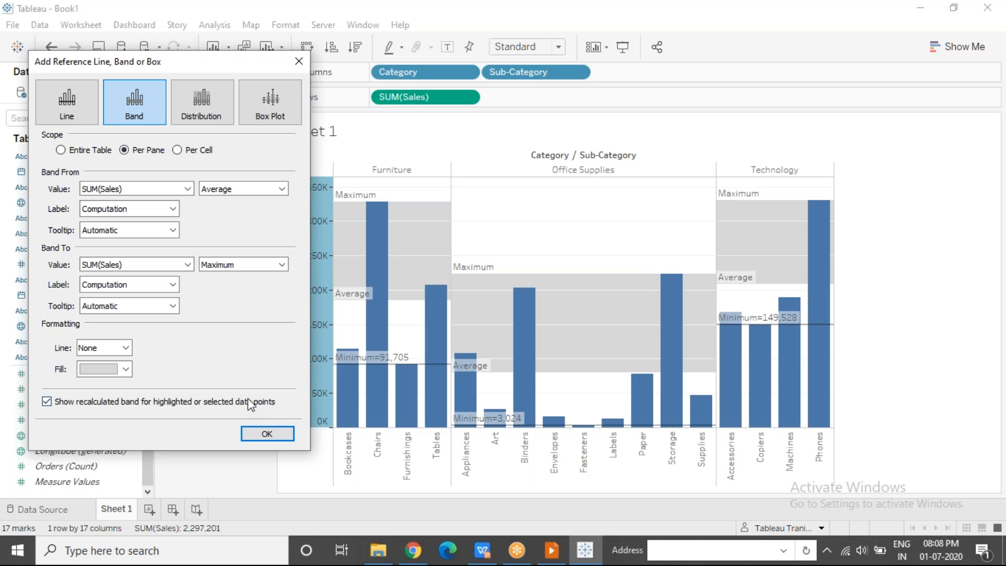
click(261, 434)
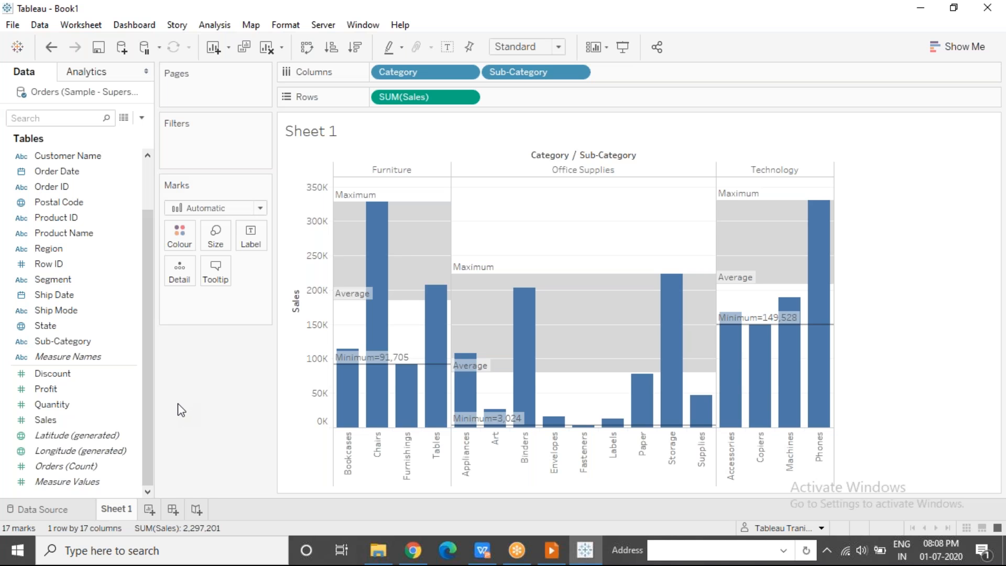
Step: Add a new worksheet and name it Bullet Chart
click(149, 512)
double_click(150, 512)
text(Bullet Chart)
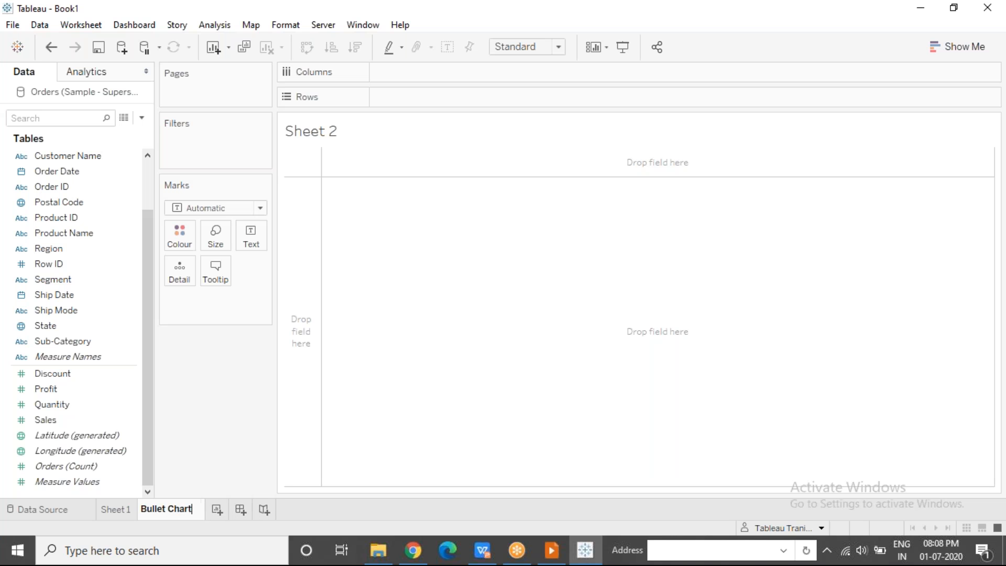
click(231, 423)
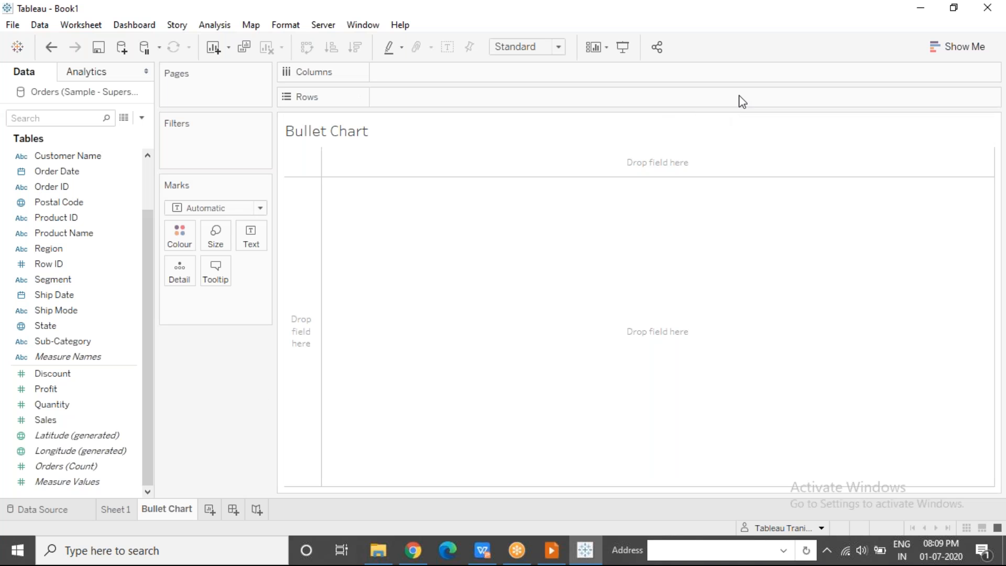
Step: Connect to the Excel workbook Coffee Chain.xlsx from the Module 8-DataSet folder as a new data source
click(122, 48)
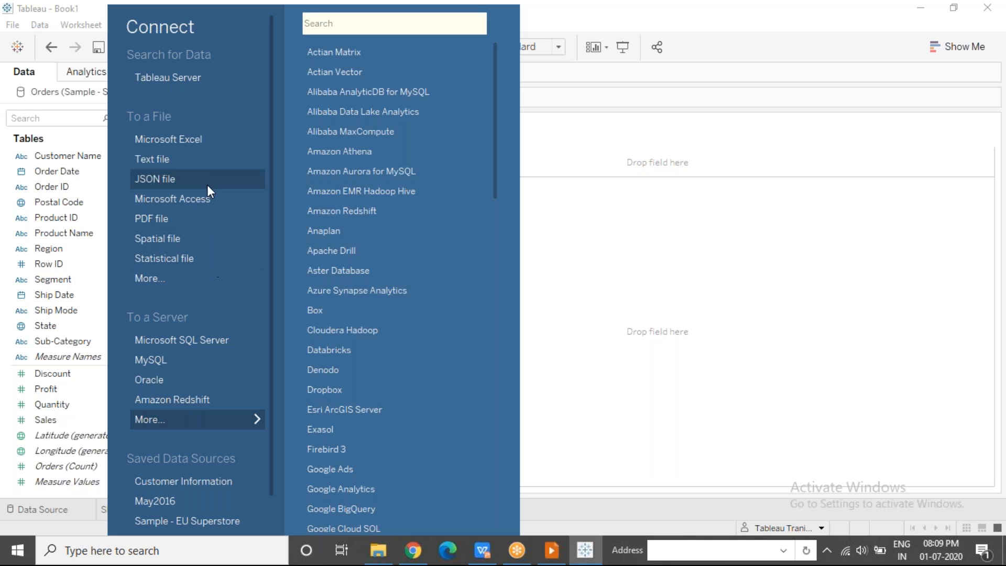
click(227, 137)
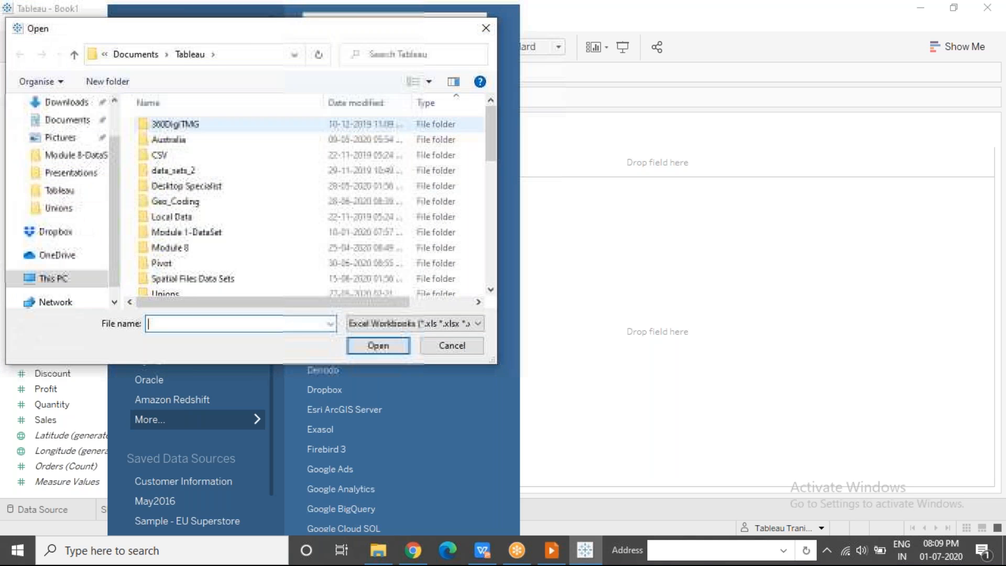
click(175, 238)
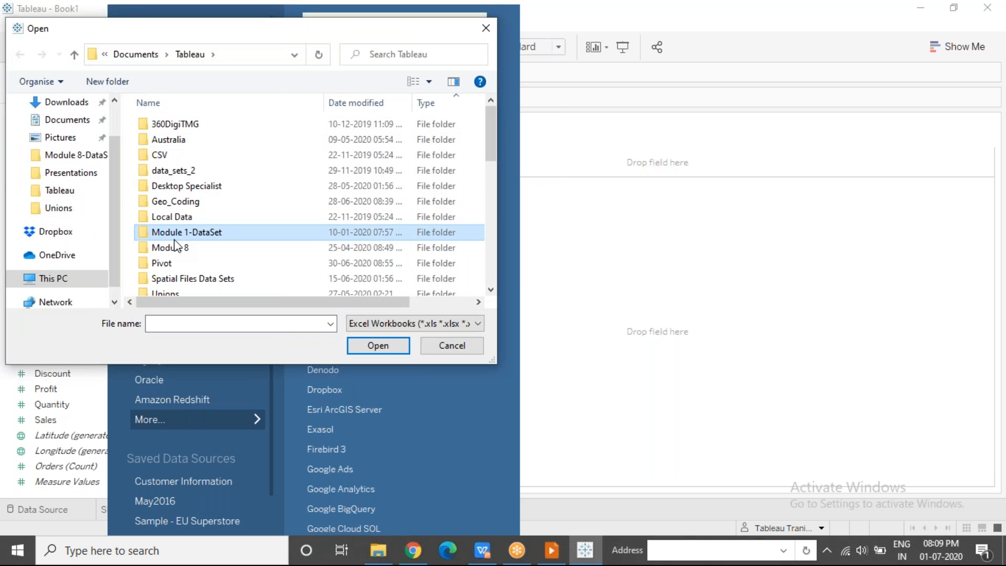
click(104, 157)
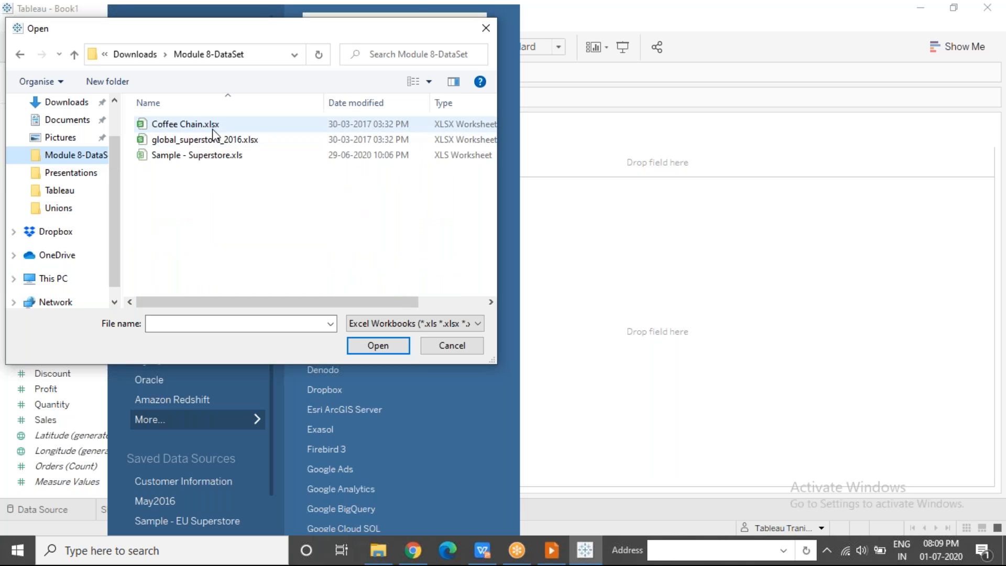
click(212, 126)
click(382, 347)
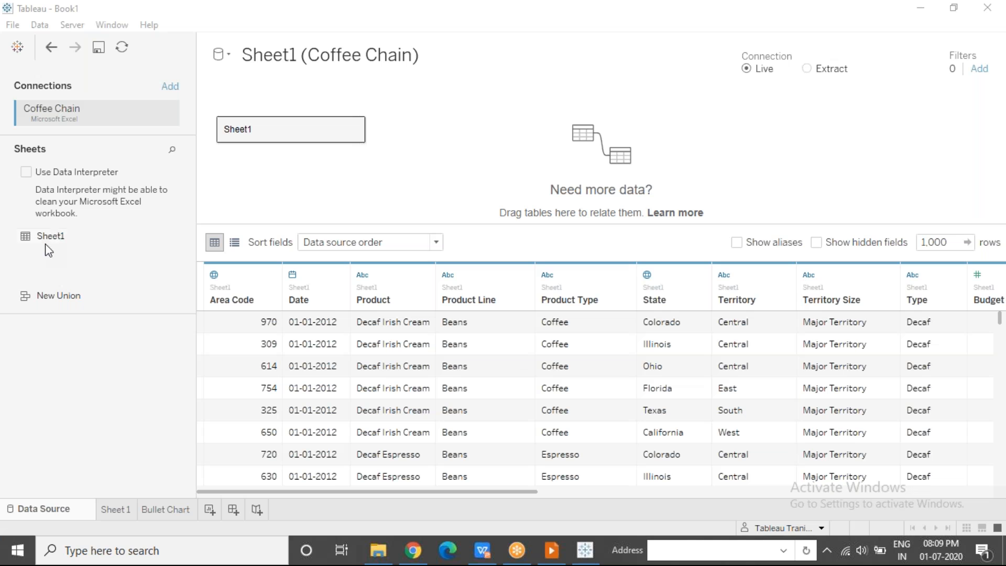
Step: On the Bullet Chart sheet, plot total Profit by Product as horizontal bars and show the mark labels
click(159, 507)
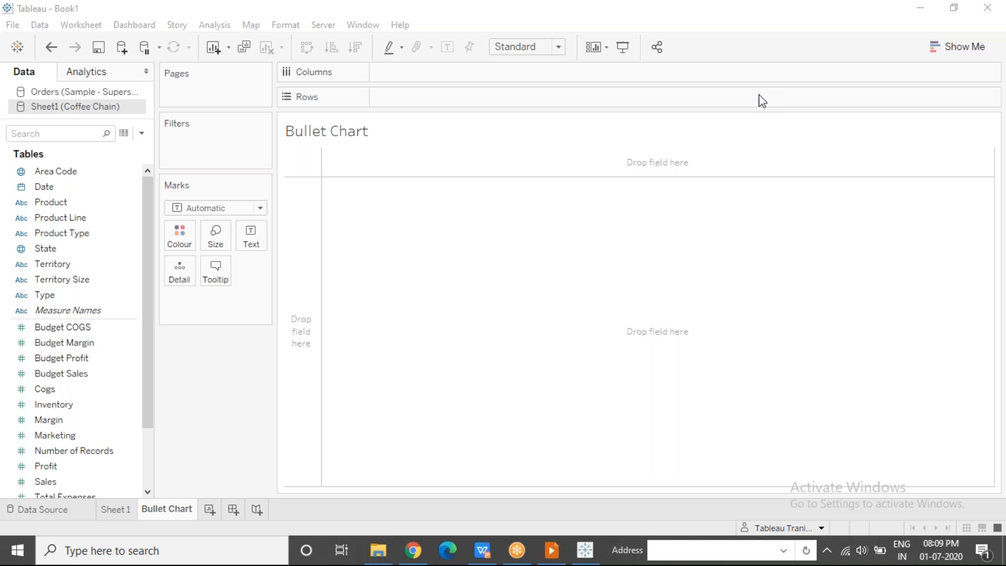
click(406, 273)
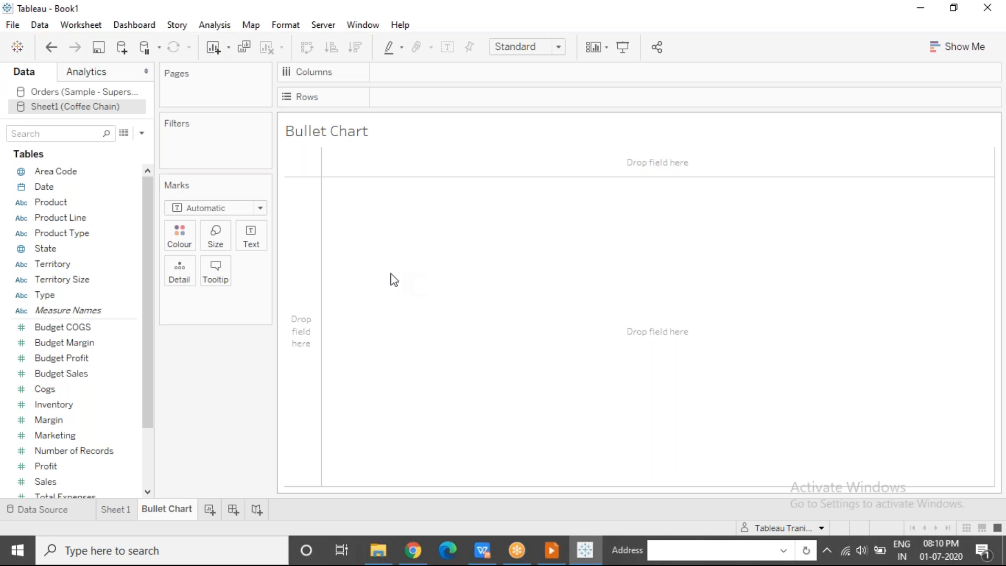
click(56, 468)
drag(65, 203, 416, 99)
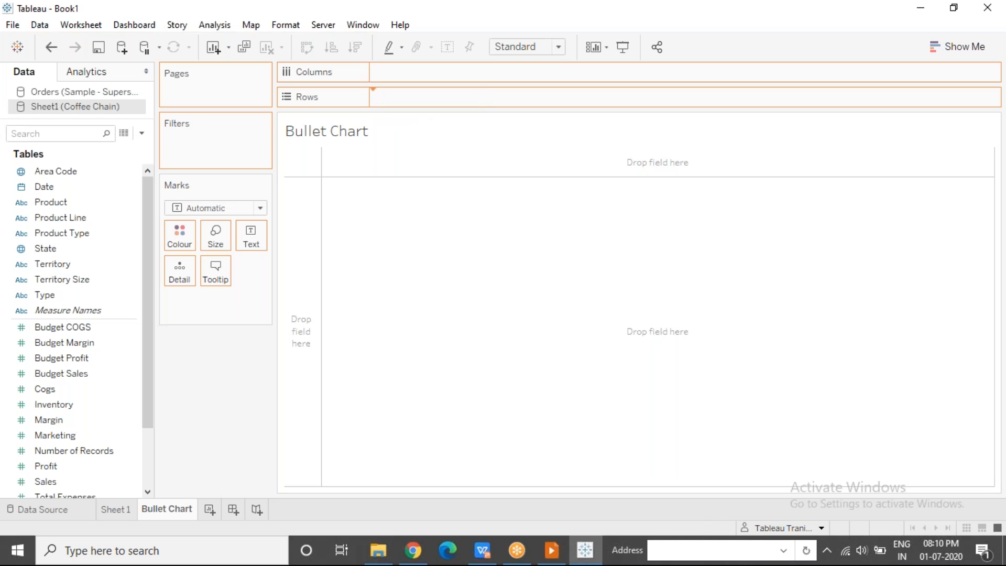
drag(415, 99, 416, 99)
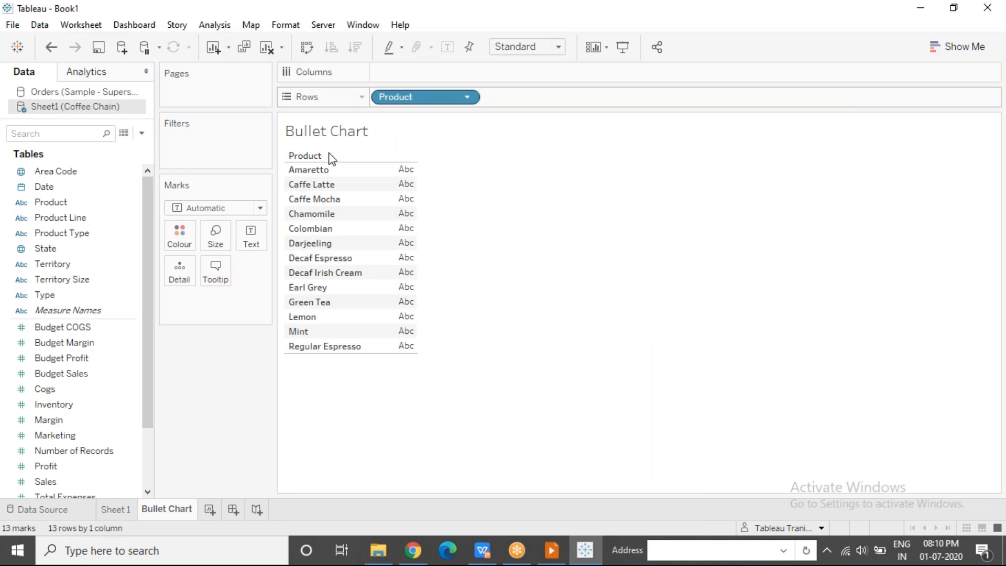
drag(53, 466, 404, 79)
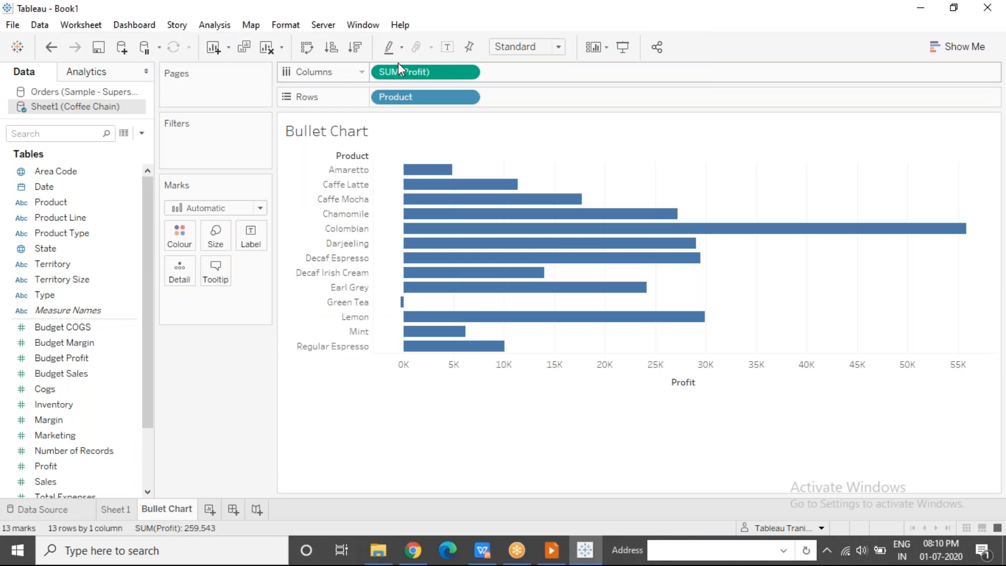
click(448, 47)
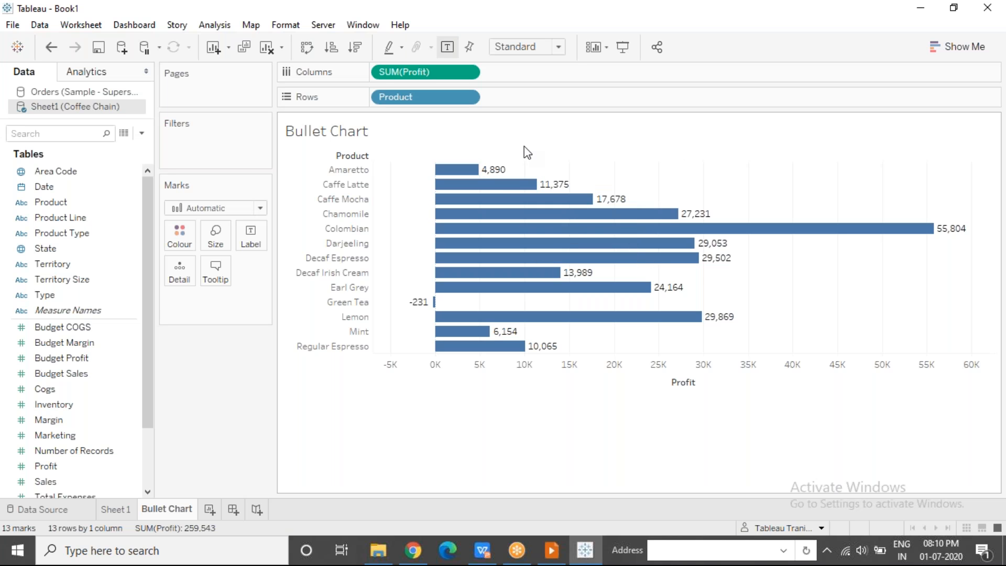
Step: Examine the Amaretto row of the profit chart and locate the Budget Profit measure
click(357, 171)
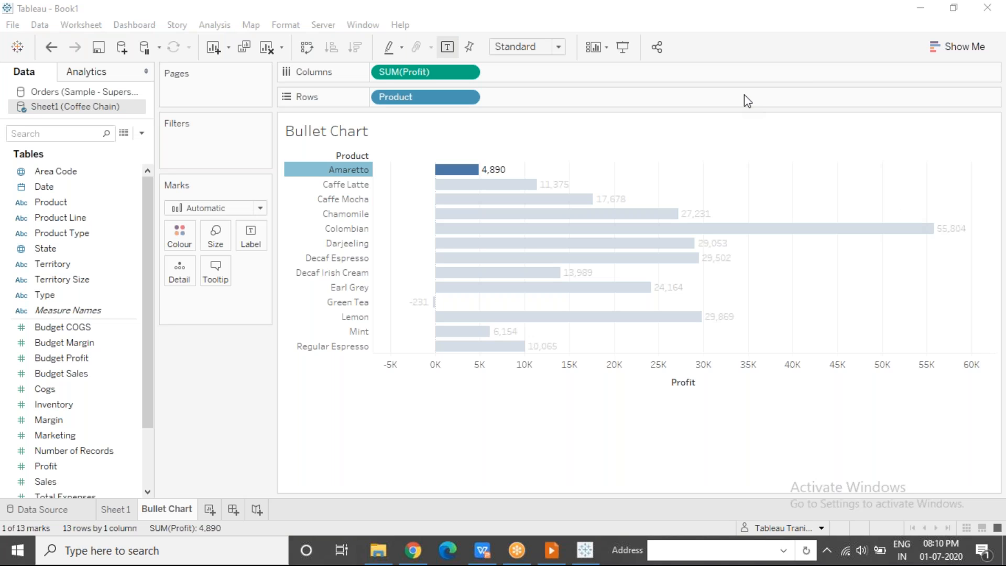
click(586, 176)
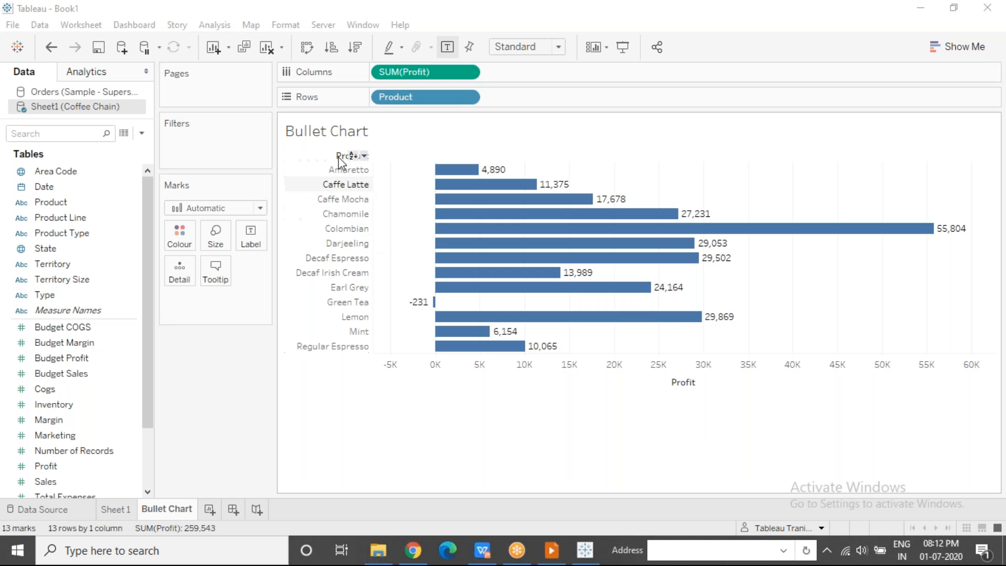
mouse_move(499, 178)
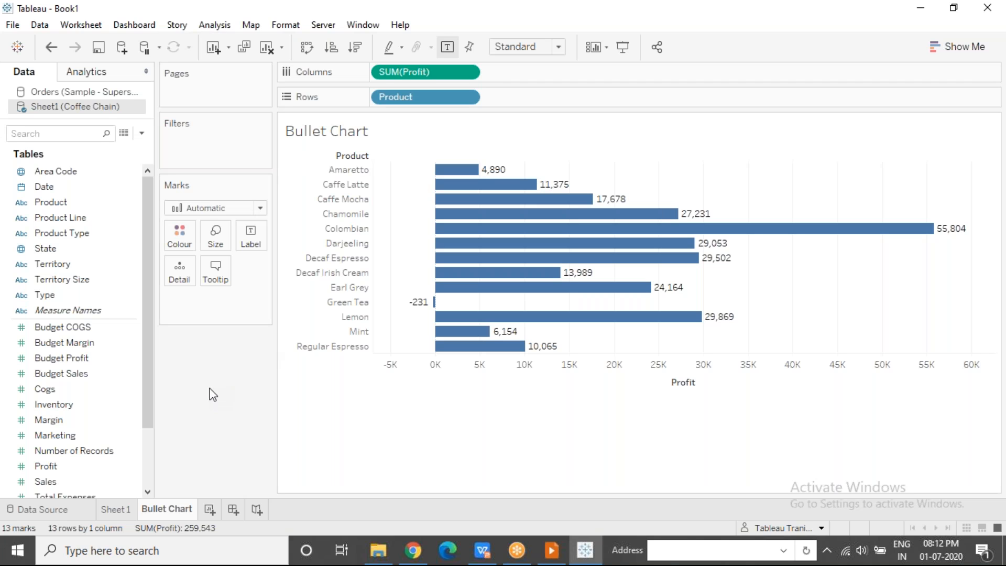
click(102, 365)
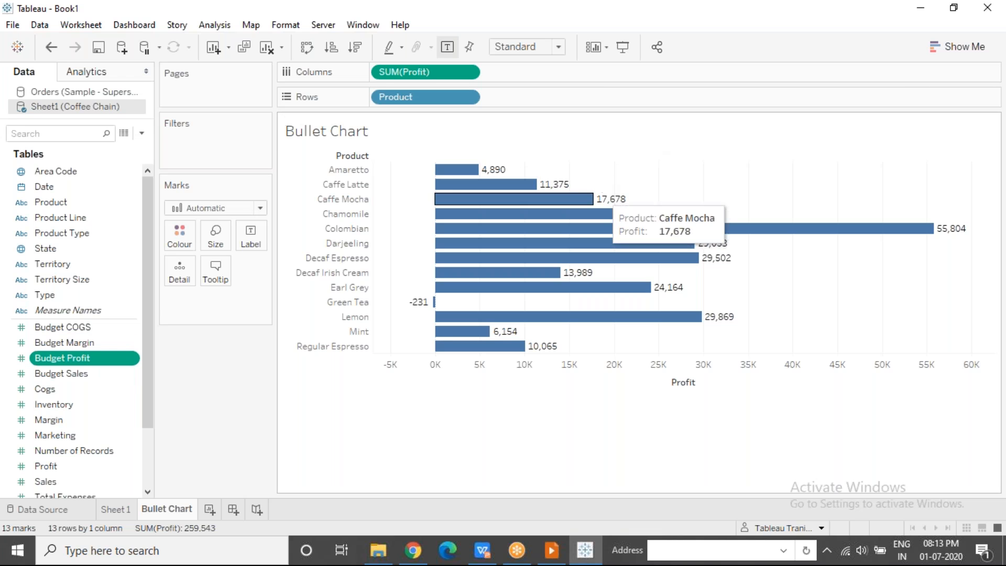
Step: Try a per-cell reference line on the Profit axis at the Average of SUM(Profit)
right_click(467, 383)
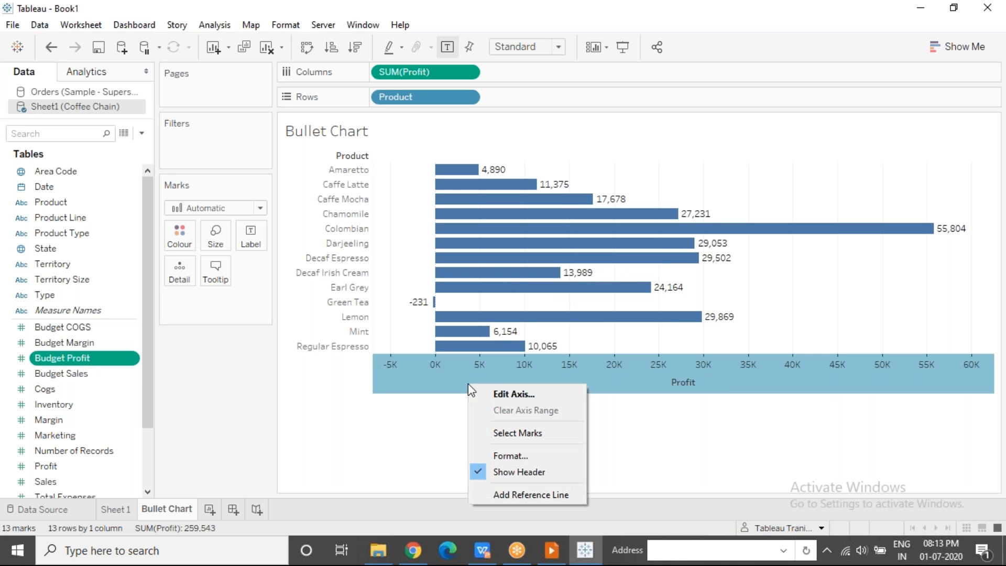
click(536, 501)
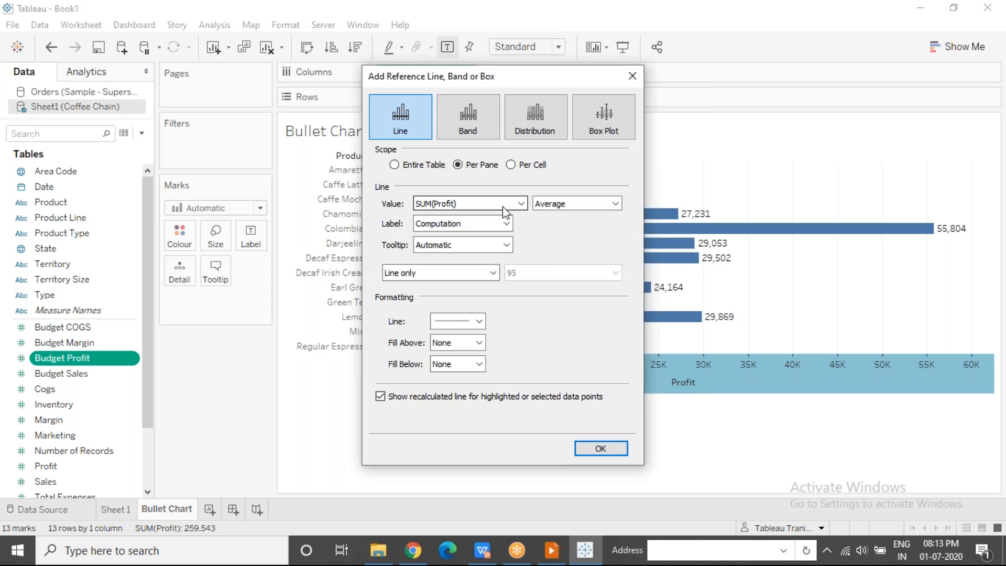
click(548, 204)
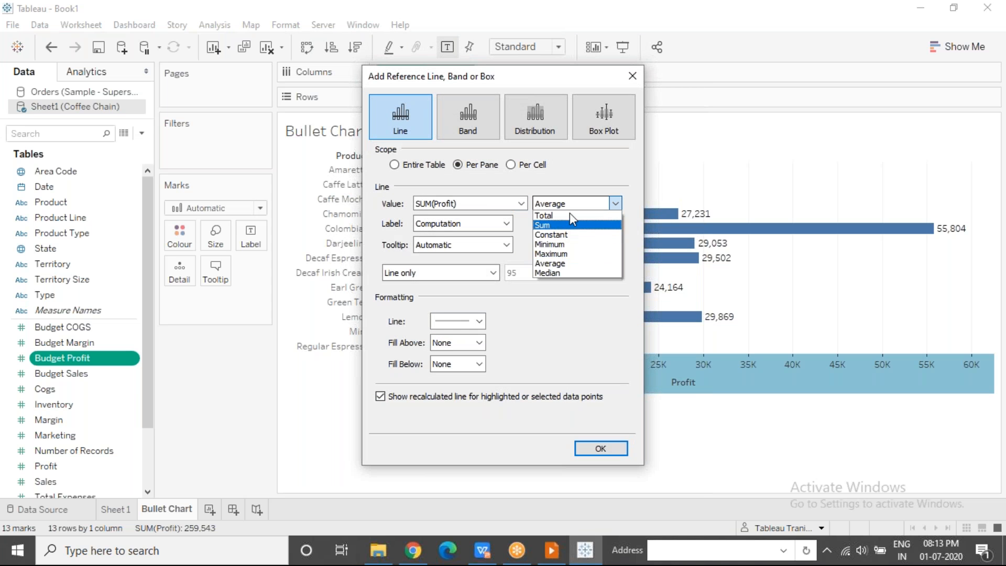
click(511, 165)
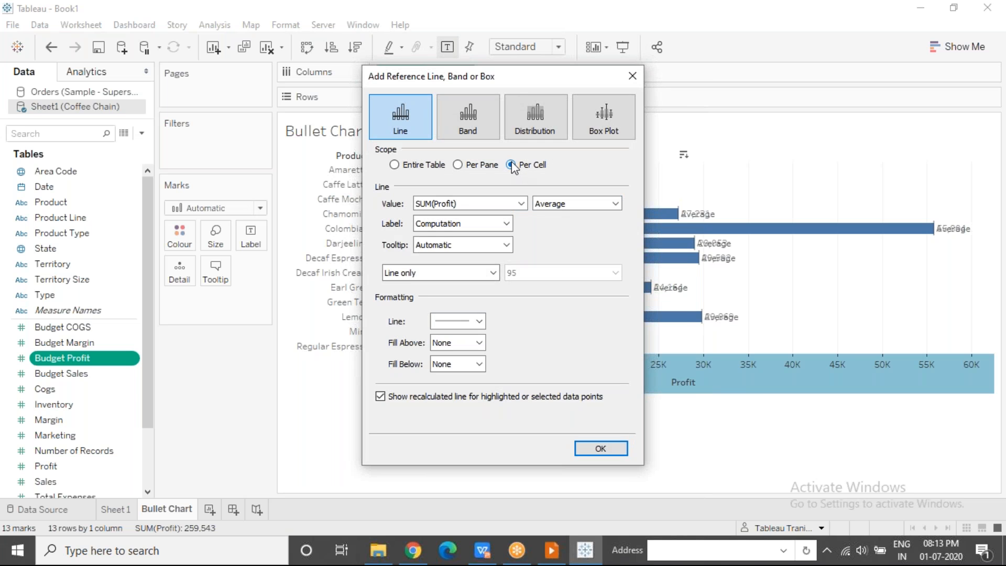
click(479, 202)
click(478, 199)
drag(493, 80, 267, 149)
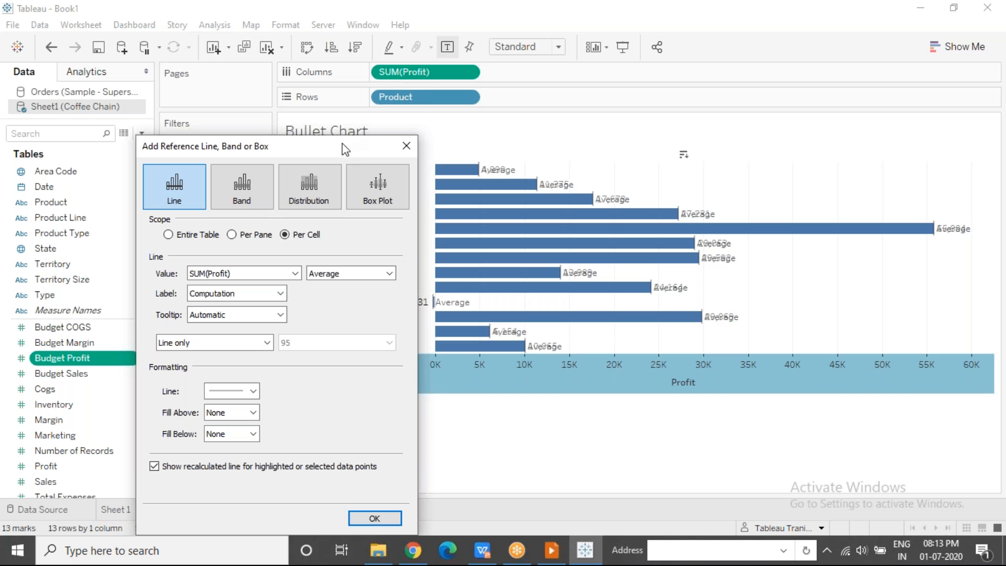
drag(356, 151, 374, 144)
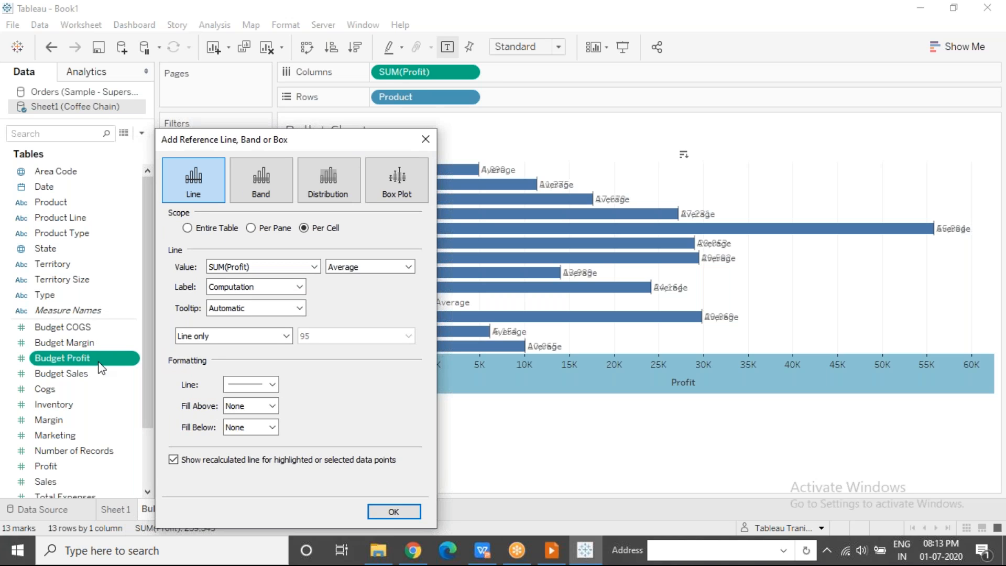
click(427, 141)
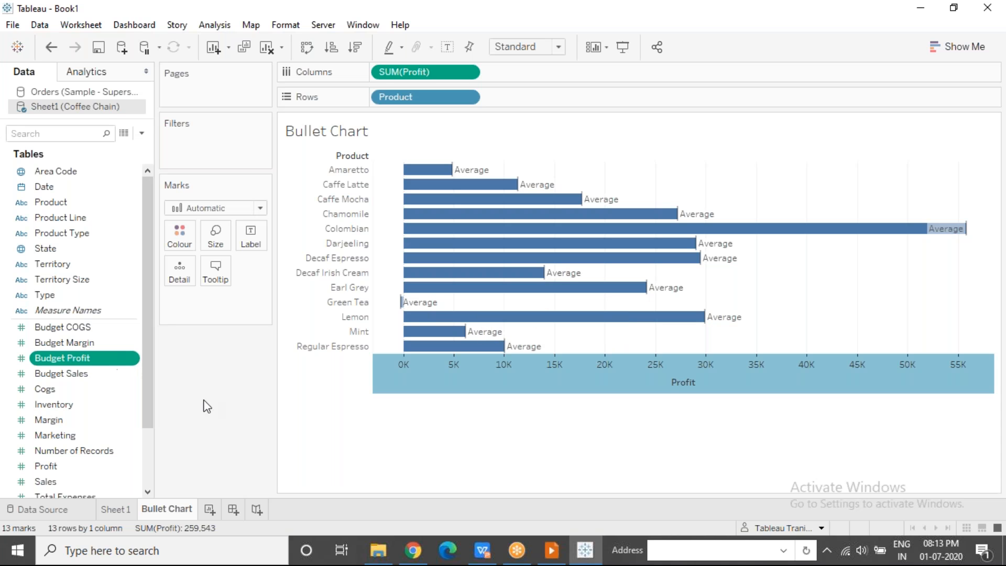
Step: Remove the reference line from the Profit axis and add Budget Profit to the marks as a detail
right_click(503, 372)
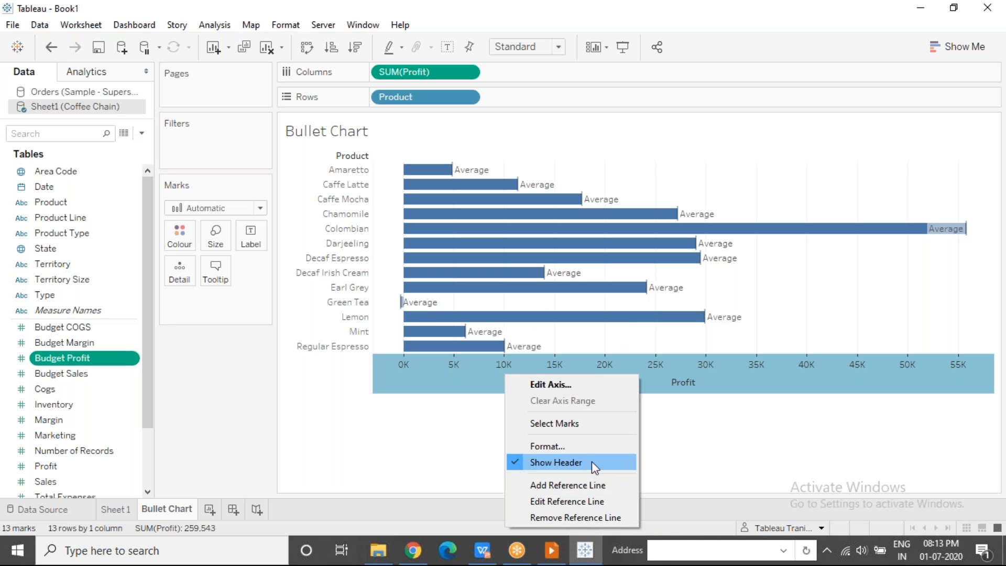
click(573, 519)
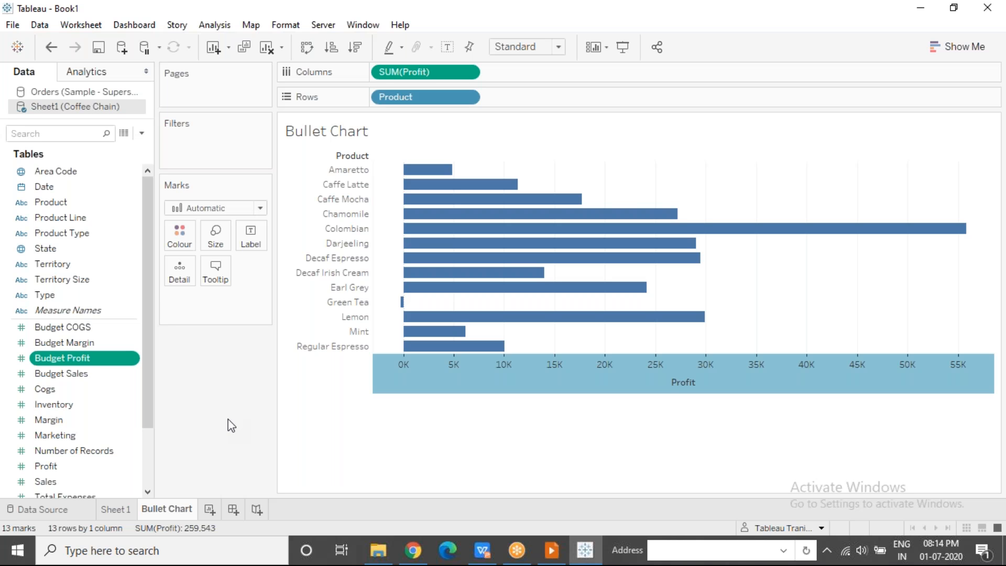
drag(81, 359, 179, 267)
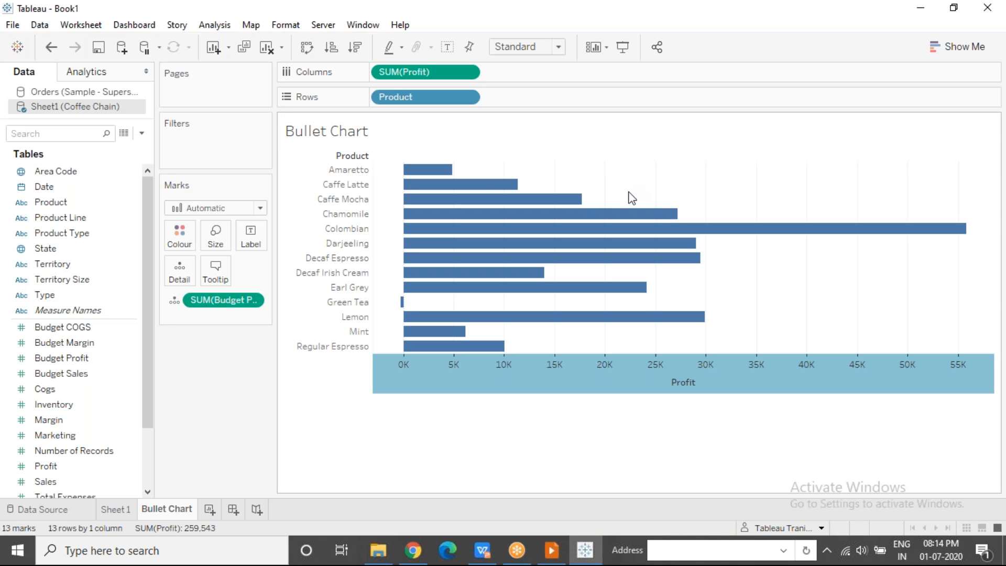
Step: Add a per-cell reference line to the Profit axis at the Average of SUM(Budget Profit)
right_click(530, 374)
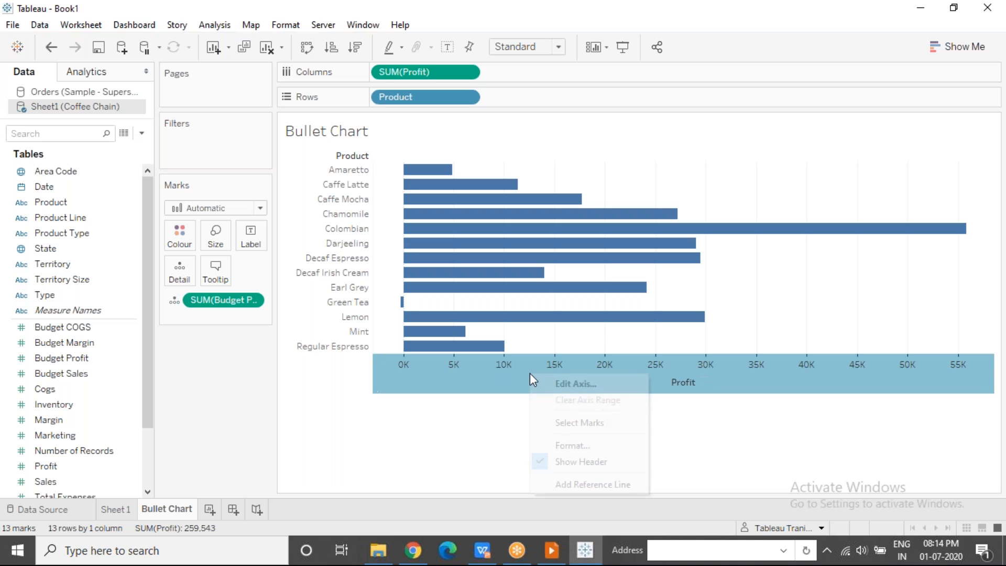
click(614, 484)
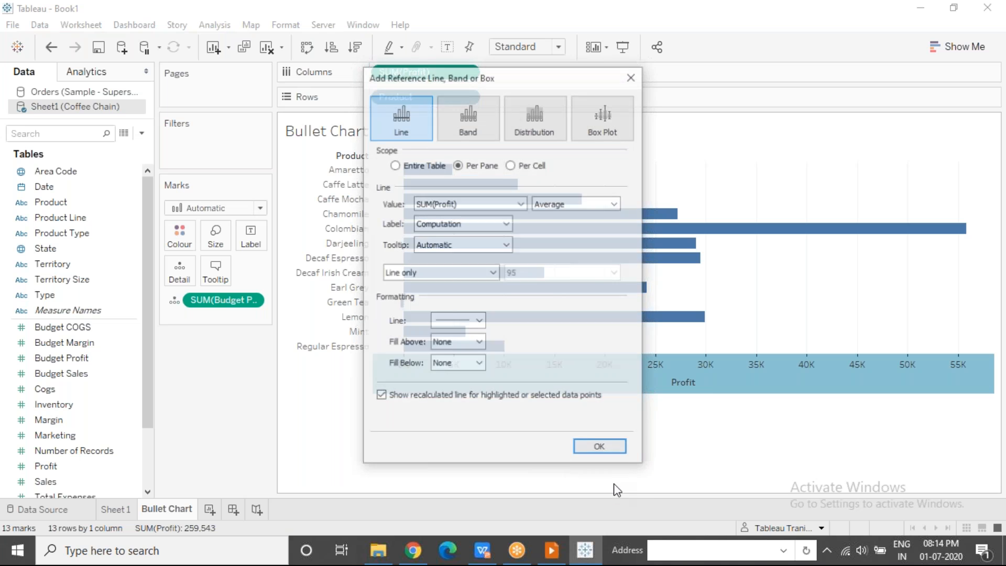
drag(535, 79, 204, 41)
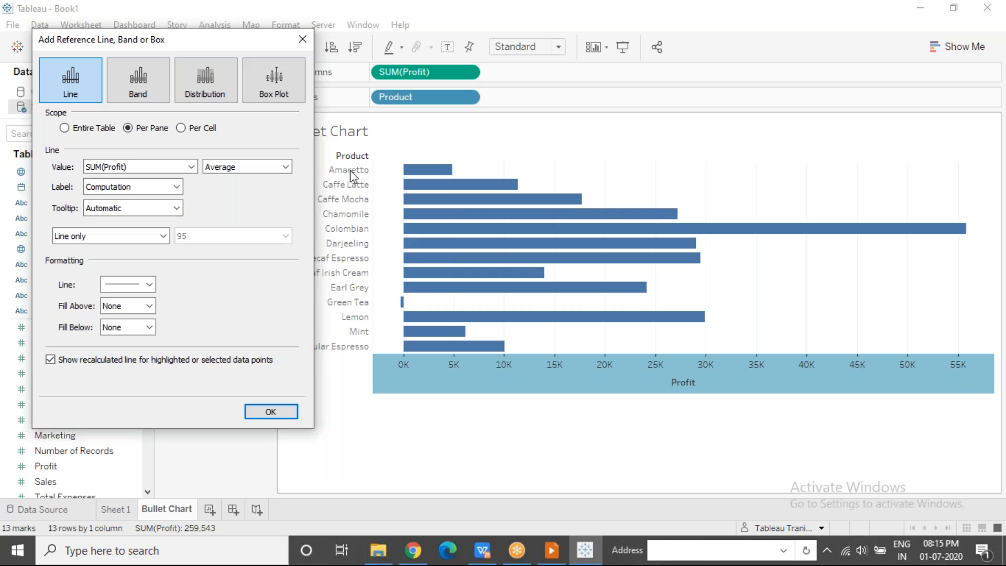
click(181, 128)
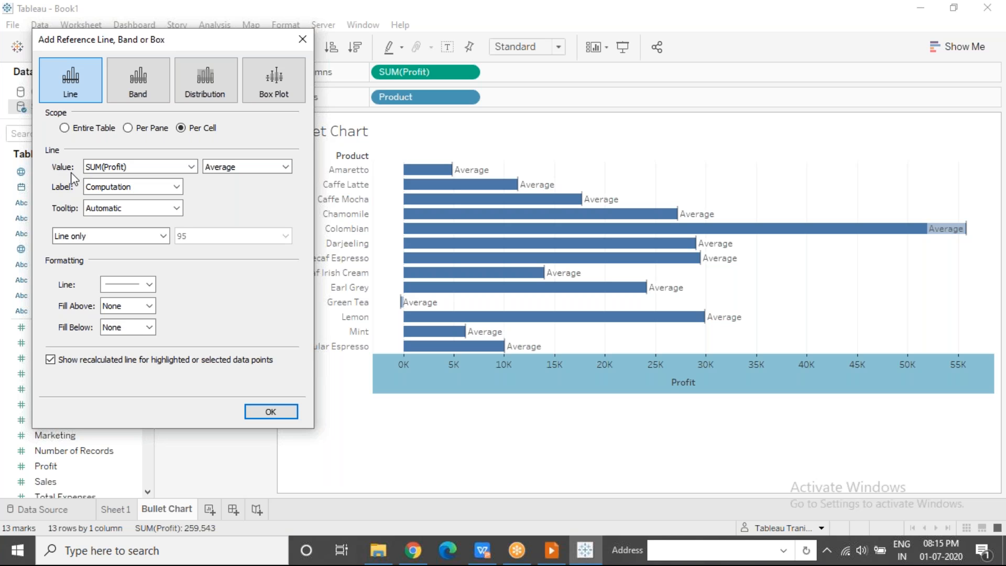
click(124, 171)
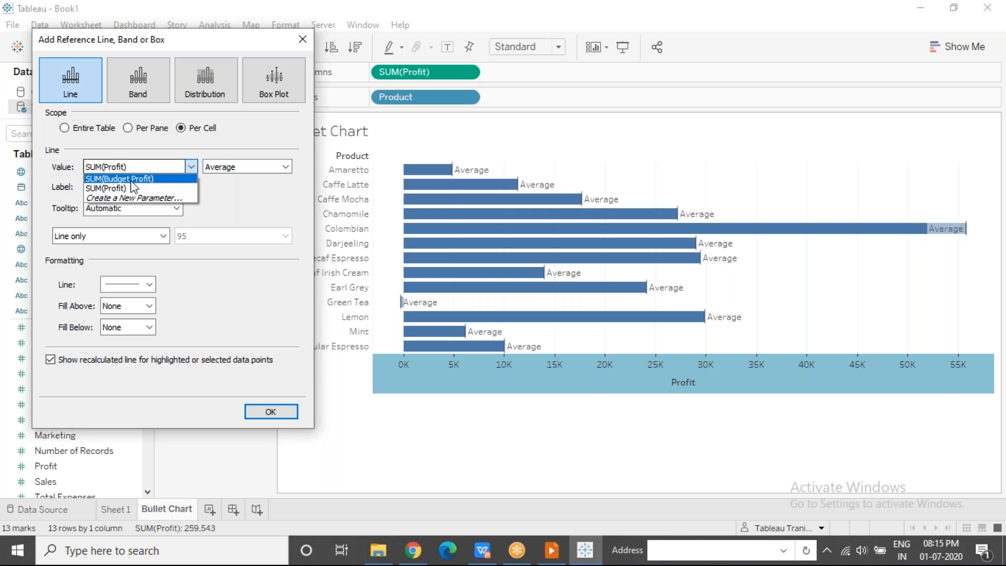
click(170, 178)
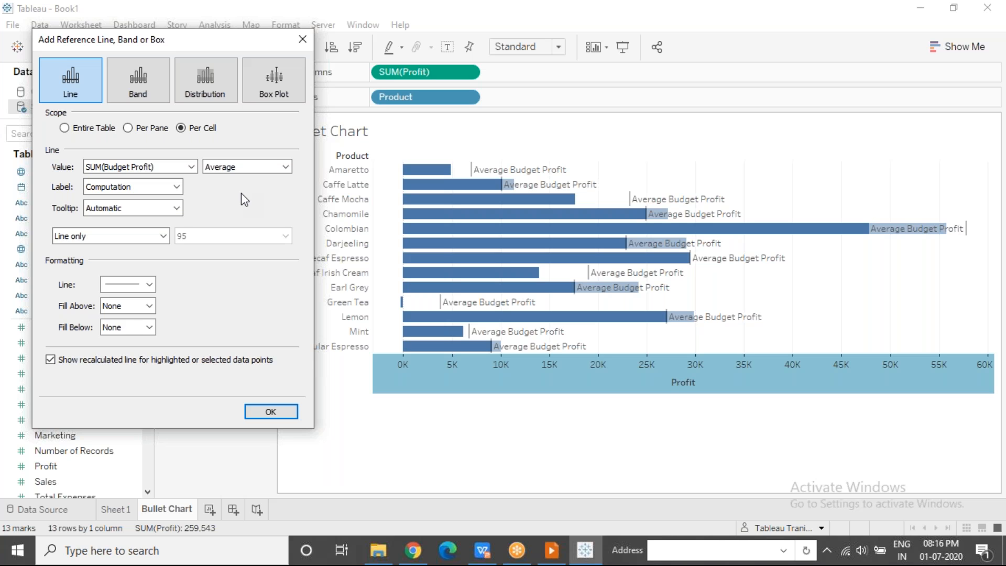
click(242, 175)
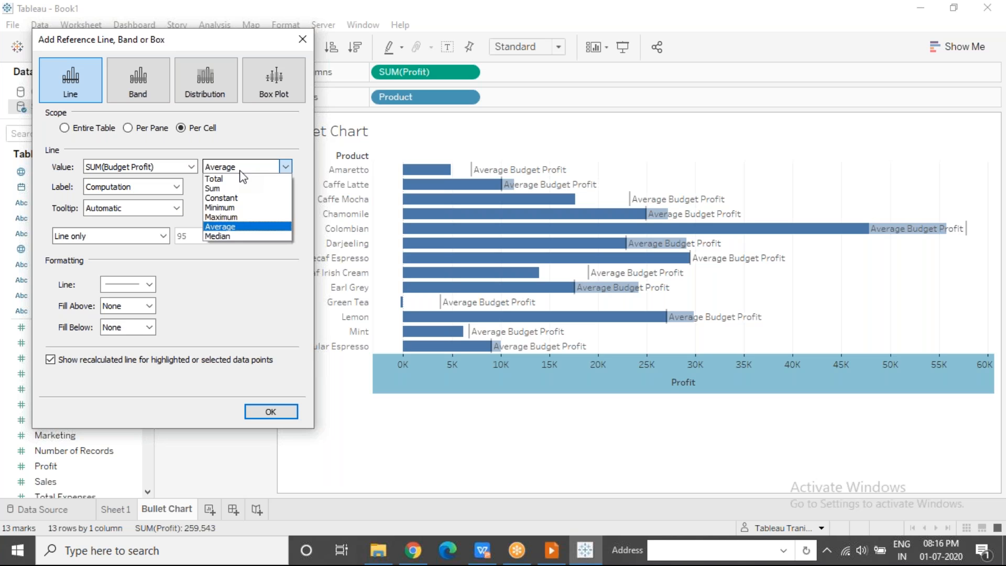
click(233, 227)
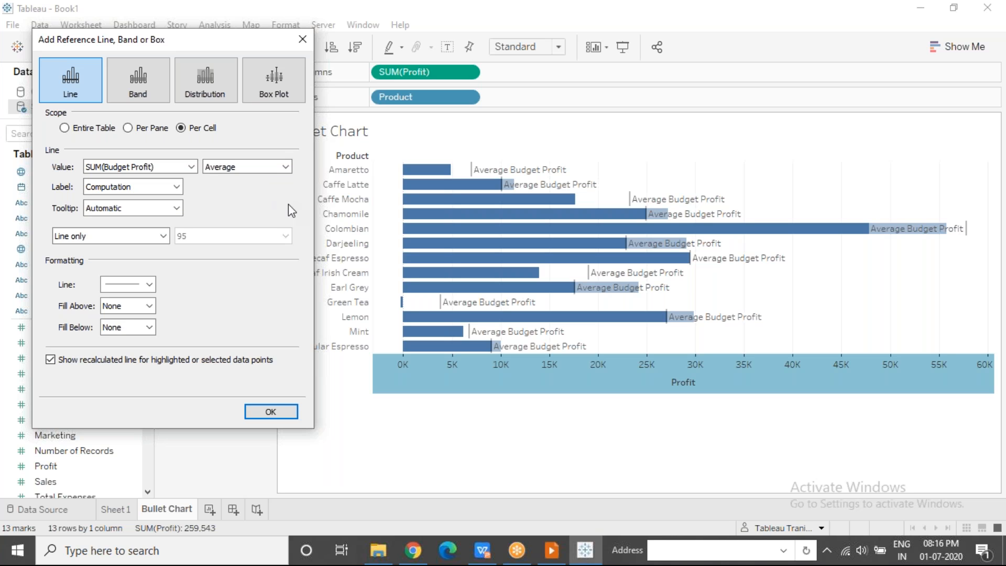
click(268, 411)
Step: Add a new worksheet and build a text table of total Budget Profit by Product
click(209, 509)
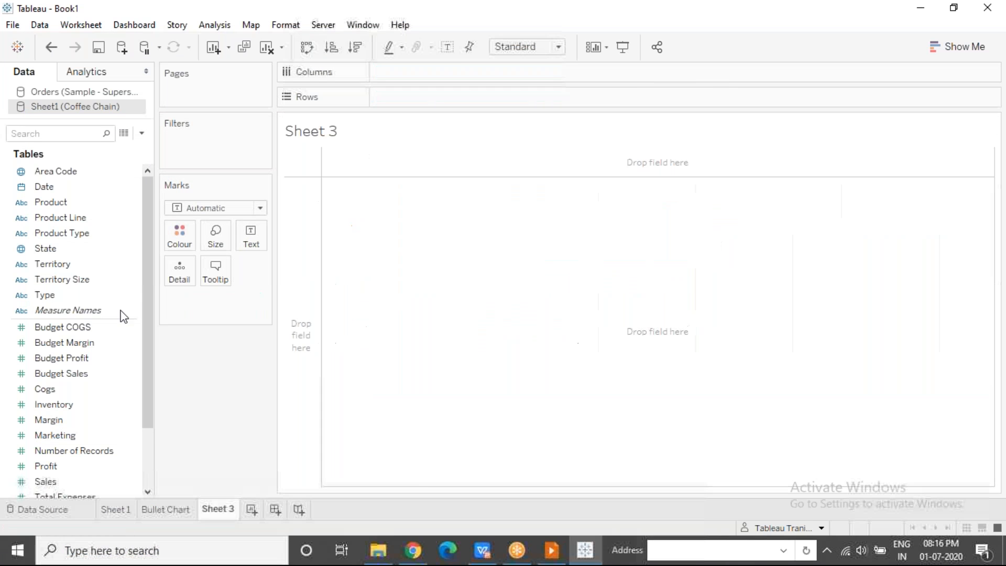
click(61, 201)
drag(60, 200, 373, 97)
click(63, 374)
drag(62, 358, 404, 202)
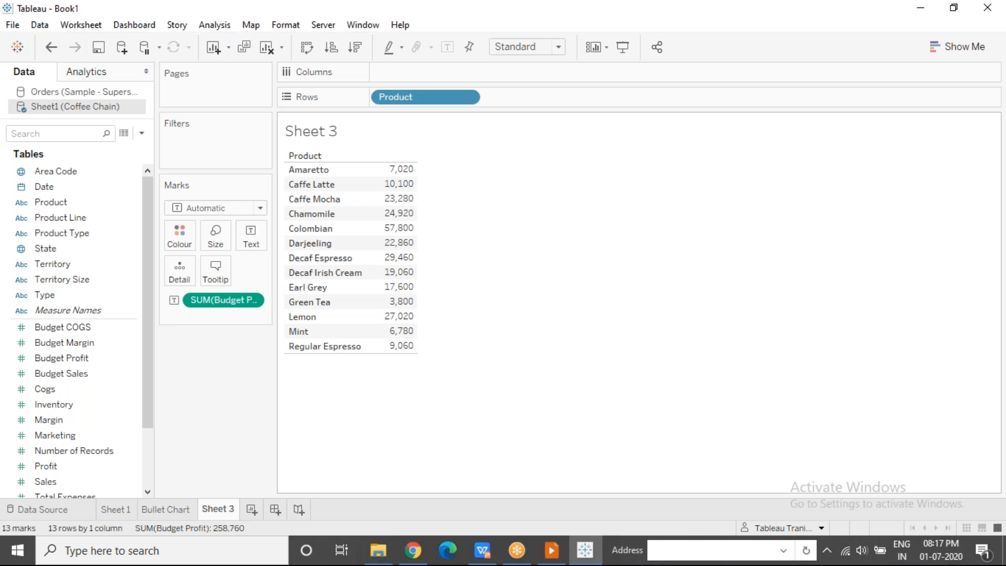
Step: Compare Amaretto's Budget Profit in the table with its reference line on the Bullet Chart sheet
click(404, 171)
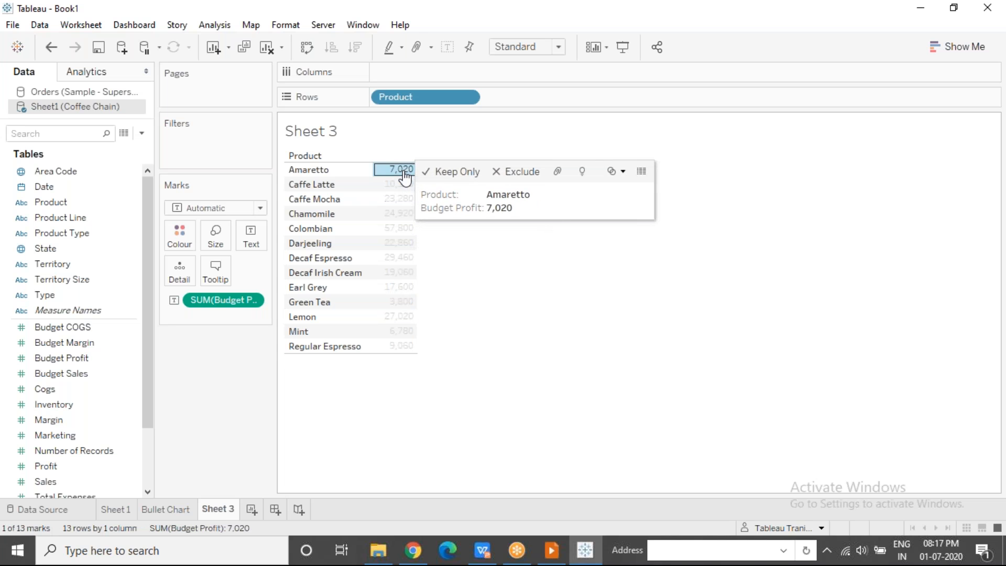
click(451, 288)
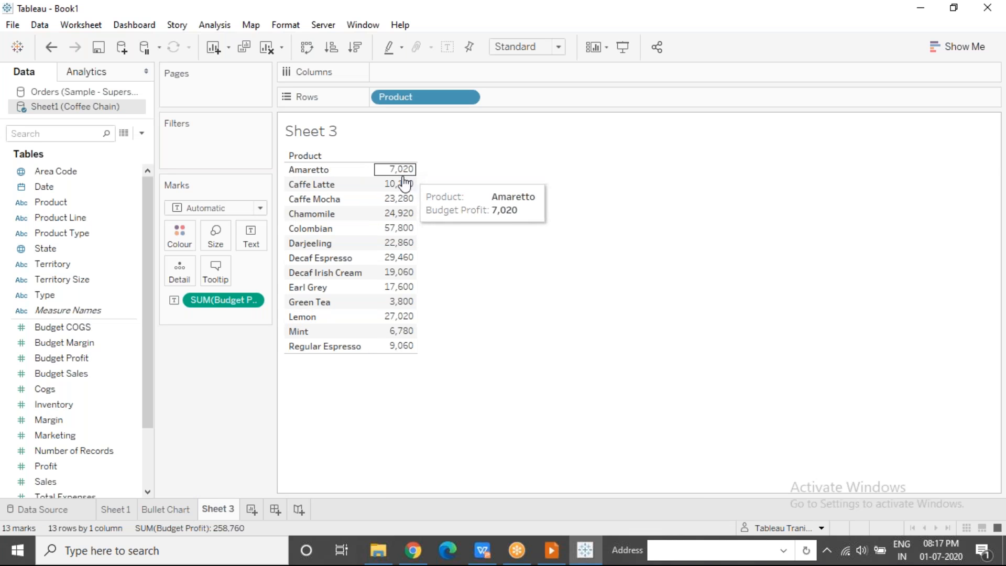
click(163, 509)
mouse_move(475, 173)
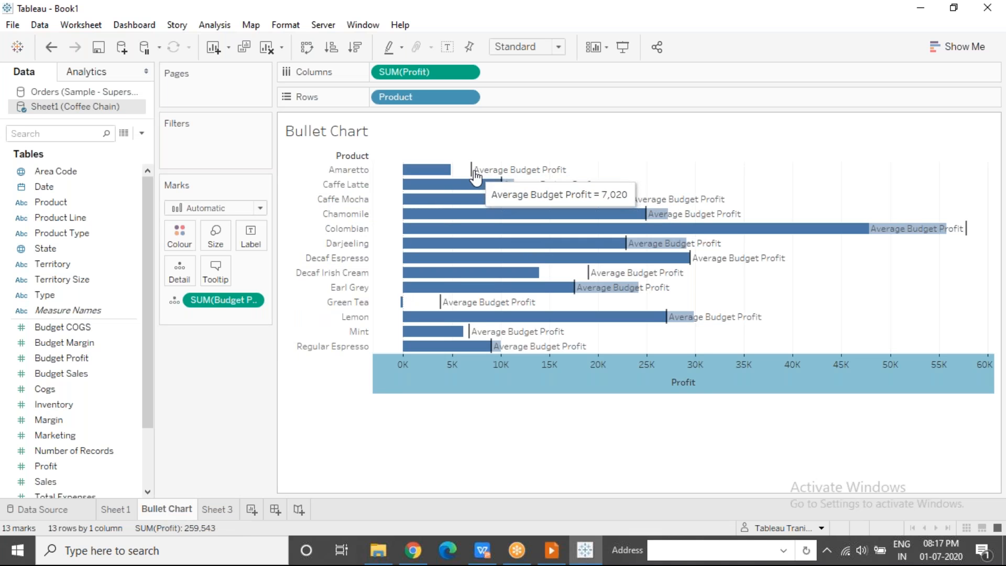
click(228, 511)
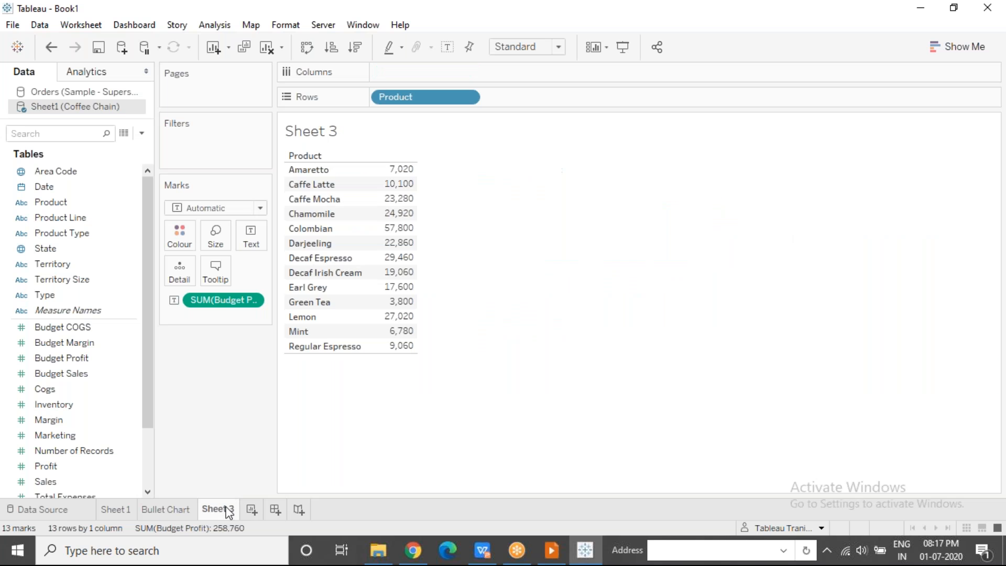
click(413, 176)
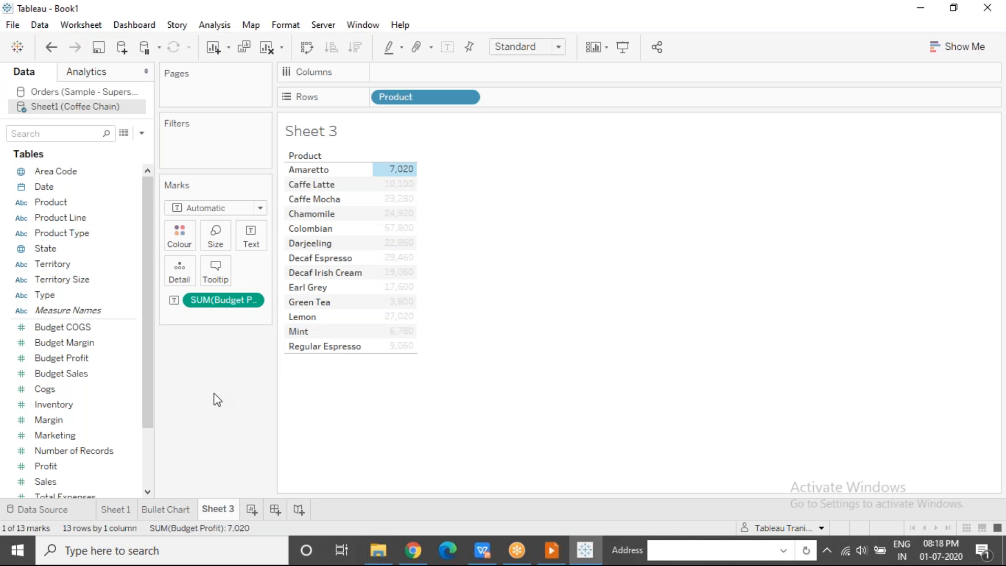
Step: Recheck the Amaretto budget profit on Sheet 3 against the tooltip of its reference line on the Bullet Chart sheet
click(214, 301)
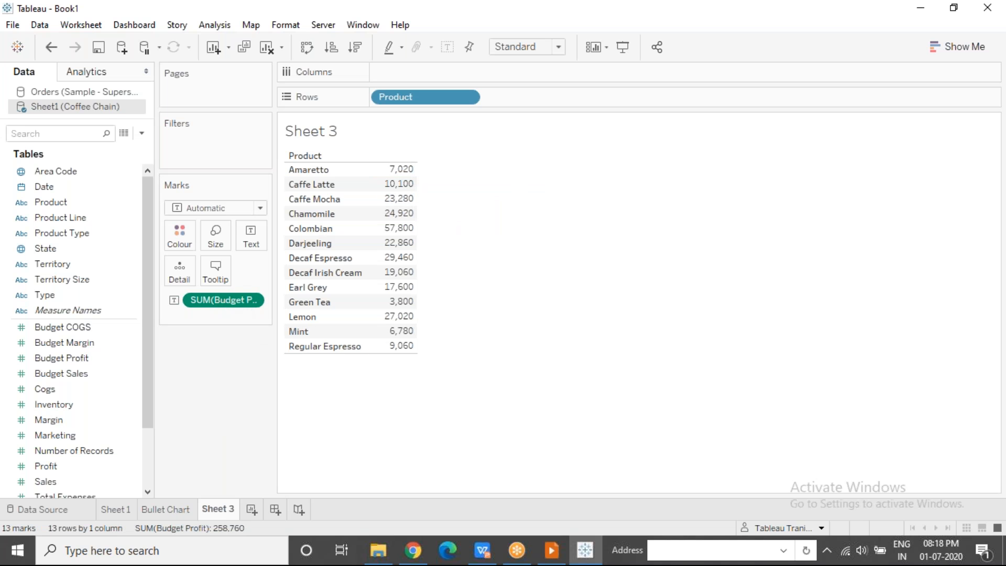
click(402, 170)
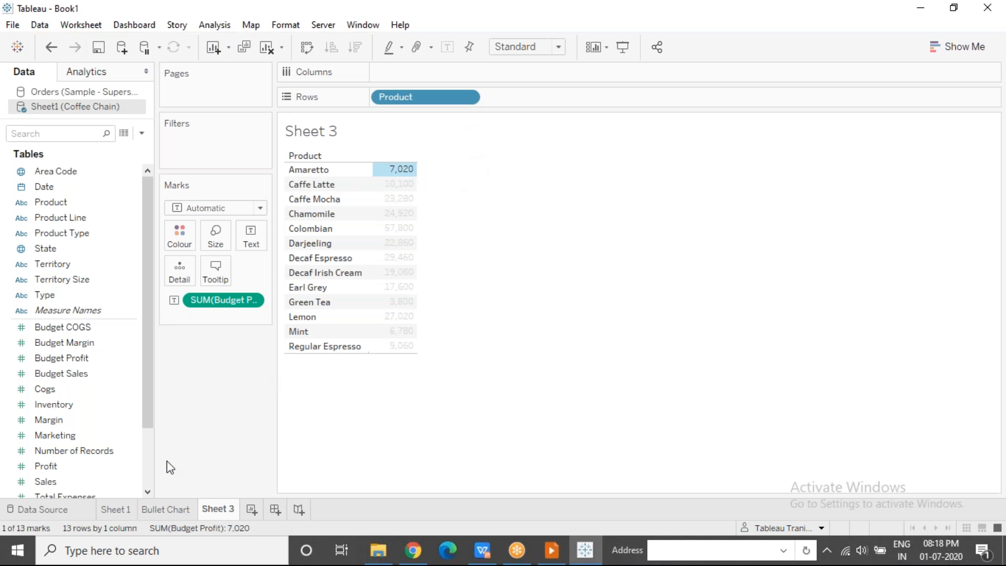
mouse_move(162, 507)
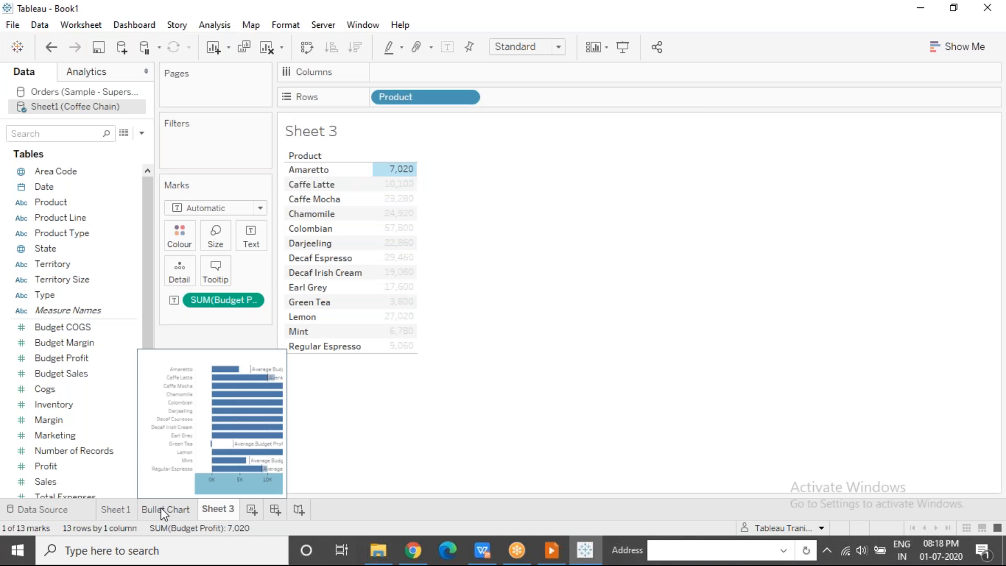
click(163, 509)
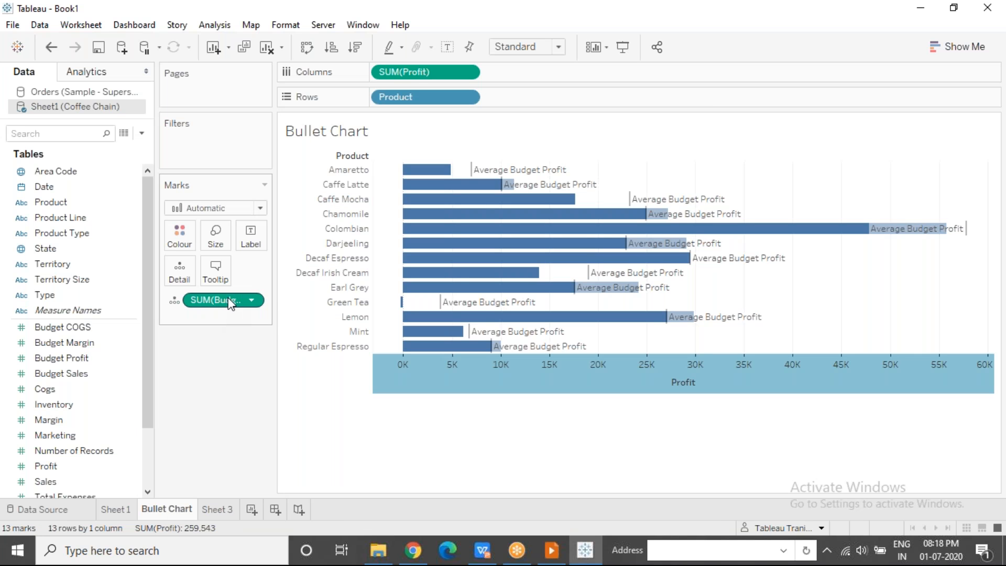
mouse_move(481, 173)
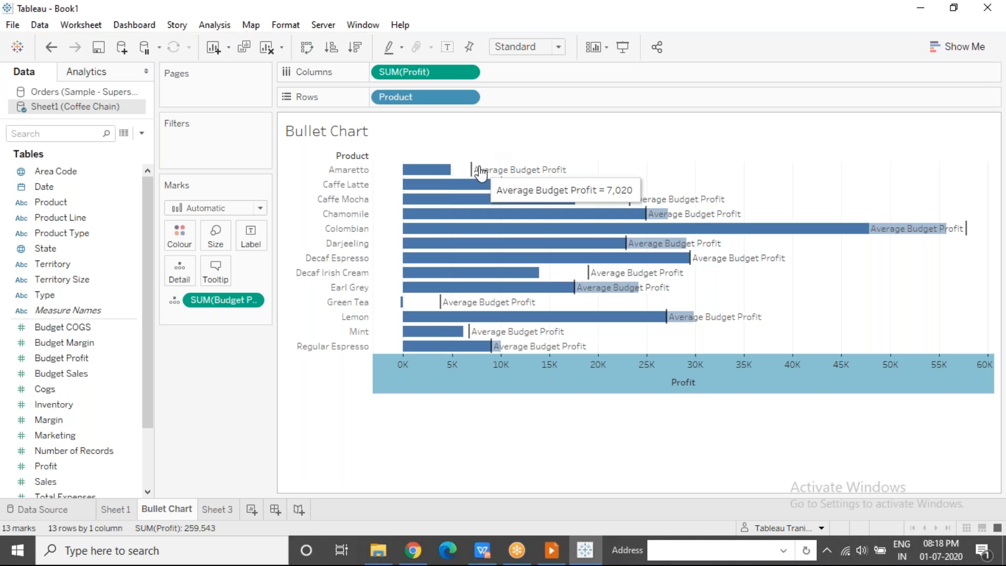
Step: Examine on Sheet 1 how the Furniture pane's reference line and band recalculate as its four sub-category bars are selected, then clear the selection
click(115, 511)
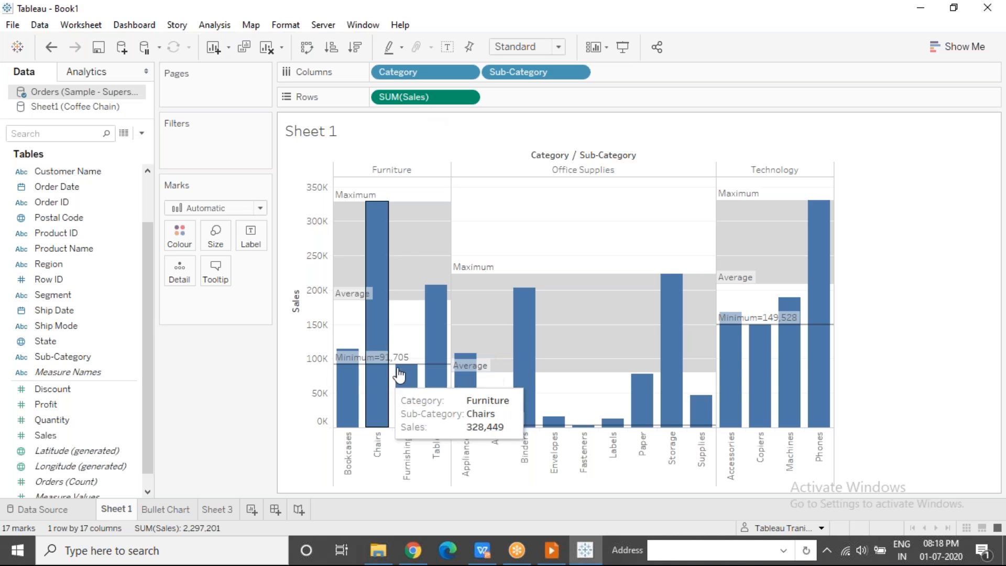
click(362, 378)
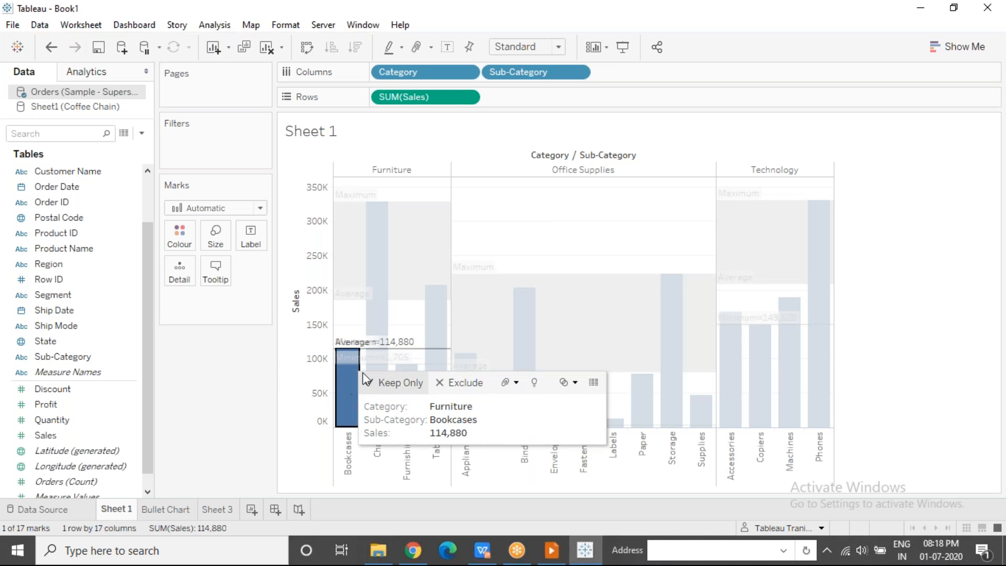
ctrl+click(378, 317)
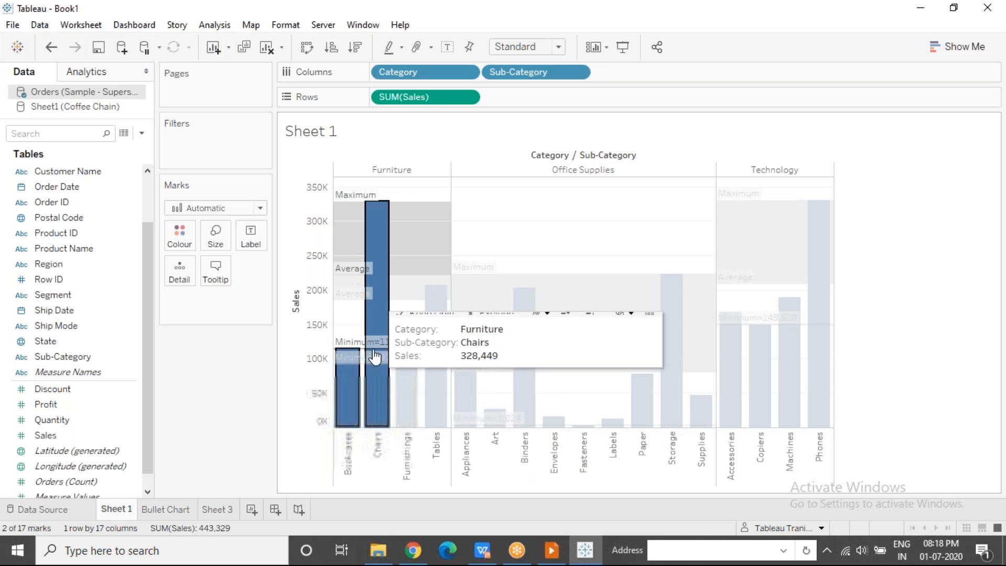
ctrl+click(402, 398)
ctrl+click(431, 341)
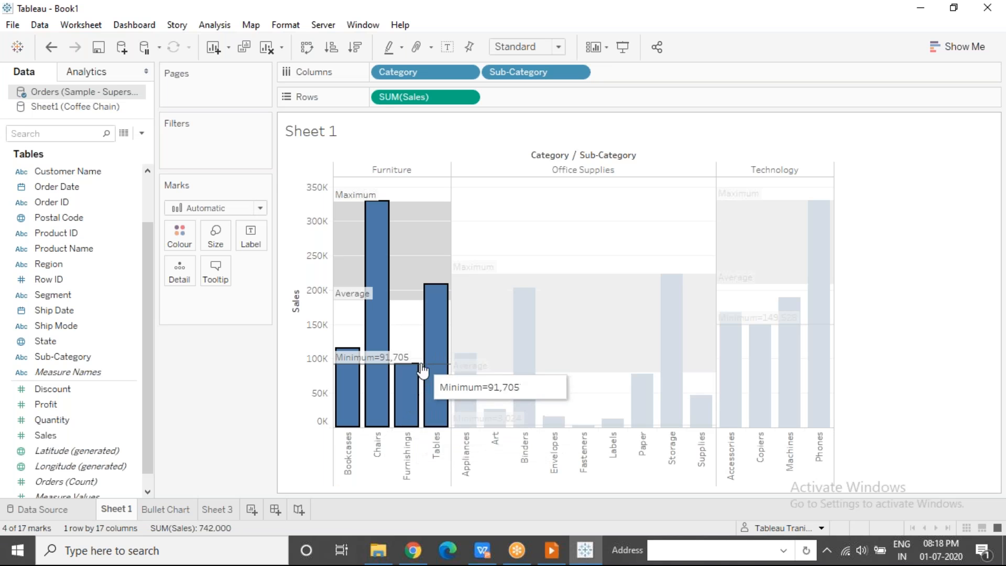
mouse_move(417, 368)
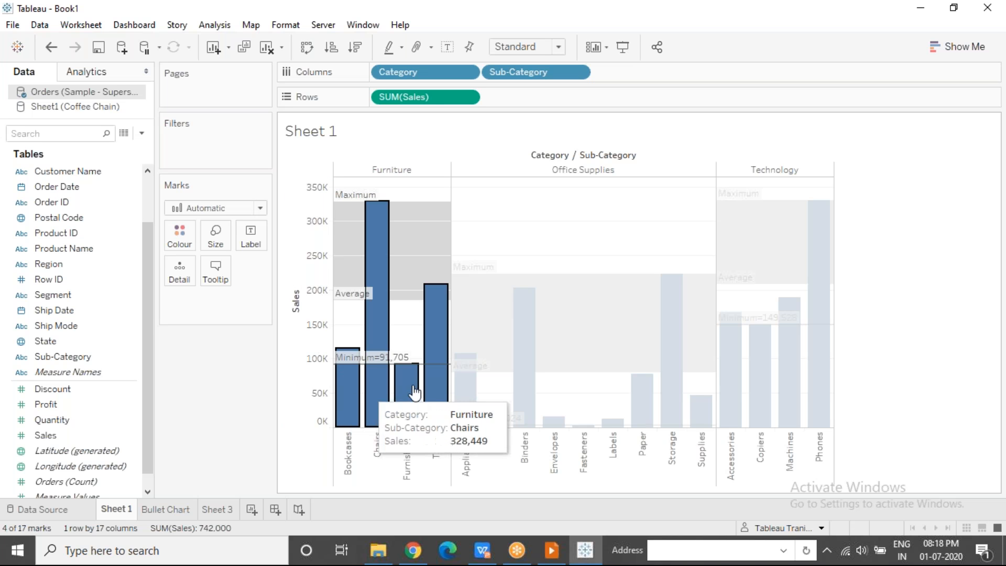
mouse_move(406, 306)
click(348, 398)
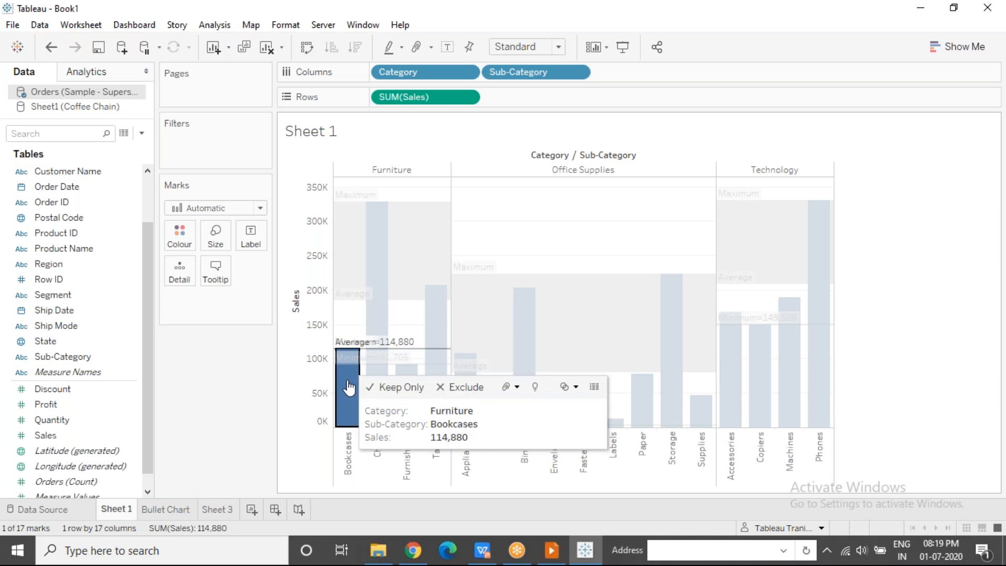
click(285, 404)
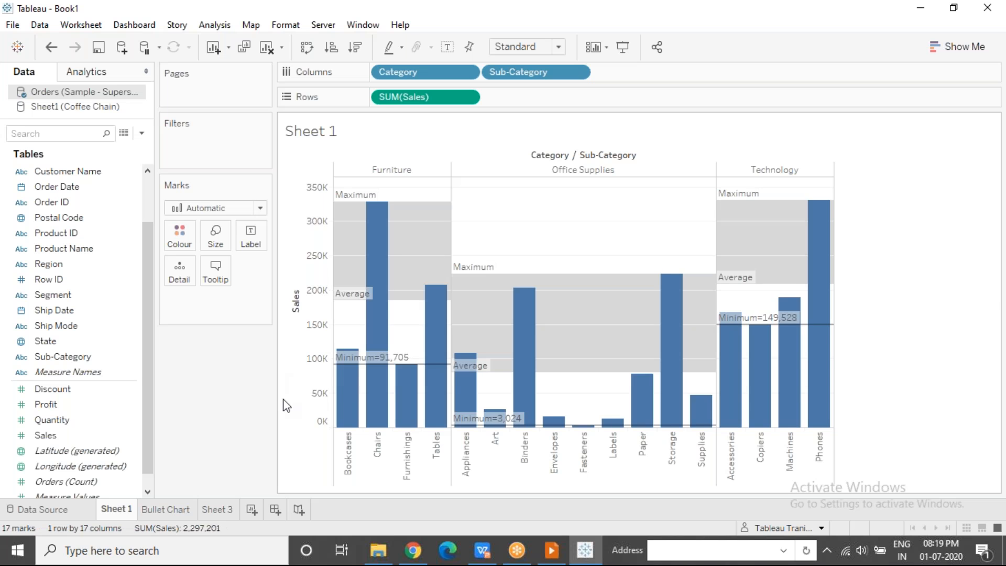
Step: Edit the Budget Profit reference line on the Bullet Chart sheet, setting its label to Value
click(173, 516)
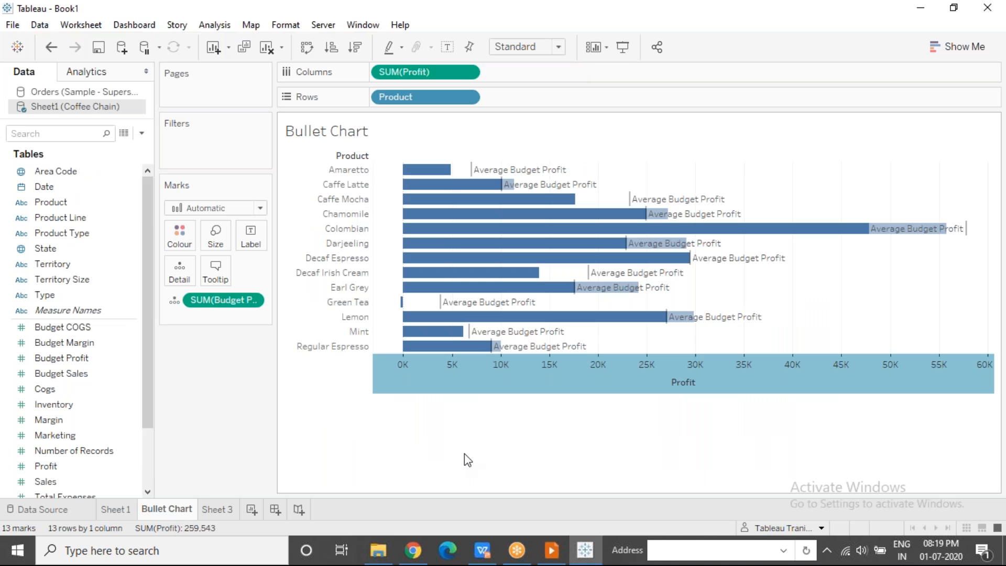
mouse_move(439, 381)
right_click(439, 387)
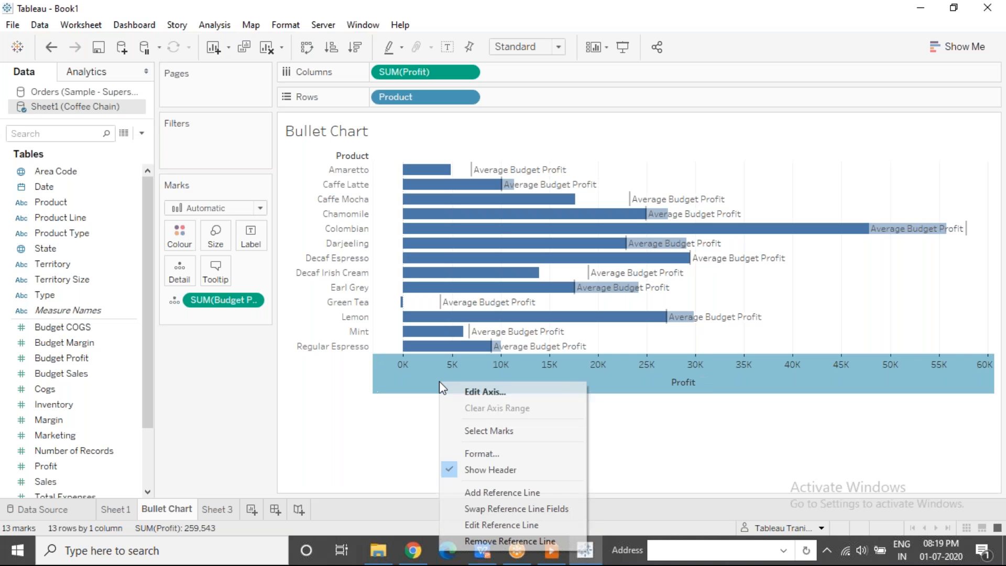
click(495, 525)
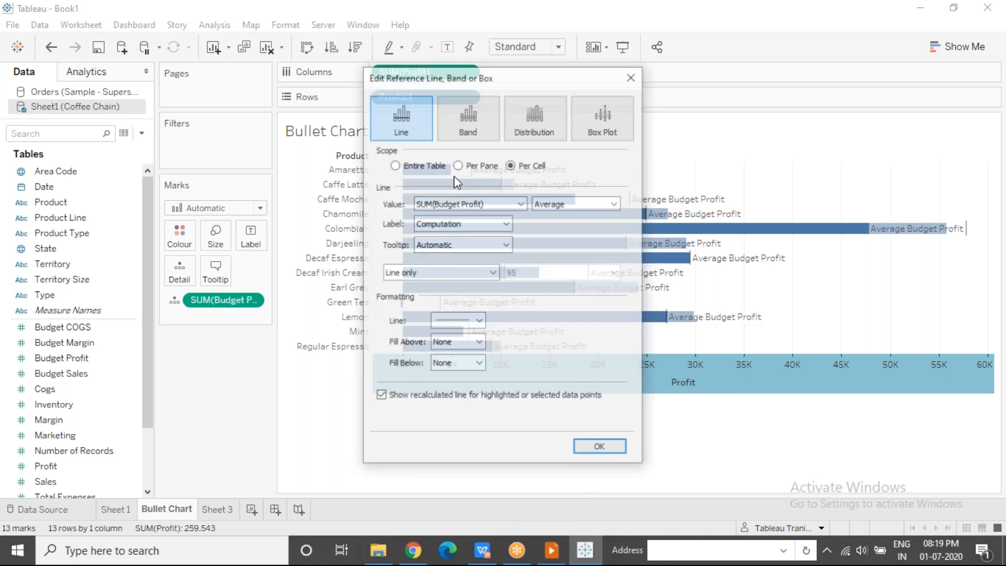
drag(540, 86, 254, 40)
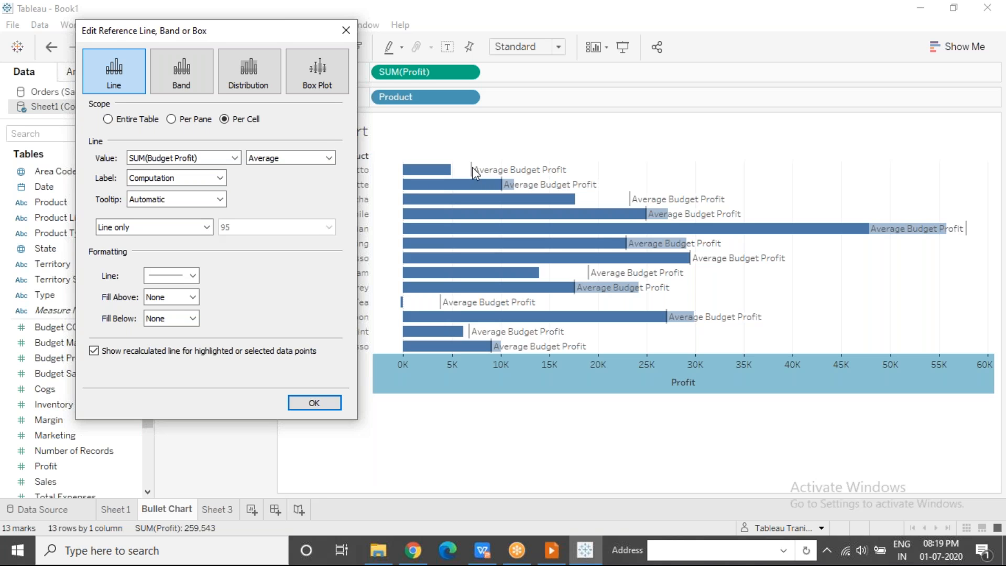
click(219, 178)
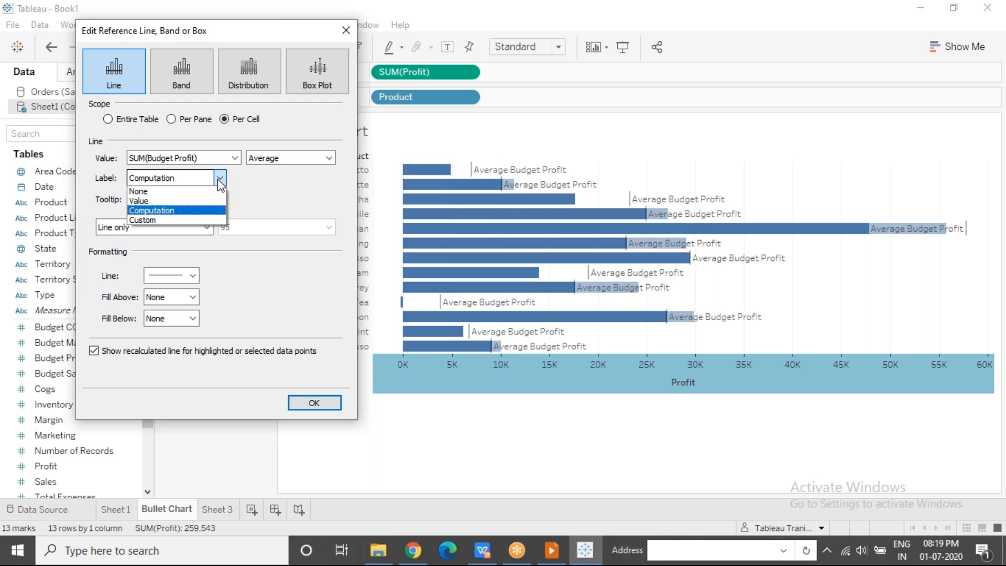
click(181, 192)
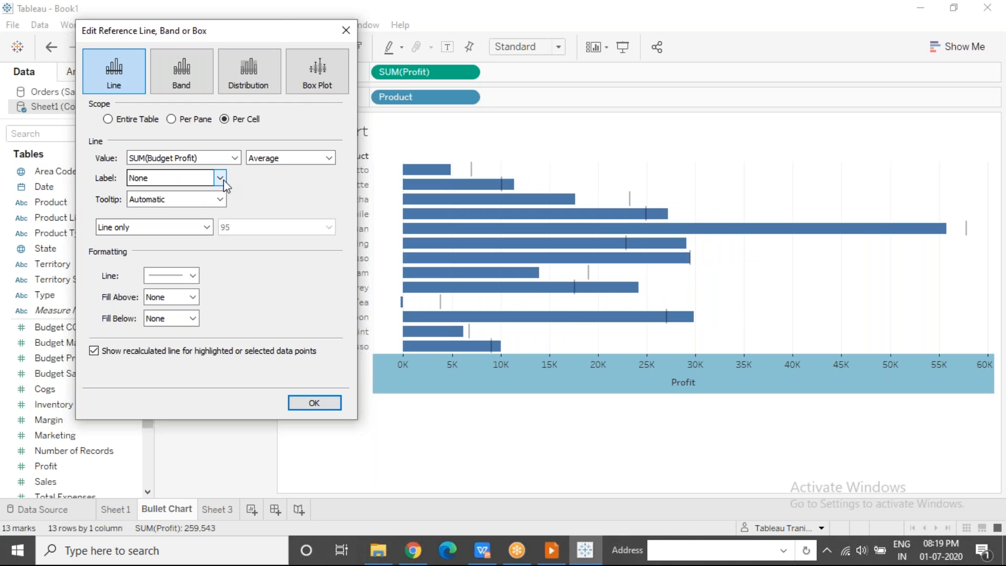
click(221, 179)
click(204, 201)
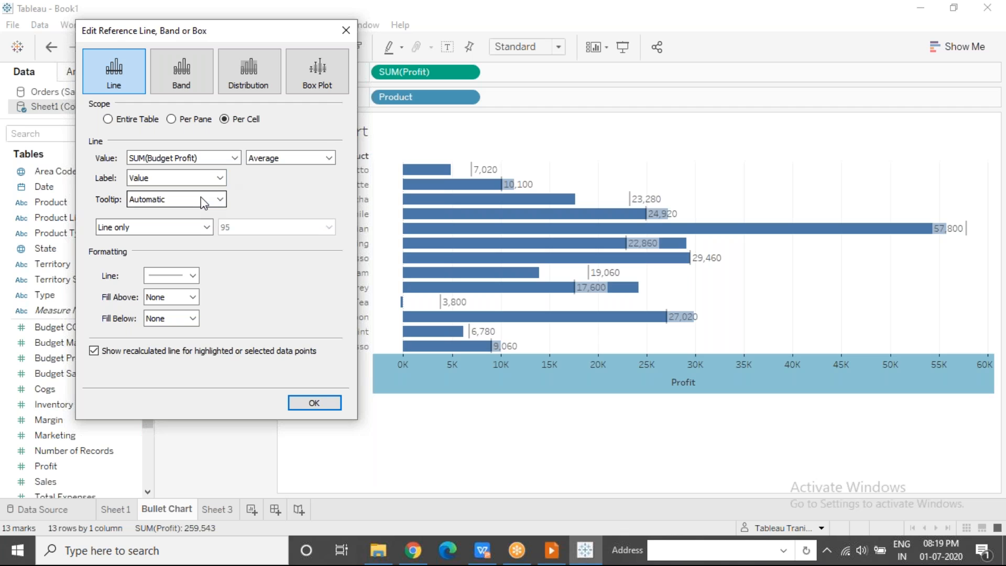
Step: Set the reference line's tooltip to Custom with the <Value> placeholder
click(220, 200)
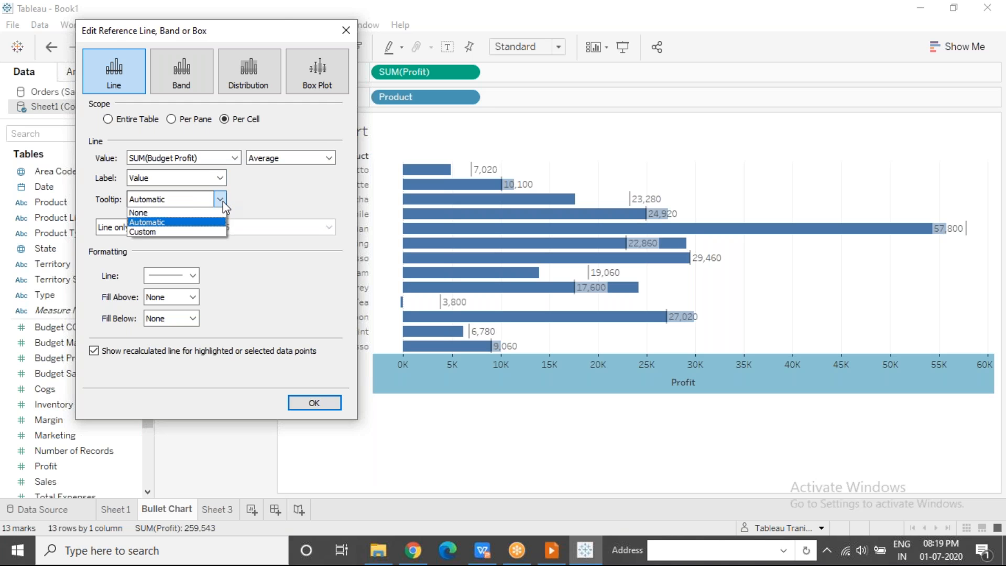
click(157, 232)
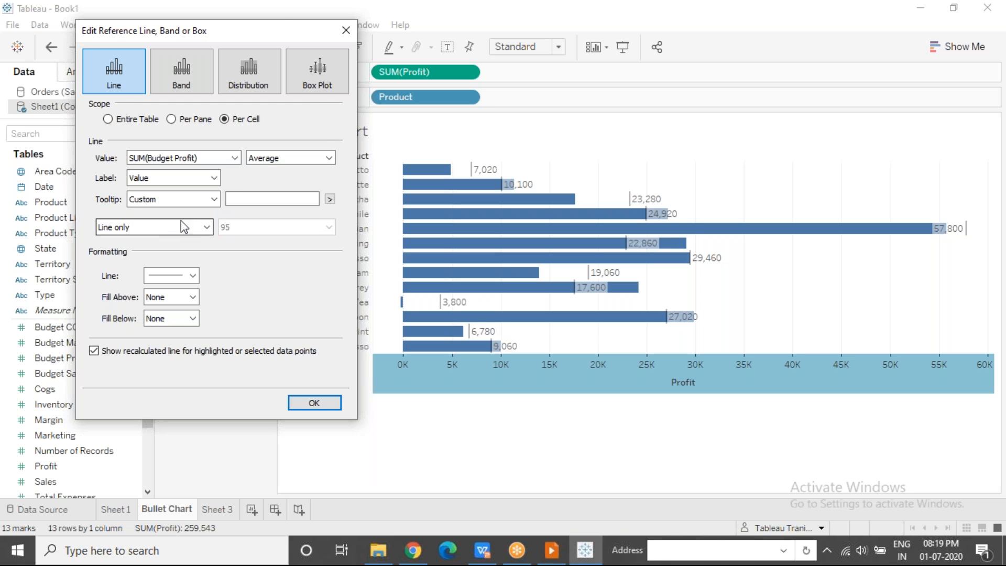
click(330, 200)
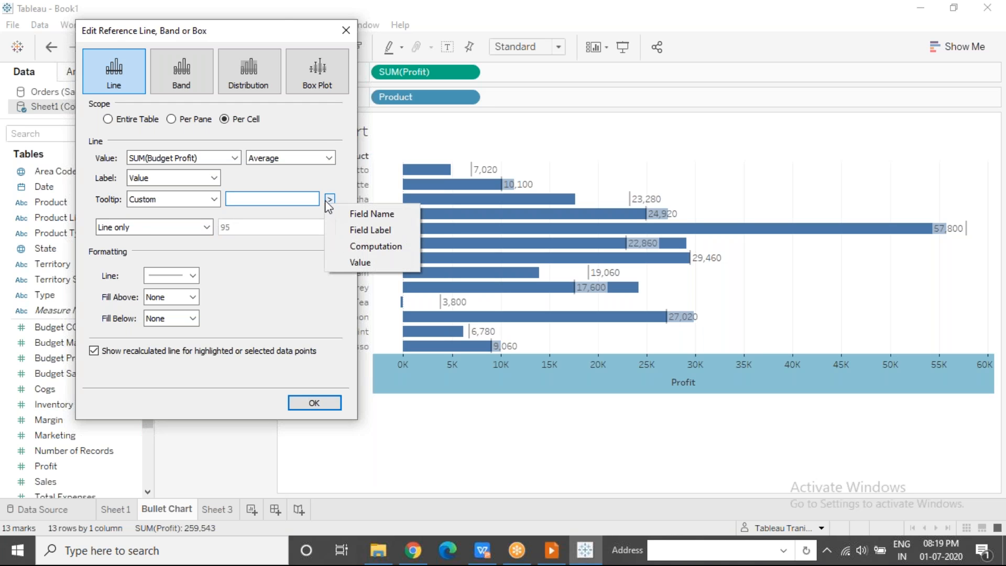
click(339, 262)
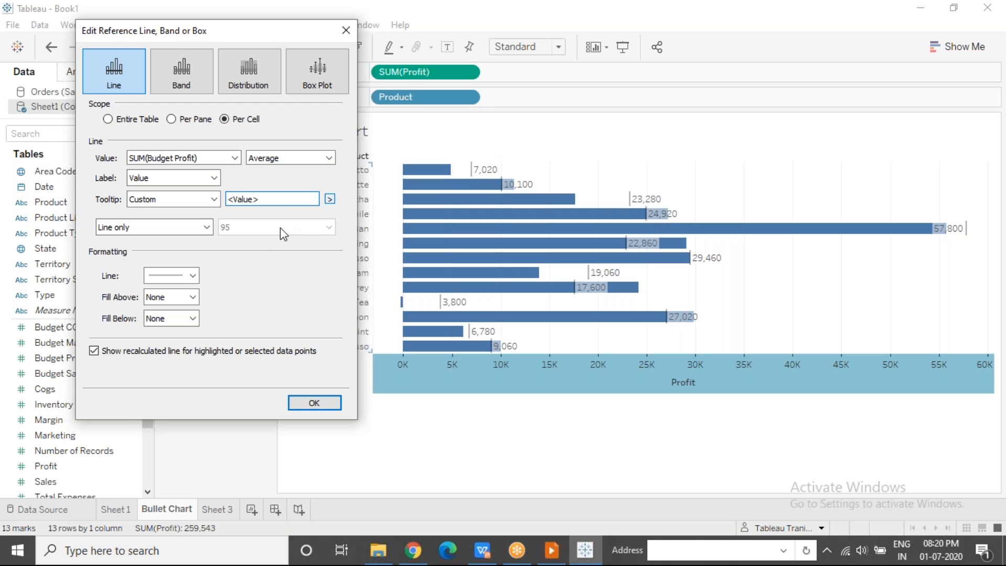
Step: Format the reference line in black with the third thickness option and apply the changes
click(194, 274)
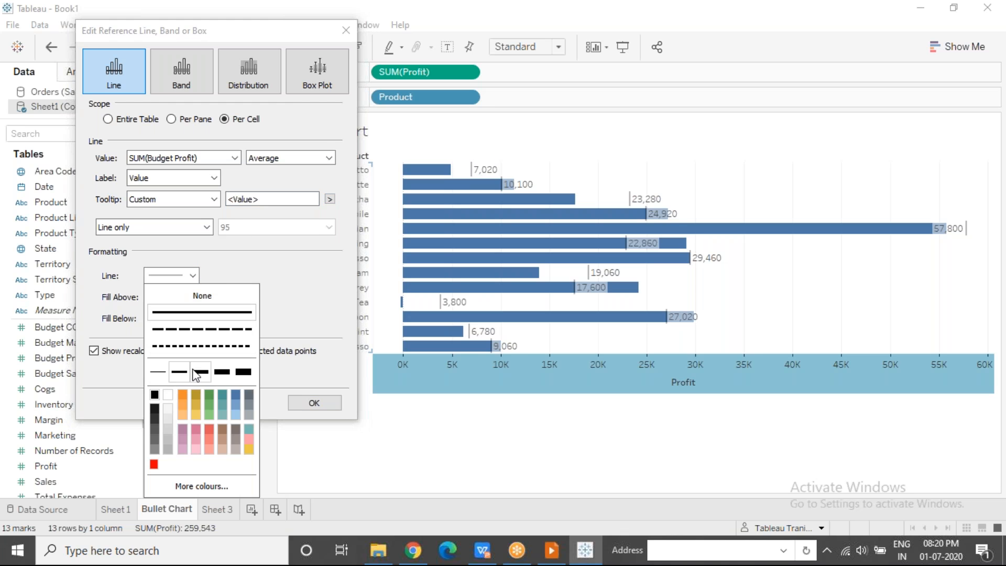
click(155, 394)
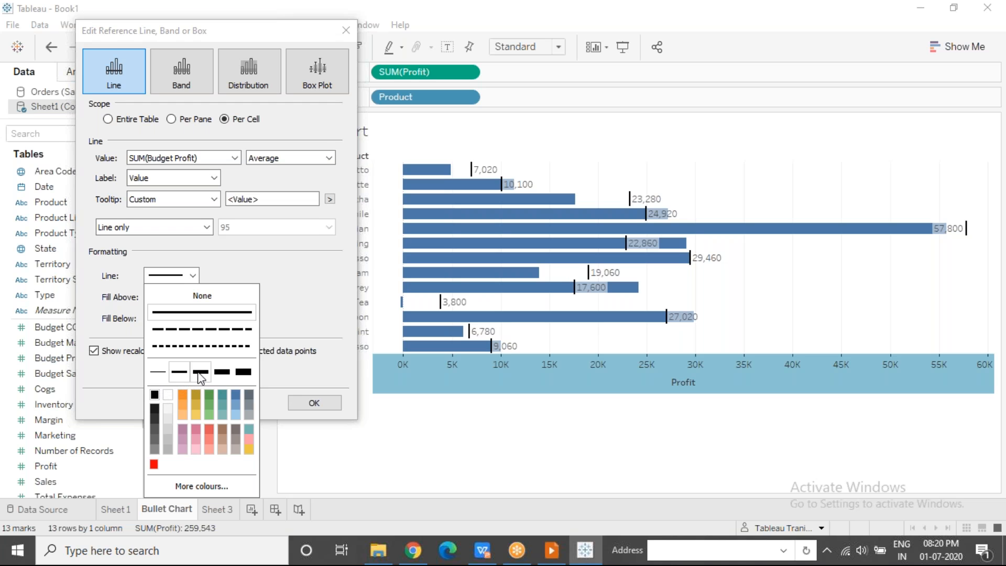
click(200, 371)
click(287, 269)
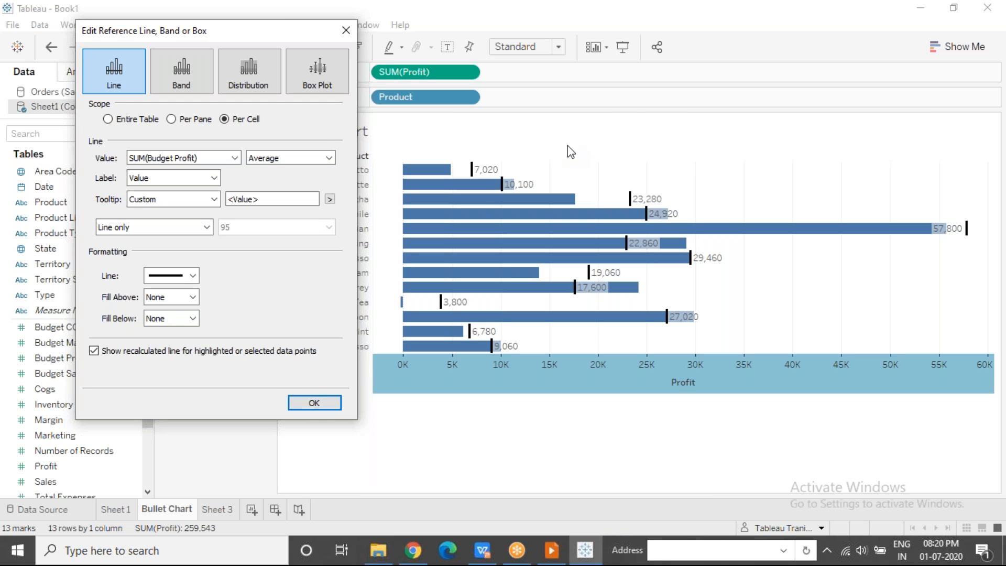
click(756, 103)
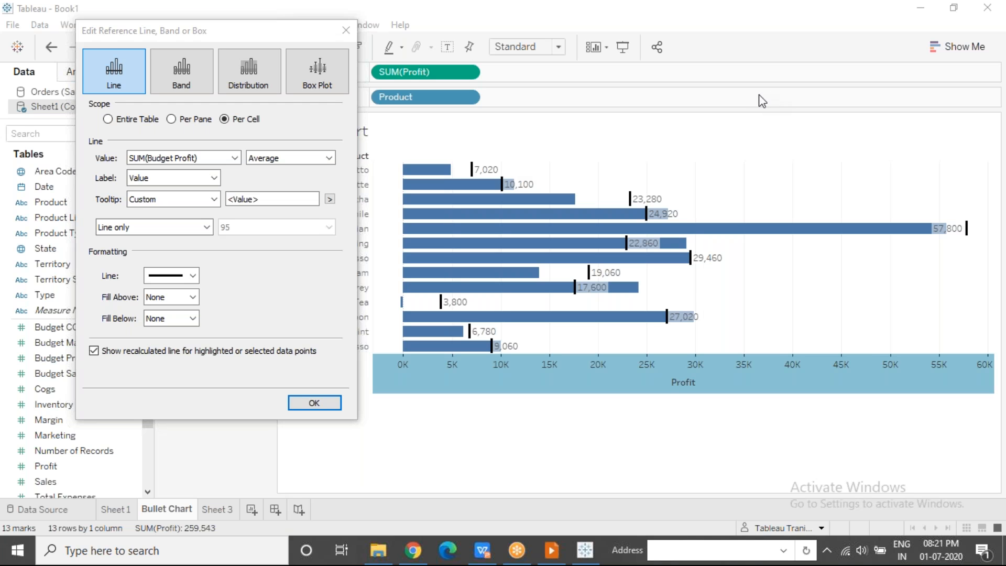
click(256, 286)
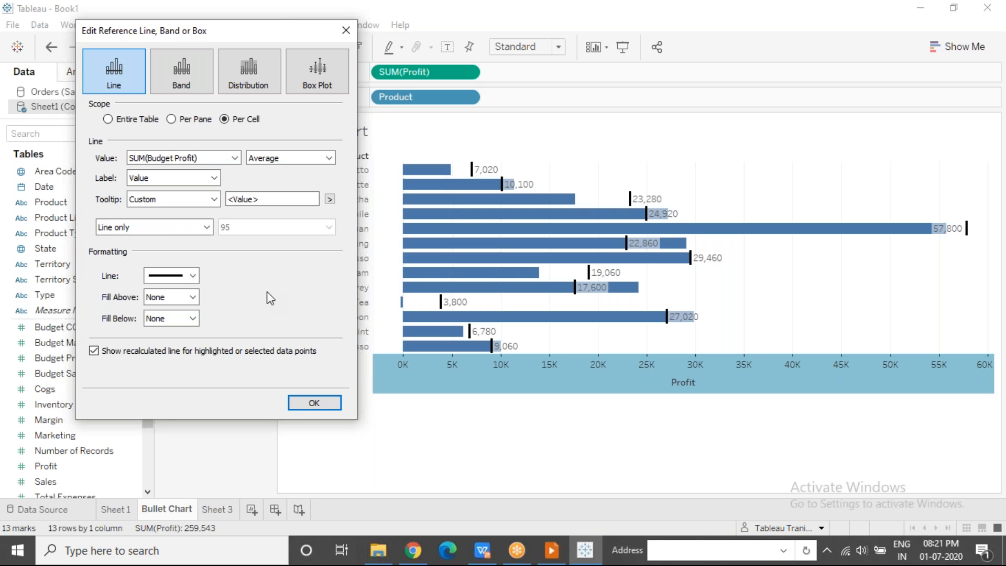
click(308, 402)
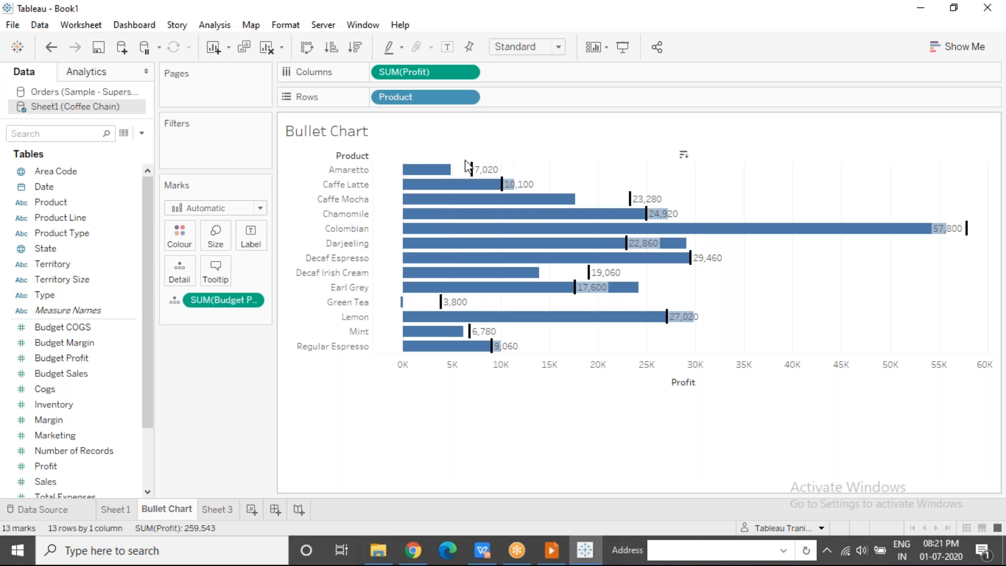
Step: Fit the bullet chart to Entire View and reduce the size of its bars to about the middle of the range
mouse_move(473, 174)
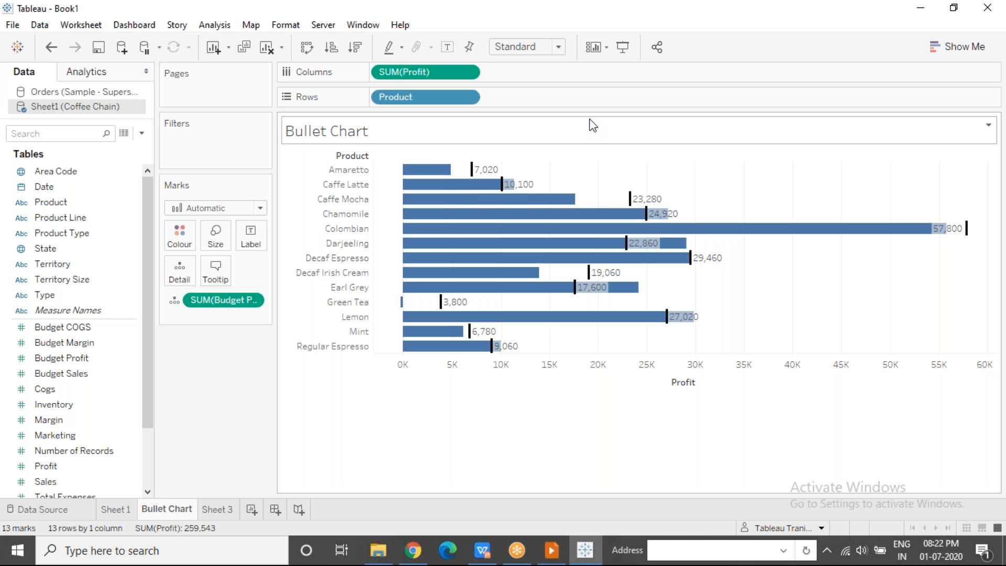
click(558, 48)
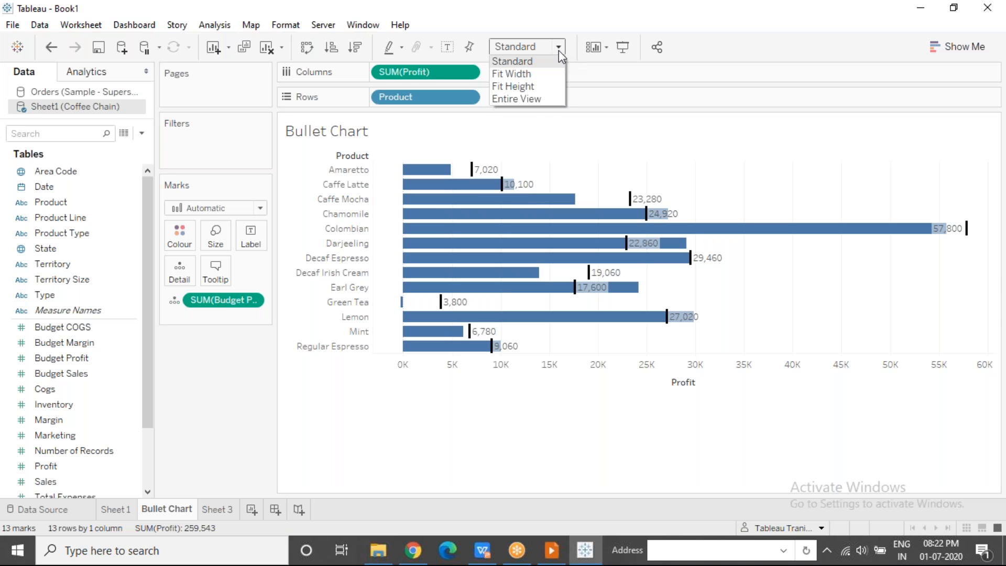
click(531, 98)
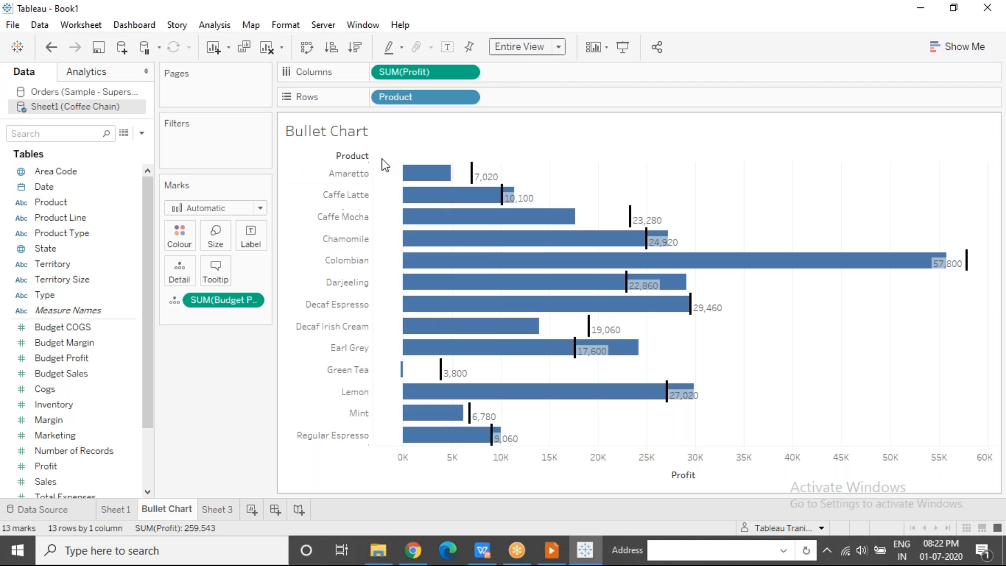
click(215, 244)
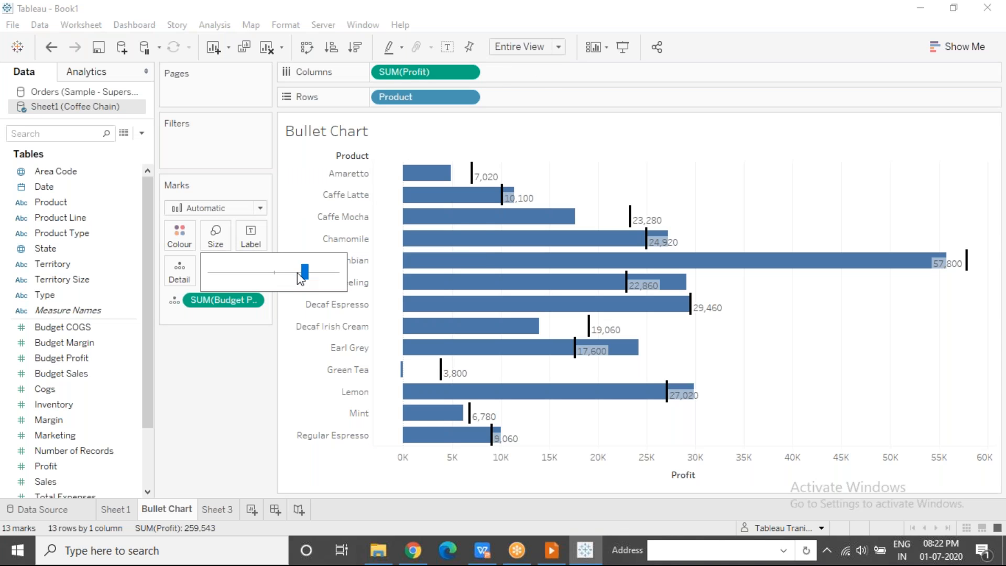
drag(306, 280, 277, 279)
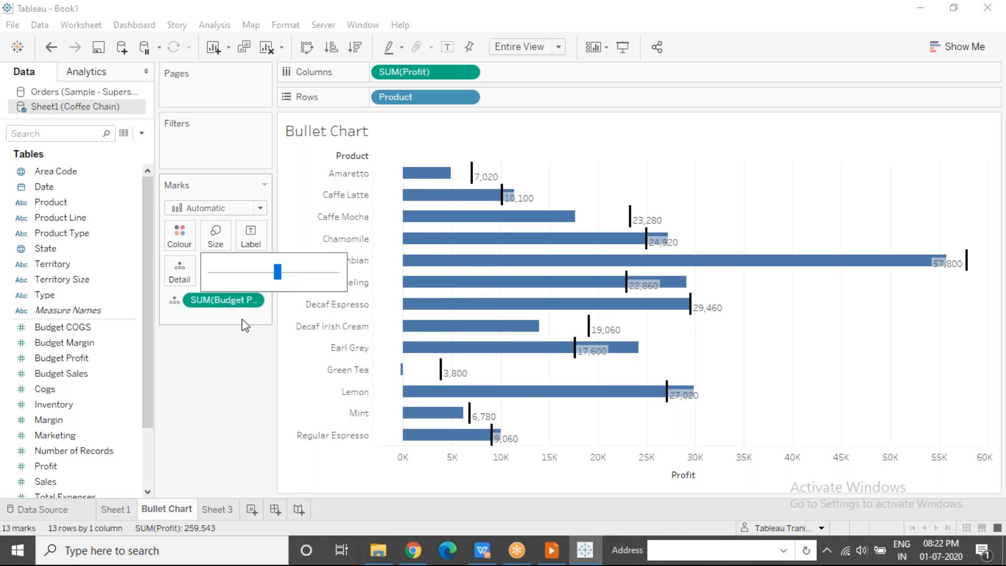
click(239, 370)
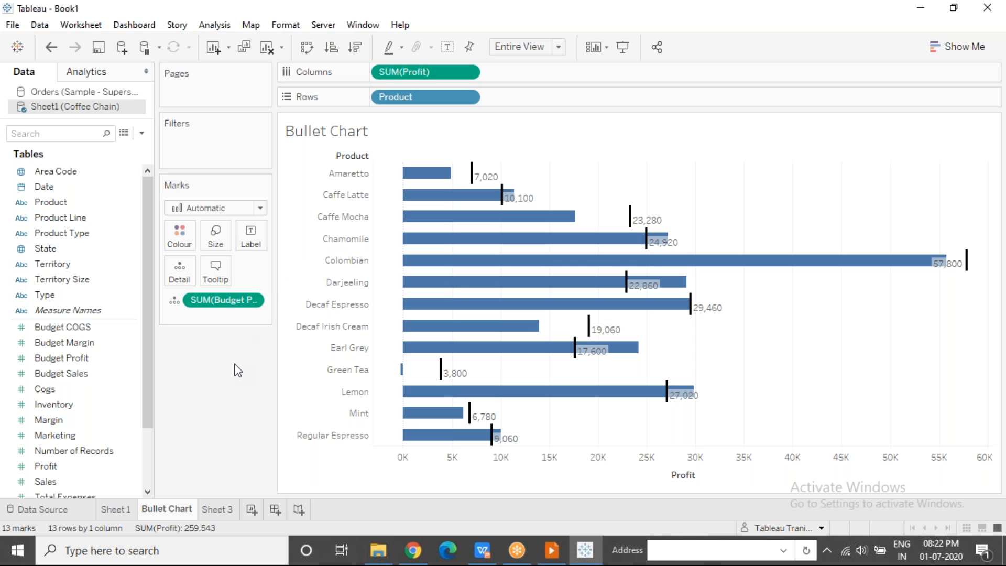
Step: Examine the profit bars and budget profit reference lines for Amaretto, Caffe Latte, Caffe Mocha and Chamomile in the bullet chart
click(338, 202)
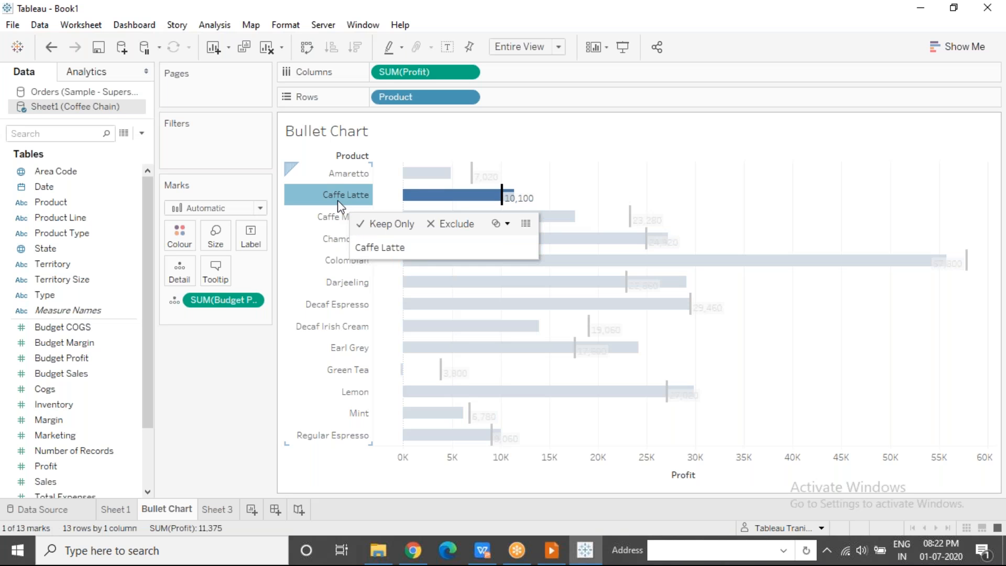
click(229, 395)
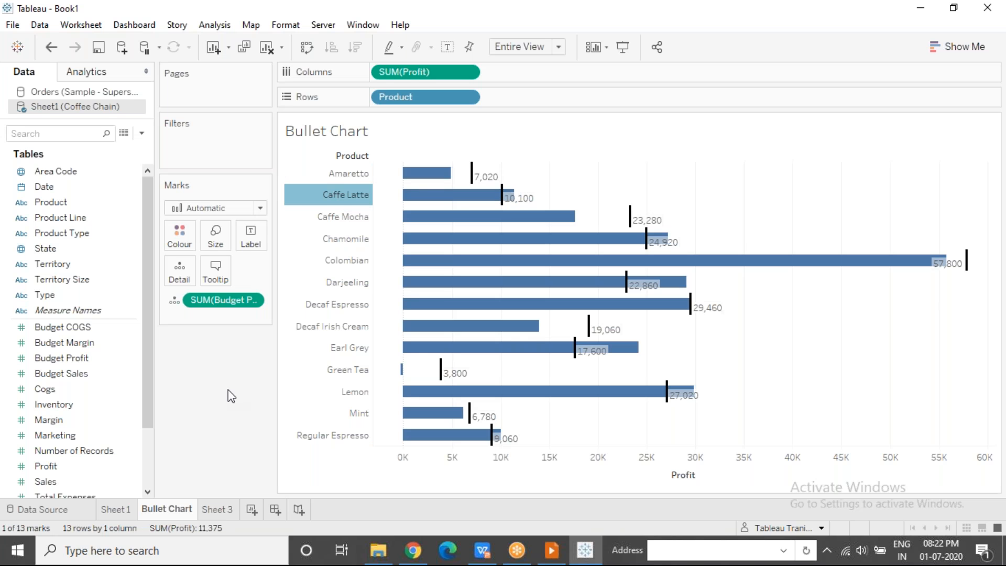
click(355, 225)
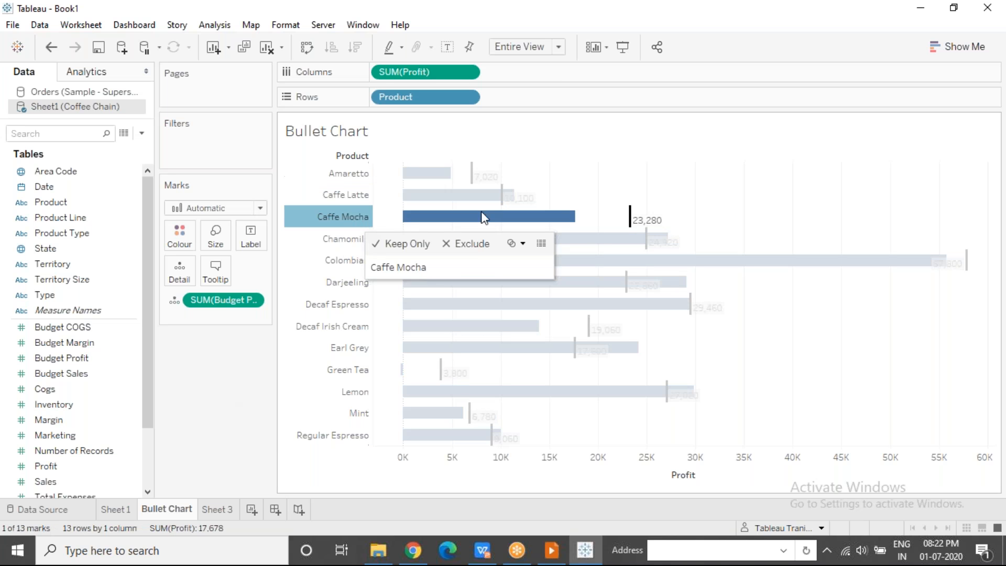
click(597, 220)
click(350, 240)
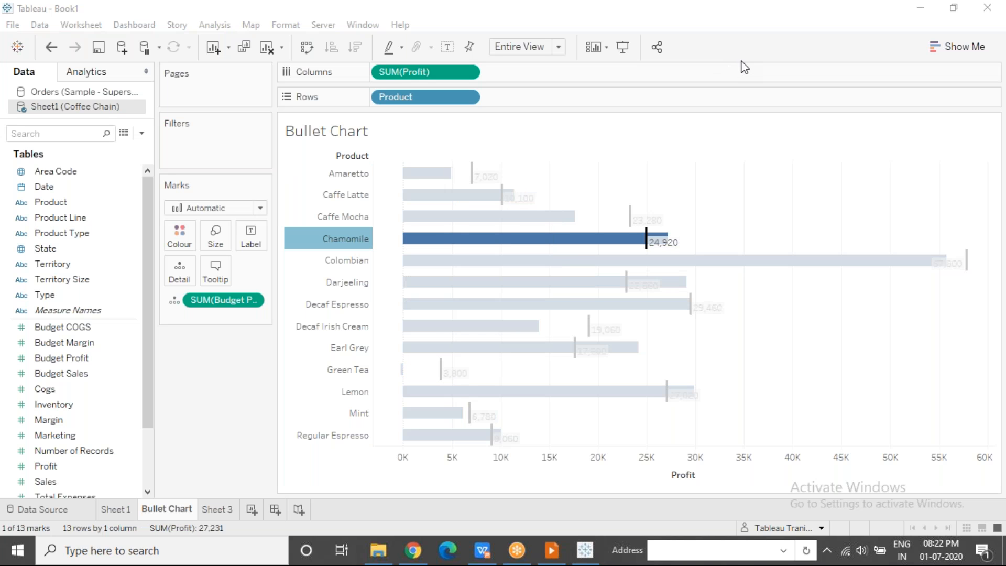
click(574, 188)
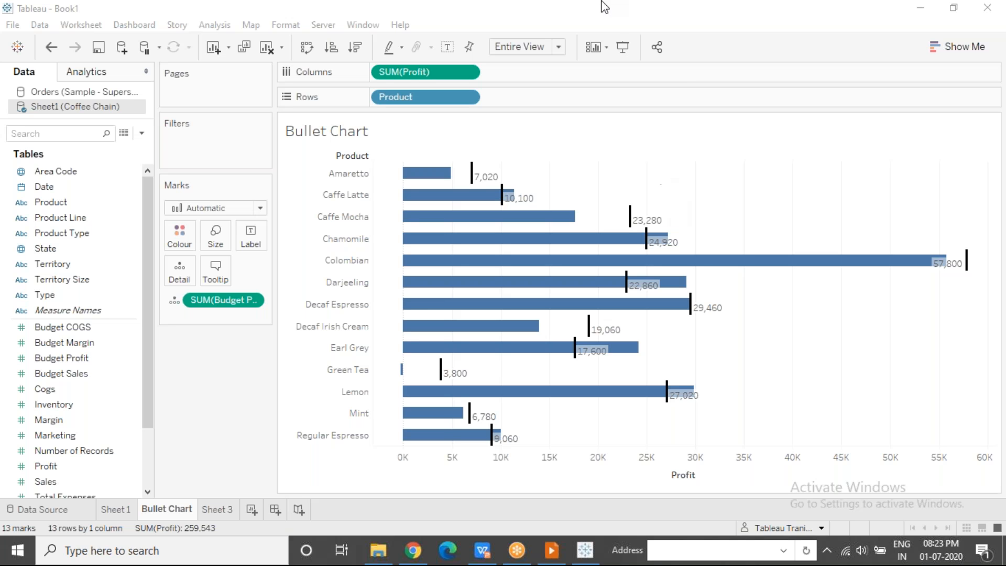
mouse_move(475, 178)
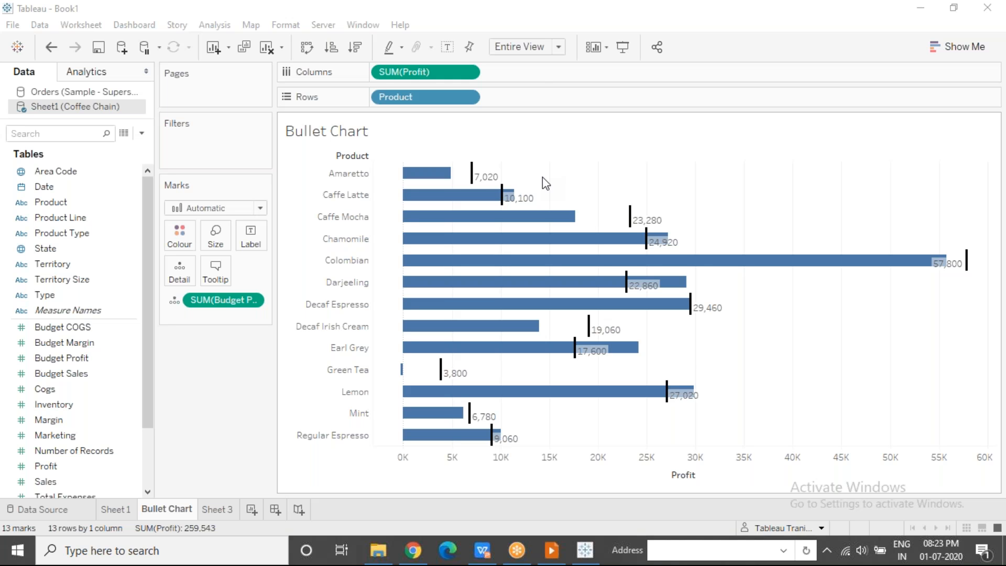
click(473, 178)
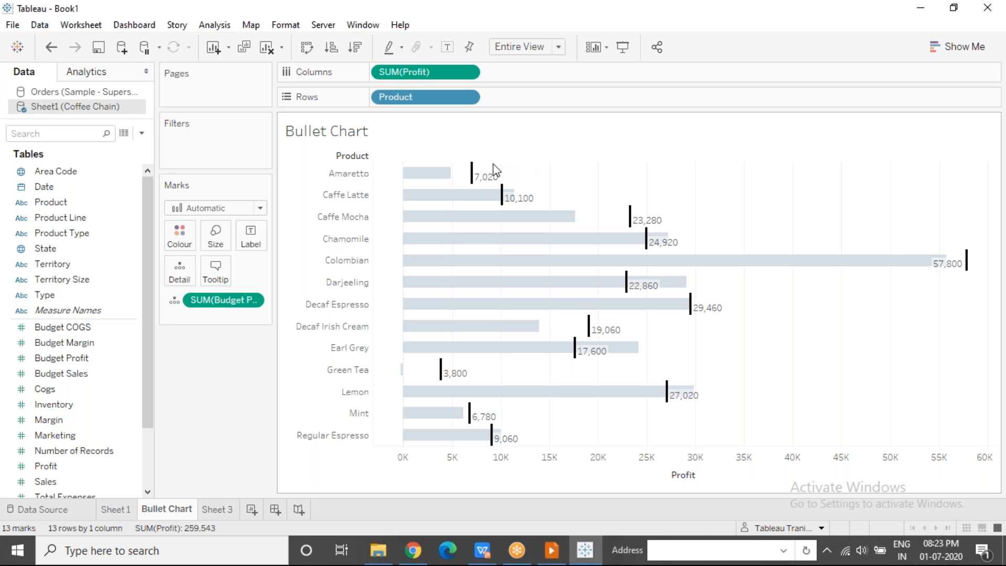
mouse_move(483, 181)
click(557, 187)
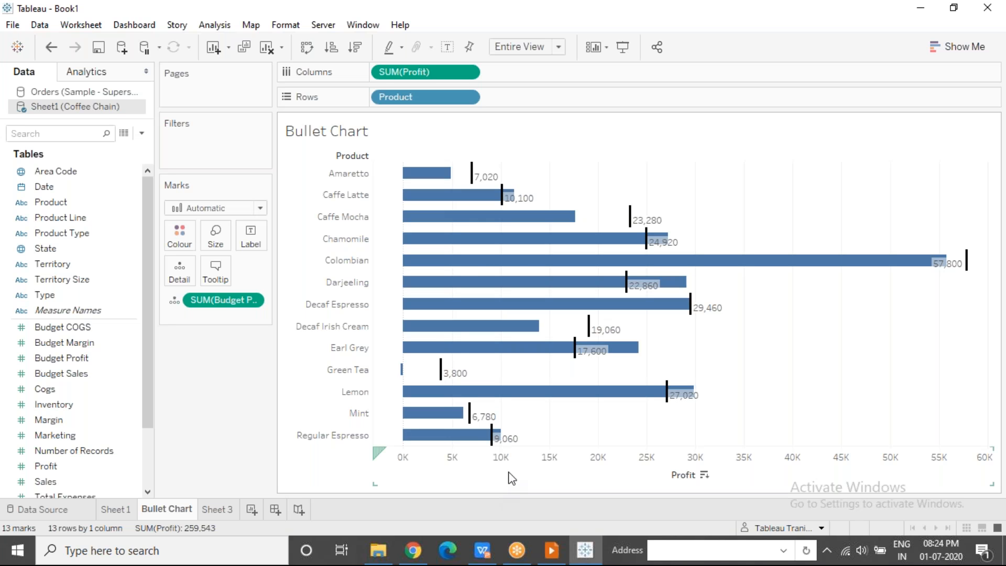
Step: Add a reference distribution to the Profit axis with its scope set to Per Cell
right_click(539, 467)
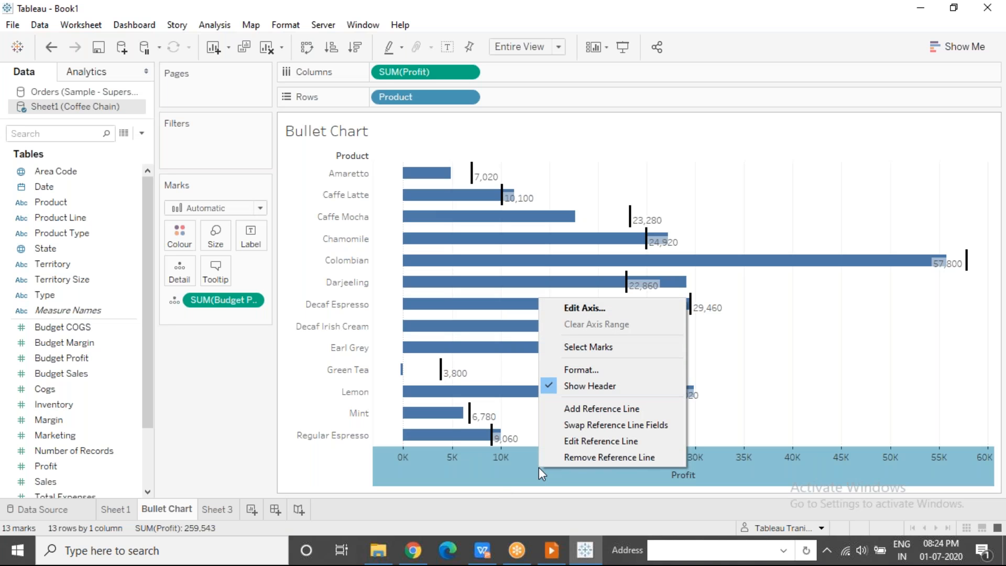
click(608, 410)
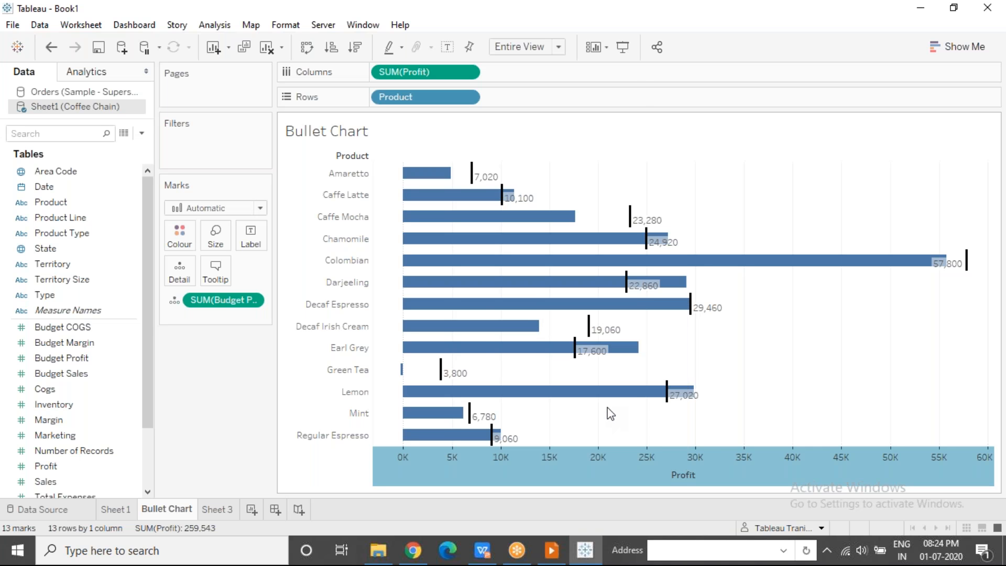
click(539, 122)
drag(542, 77, 215, 63)
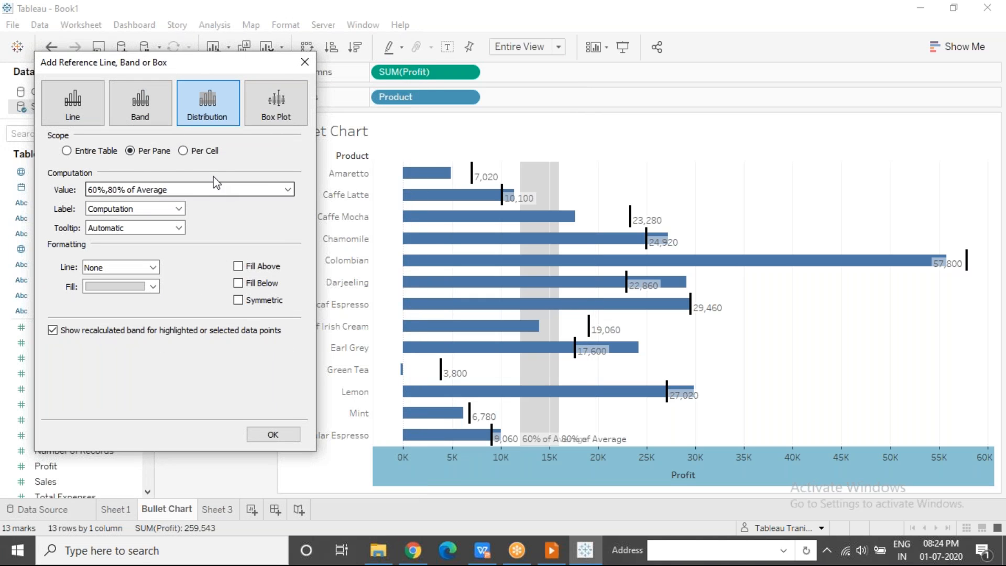
click(186, 153)
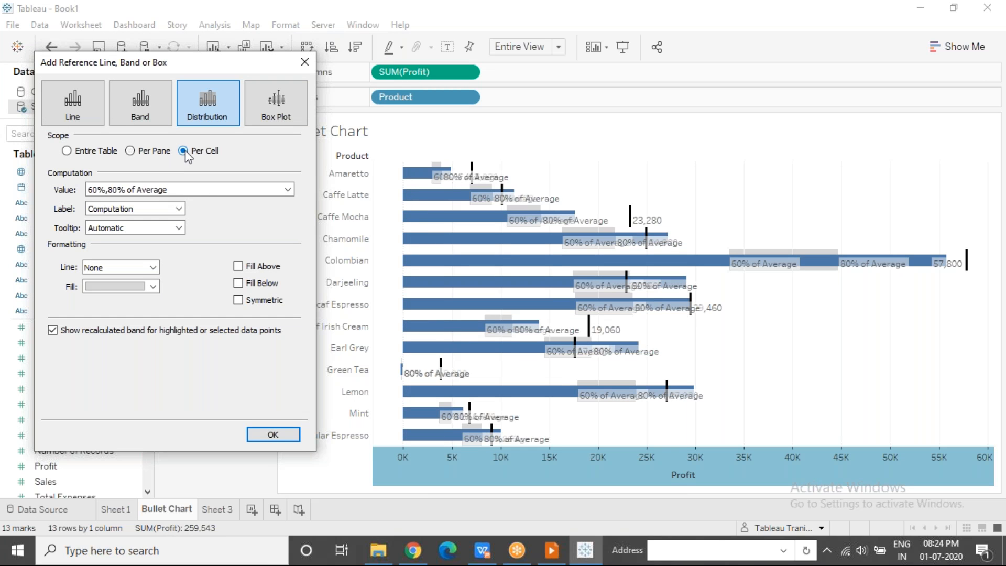
Step: Base the distribution on 60 and 80 percent of the average SUM(Budget Profit)
click(199, 190)
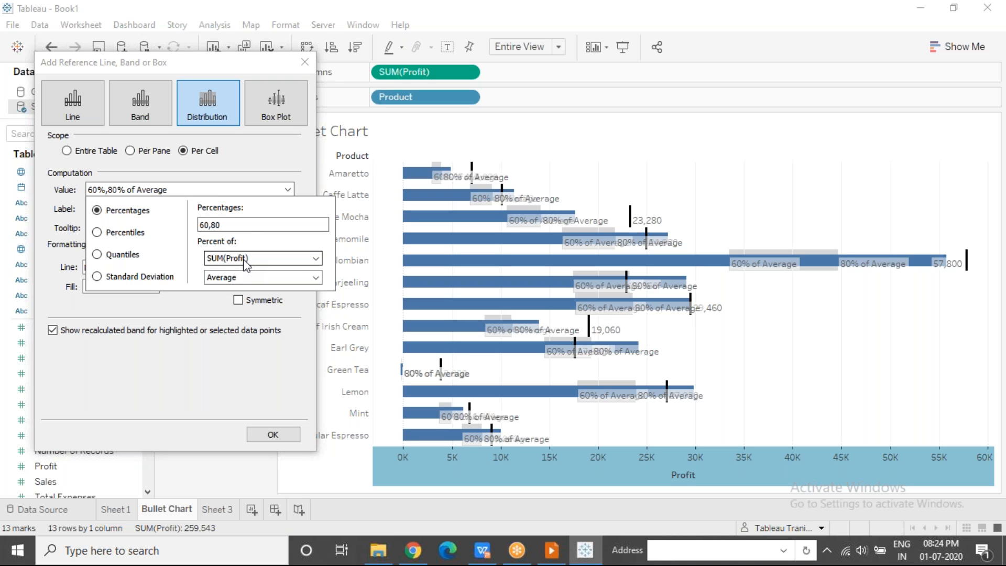
click(223, 230)
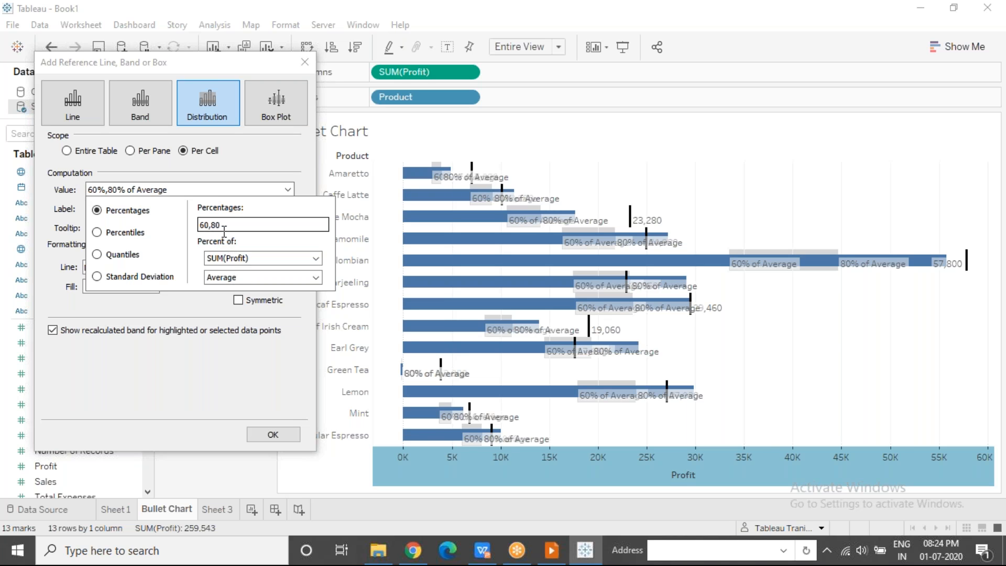
click(263, 263)
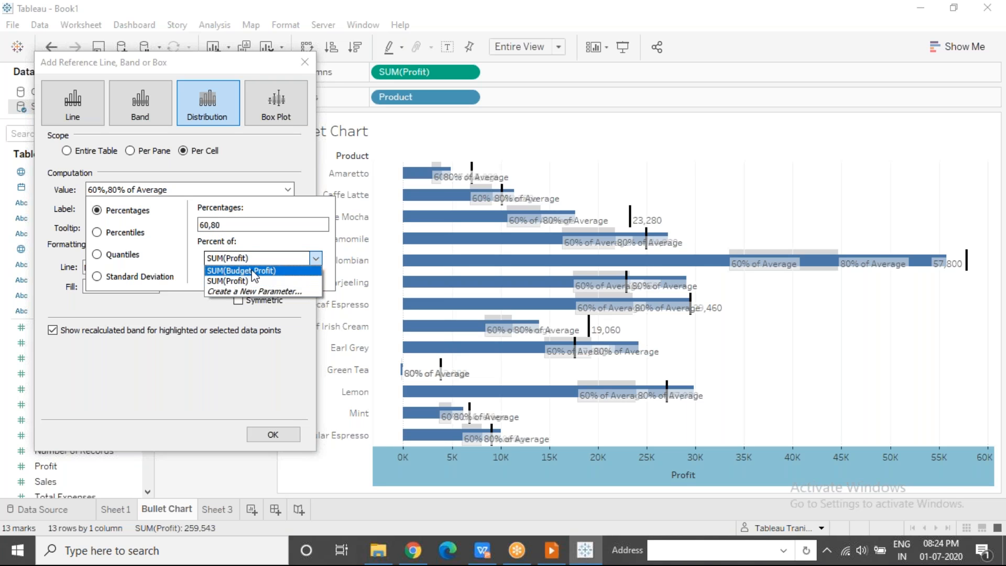
click(251, 270)
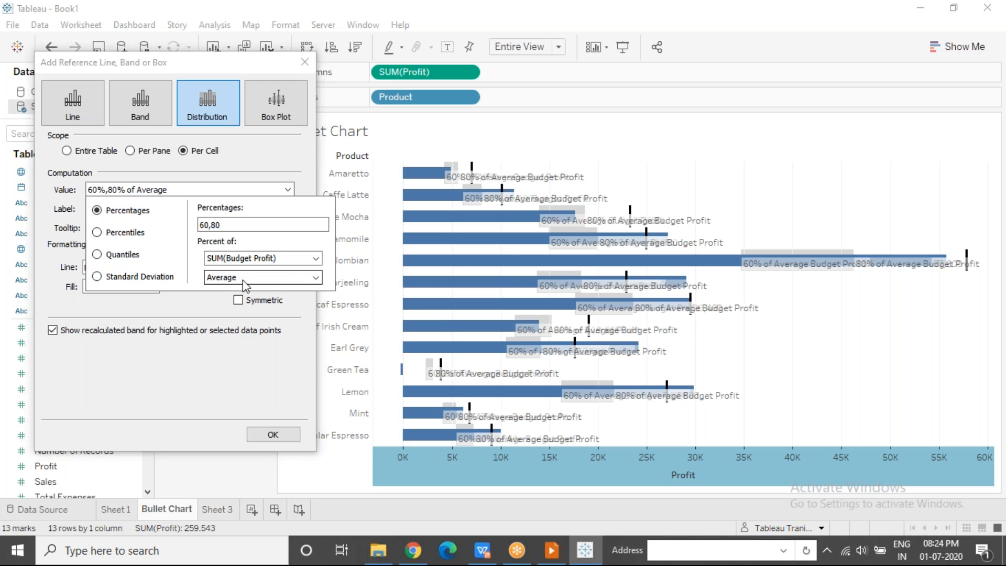
click(200, 387)
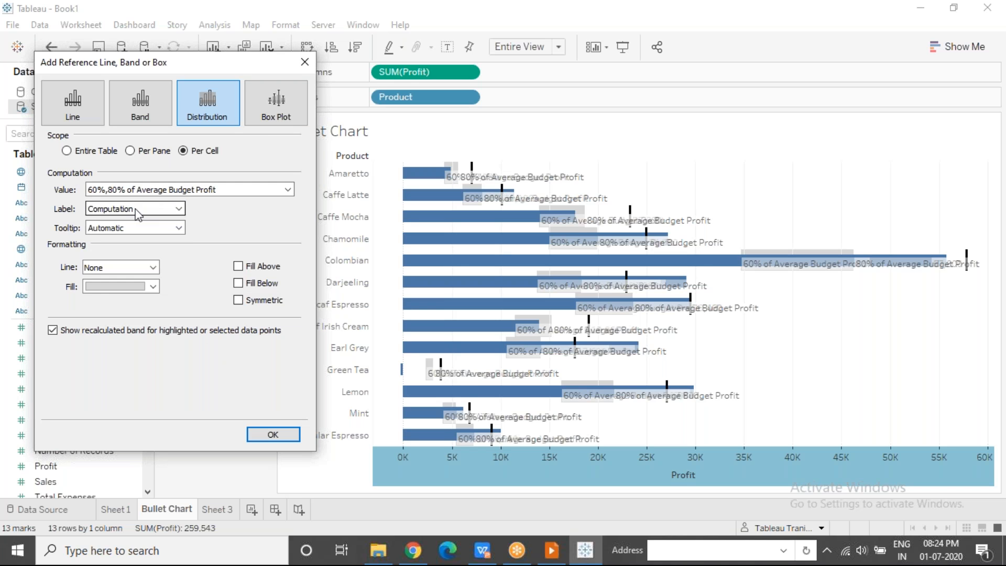
Step: Set the distribution's label to None and its tooltip to Custom with <Computation>=<Value>, and apply the settings
click(138, 213)
click(109, 231)
click(179, 229)
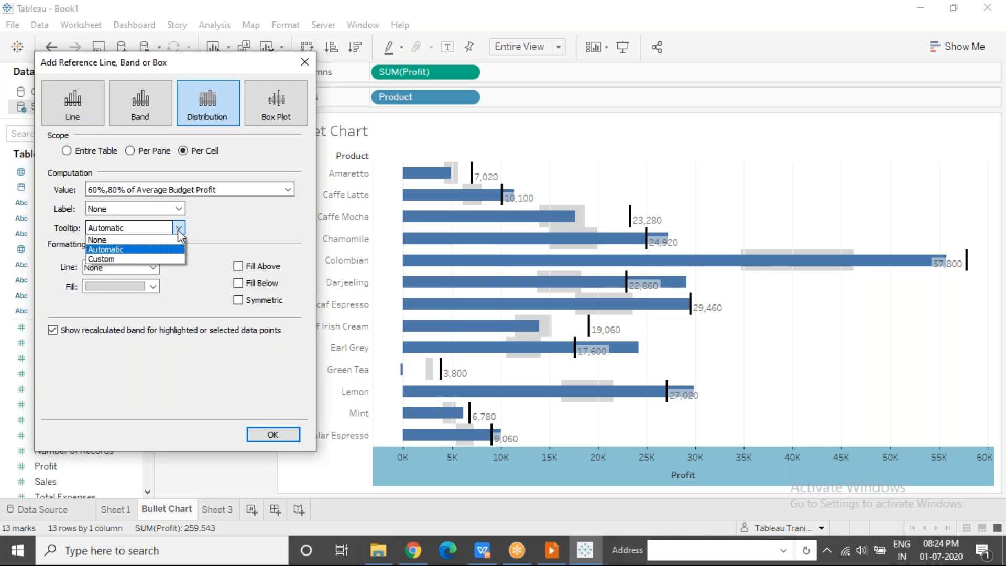
click(141, 259)
click(288, 228)
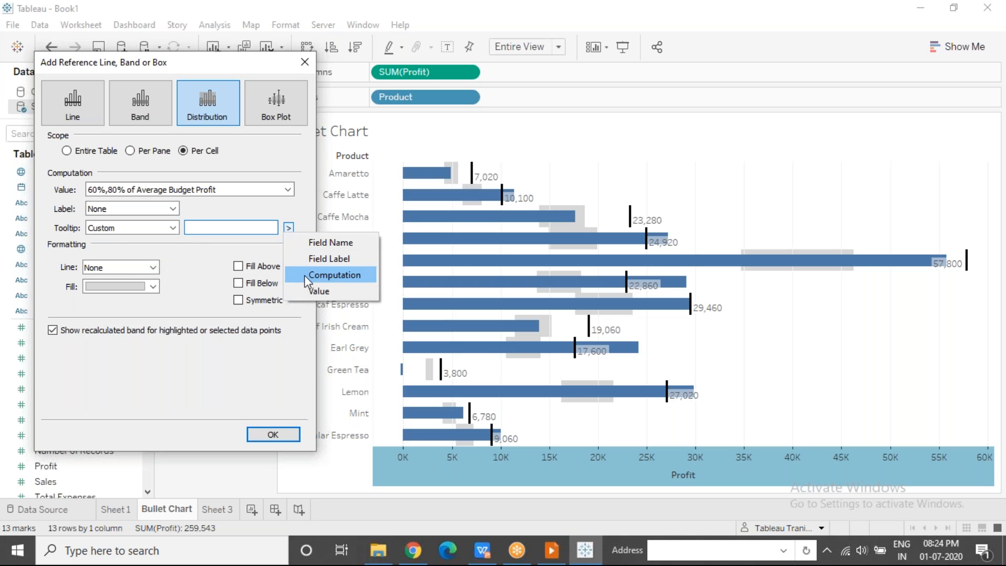
click(304, 275)
text(=)
click(288, 227)
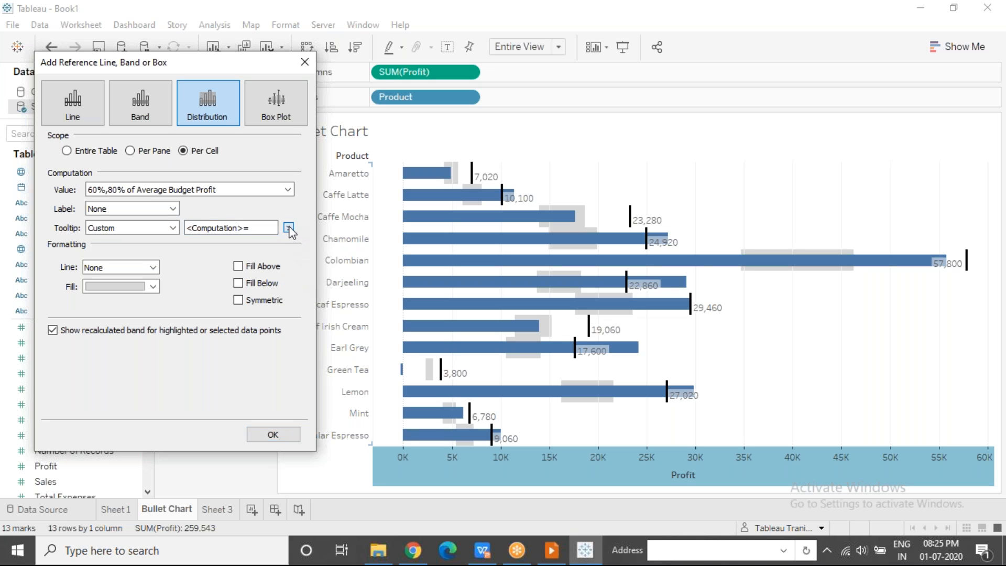
click(303, 290)
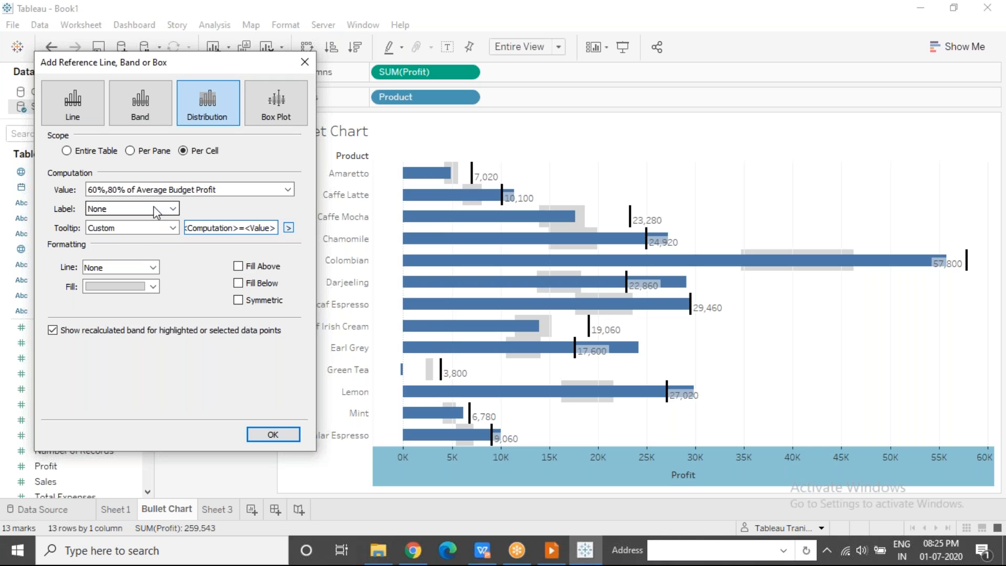
click(278, 435)
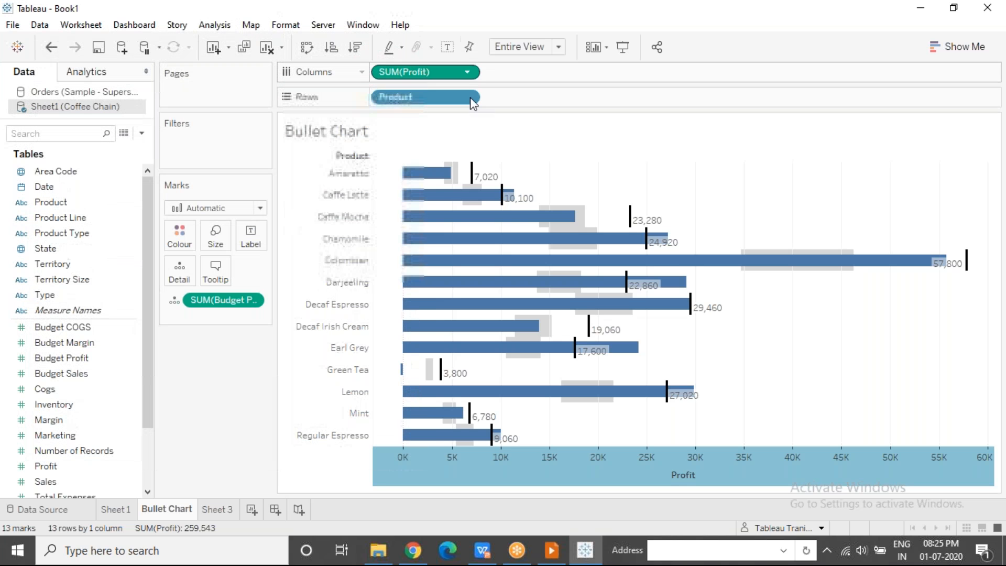
Step: Edit the 60%,80% of Average Budget Profit distribution on the Profit axis, enabling both Fill Above and Fill Below
mouse_move(473, 174)
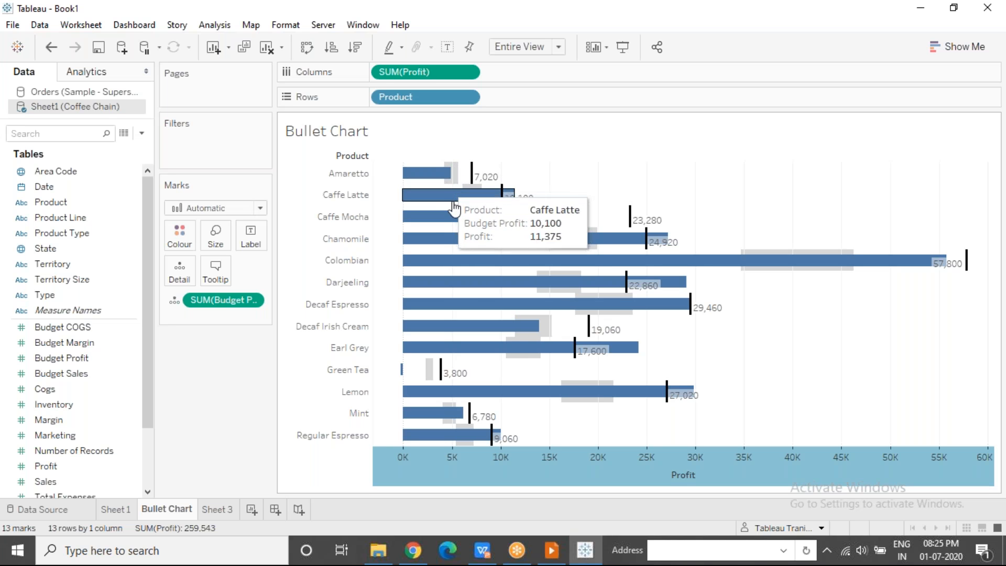
mouse_move(461, 211)
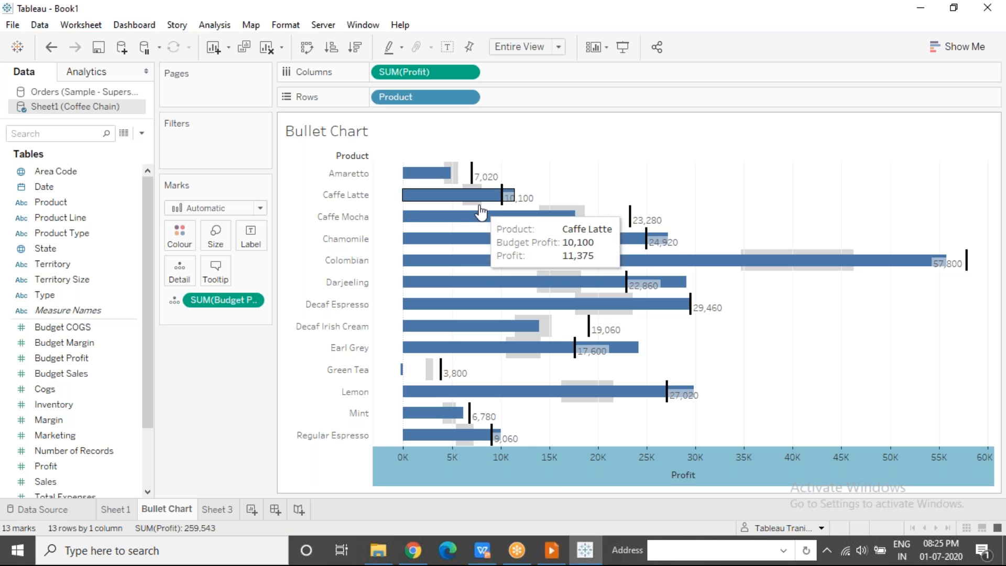
right_click(474, 458)
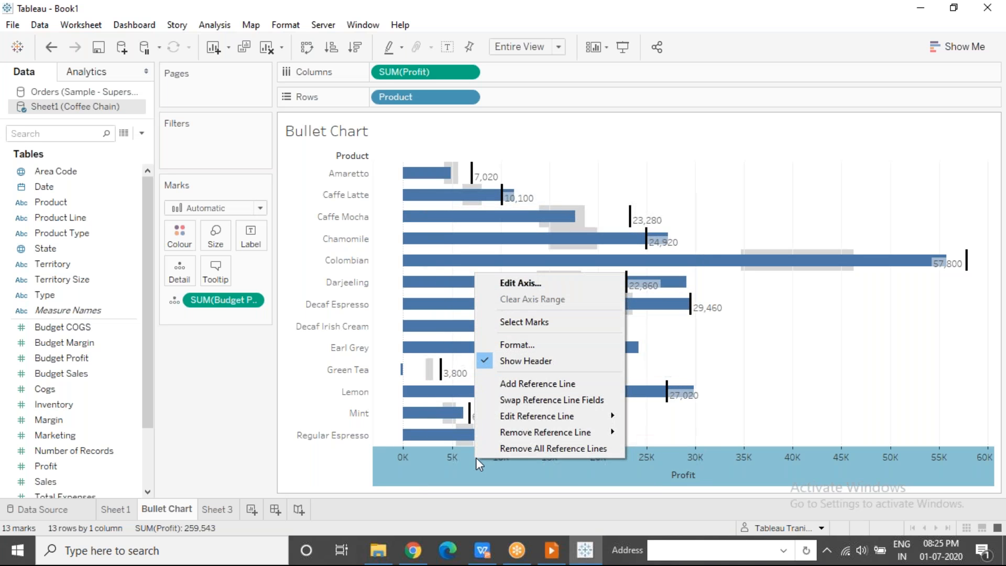
mouse_move(528, 417)
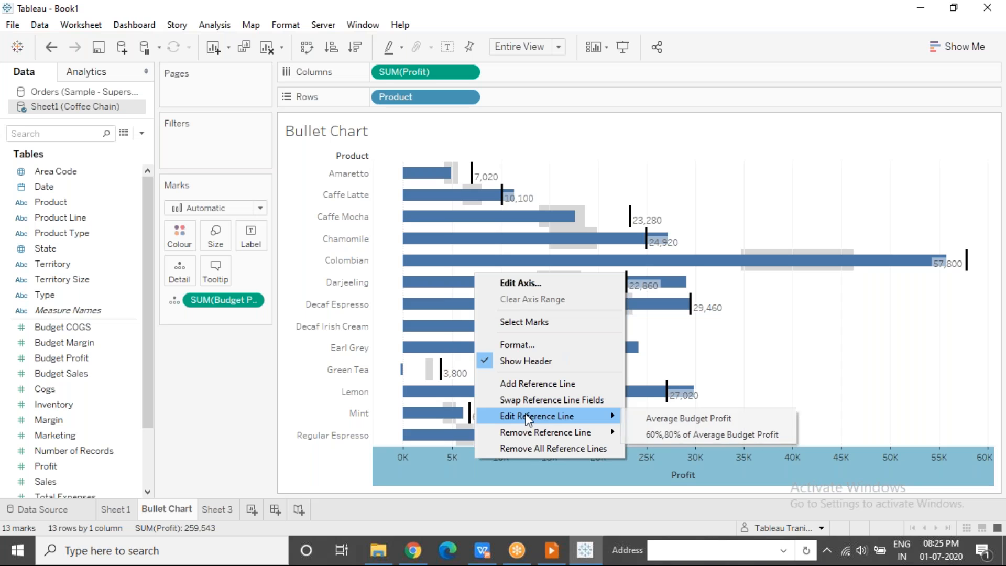
click(698, 436)
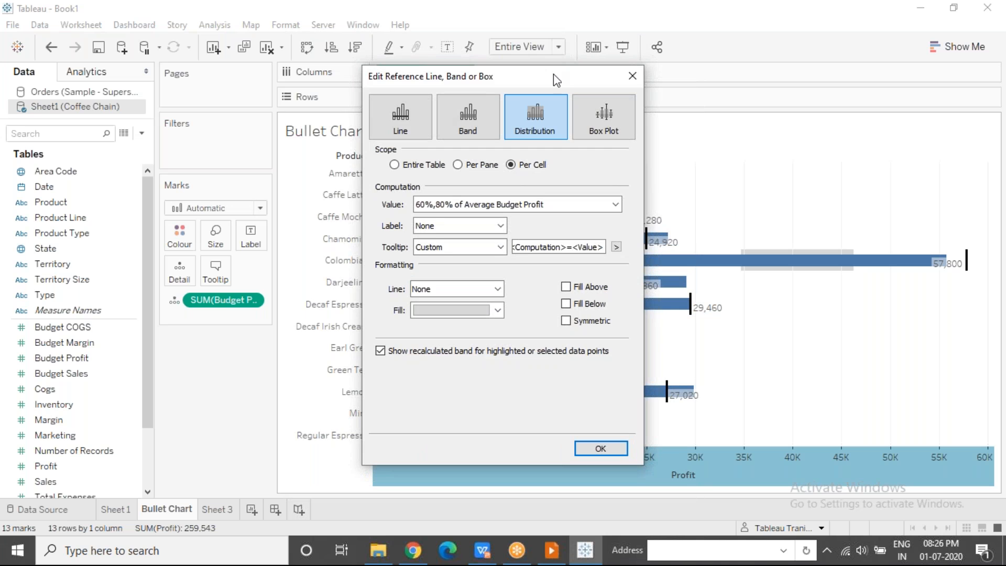
drag(547, 79, 218, 58)
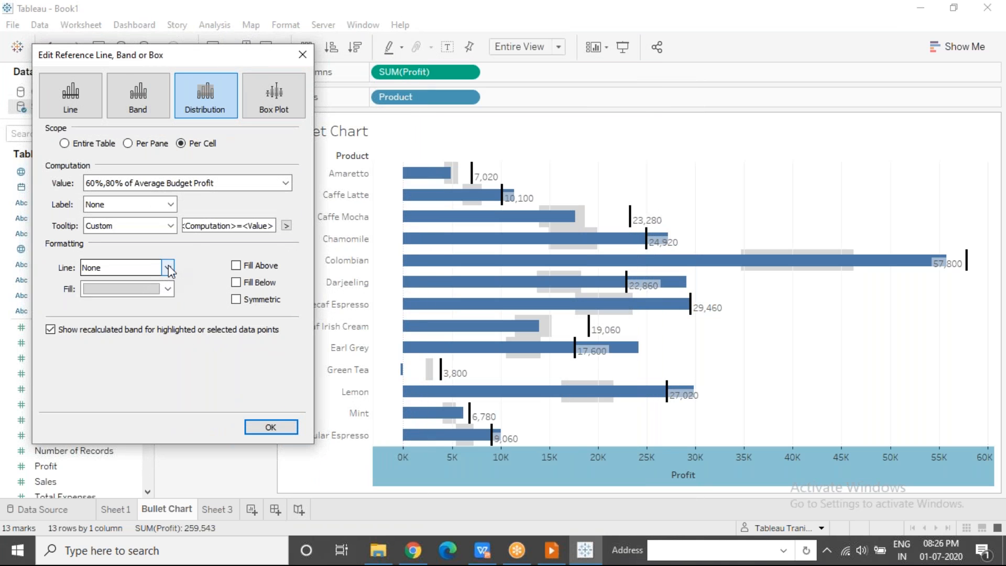
click(167, 290)
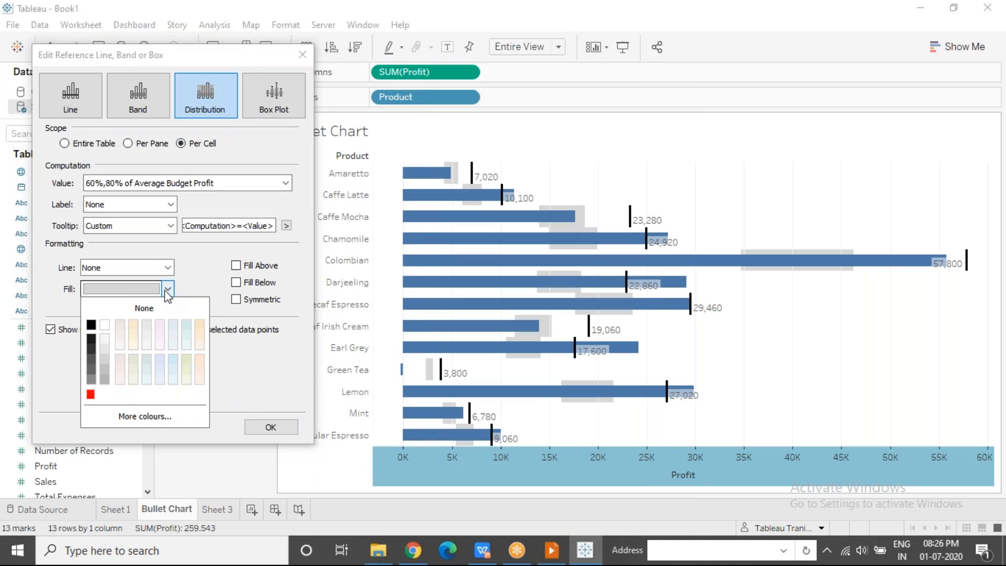
click(168, 289)
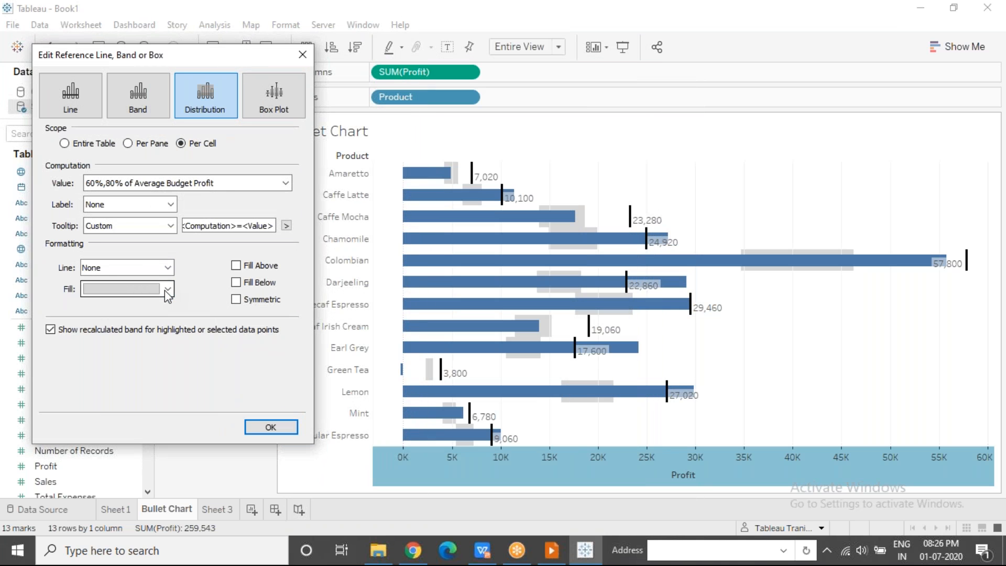
click(236, 265)
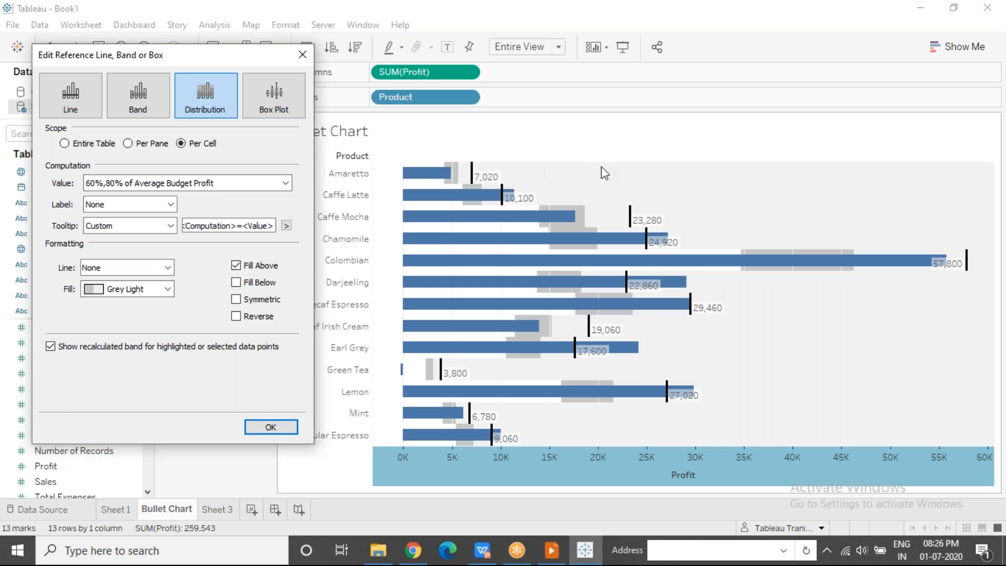
click(235, 282)
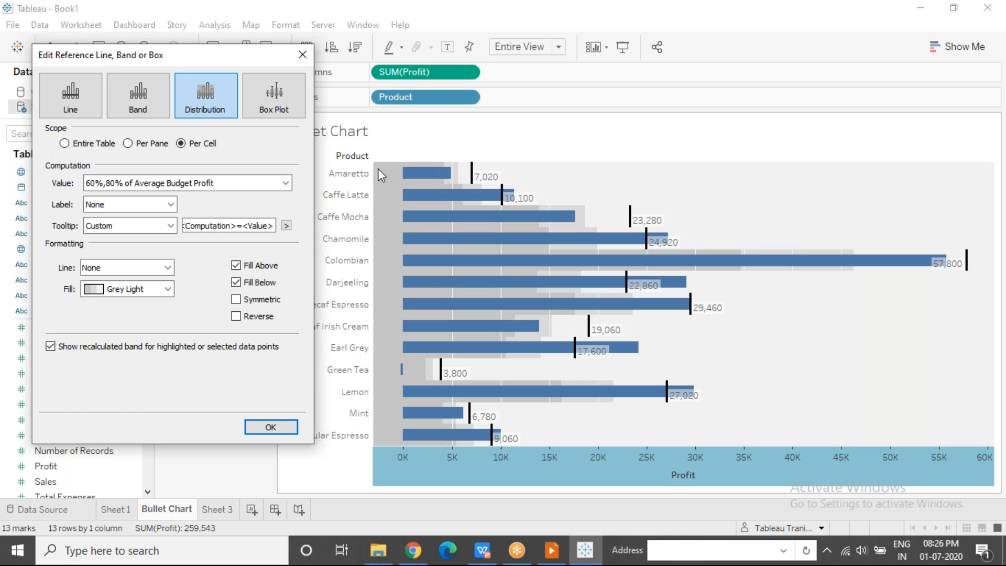
Step: Try the Blue Yellow Light fill on the distribution and settle on the Stoplight palette
click(167, 289)
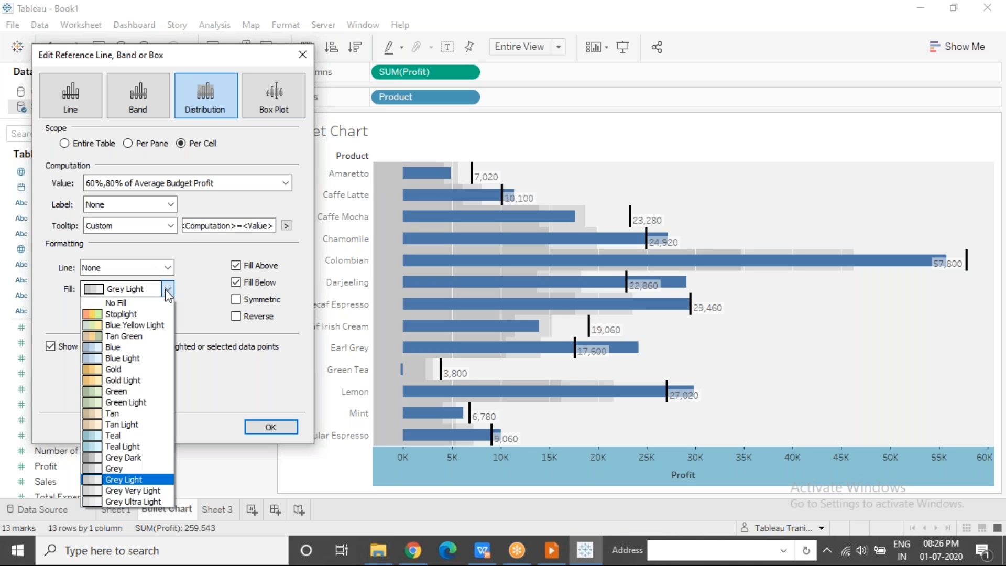
click(135, 325)
click(125, 289)
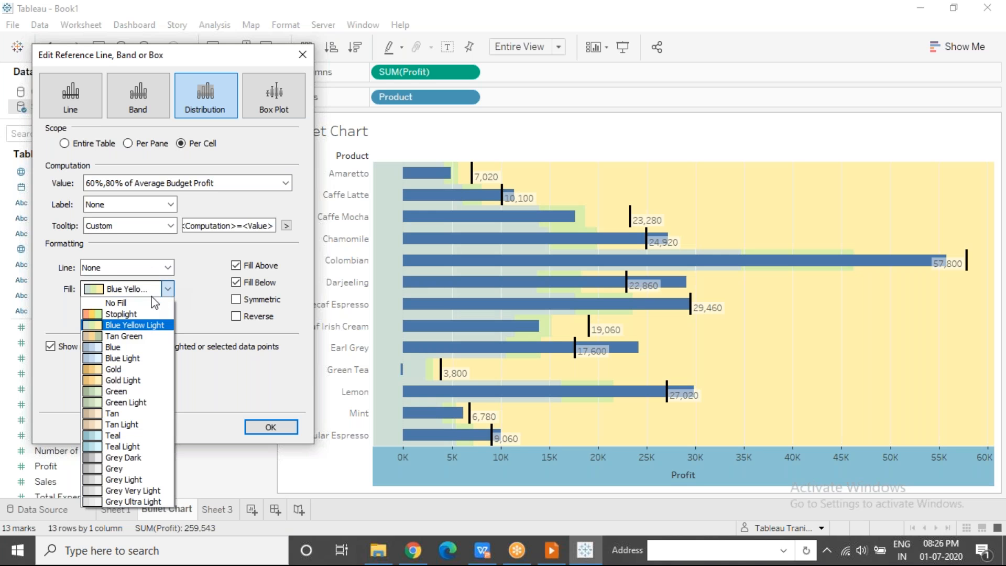
click(131, 311)
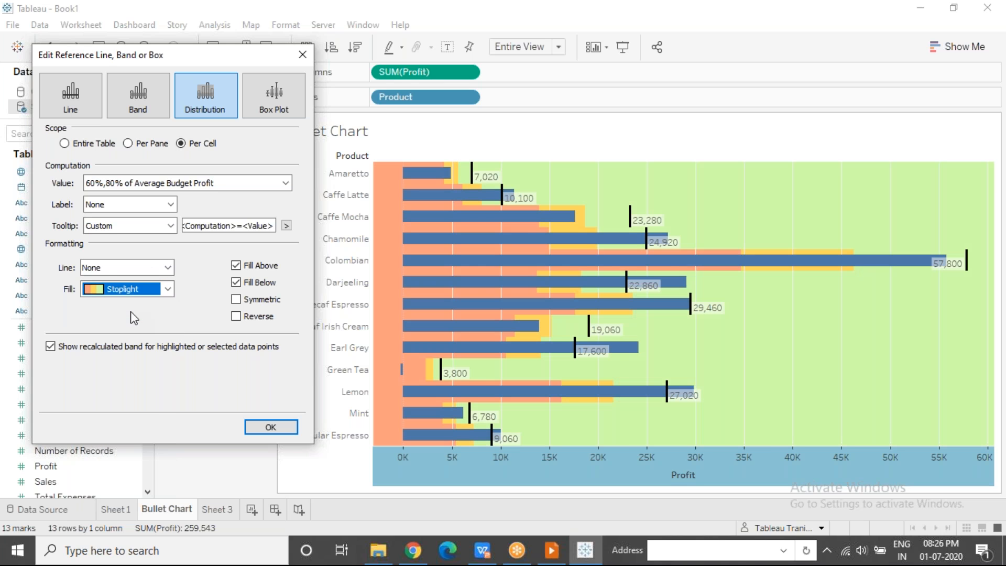
Step: Try the Tan Green and Blue Yellow Light fills on the distribution, return to Stoplight and apply the settings
click(168, 289)
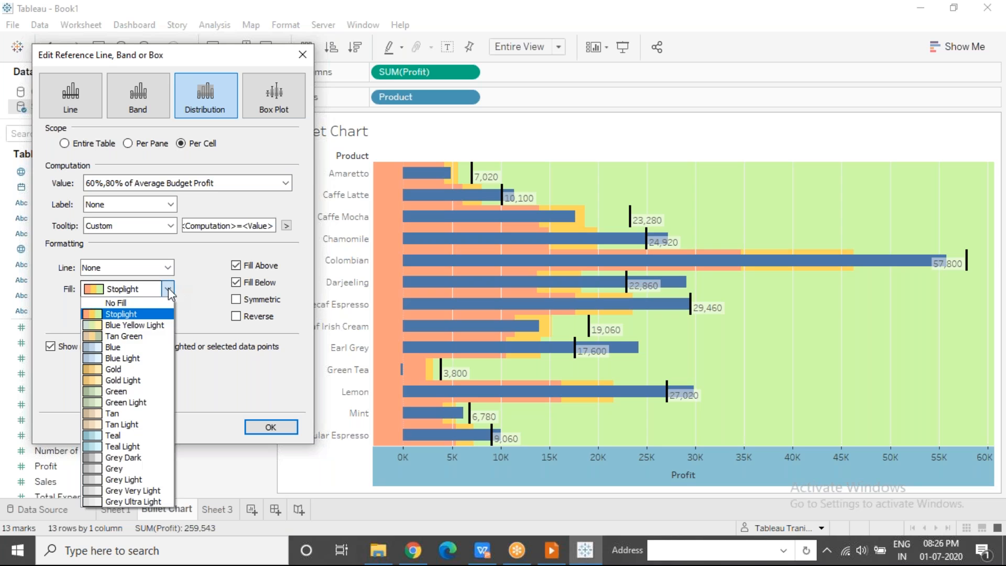
click(145, 336)
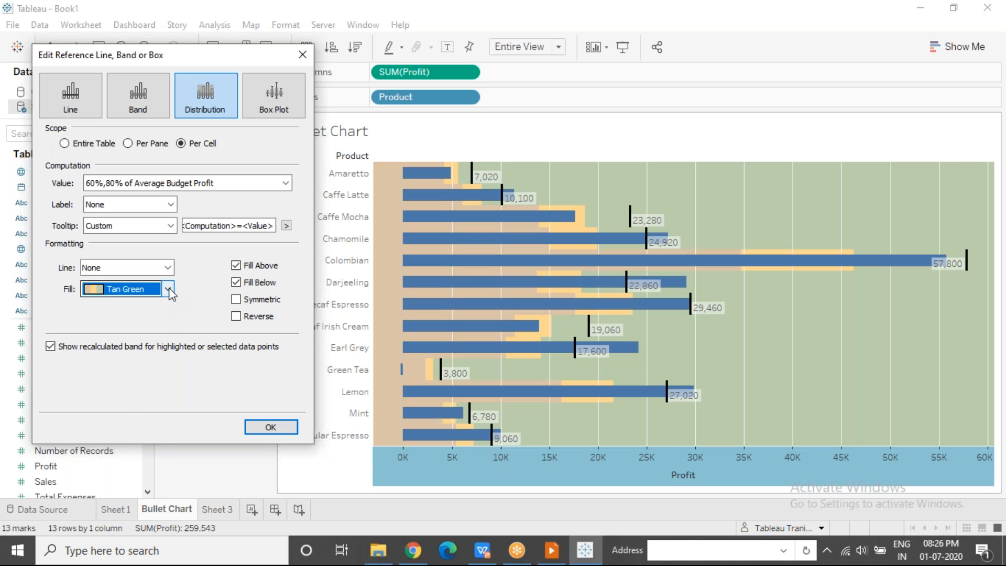
click(168, 288)
click(130, 322)
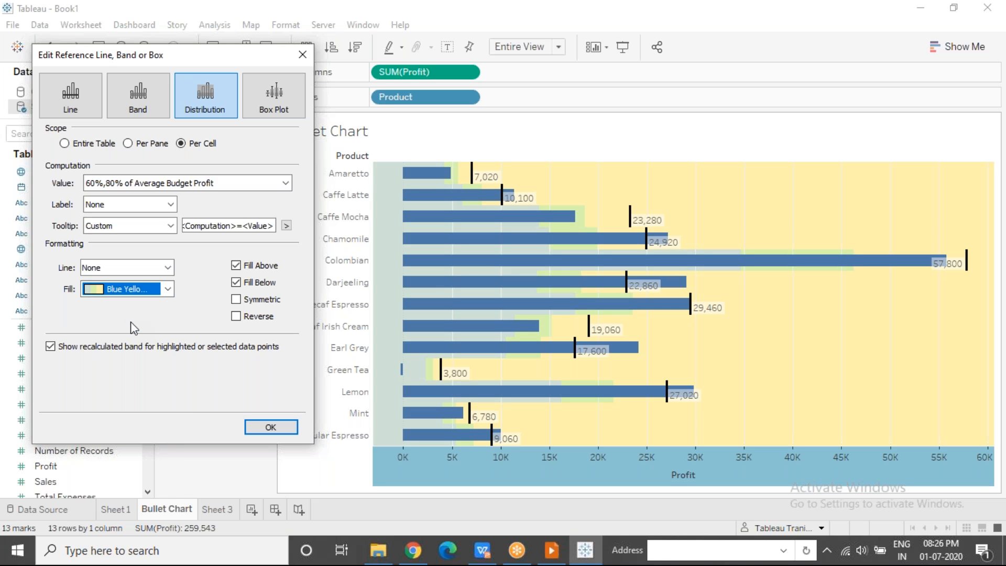
click(168, 289)
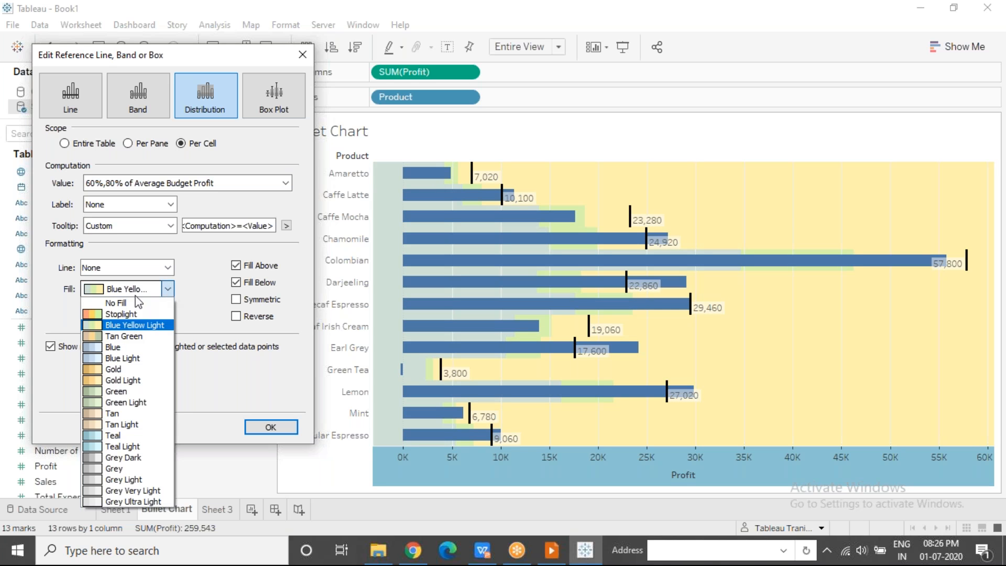
click(113, 314)
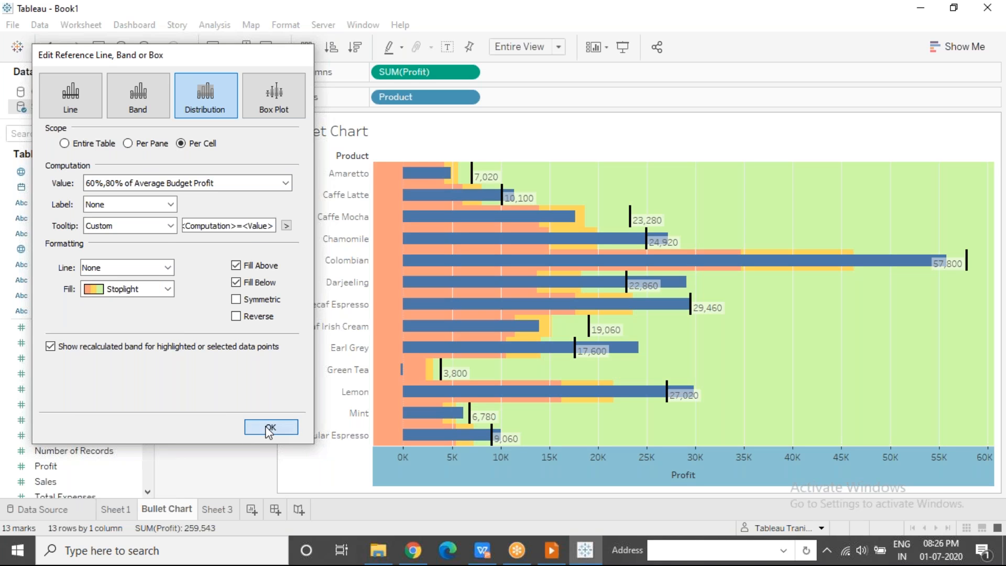
click(269, 430)
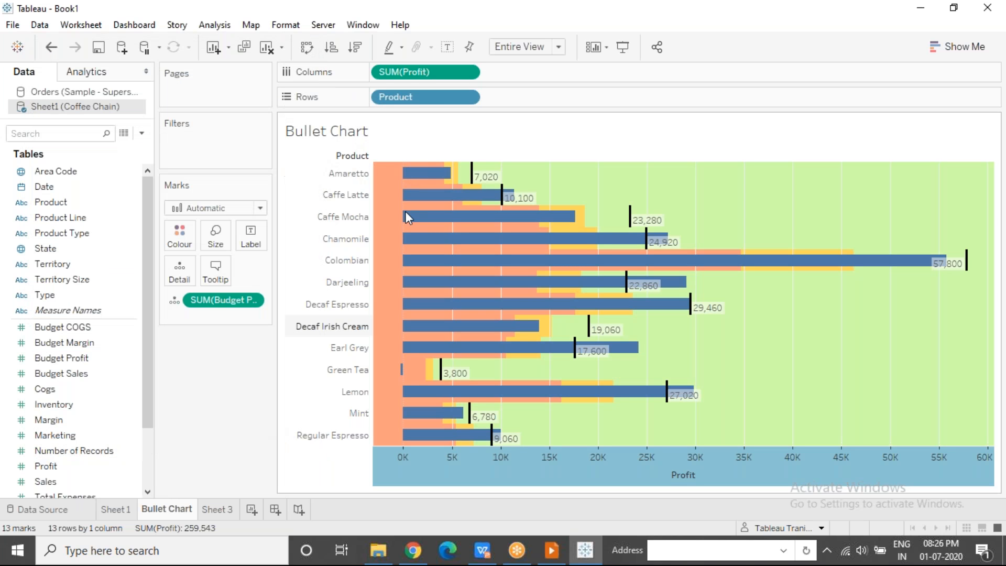
Step: Edit the 60%,80% of Average Budget Profit distribution on the Profit axis, turning off Fill Above
mouse_move(445, 191)
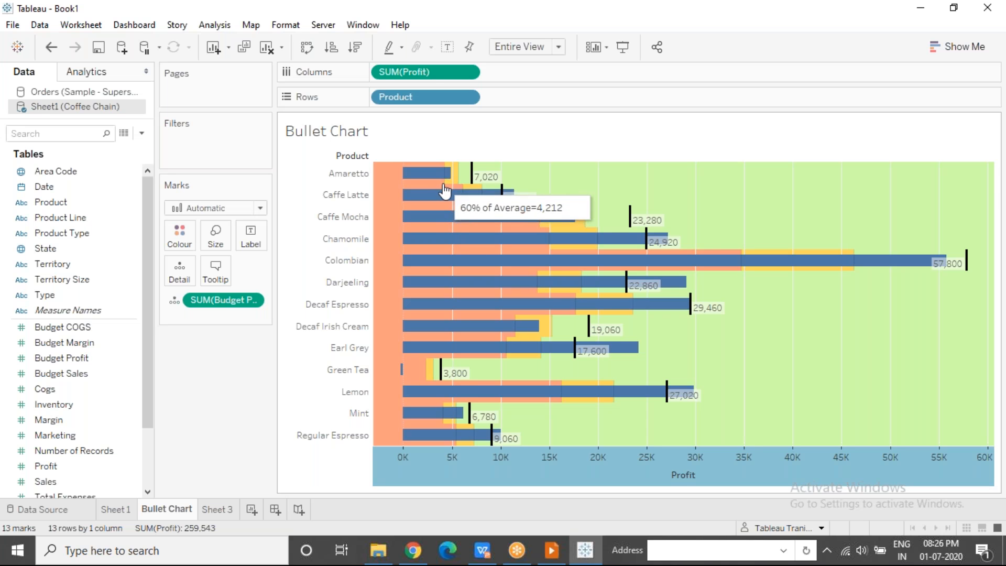
mouse_move(475, 179)
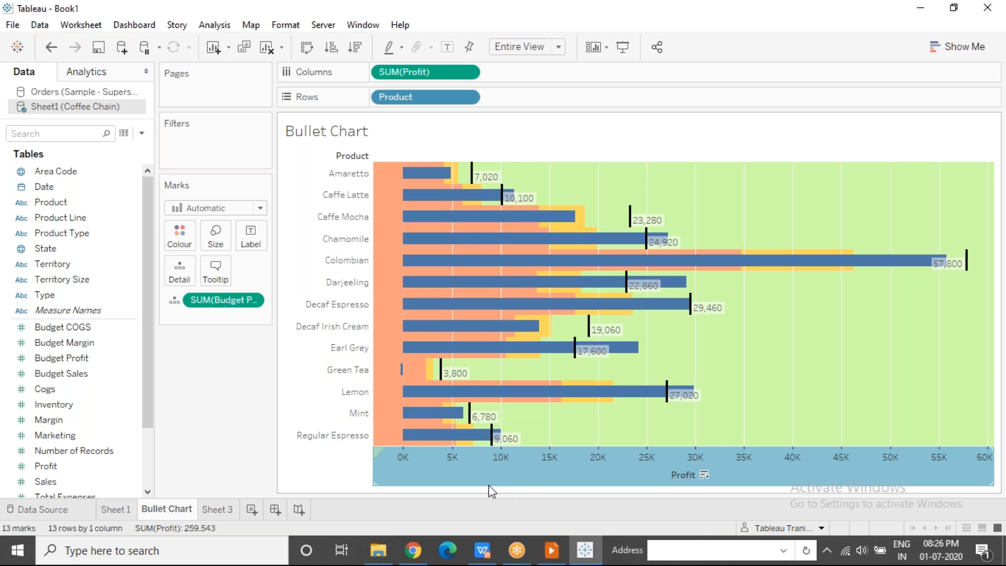
right_click(478, 474)
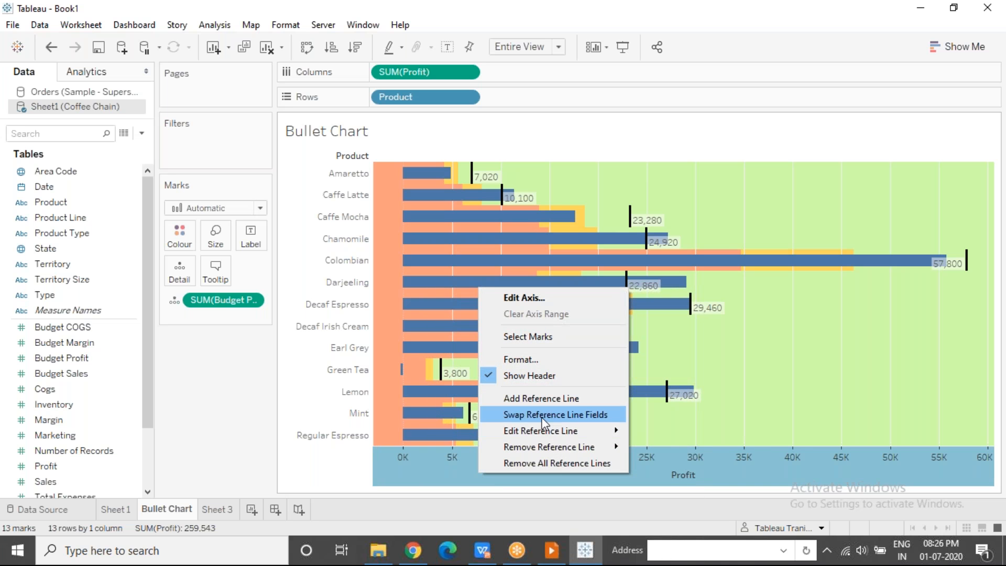
mouse_move(544, 430)
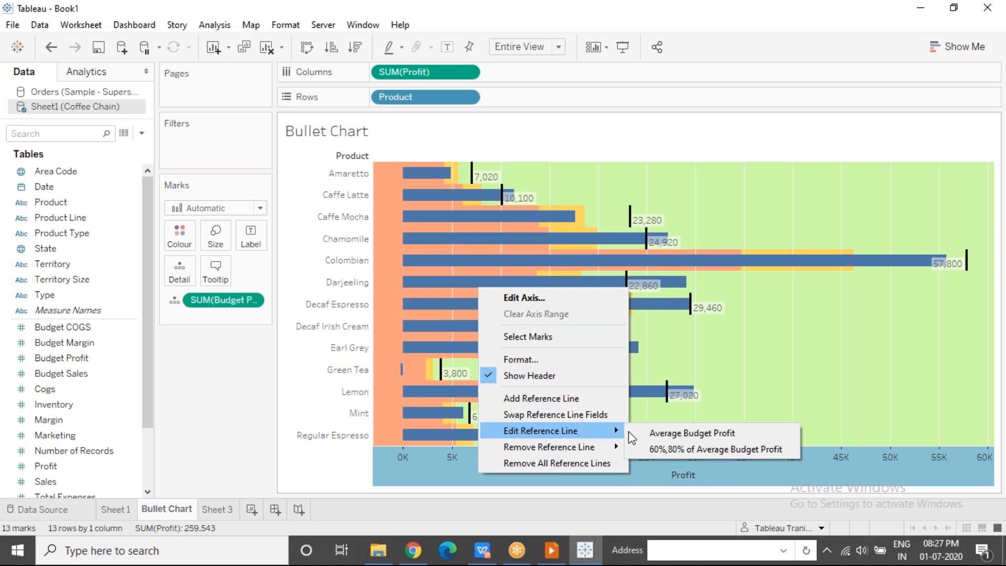
click(640, 452)
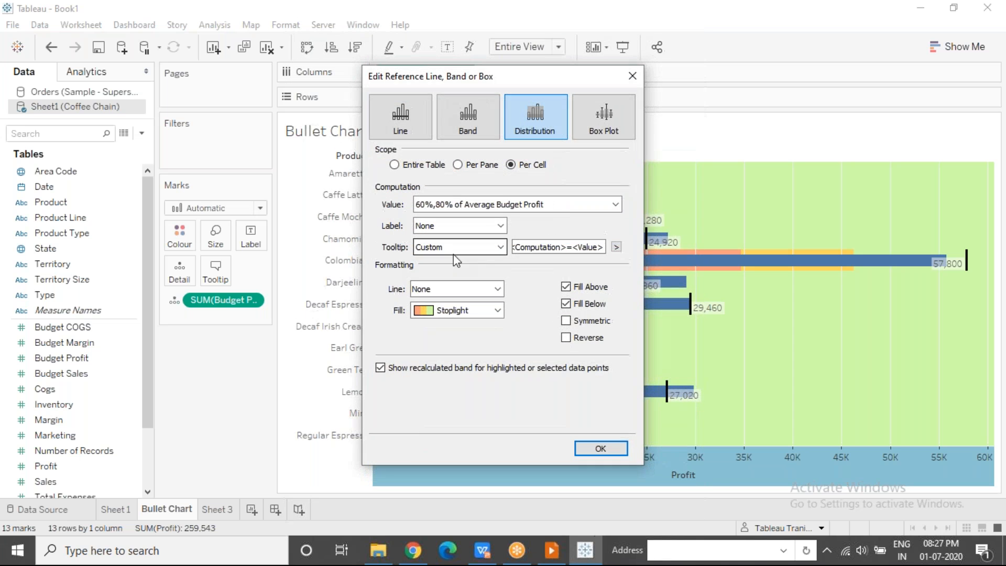
click(565, 287)
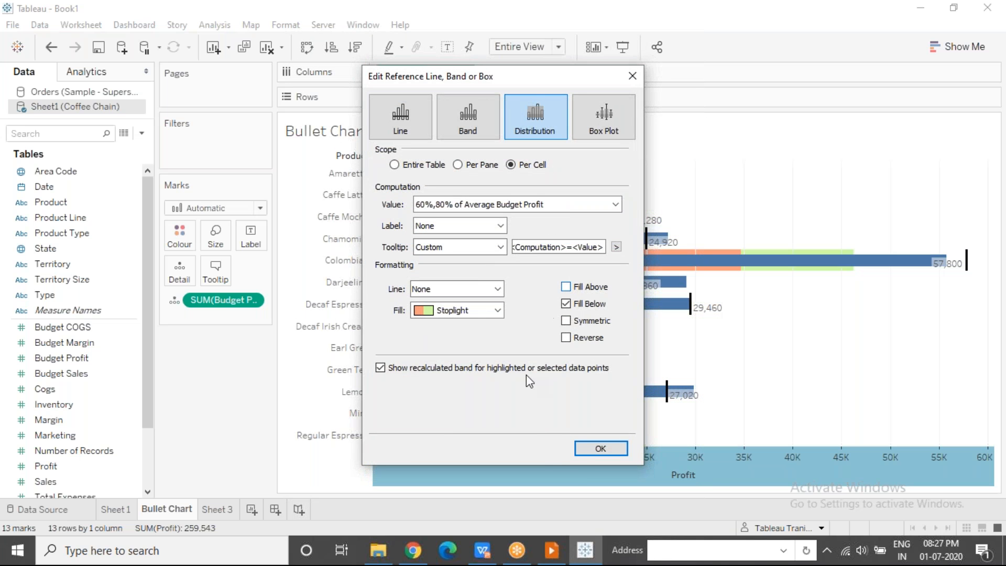
click(585, 448)
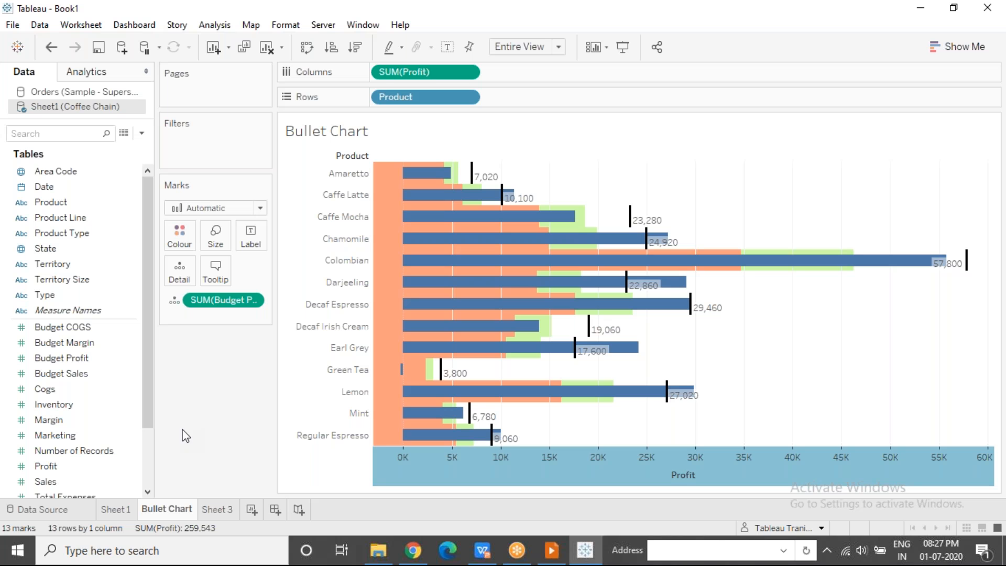
Step: Highlight Amaretto, Caffe Mocha and Mint one at a time to compare their profit with the 60% and 80% bands and the budget line
click(326, 178)
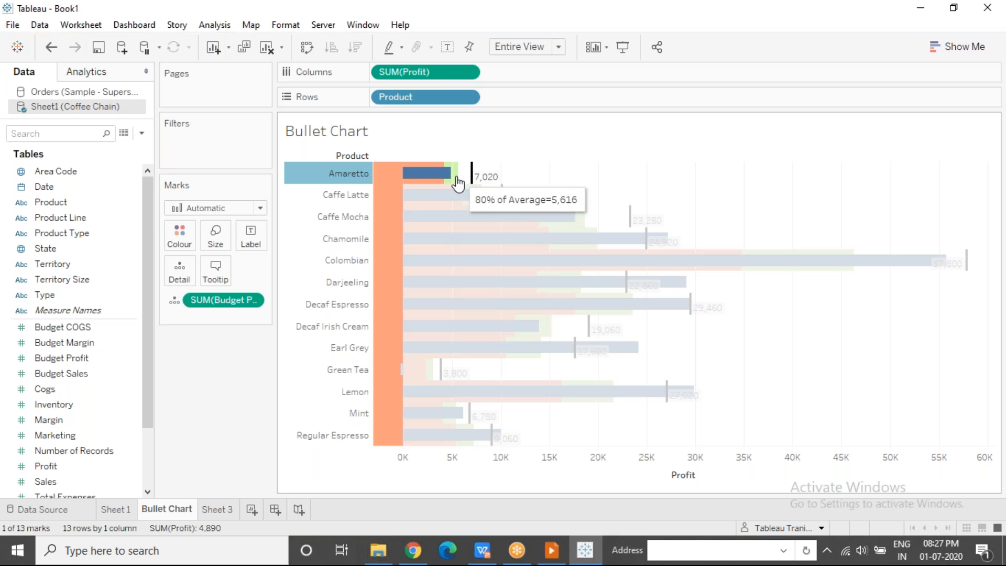
click(603, 175)
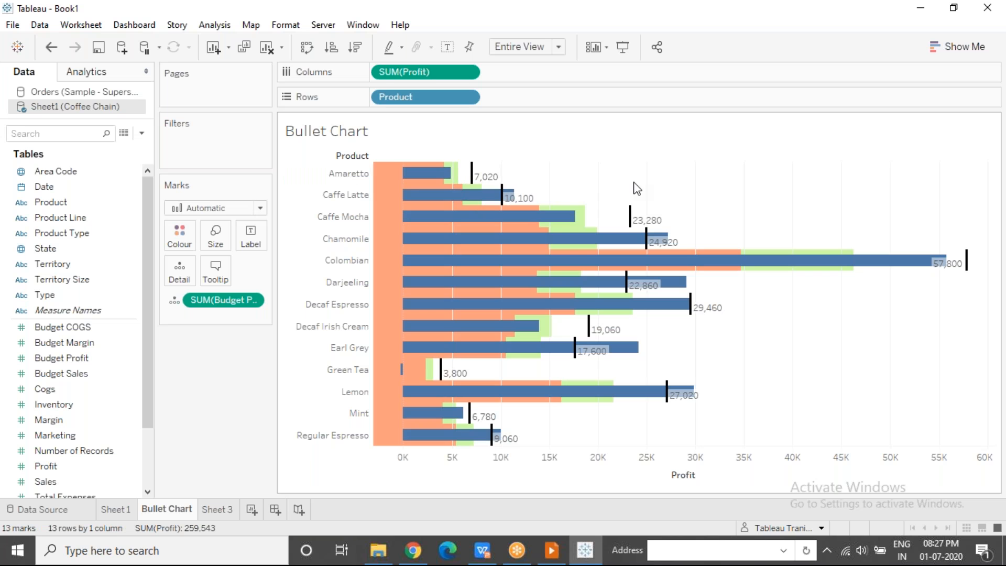
click(345, 218)
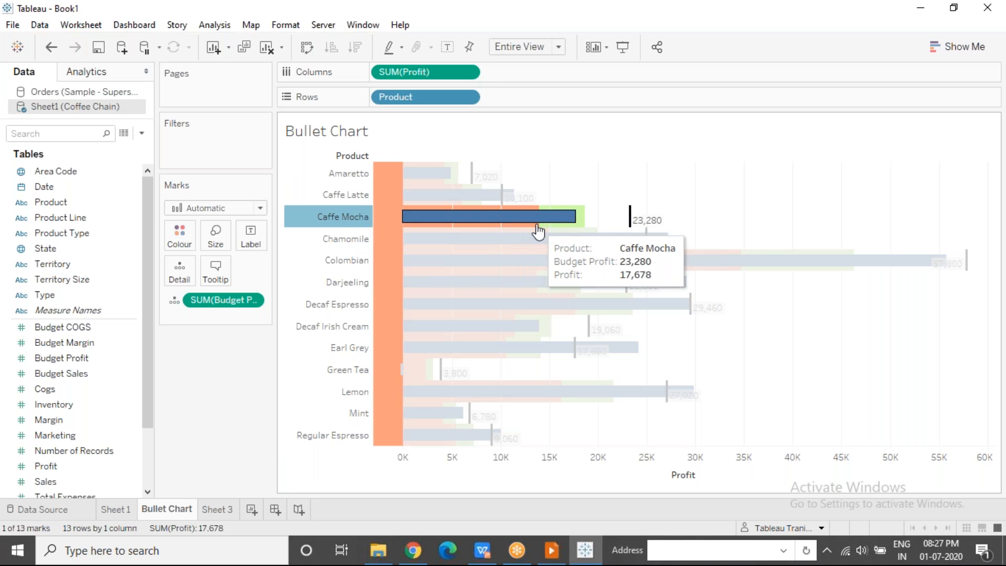
mouse_move(538, 231)
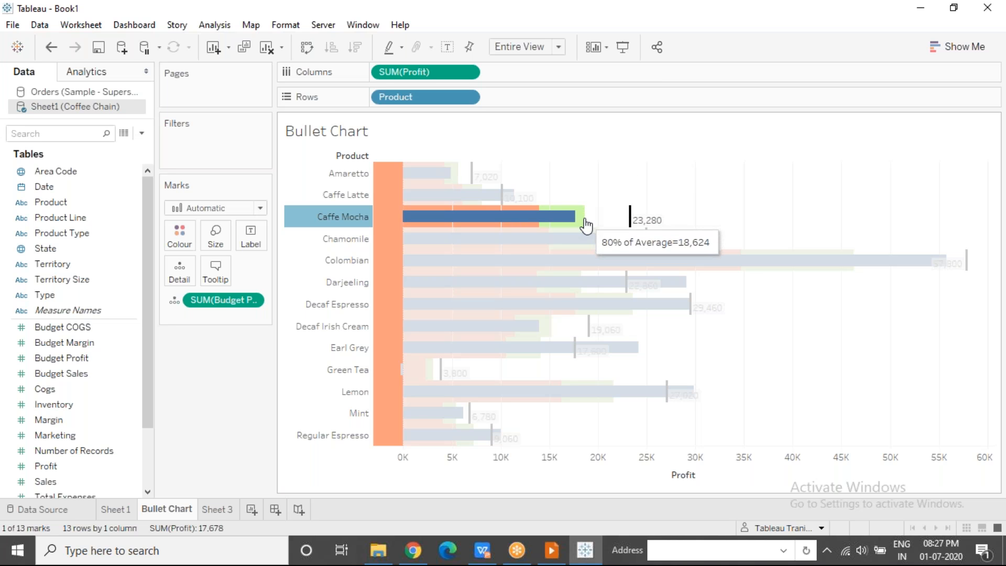
click(628, 189)
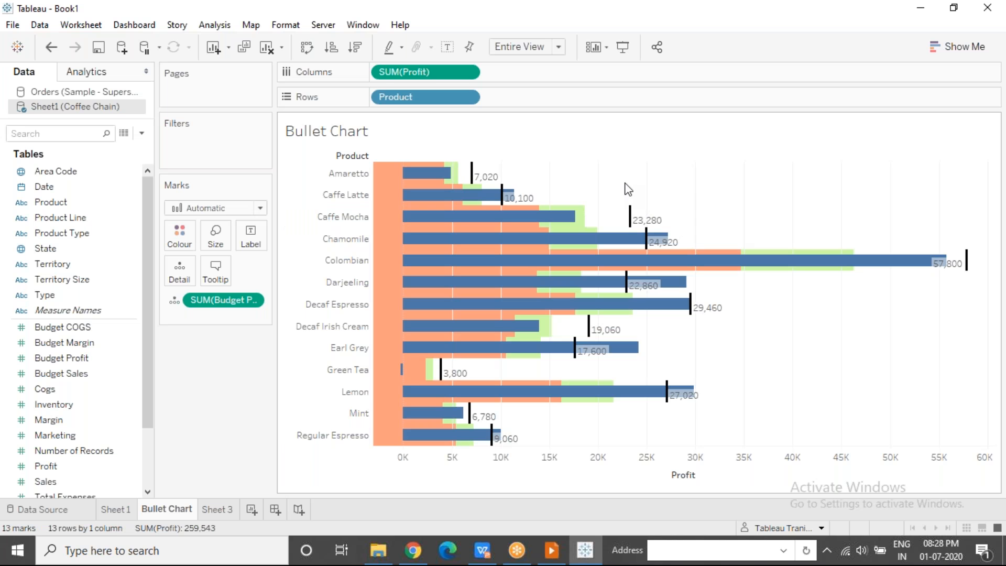
click(343, 418)
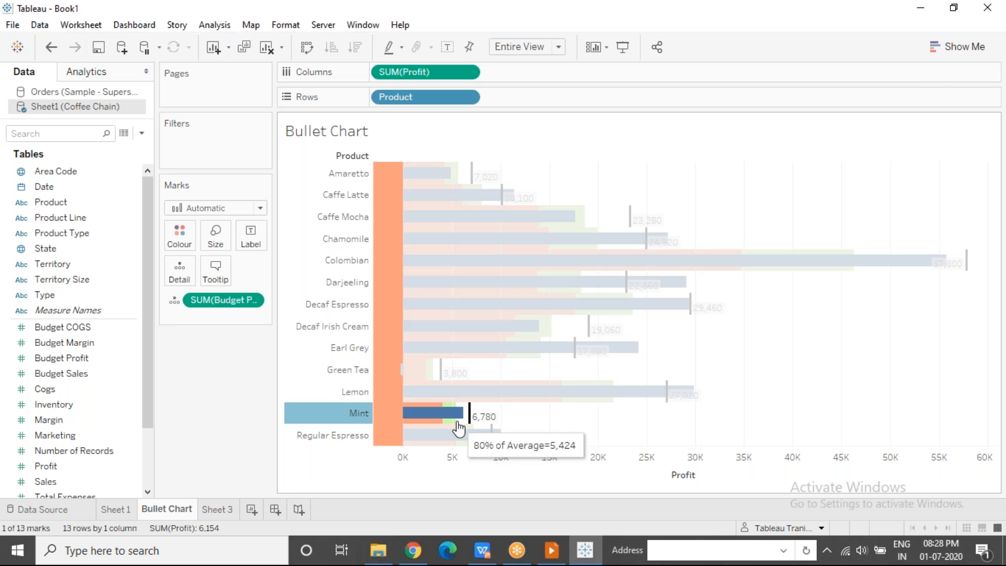
click(584, 412)
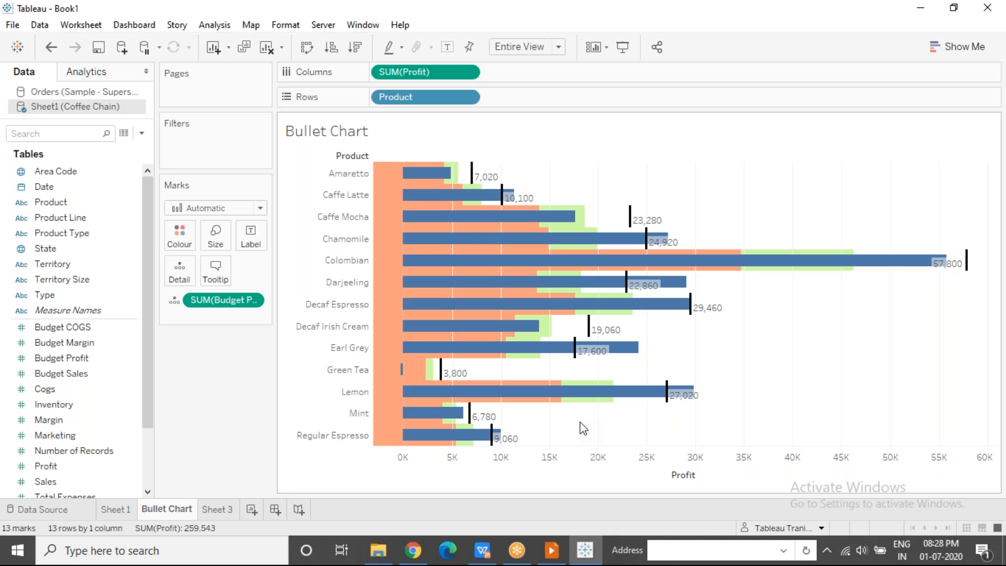
Step: Highlight the Colombian row and examine its profit against the 60% and 80% bands and its budget profit line
click(896, 210)
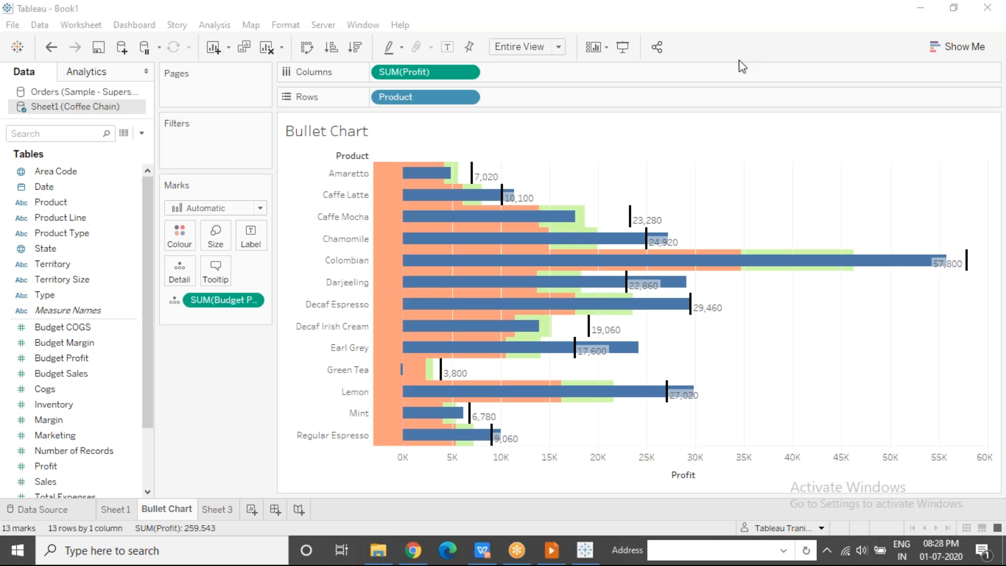
click(335, 257)
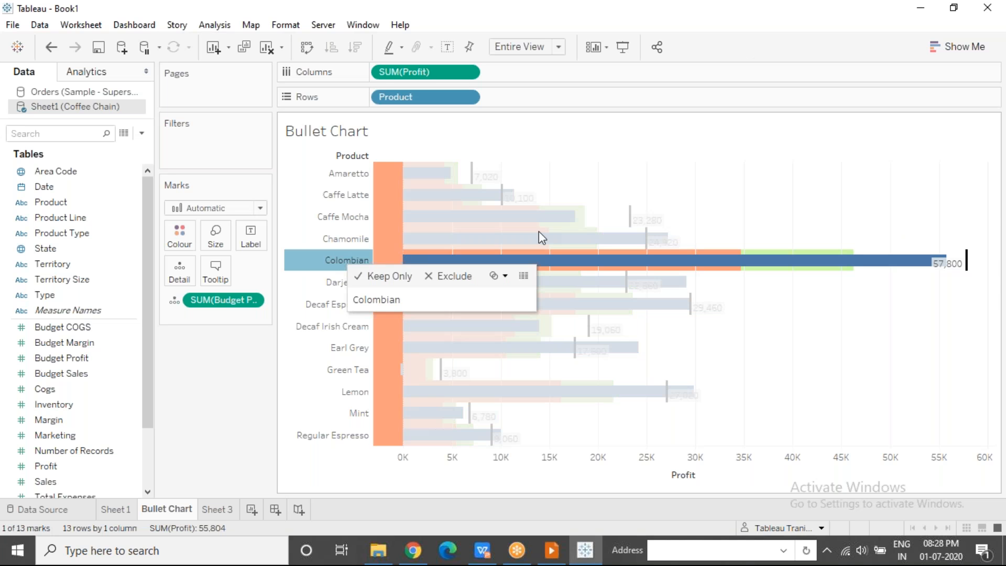
mouse_move(738, 280)
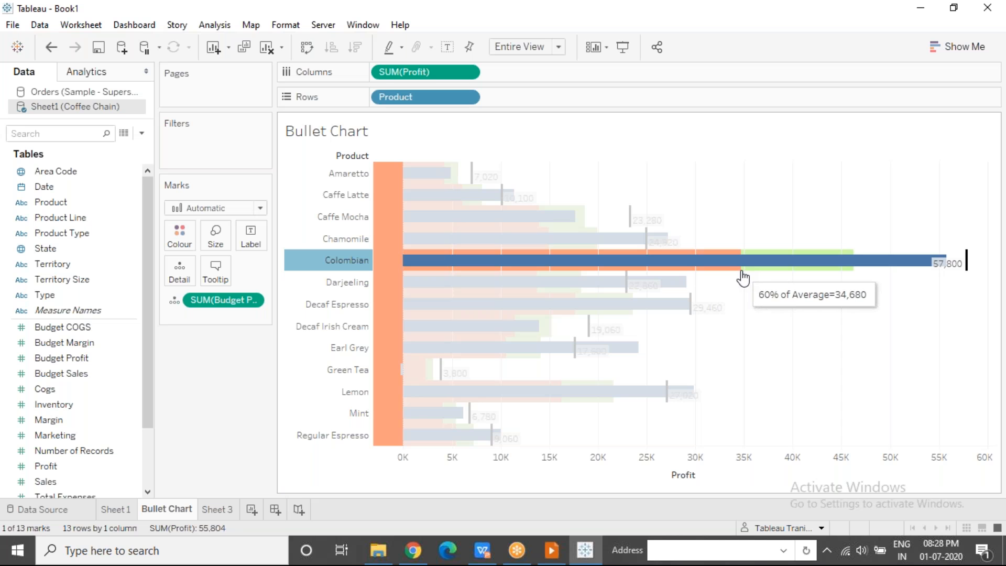
mouse_move(853, 278)
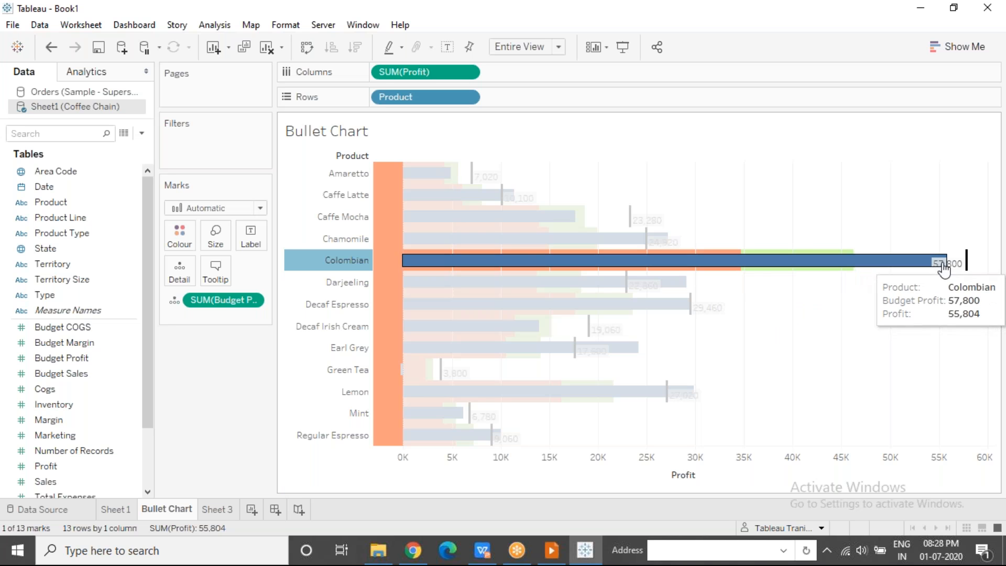
mouse_move(958, 265)
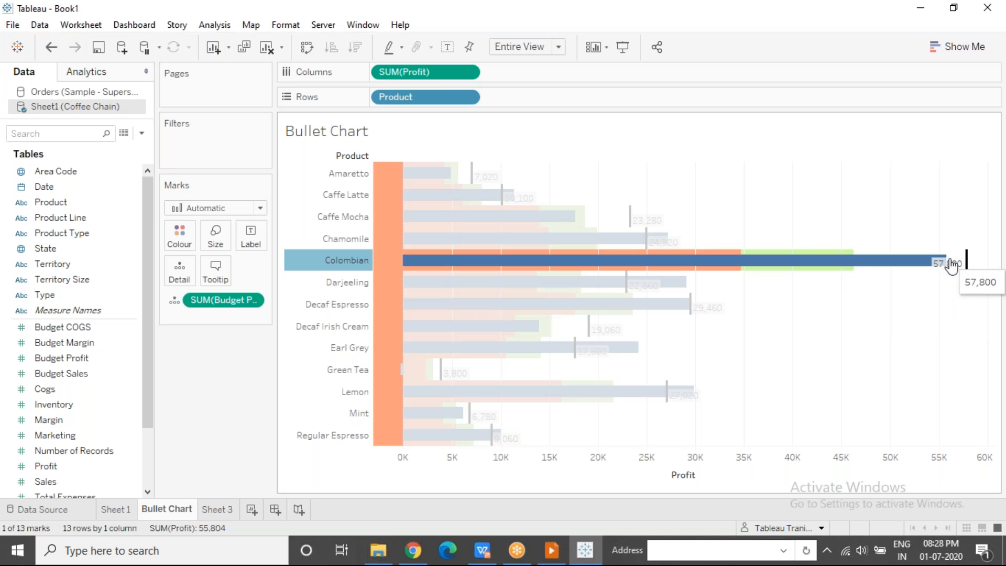
mouse_move(907, 272)
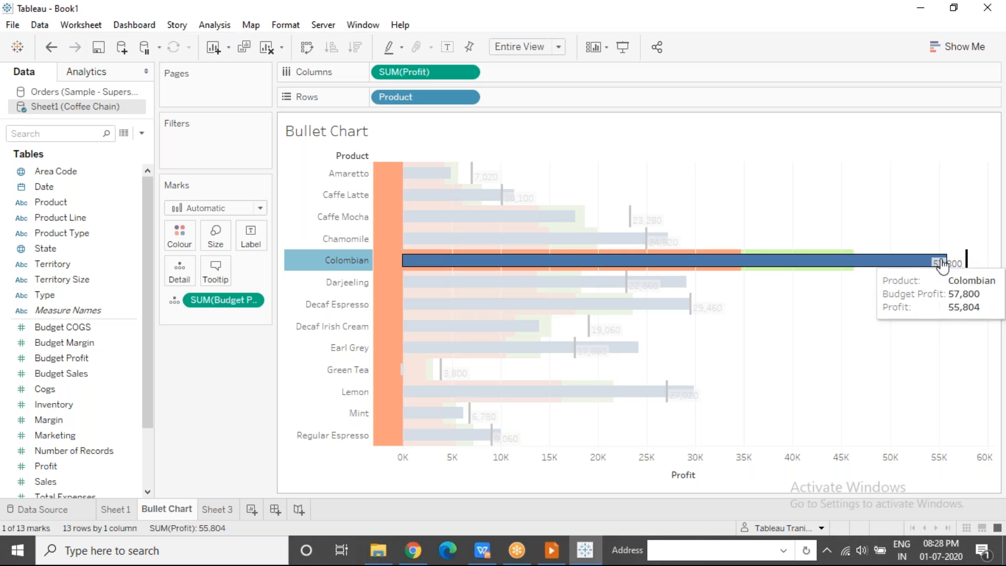
click(806, 381)
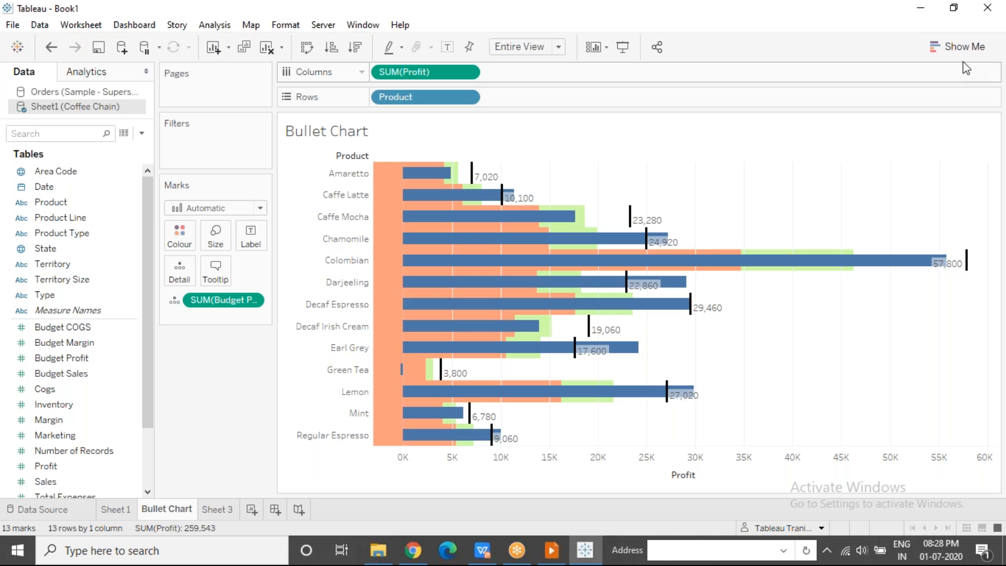
click(957, 50)
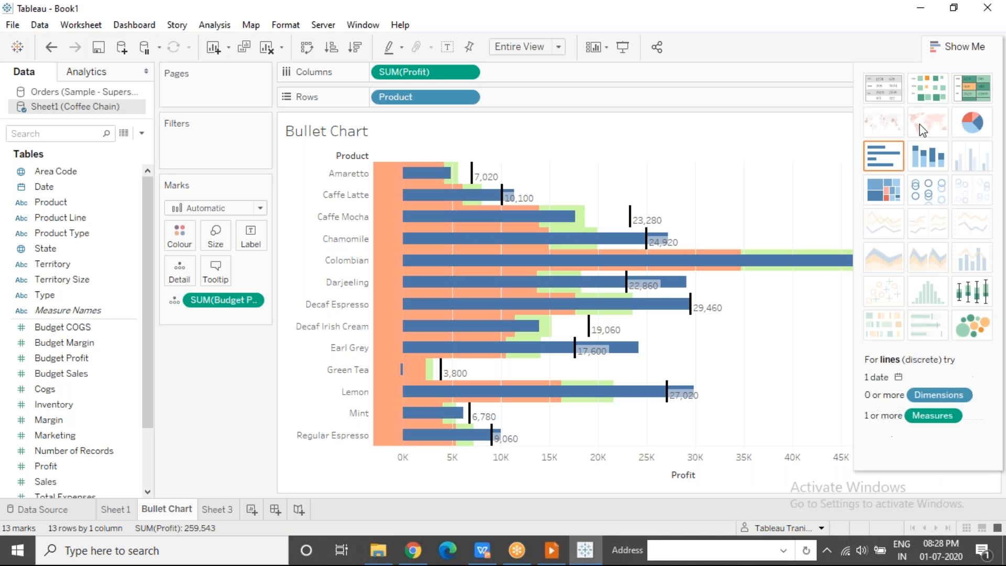
click(946, 53)
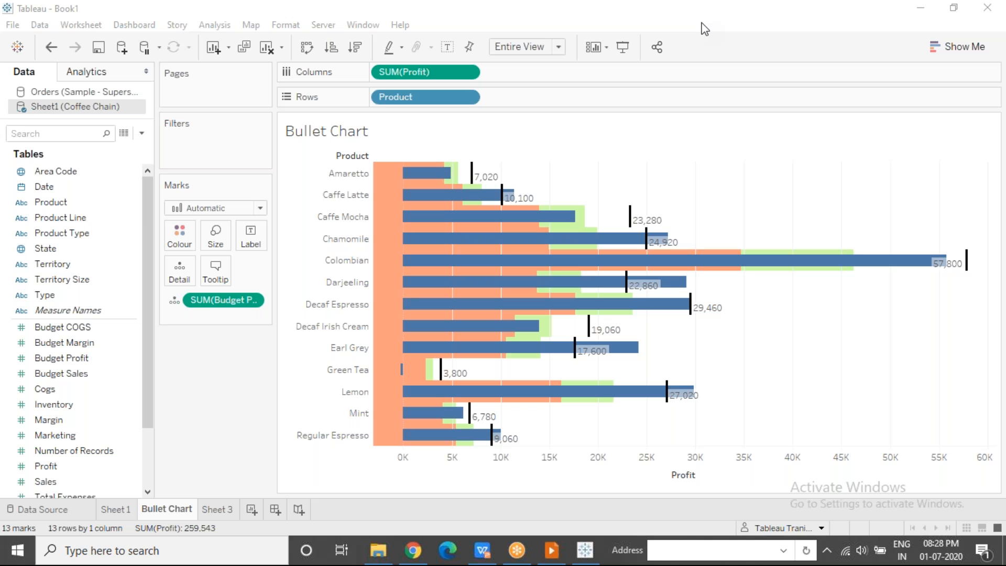
Step: Clear all fields from the Sheet 3 worksheet
click(215, 511)
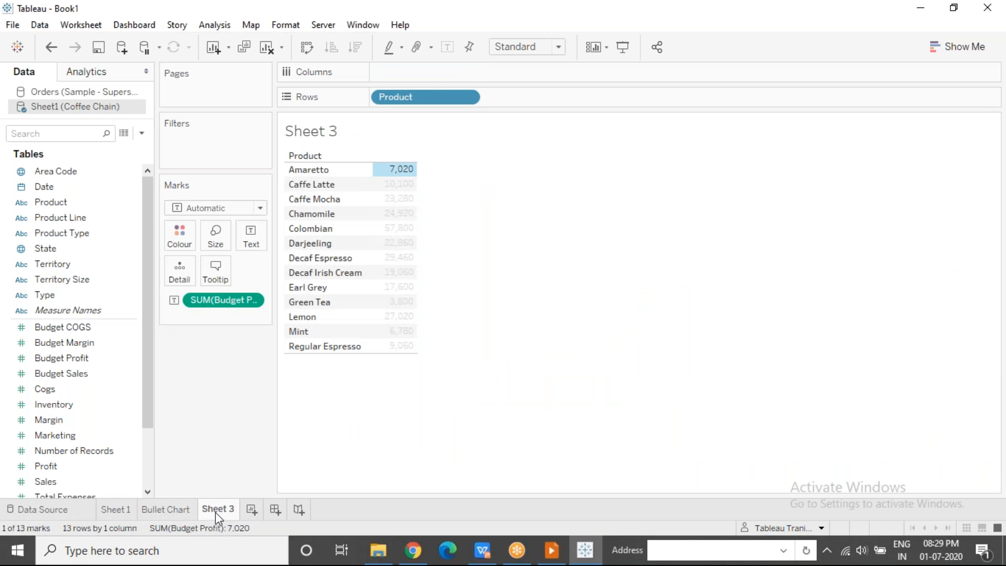
click(266, 49)
Step: Create a Show Me bullet graph from Product, Budget Profit and Profit, and fit it to Entire View
click(113, 203)
ctrl+click(67, 360)
ctrl+click(53, 466)
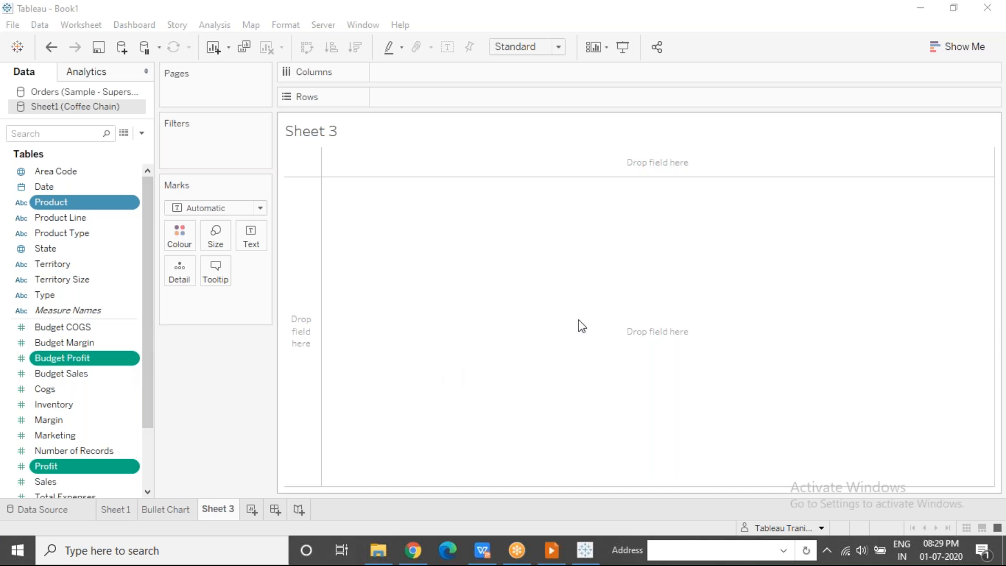
click(968, 51)
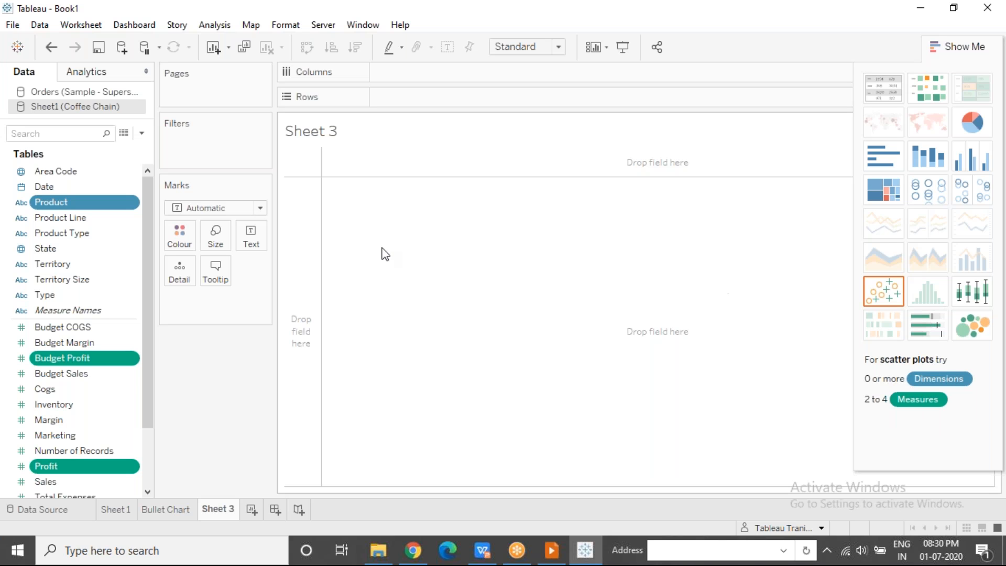
click(935, 332)
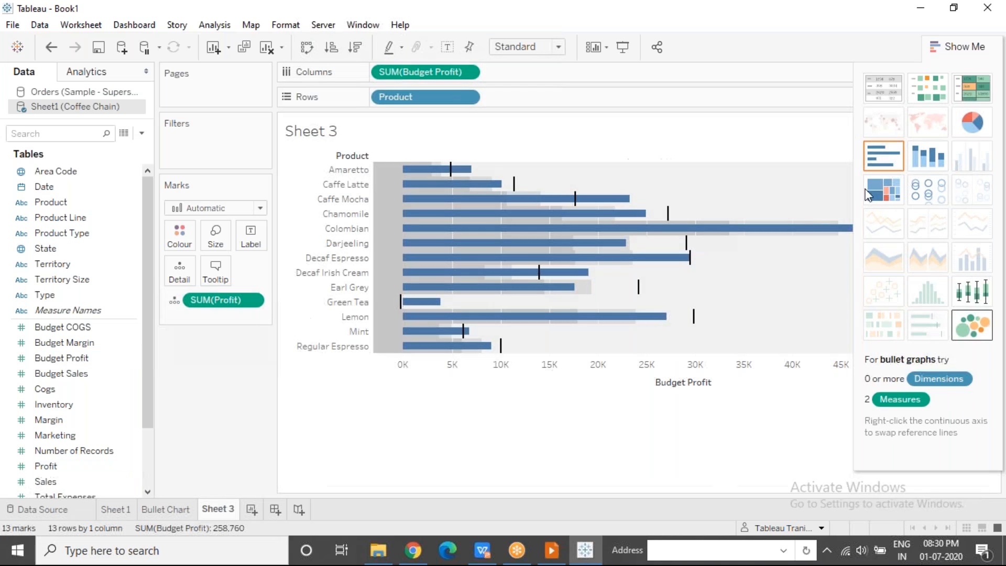
click(931, 50)
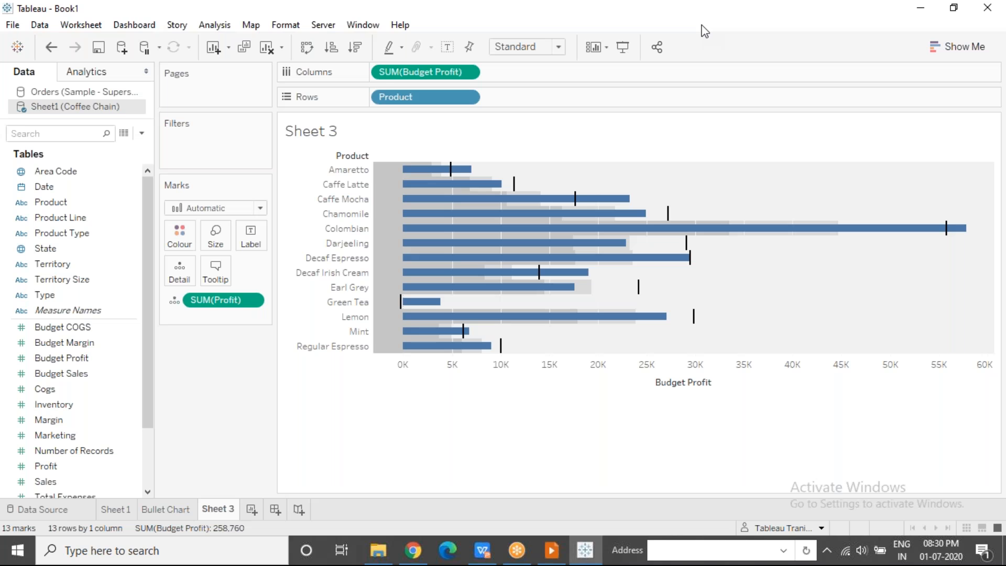
click(540, 46)
click(533, 96)
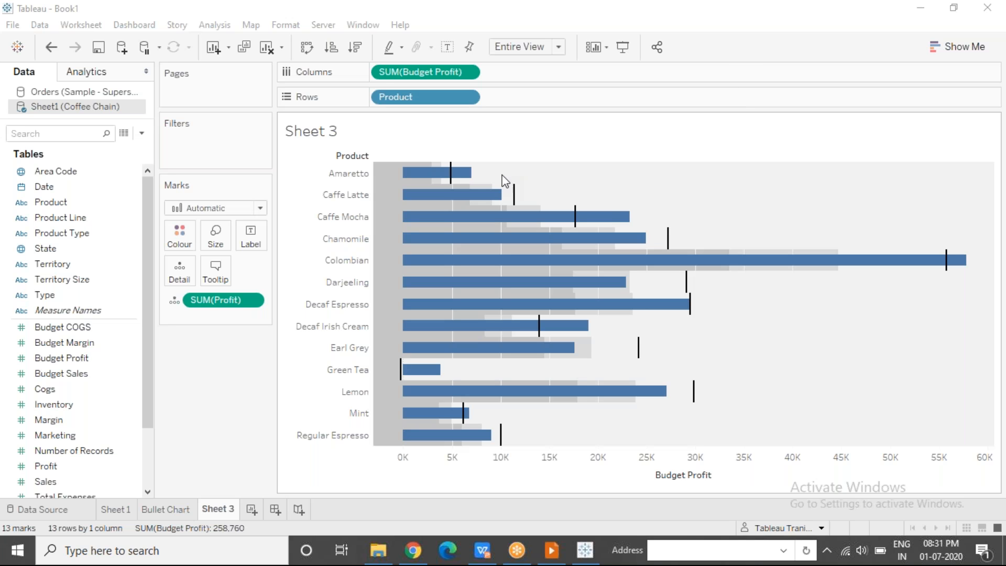
Step: Highlight the Amaretto bar and compare its budget profit with its profit reference line
click(465, 183)
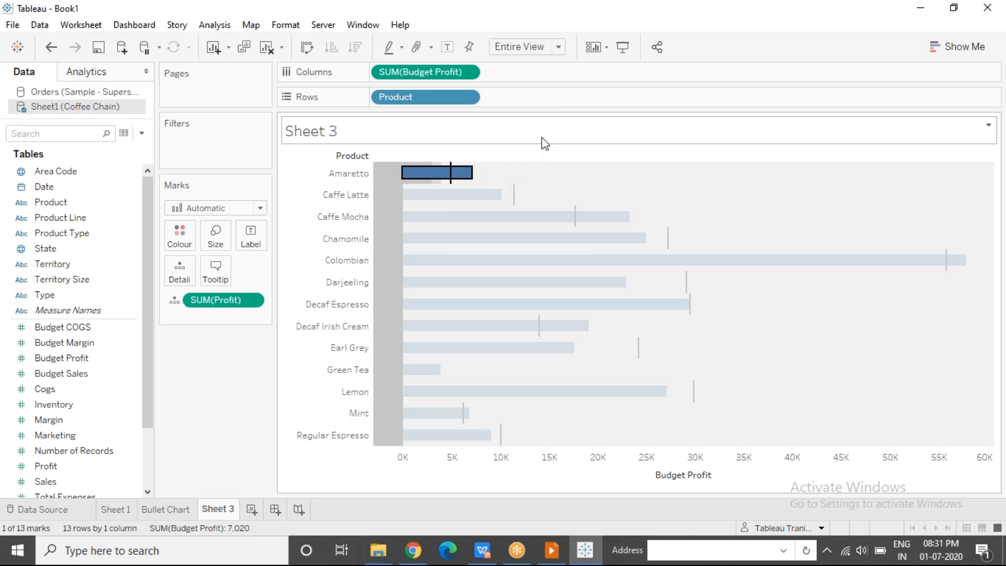
click(539, 173)
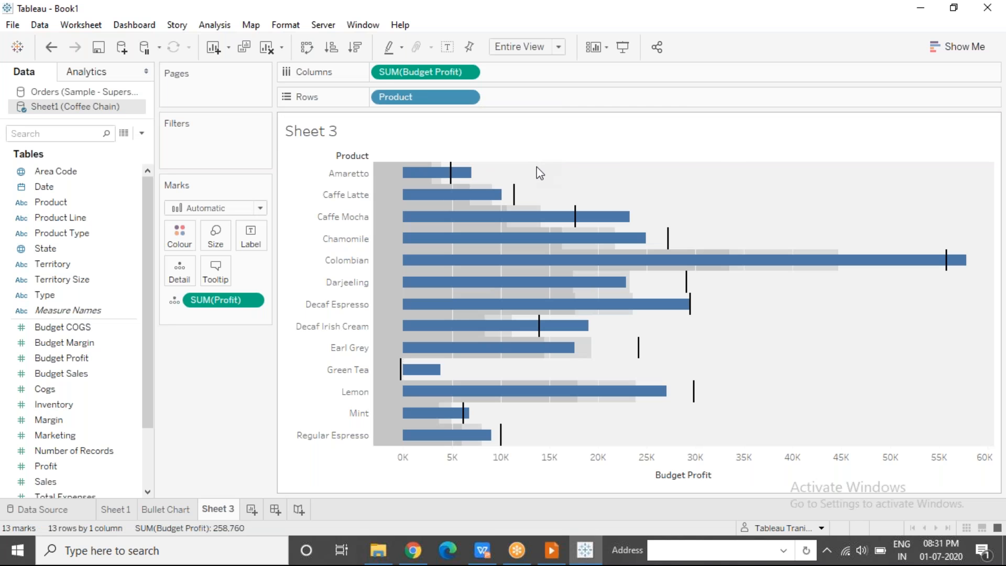
click(467, 180)
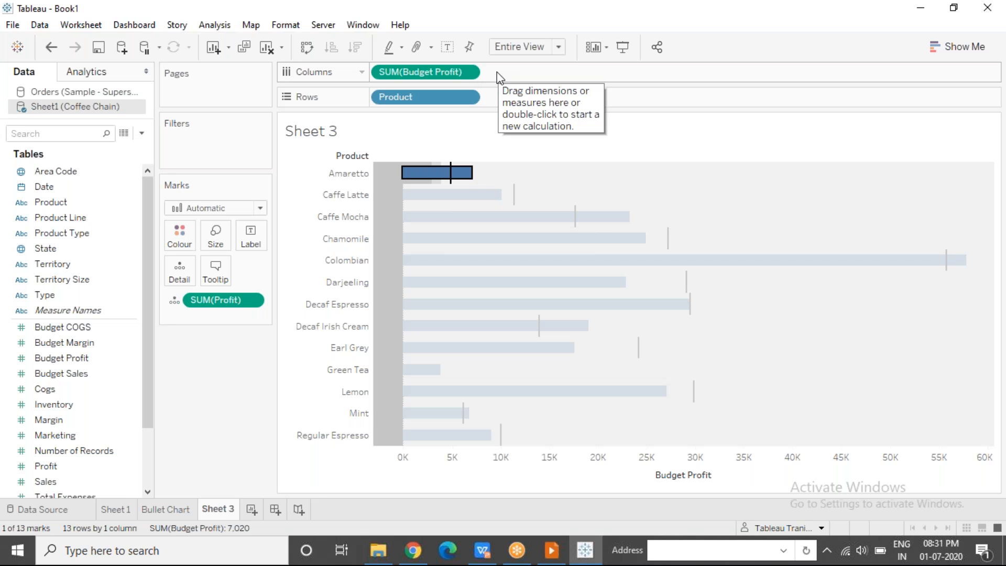
mouse_move(452, 172)
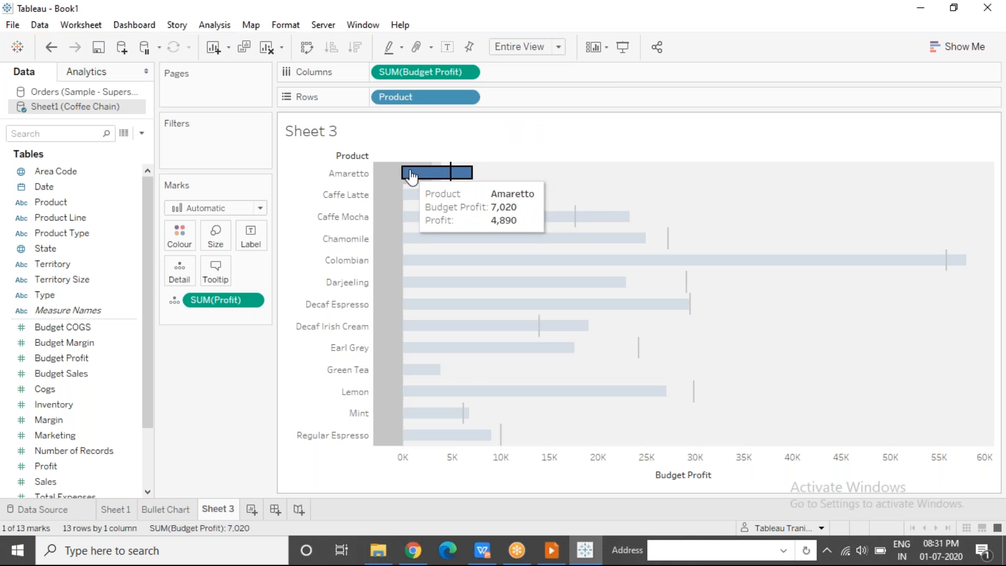
click(510, 171)
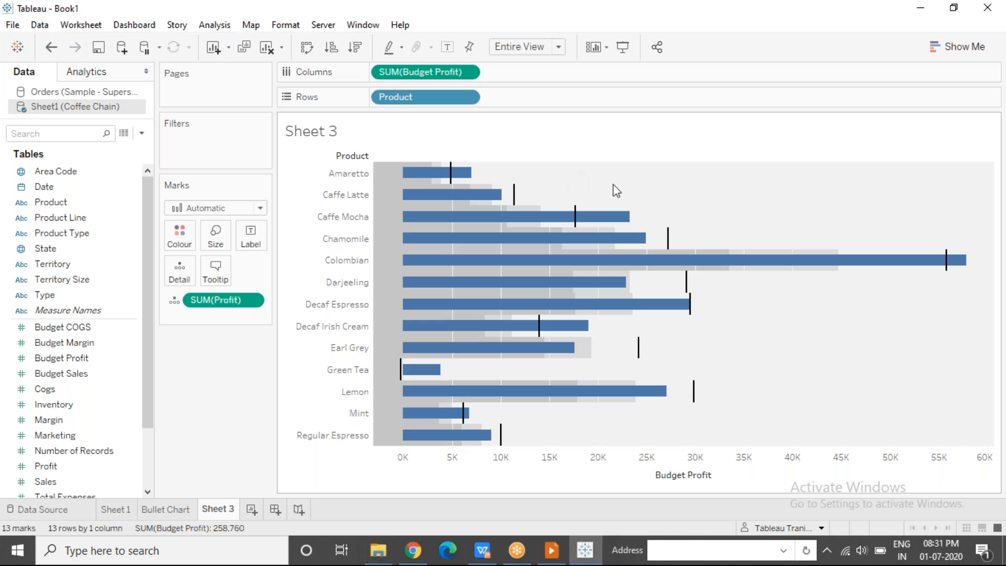
Step: Inspect Chamomile's average Profit reference line, and compare the Budget Profit bar and Profit line placement on Amaretto
click(667, 239)
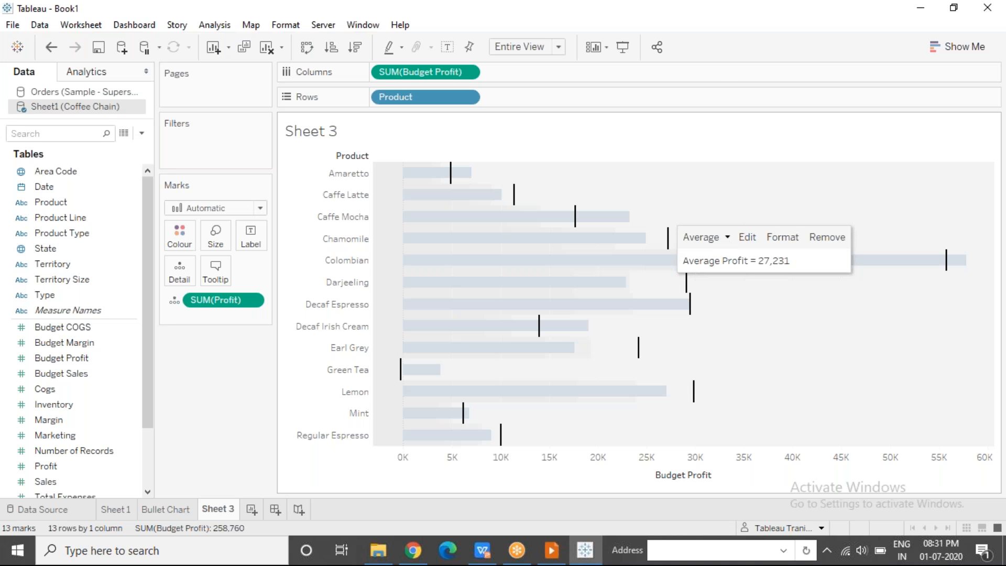
click(222, 363)
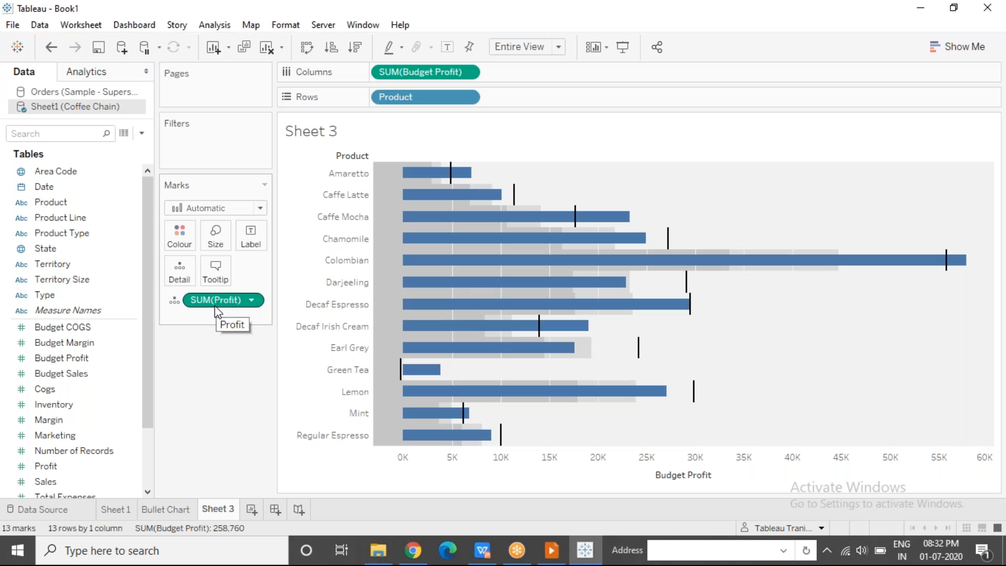
click(706, 27)
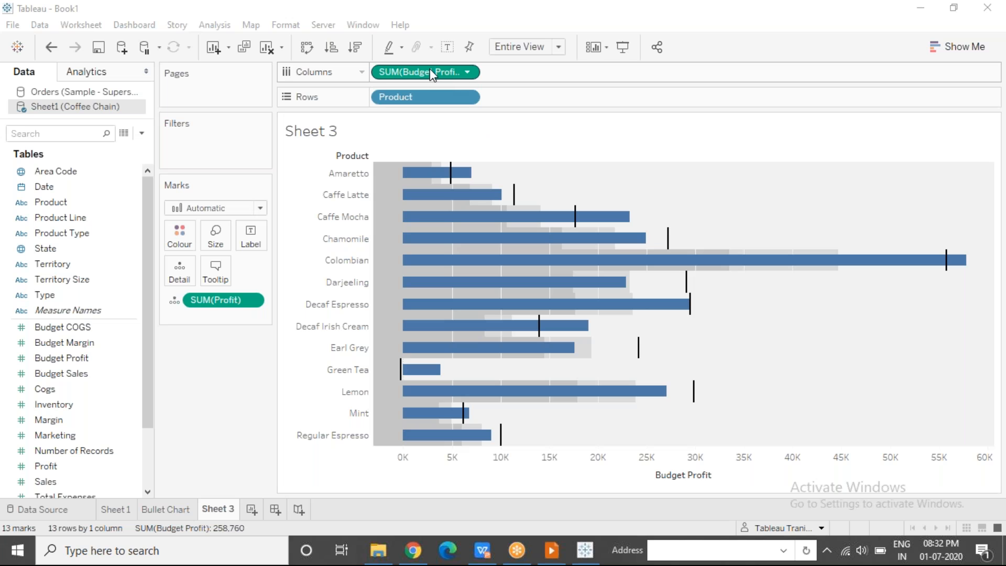
click(470, 177)
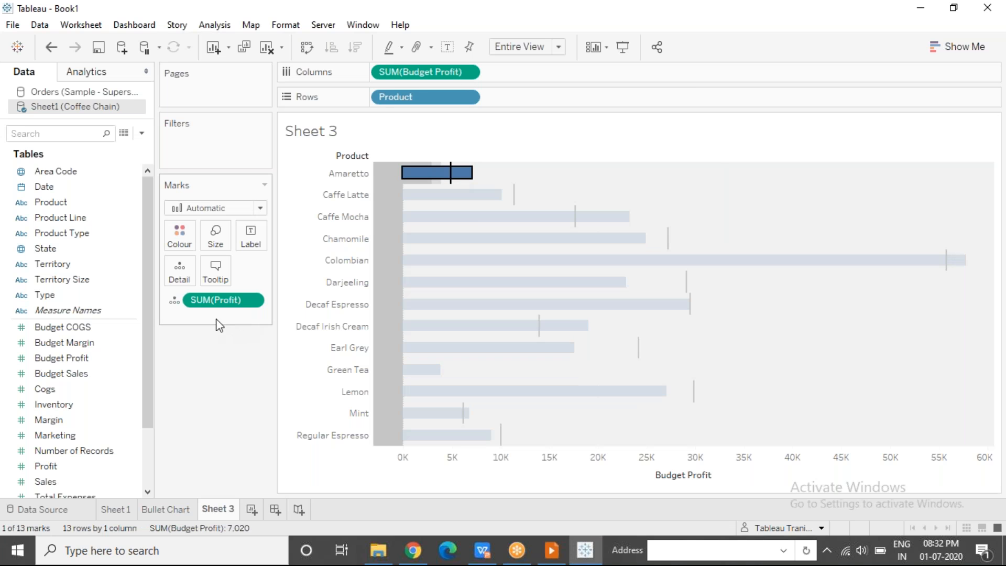
click(428, 202)
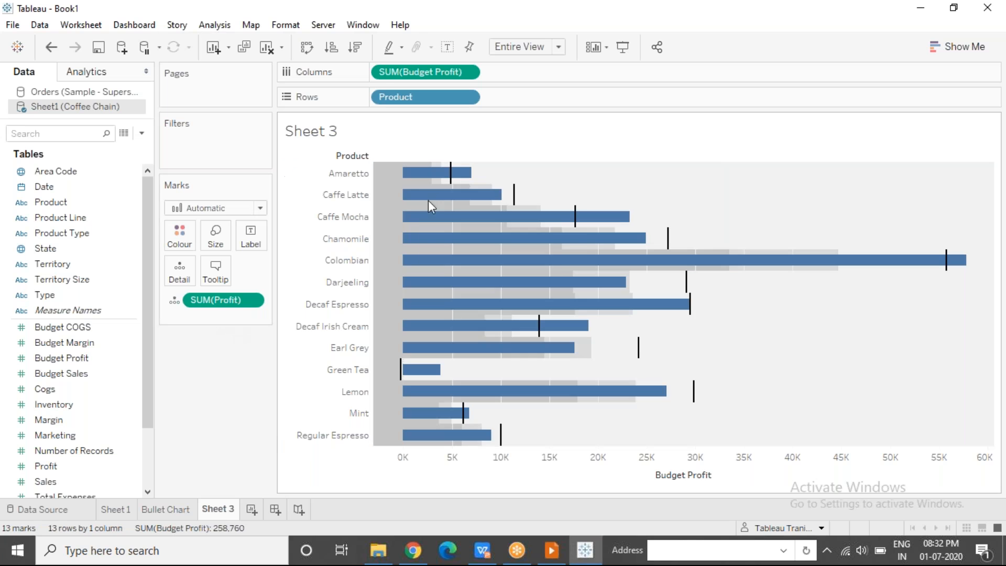
click(451, 181)
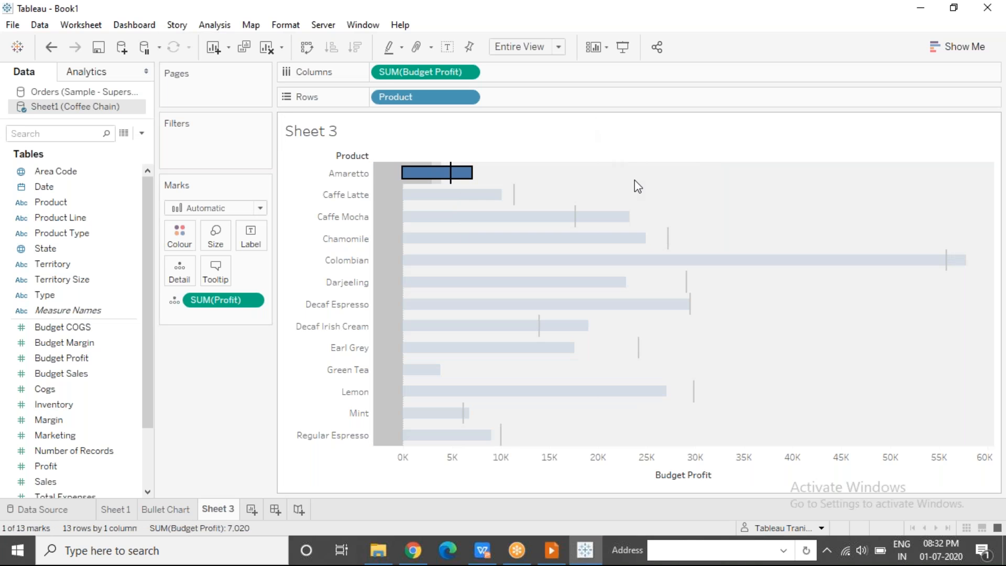
click(643, 189)
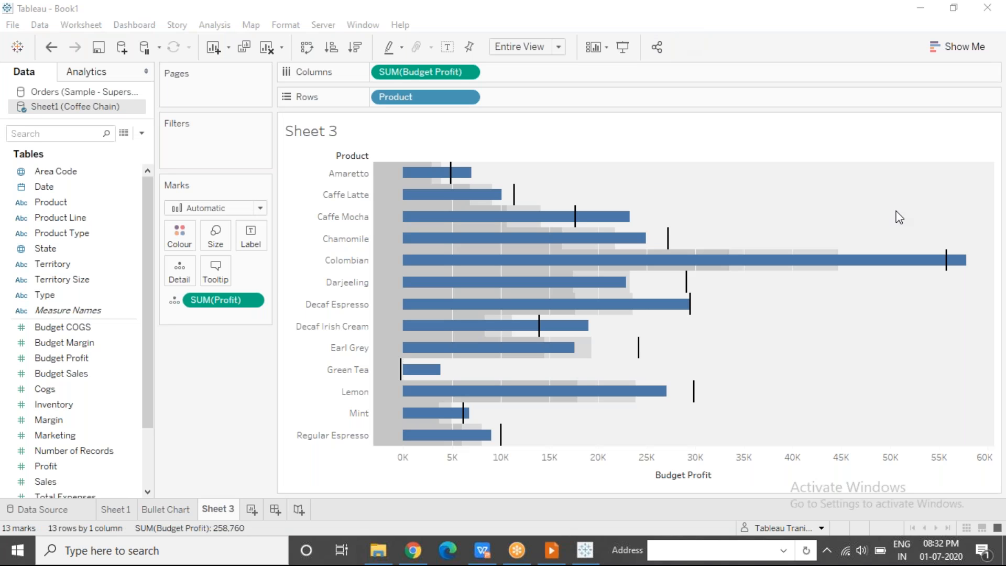
Step: Swap the reference line fields on the Budget Profit axis so Profit forms the bars
click(478, 470)
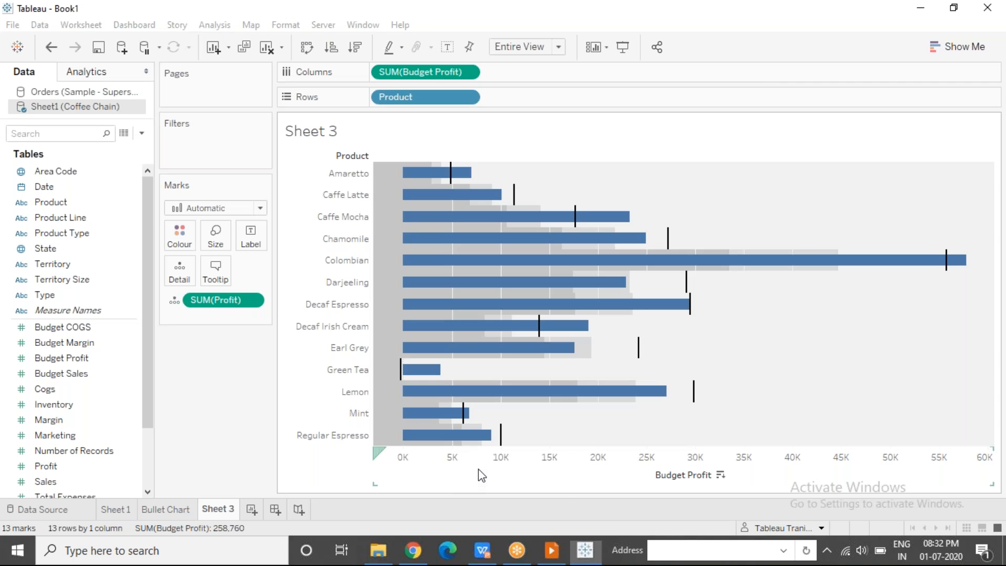
right_click(478, 468)
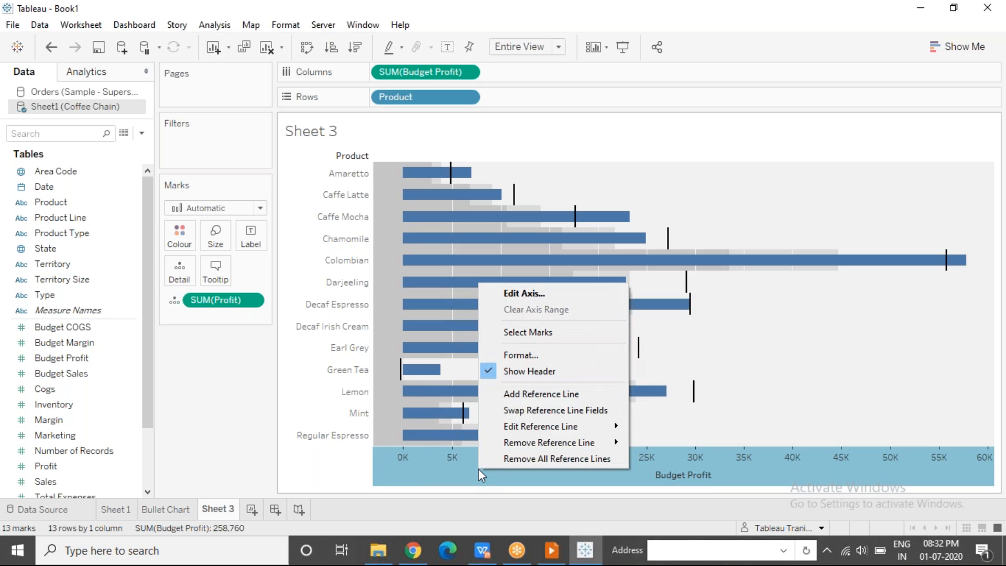
click(606, 418)
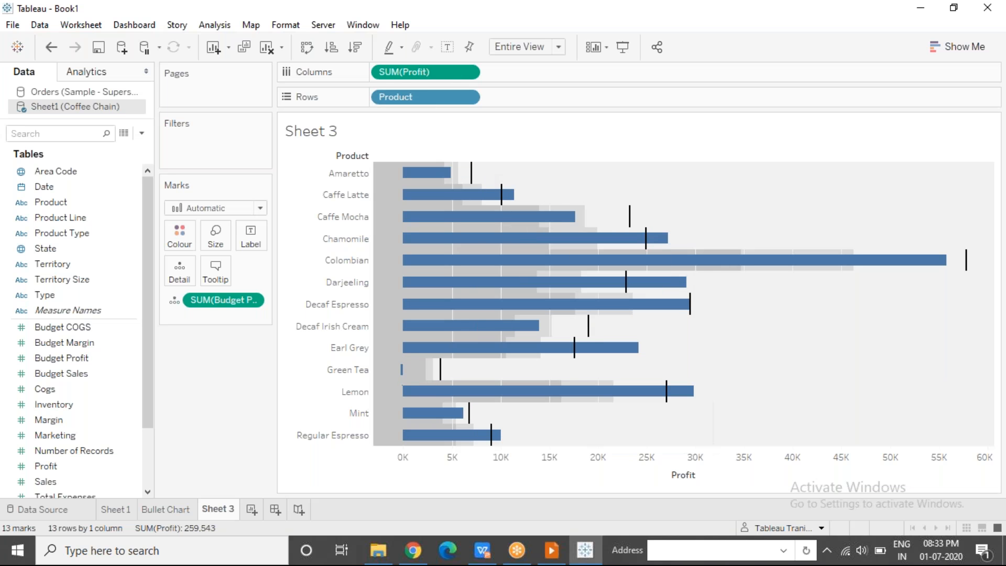
Step: Check Amaretto's profit bar against its budget profit line, and switch to the Advanced Analytics in Tableau agenda slides
click(425, 180)
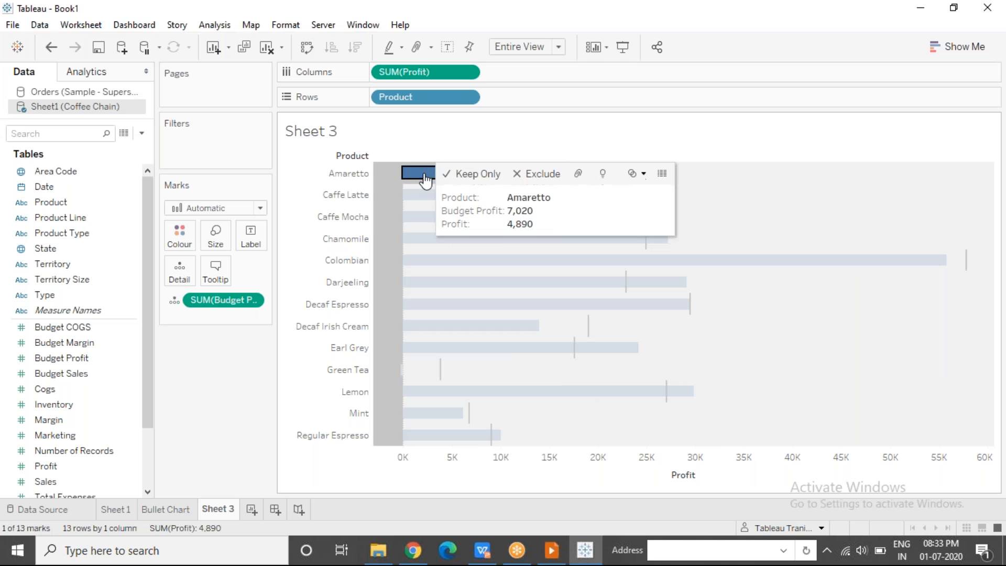
key(Escape)
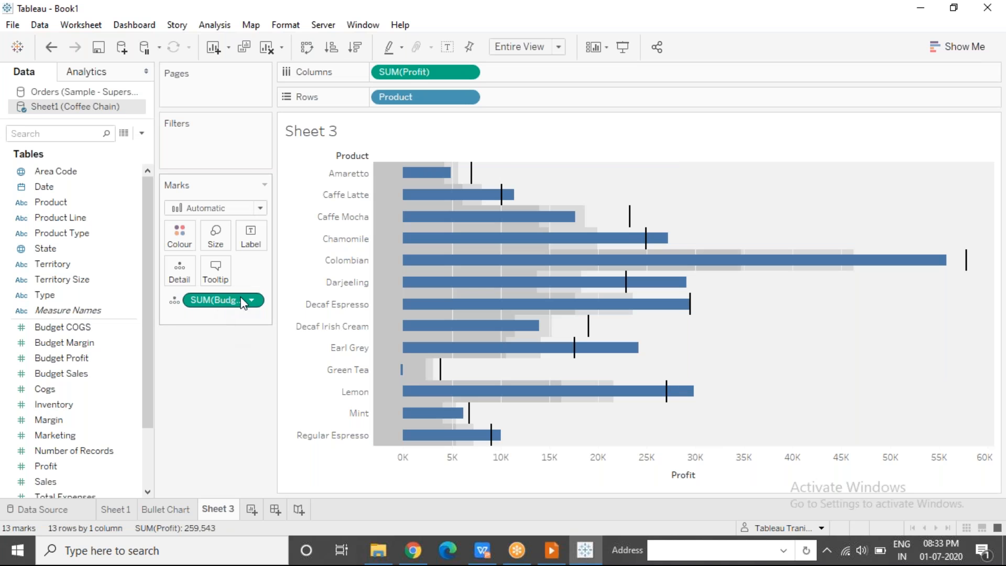
mouse_move(472, 186)
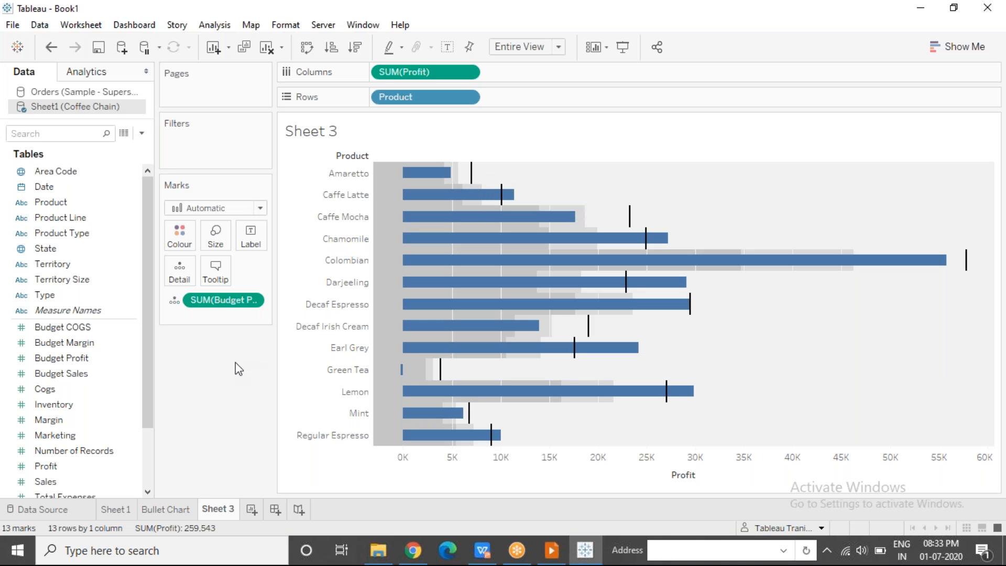
click(551, 550)
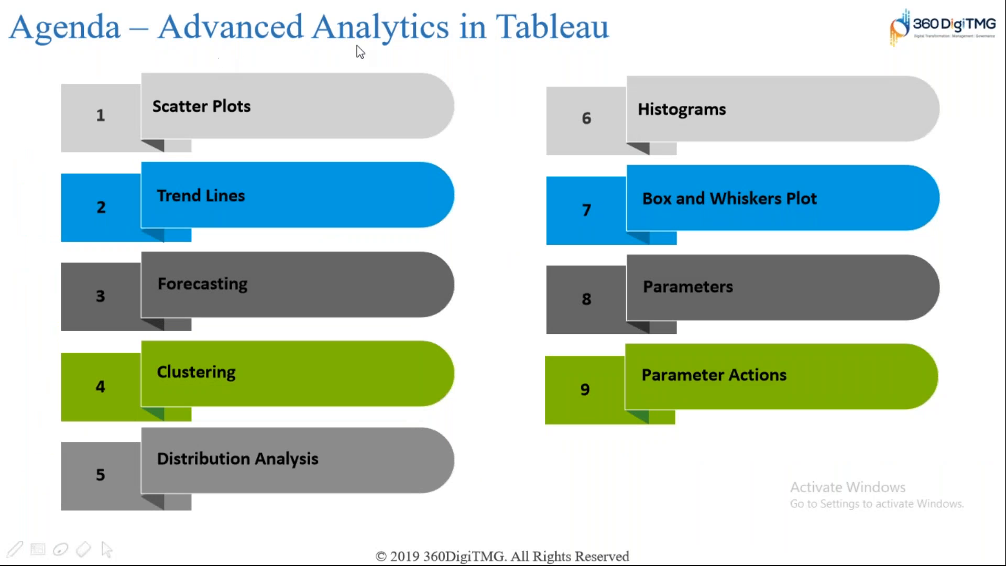
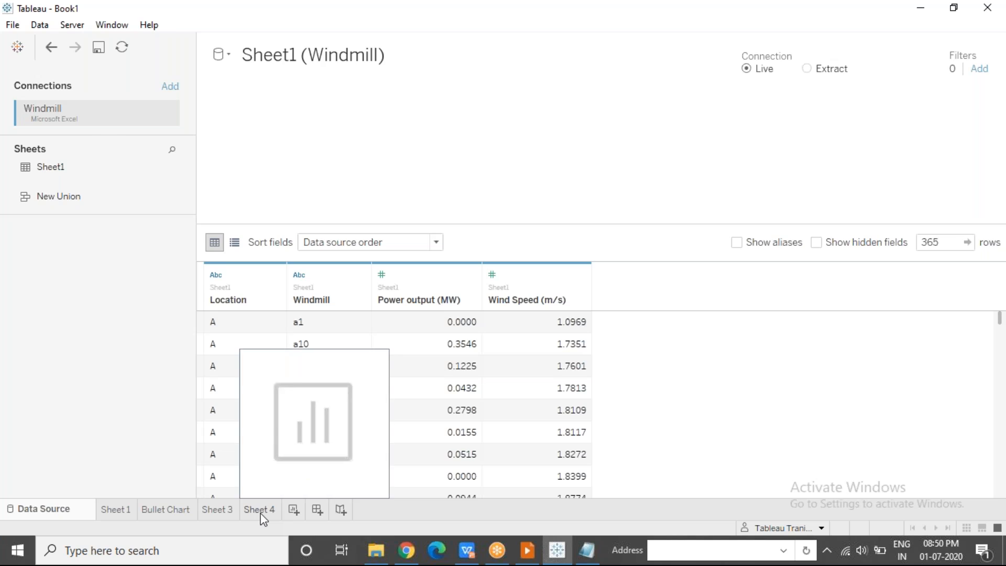
Step: View the Windmill source data from Sheet 4 and examine the Power output (MW) and Wind Speed (m/s) values
click(125, 149)
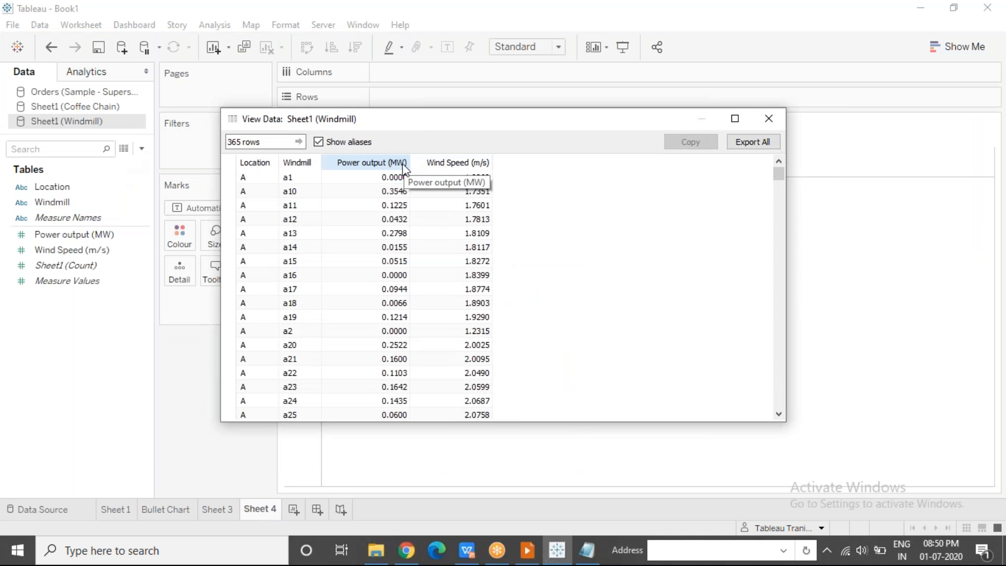
click(378, 178)
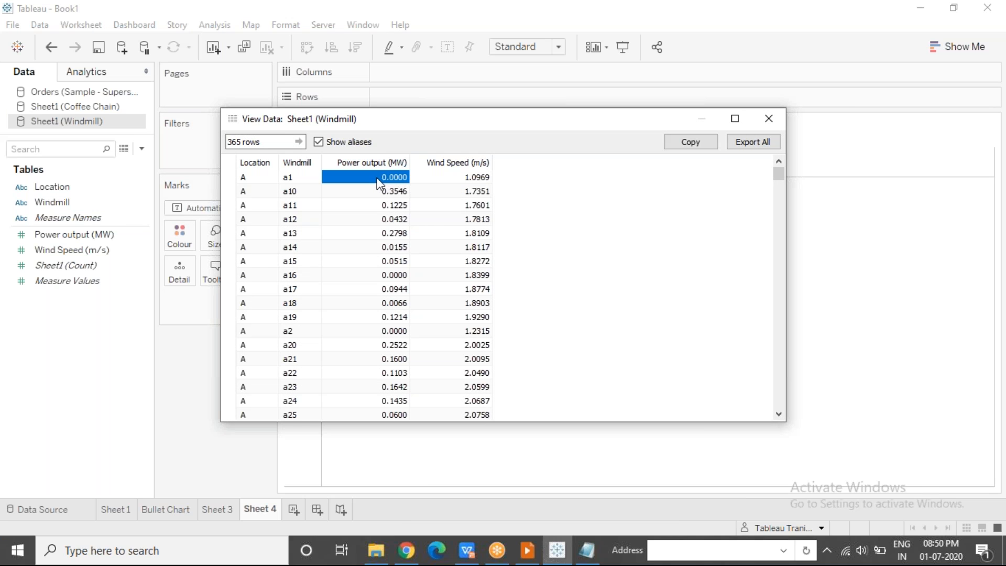
click(382, 206)
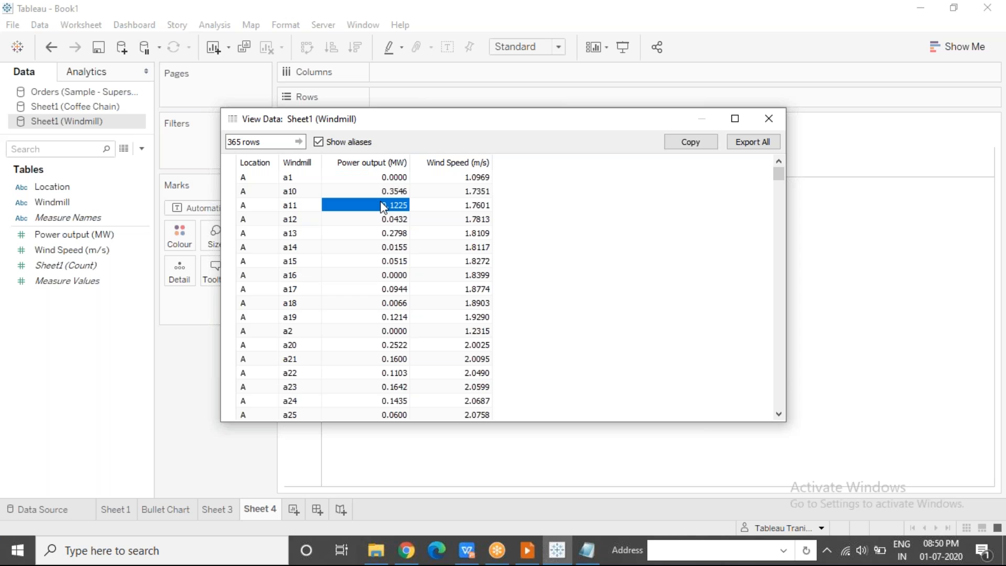
click(445, 189)
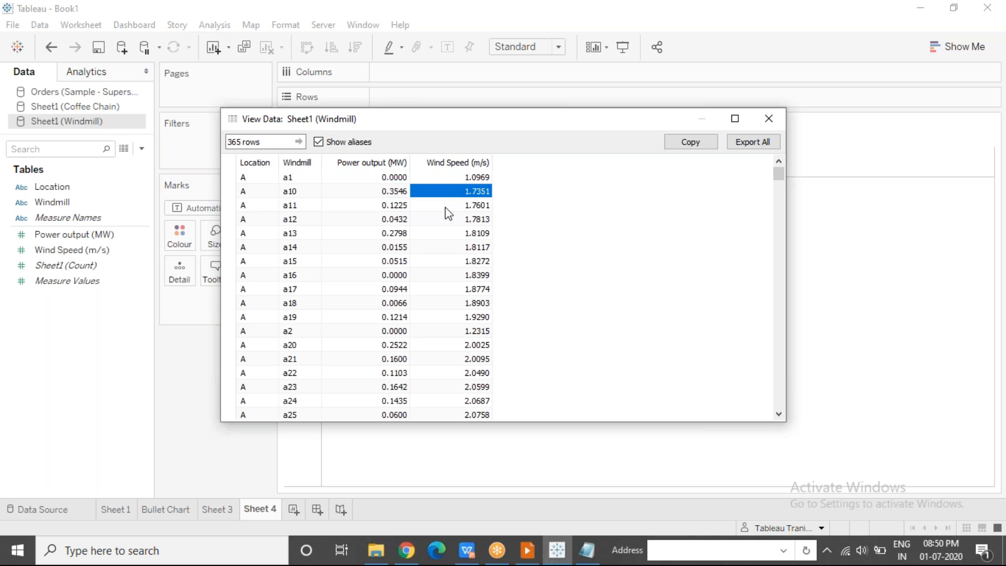
click(446, 207)
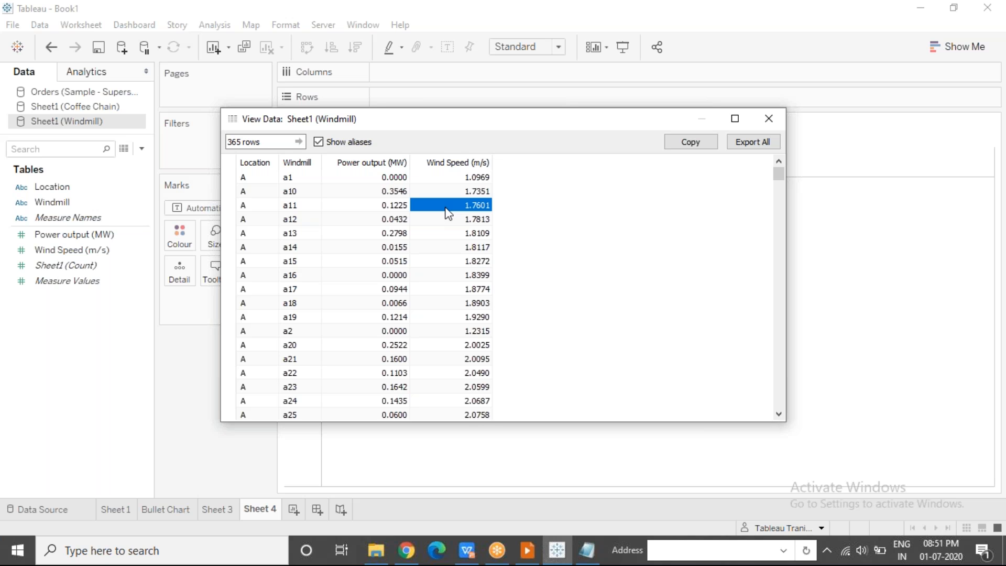
Step: Switch to Notepad and copy the question "What will be the Power Output given the Wind Speed?" below the Strength line
click(596, 539)
drag(523, 231, 33, 236)
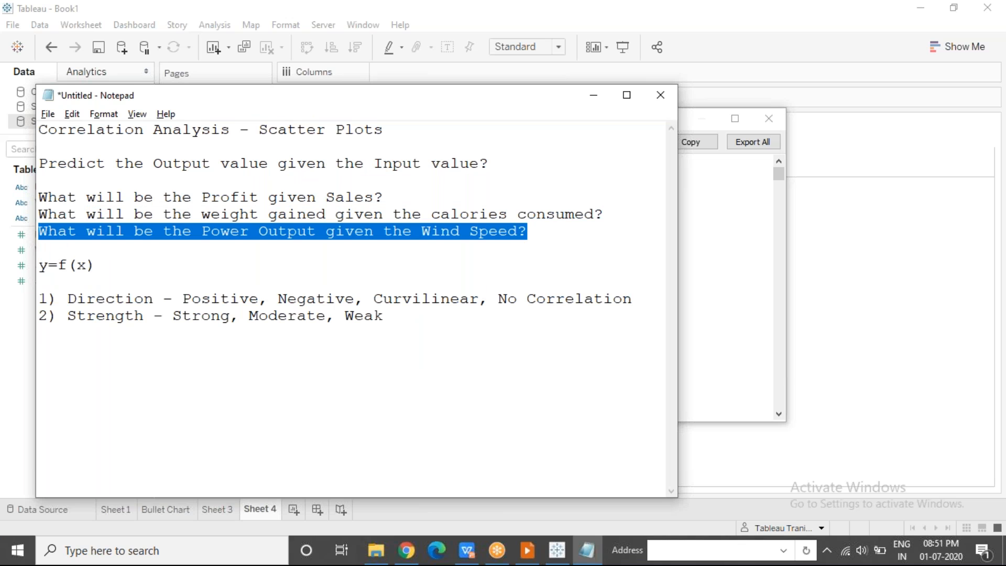
click(78, 354)
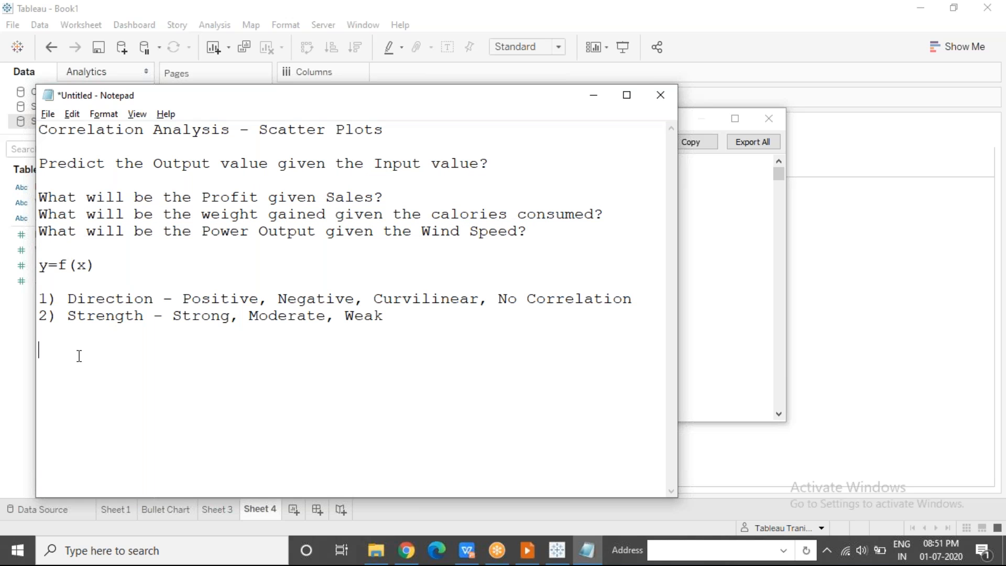
key(ctrl+v)
Step: Highlight y=f(x), Power Output and Wind Speed in the notes to identify the output and input variables
drag(96, 265, 38, 265)
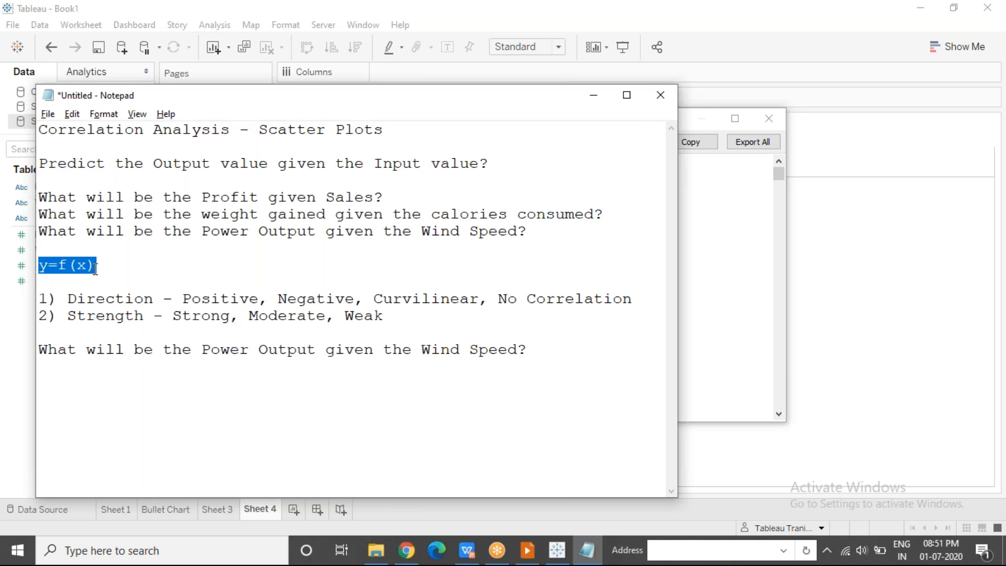
drag(201, 349, 321, 352)
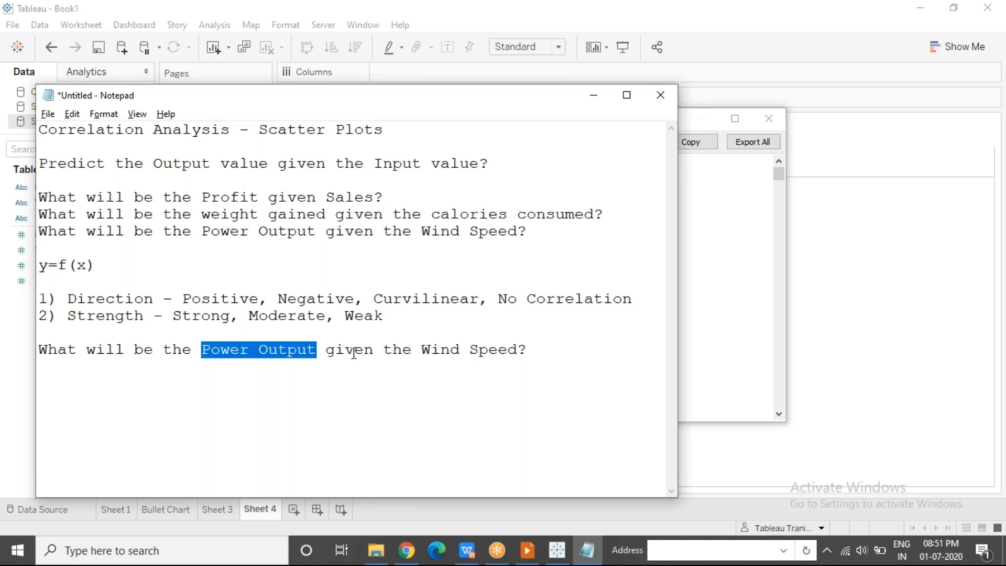
drag(422, 349, 522, 348)
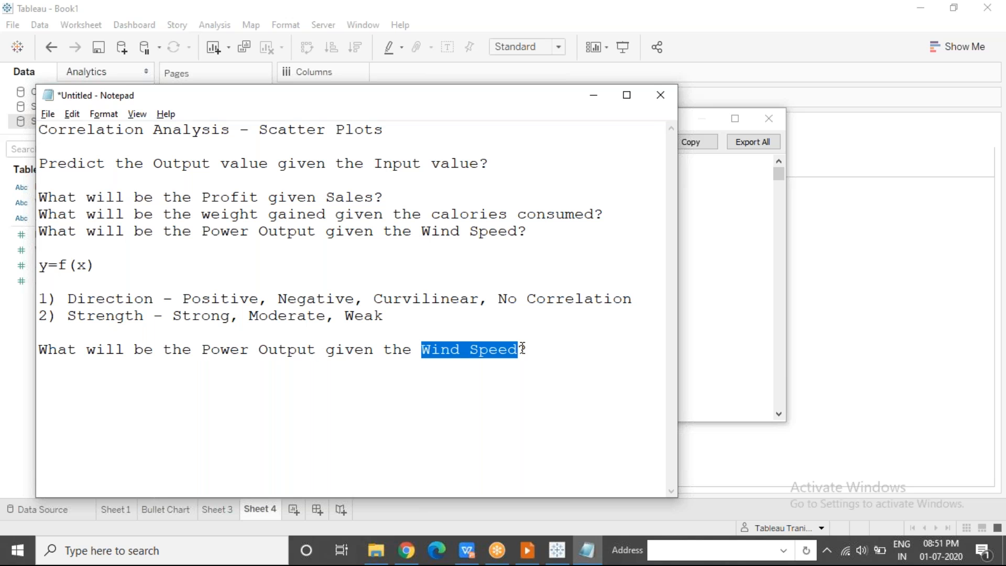
click(538, 348)
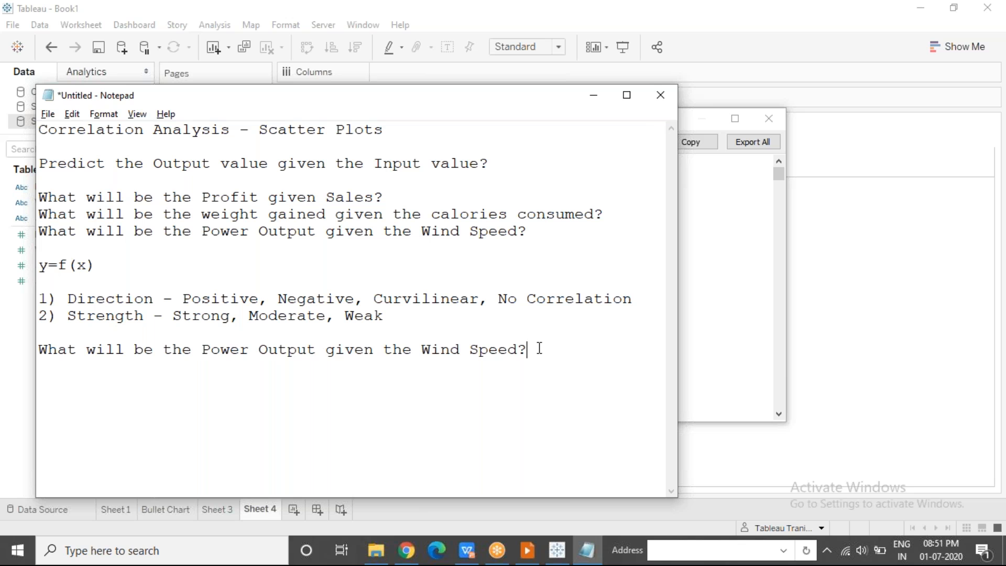
drag(539, 349, 24, 350)
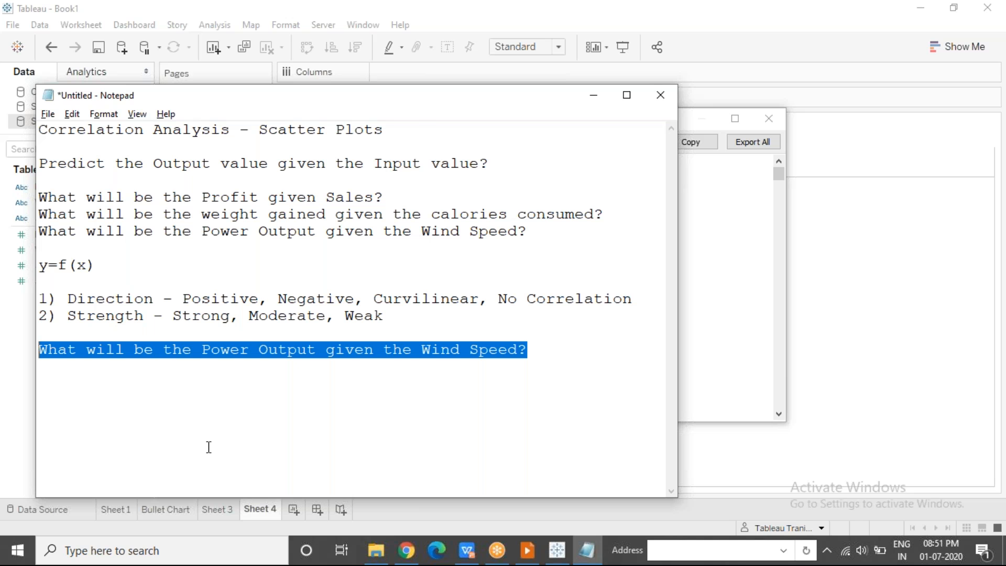
Step: Return to Tableau, close the Windmill data view, and create a scatter plot from Power output (MW) and Wind Speed (m/s)
key(alt+Tab)
click(495, 195)
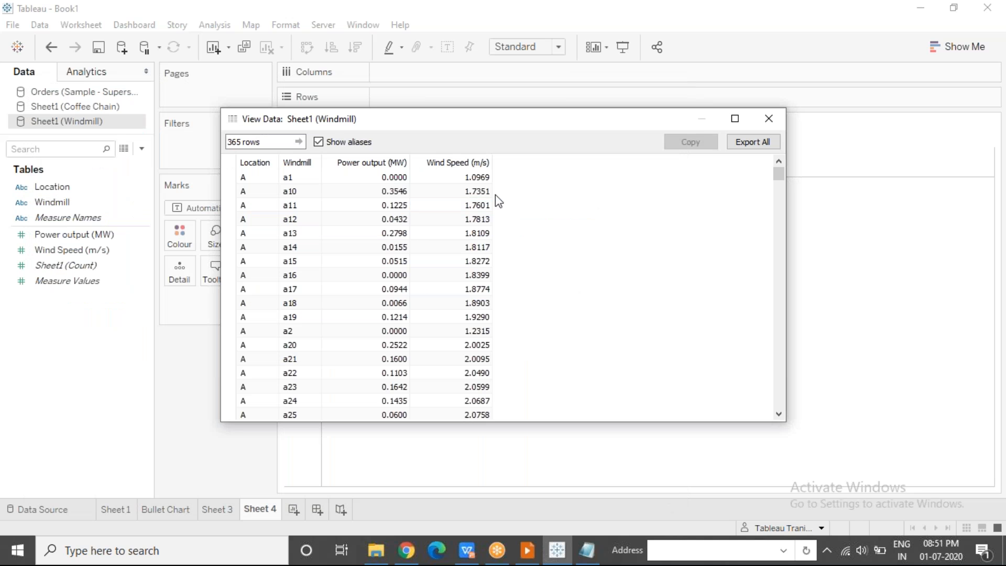
key(Escape)
click(108, 236)
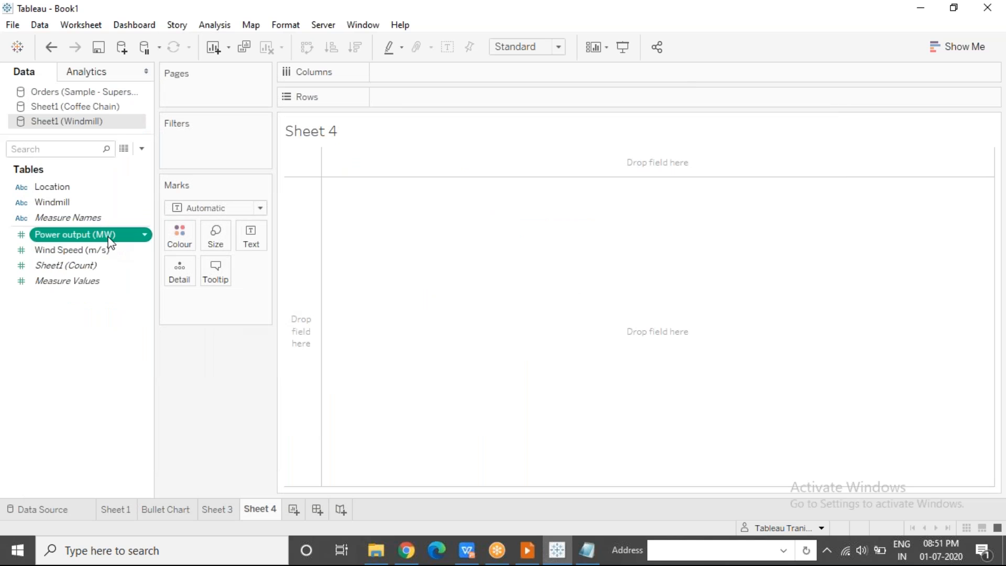
ctrl+click(108, 251)
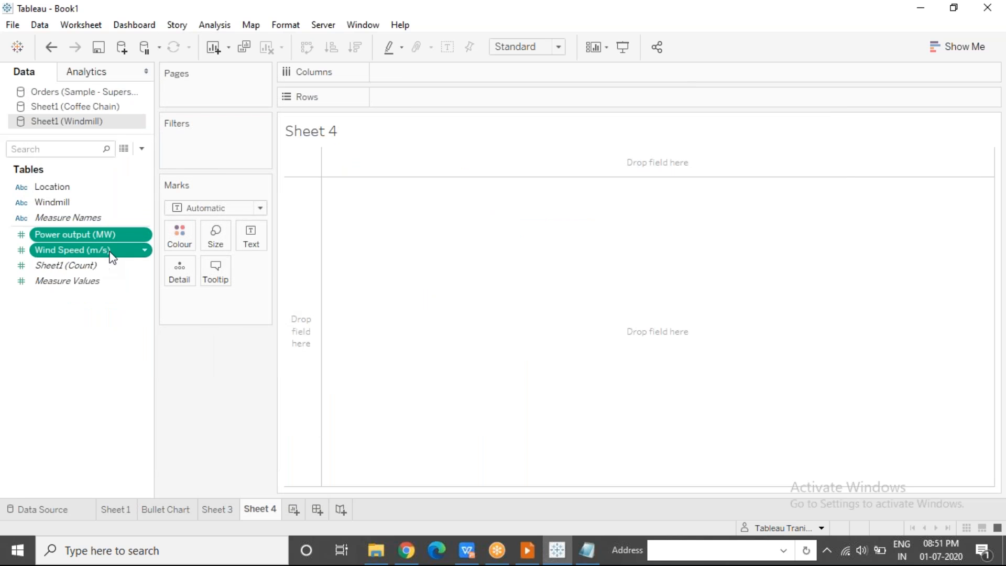
click(740, 59)
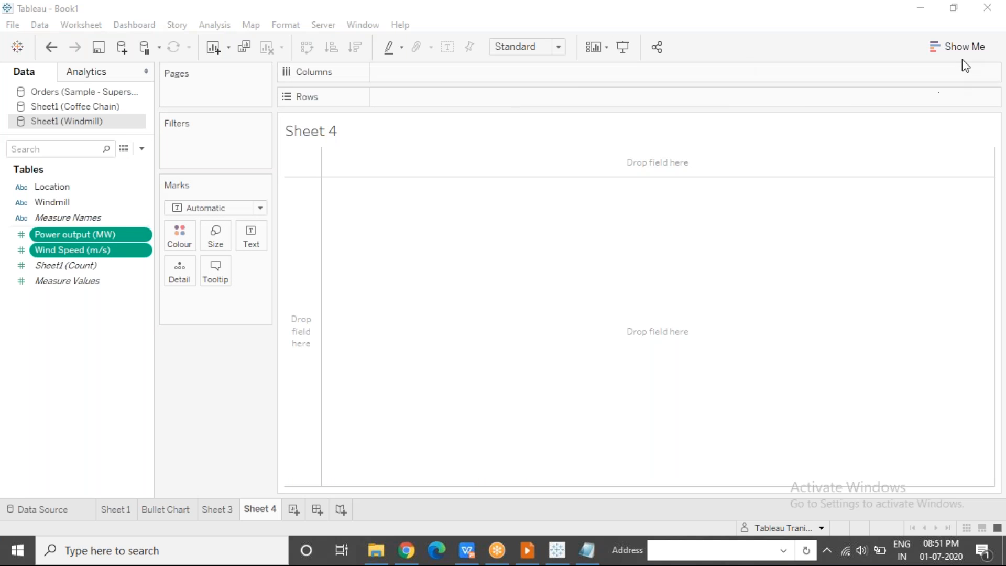
click(963, 57)
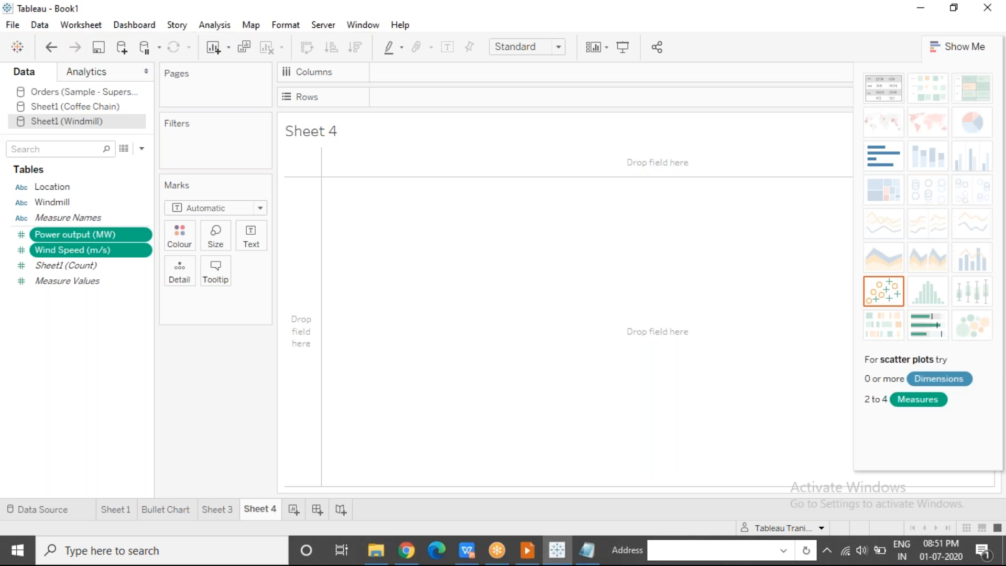
click(888, 289)
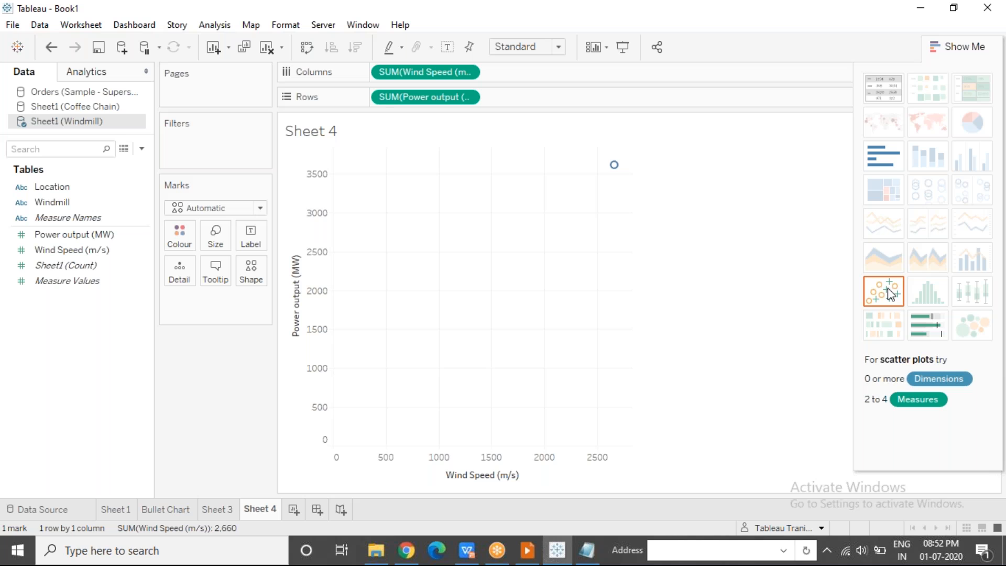
Step: Examine the scatter plot's Power output and Wind Speed axes and the values of its single aggregated mark
click(321, 220)
click(319, 196)
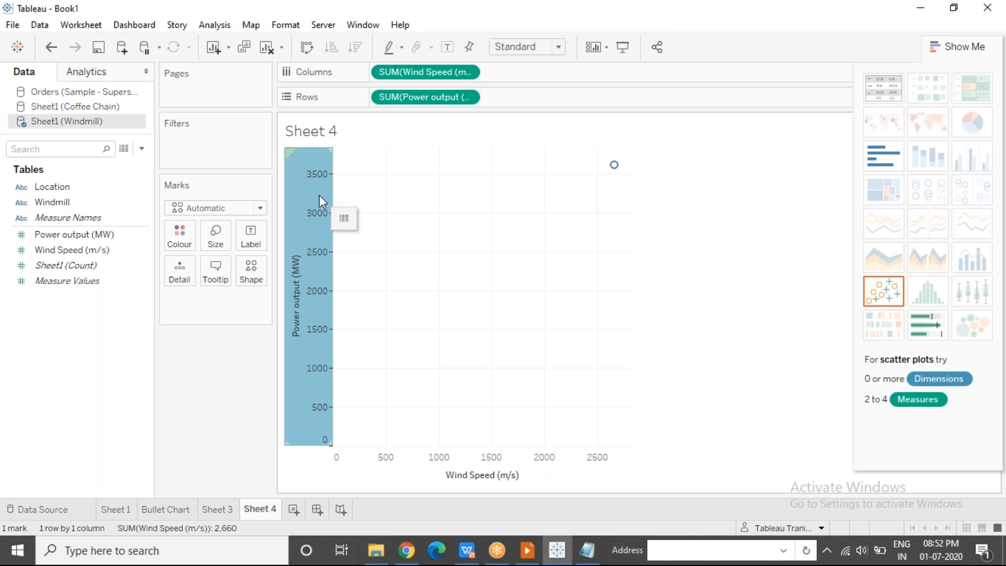
click(559, 466)
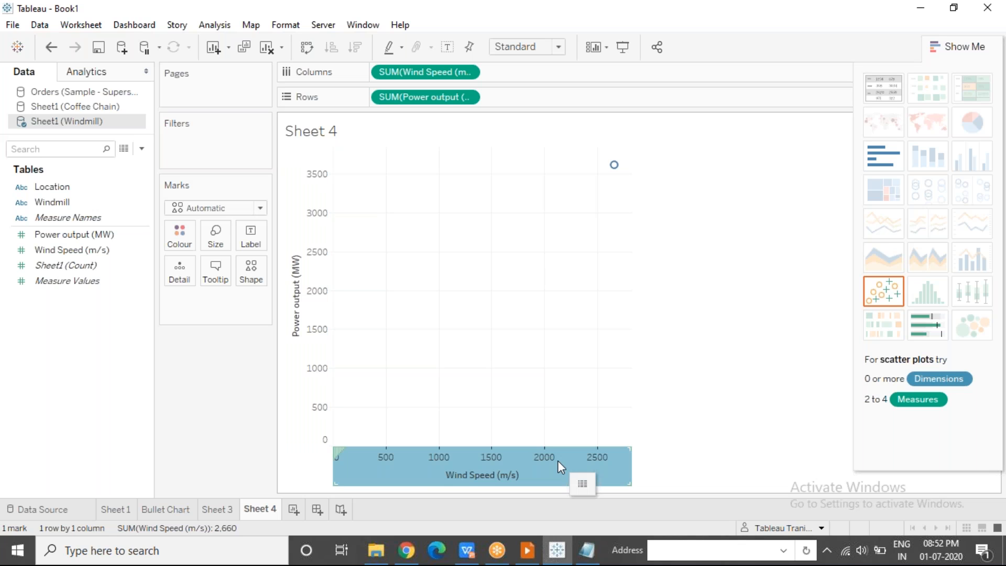
click(313, 232)
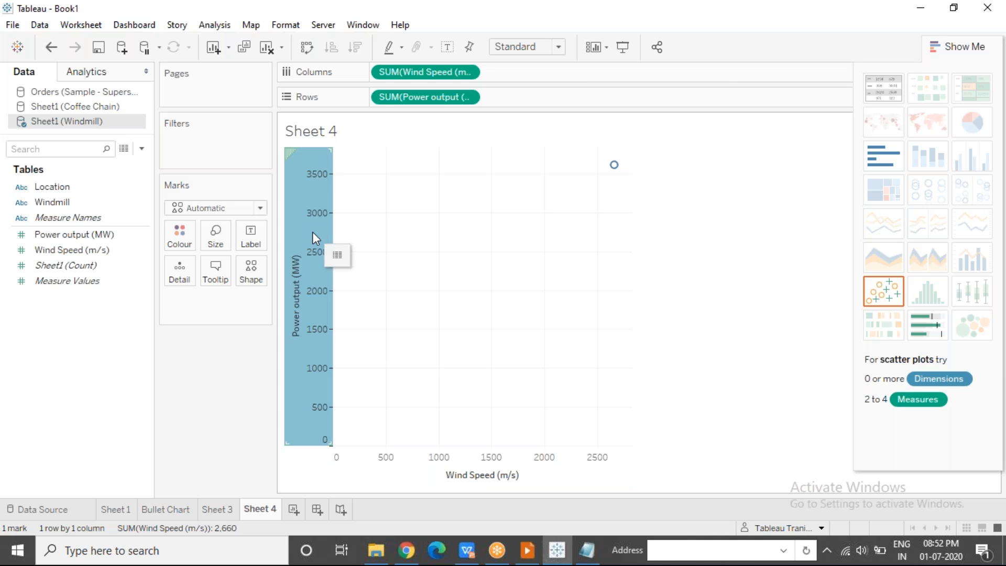
click(459, 92)
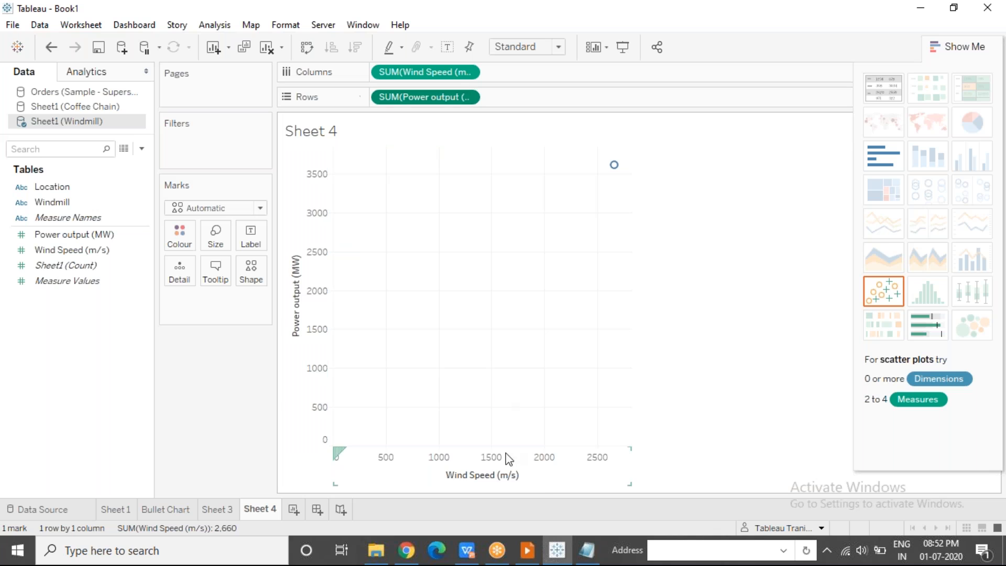
click(505, 466)
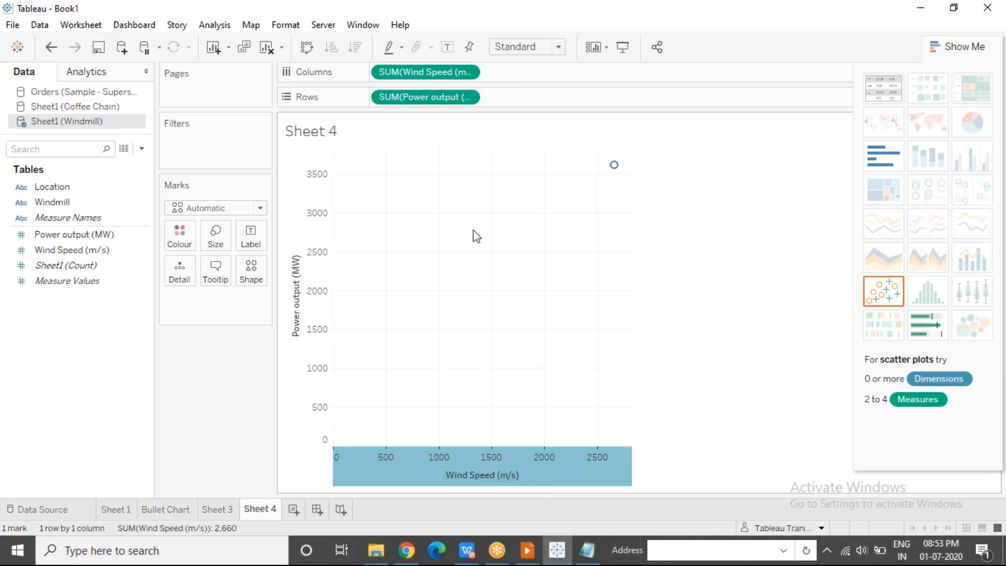
click(425, 70)
click(442, 260)
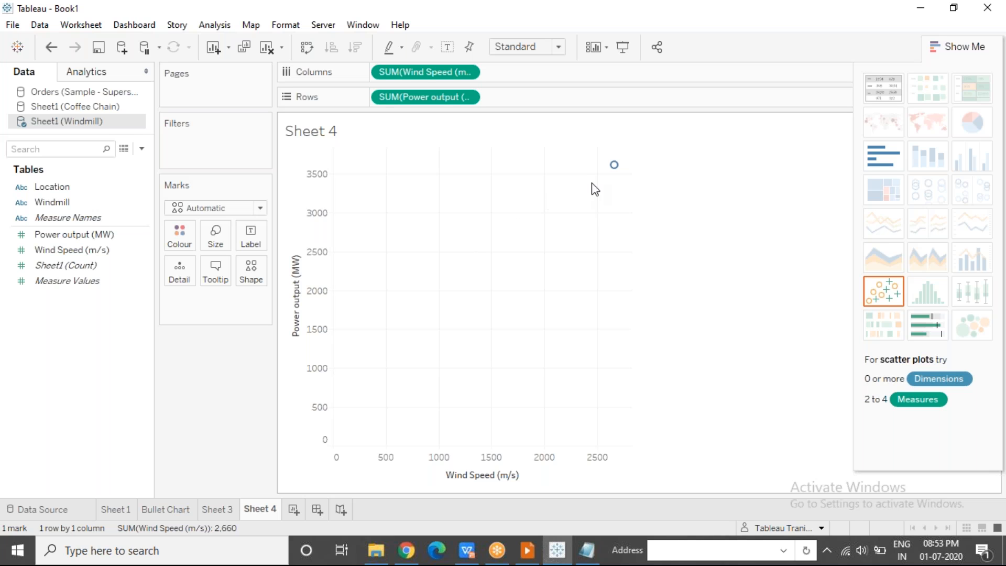
mouse_move(613, 174)
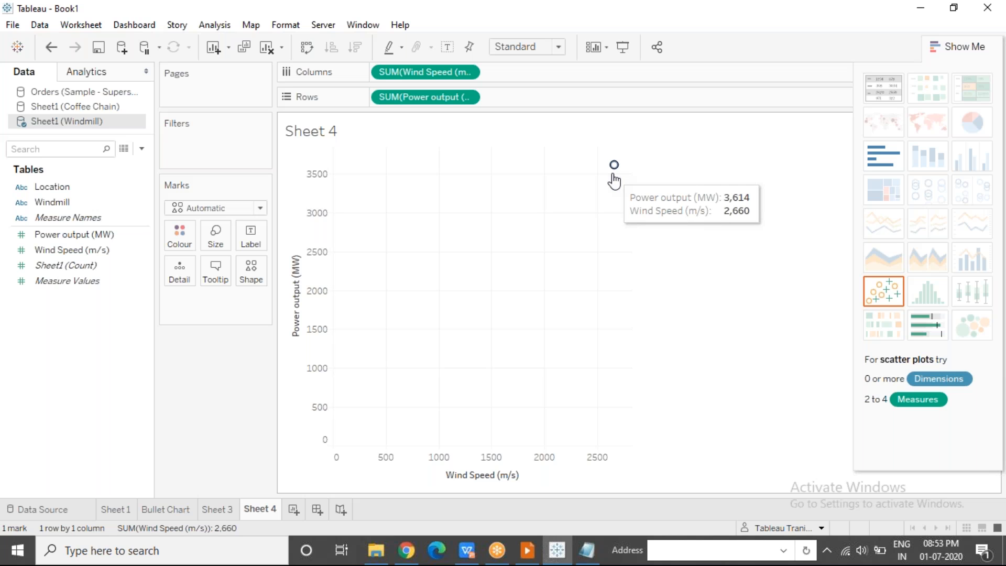
click(743, 95)
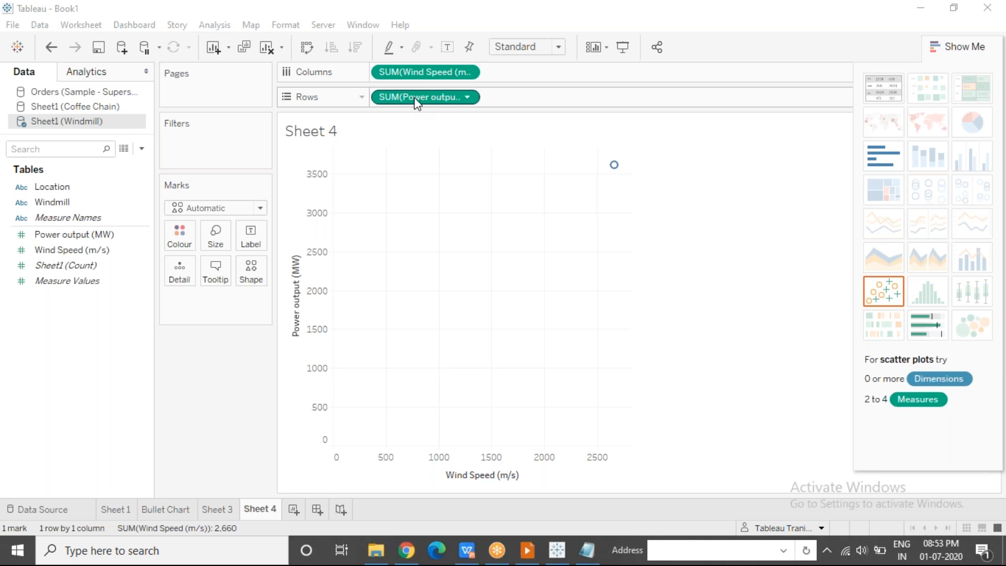
Step: Review the Power output and Wind Speed columns in the Windmill source data, and turn off measure aggregation for the scatter plot
click(123, 149)
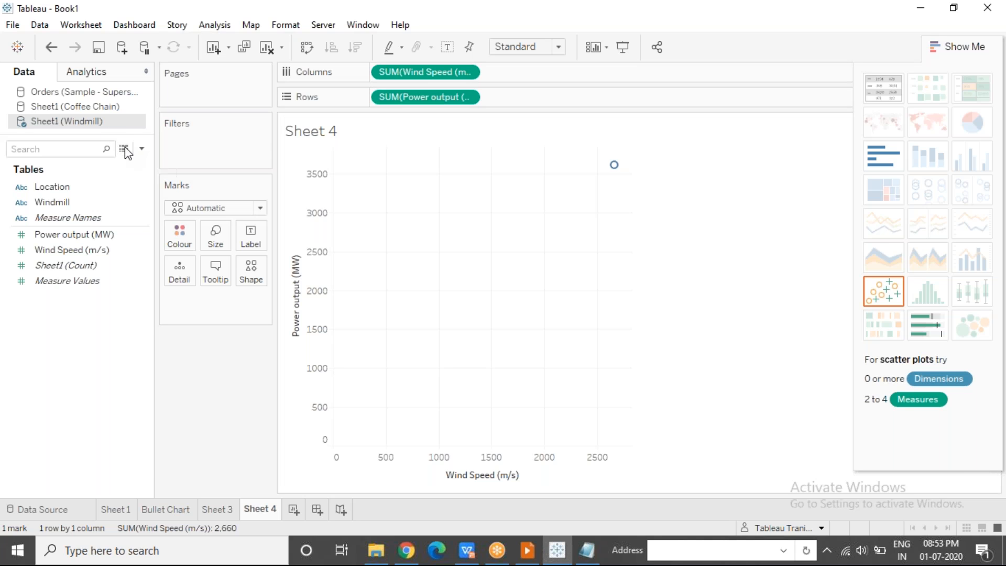
click(381, 160)
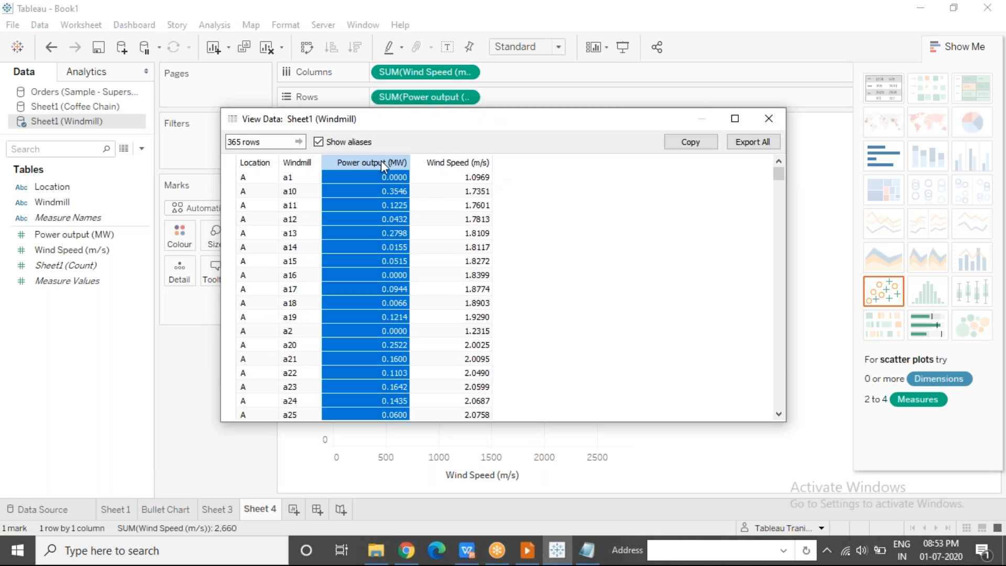
click(441, 165)
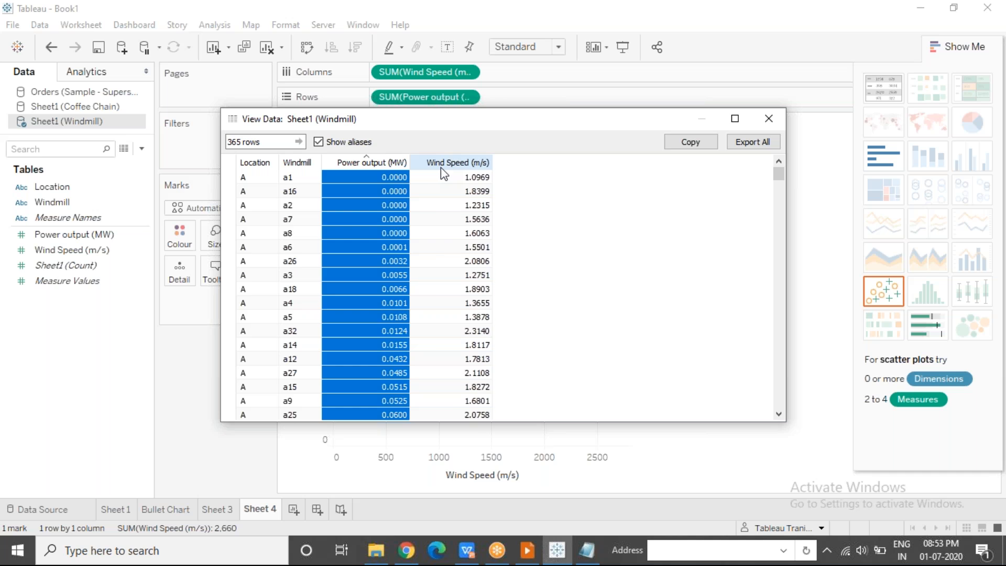
key(Escape)
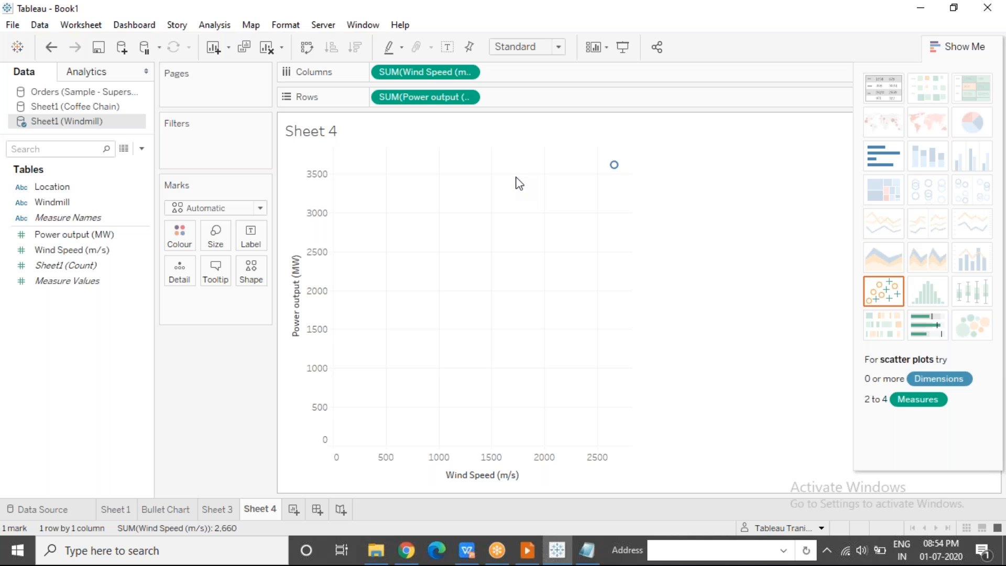
click(218, 26)
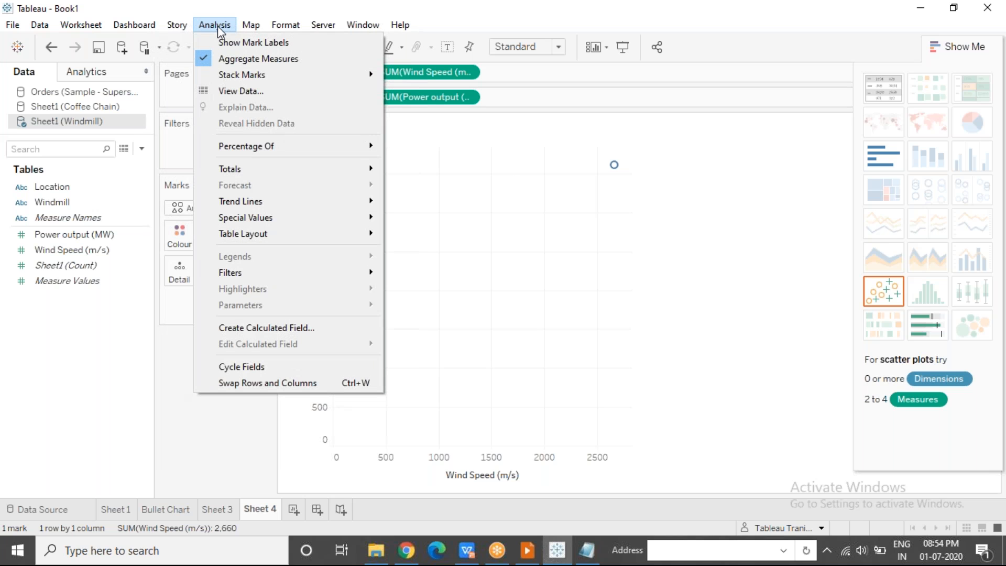
click(206, 59)
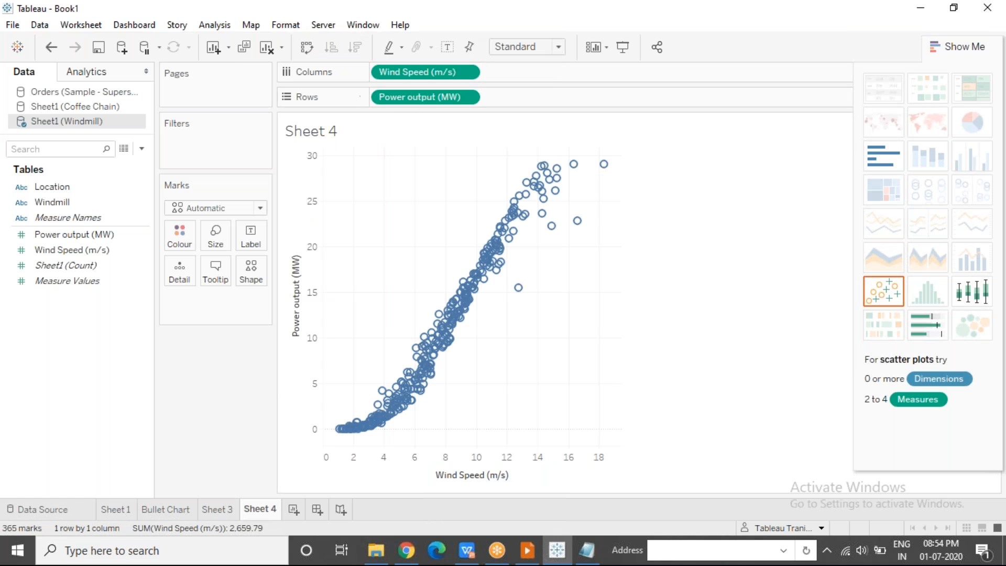
Step: Compare the Power output and Wind Speed values of windmills a1 and a10 in the source data with the individual plotted marks
click(124, 150)
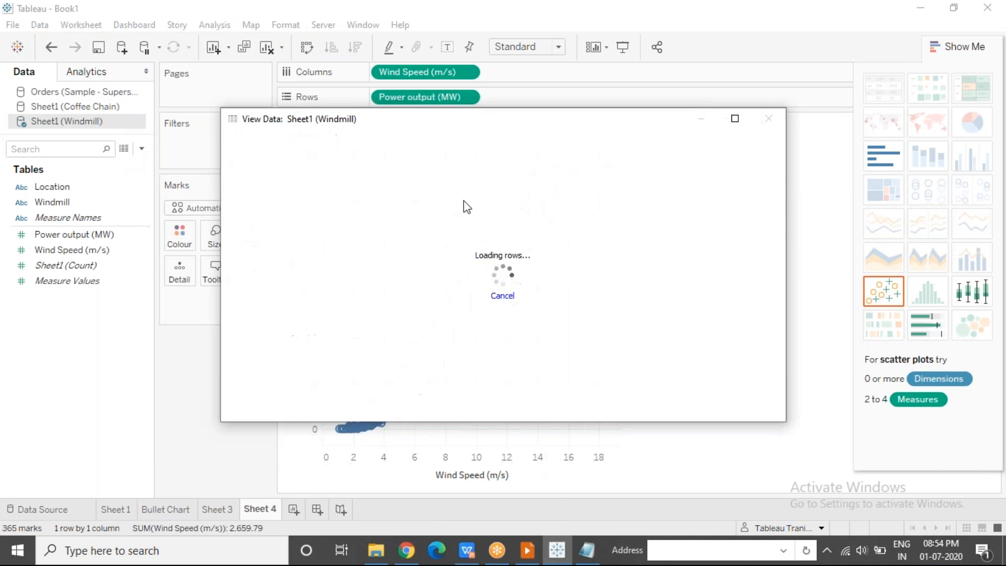
click(394, 177)
drag(394, 177, 438, 177)
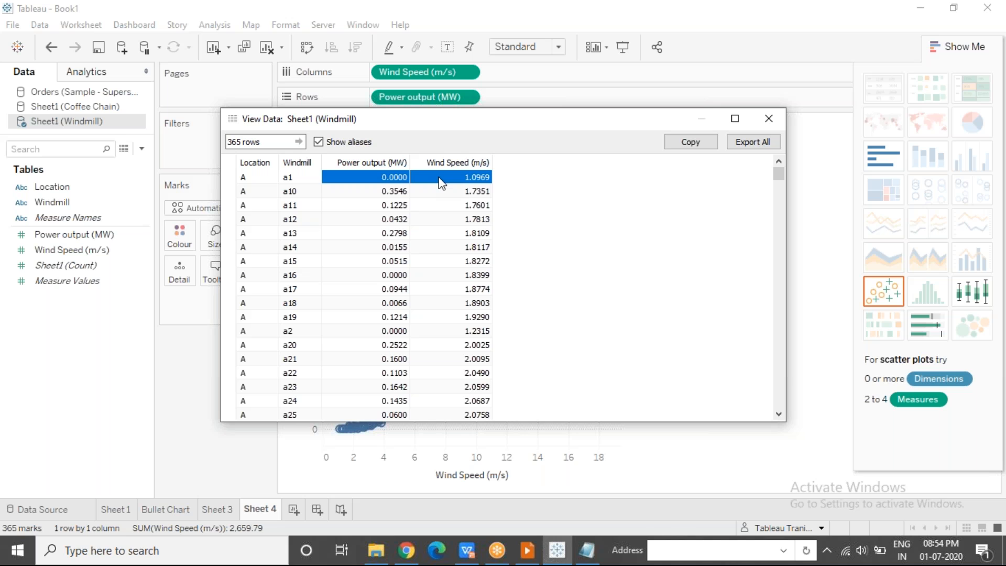
click(438, 178)
drag(365, 192, 484, 186)
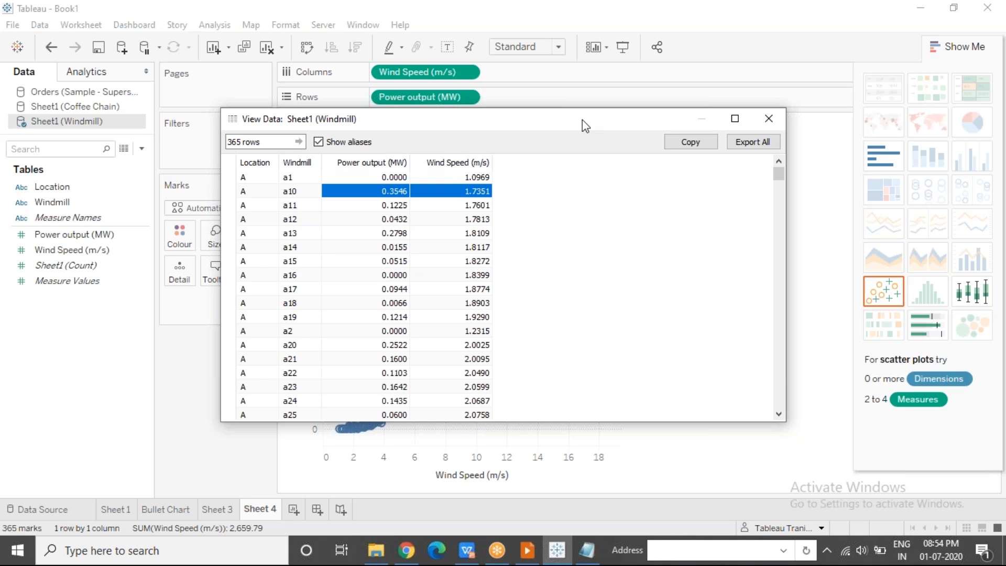
drag(581, 120, 422, 103)
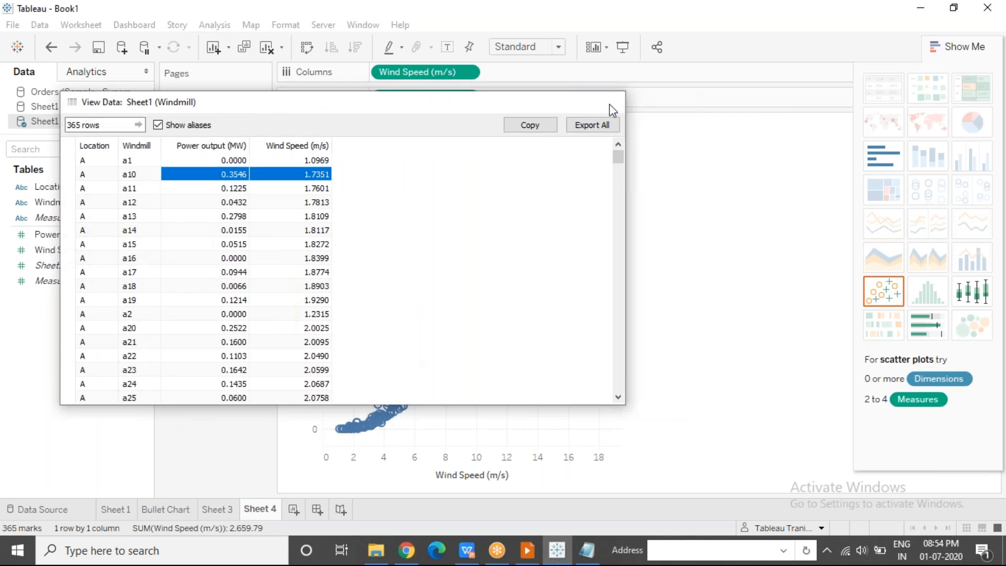
click(608, 105)
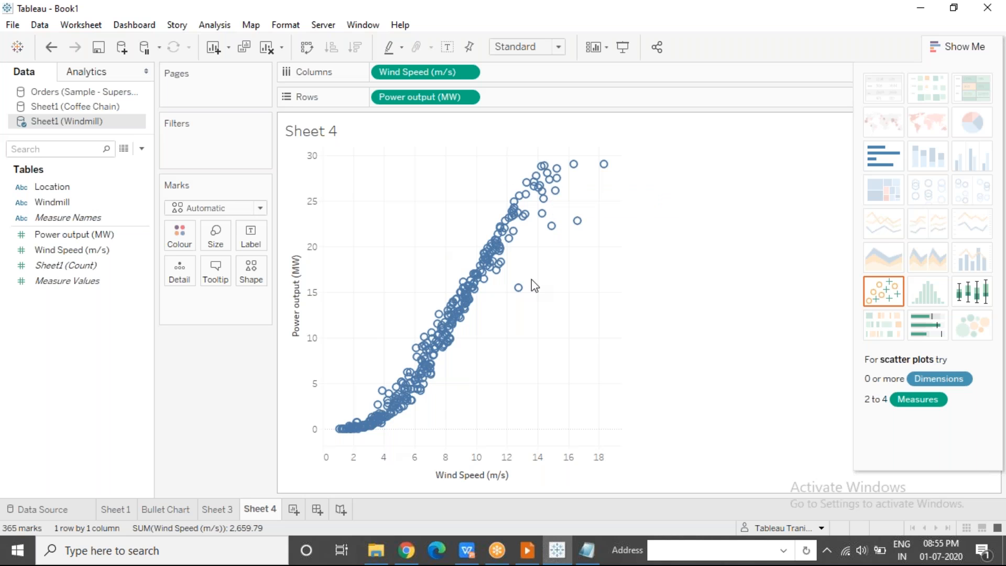
mouse_move(525, 231)
mouse_move(448, 350)
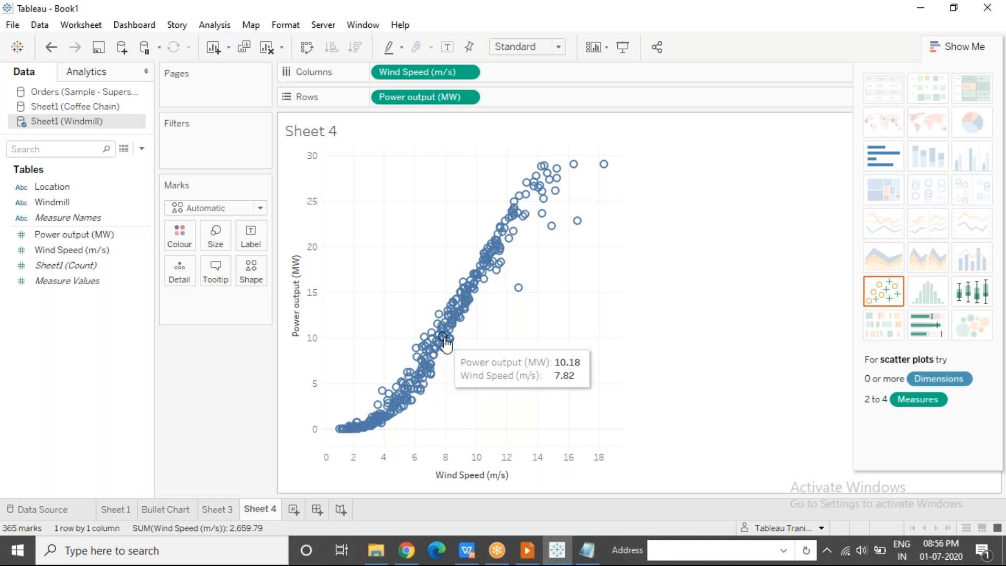
mouse_move(448, 314)
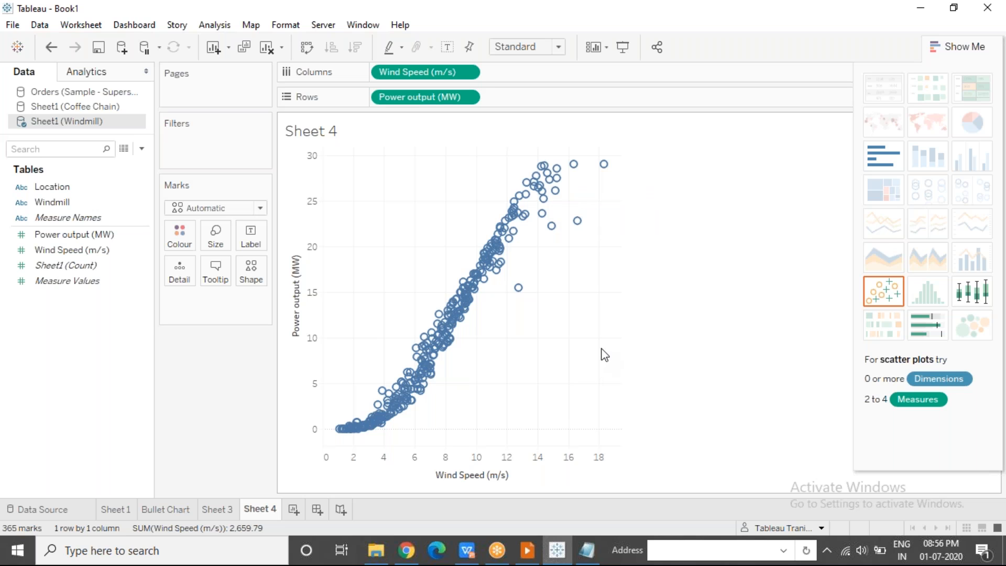
mouse_move(604, 164)
Step: Show a trend line on the Sheet 4 scatter plot and check its equation, R-Squared and P-value
right_click(523, 327)
mouse_move(597, 443)
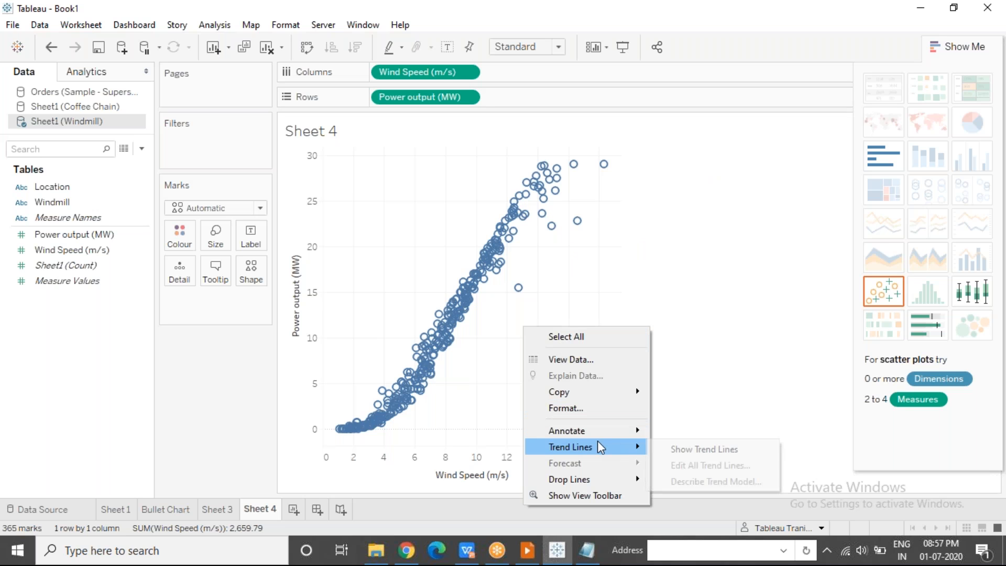
click(563, 261)
right_click(560, 256)
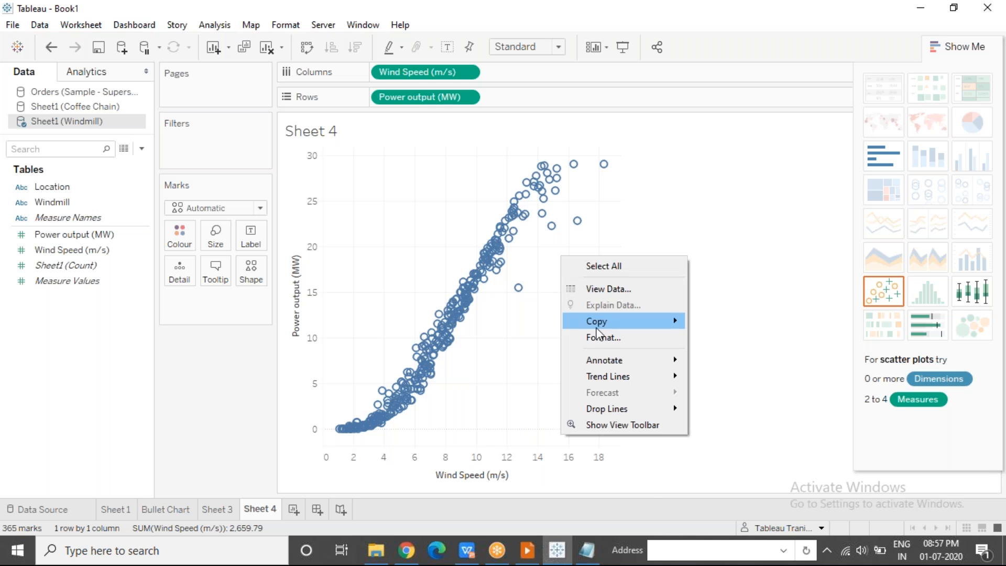
mouse_move(602, 375)
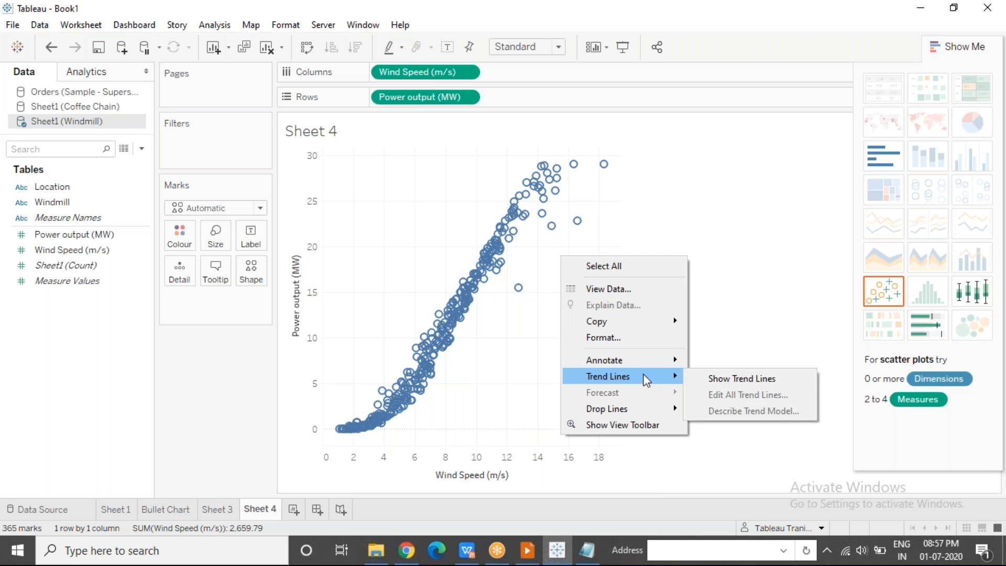
click(699, 381)
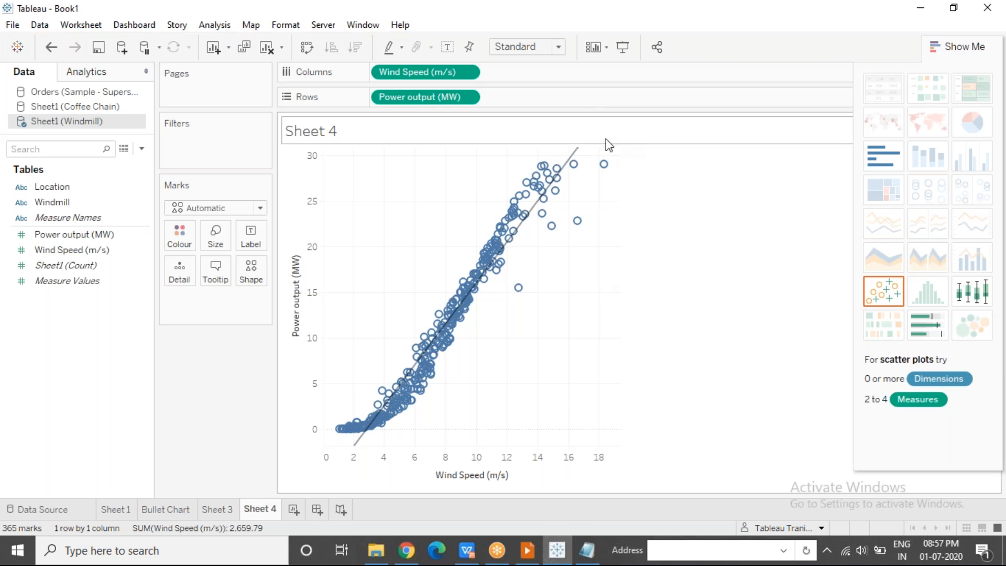
mouse_move(577, 149)
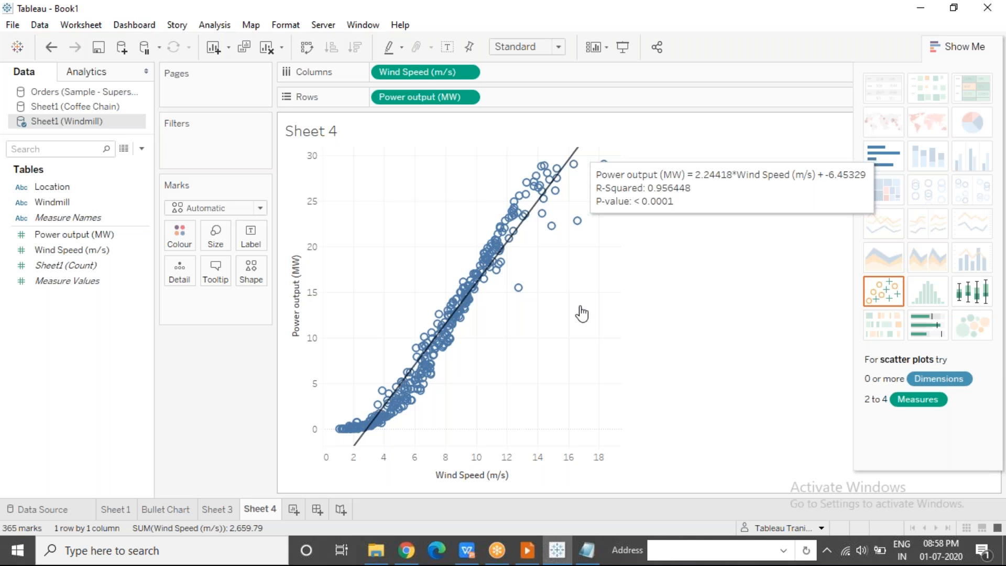
Step: Switch to Notepad and add the line "1) Create Scatter Plot" under the last Power Output question
click(589, 548)
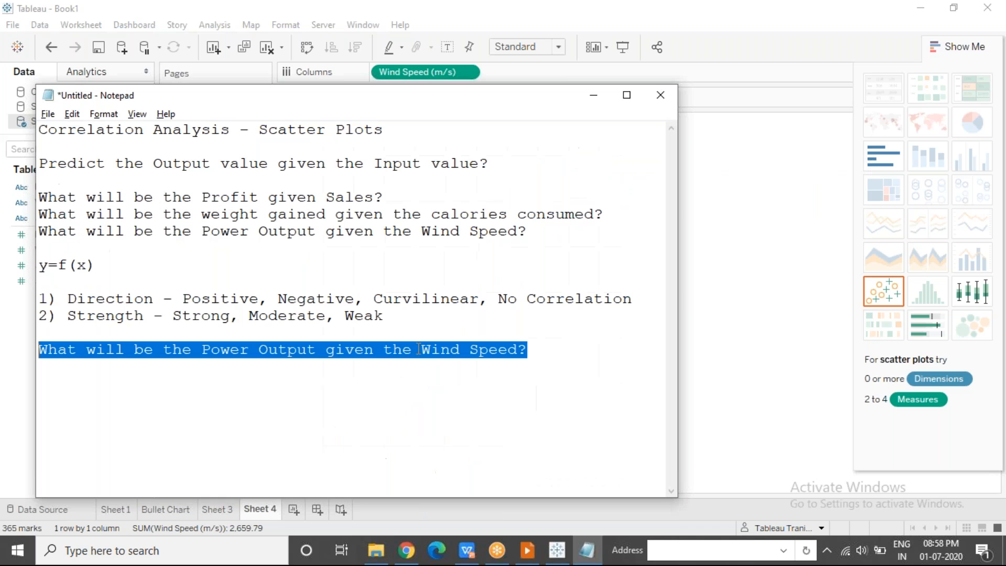
click(532, 350)
key(Return)
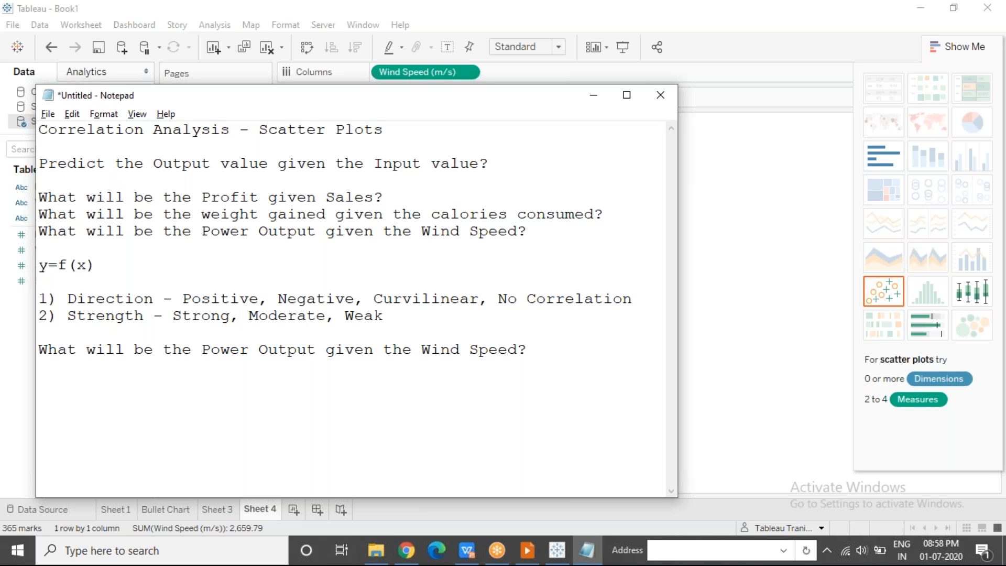
text(1) Create Scatter )
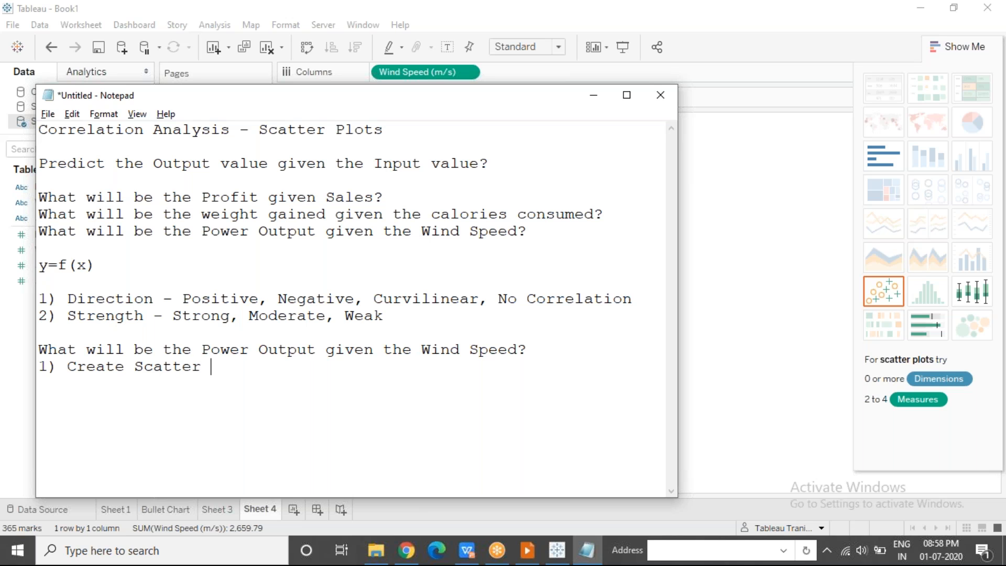
text(Plot)
key(Return)
Step: Add "2) Put a Trend Line" as the second step and start an indented line beneath it
text(2) Put )
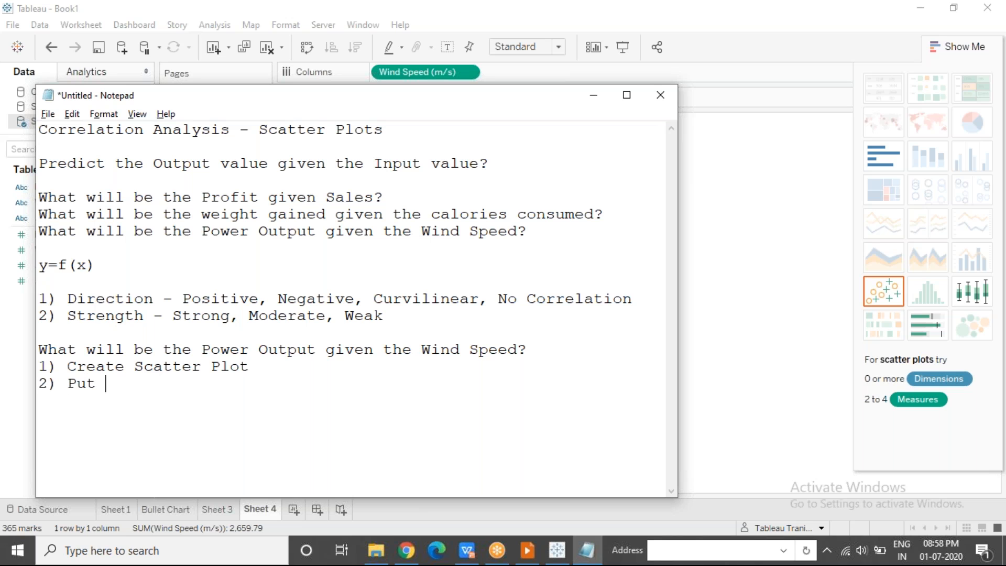
text(a Trend Line)
key(BackSpace)
key(BackSpace)
key(BackSpace)
text(ine)
key(Return)
key(Tab)
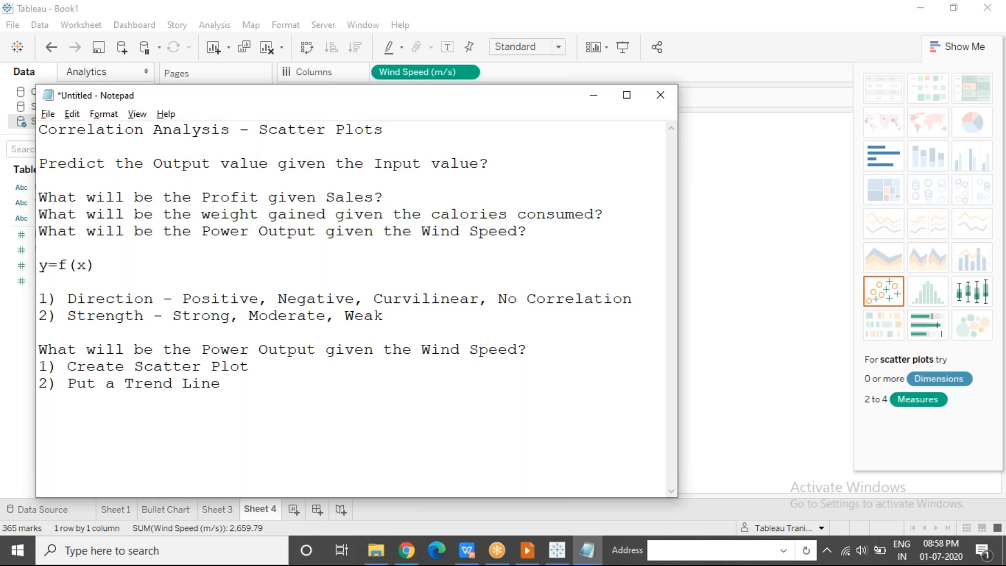
Step: Narrow Notepad to reveal the trend line's equation and note it as the indented line "Power Output = 2.2418 * Wind Speed + -6.45"
drag(97, 265, 38, 262)
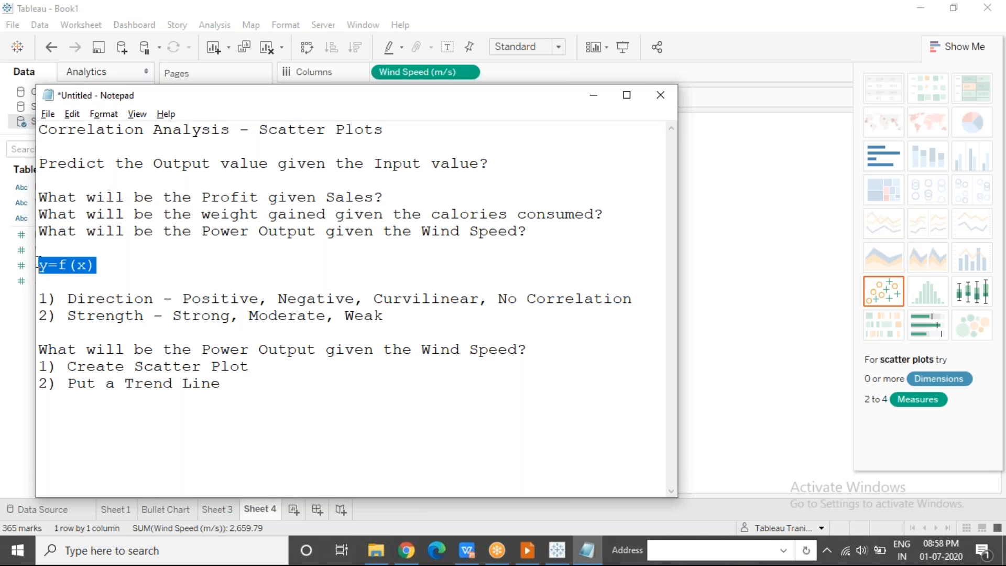
click(170, 403)
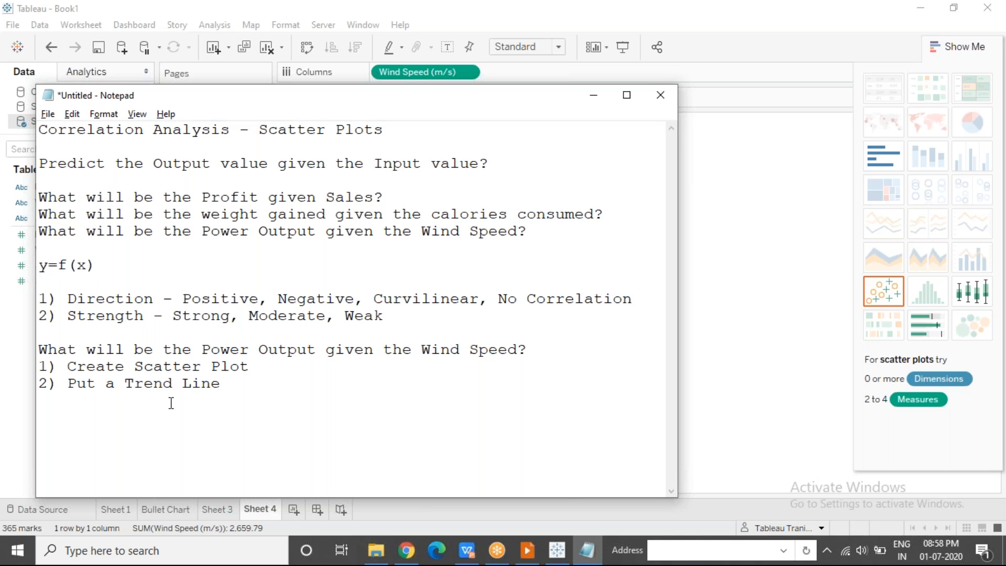
text(Power Output =)
click(742, 63)
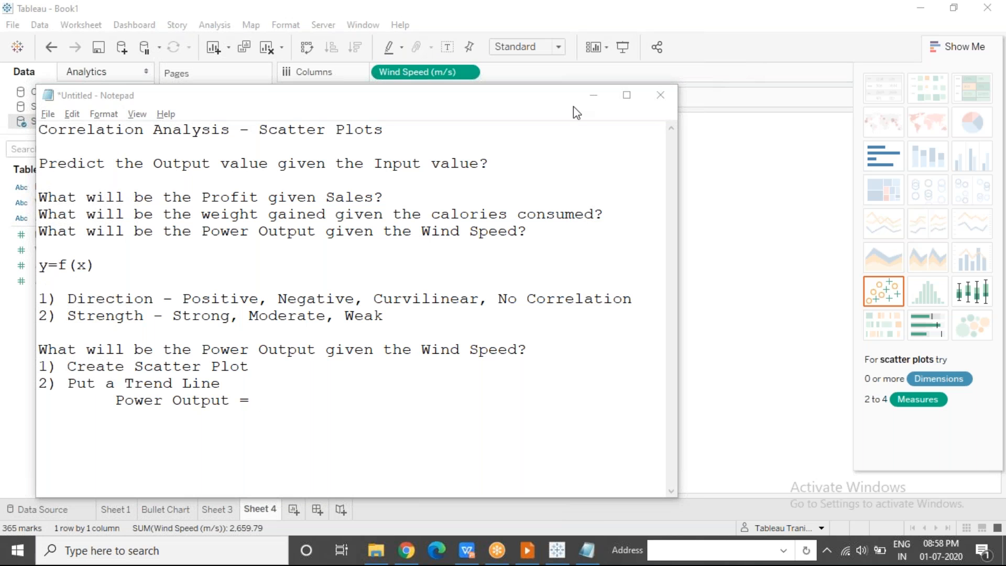
drag(678, 186, 544, 180)
mouse_move(575, 158)
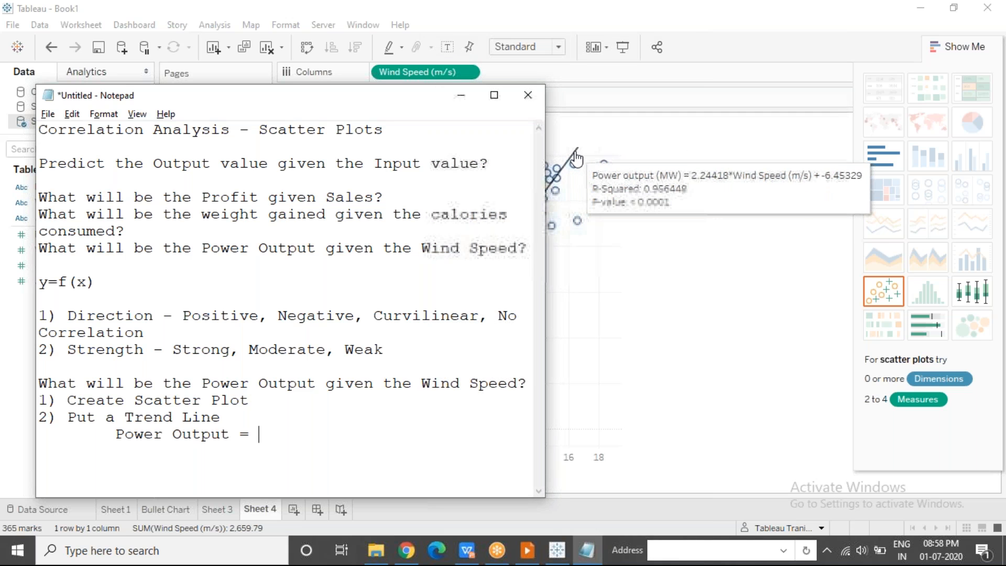
text(2.2)
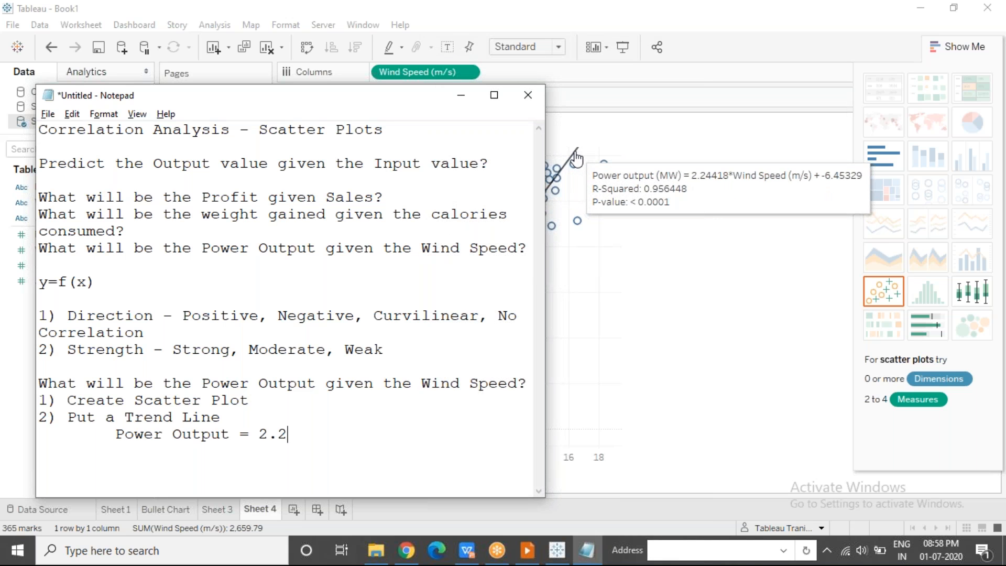
text(418 * Wind Sp)
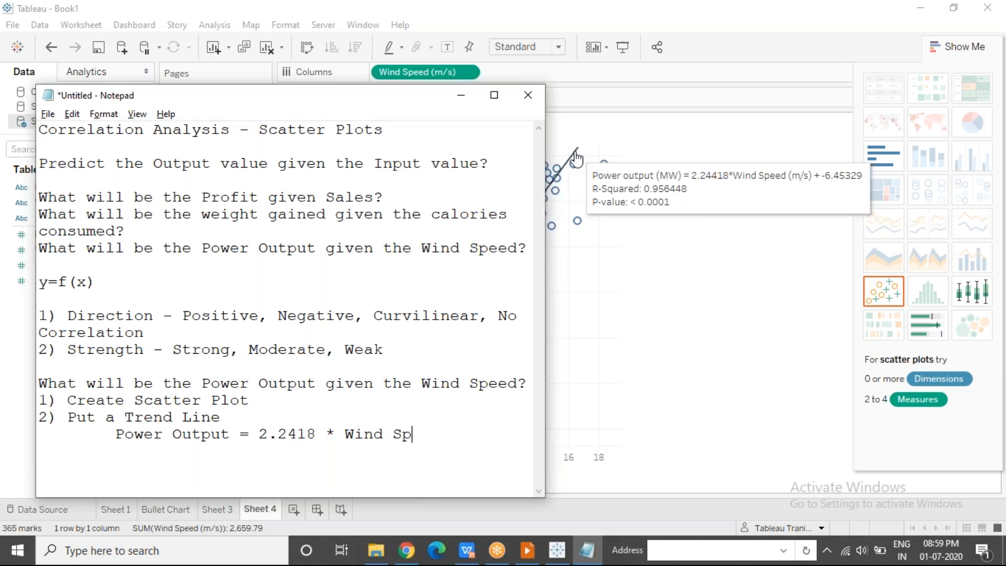
text(eed + -6.45)
key(Return)
key(Tab)
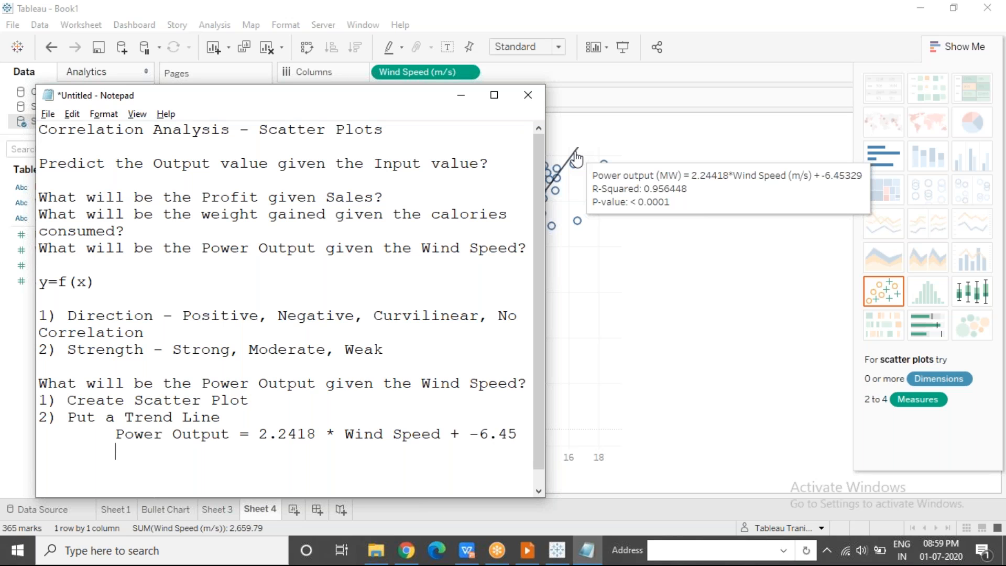
Step: Add the indented lines "Equation of a Straight line" and "y=mx+c, m slope" beneath the Power Output equation
text(Equation o a)
key(BackSpace)
key(BackSpace)
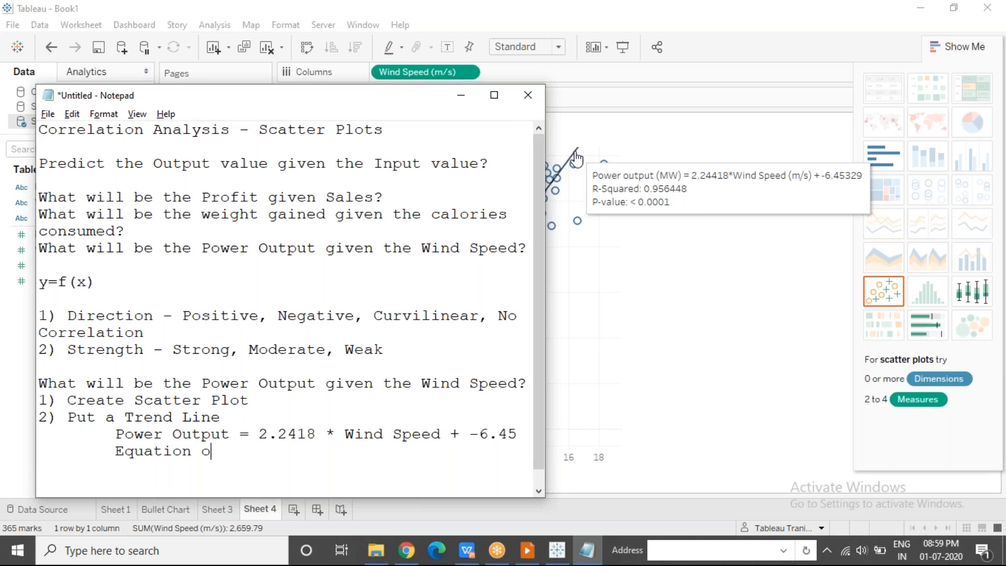
text(f a Straight line)
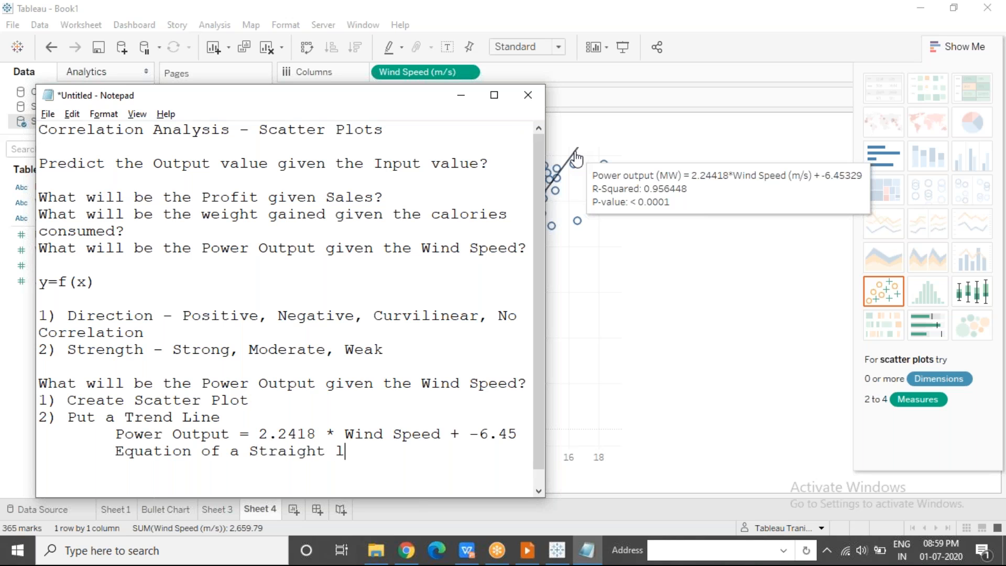
key(Return)
key(Tab)
text(y=mx+)
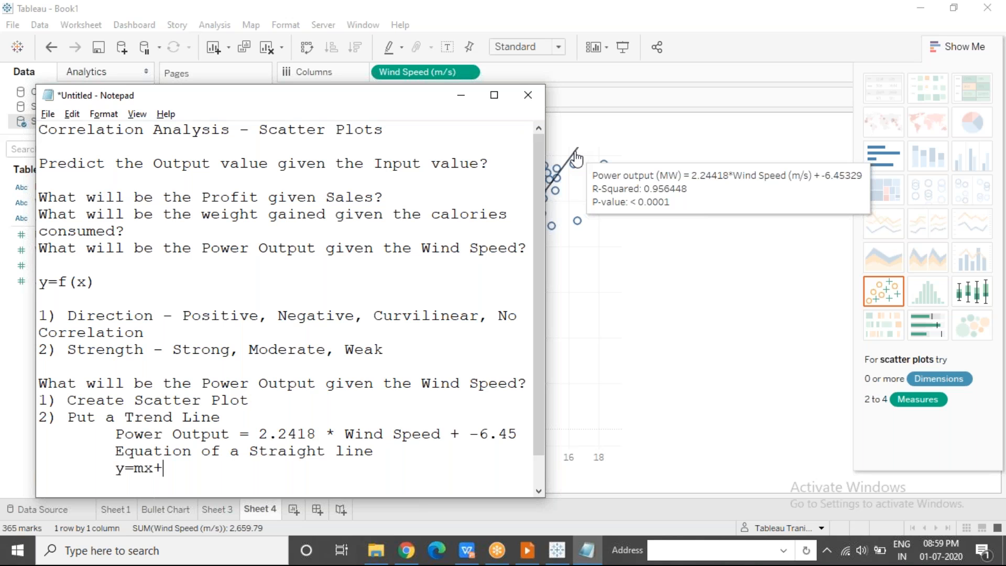
text(c, m slope)
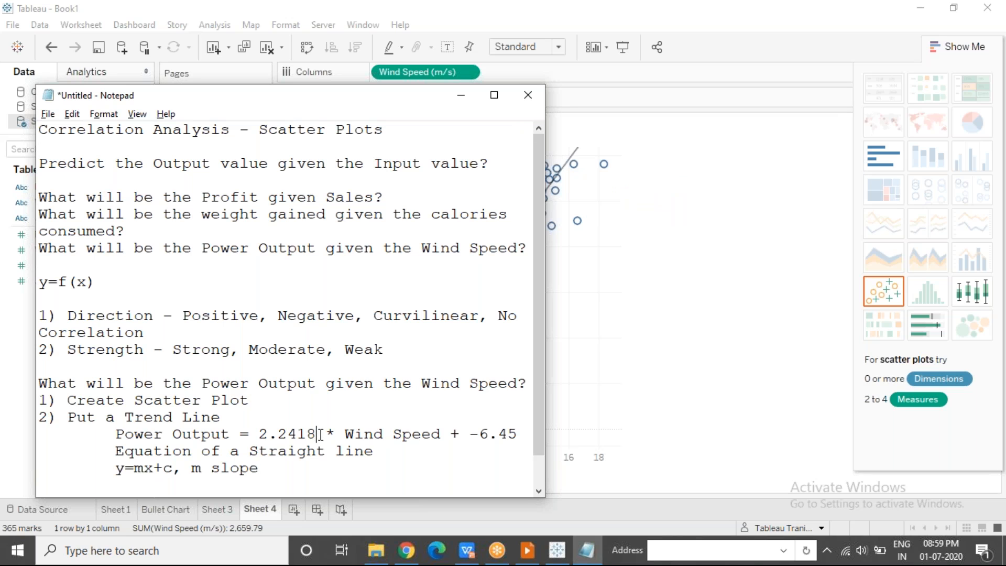
Step: Highlight the slope value in the Power Output equation and extend the y=mx+c line with ", c y-intercept"
drag(317, 434, 259, 434)
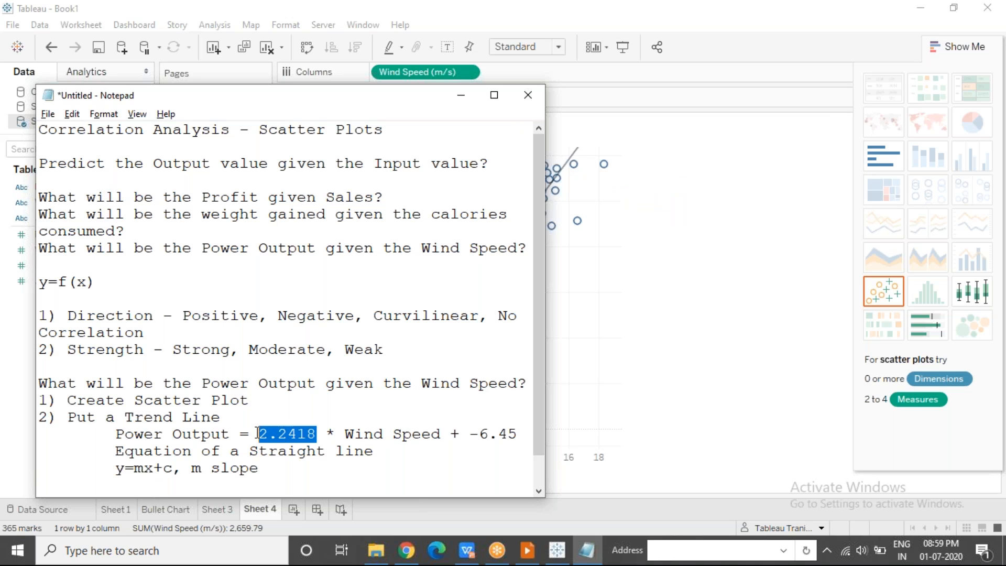
click(326, 434)
drag(326, 434, 251, 434)
click(272, 470)
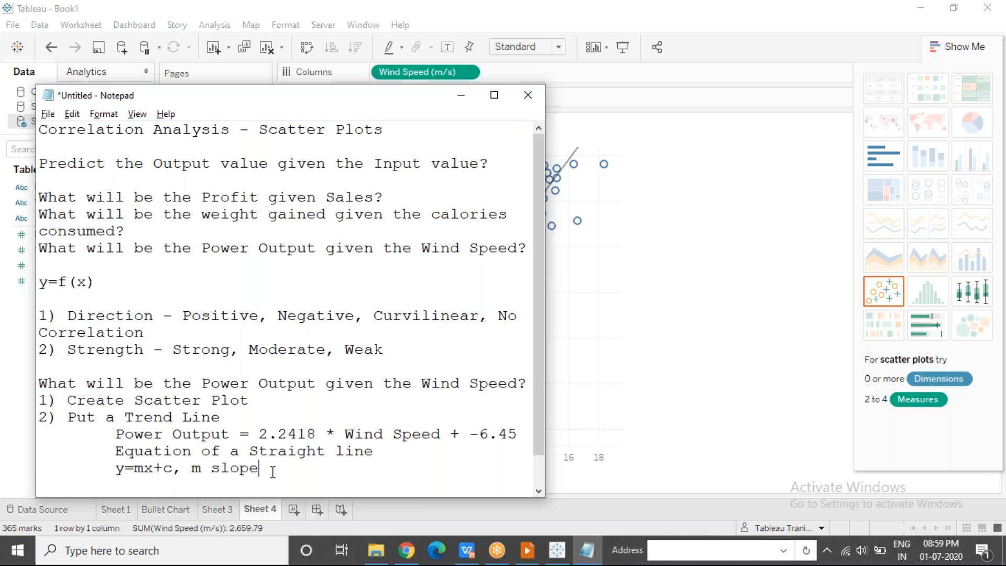
text(, c y-intercept)
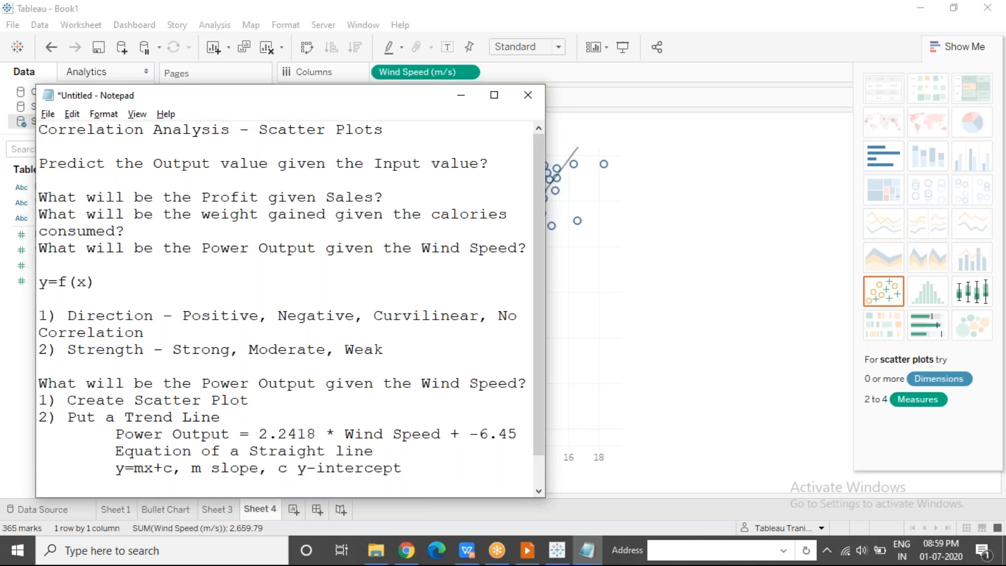
Step: Return to Tableau and examine the trend line through the mark near 11 m/s and the outlier below the line near 13 m/s
click(461, 96)
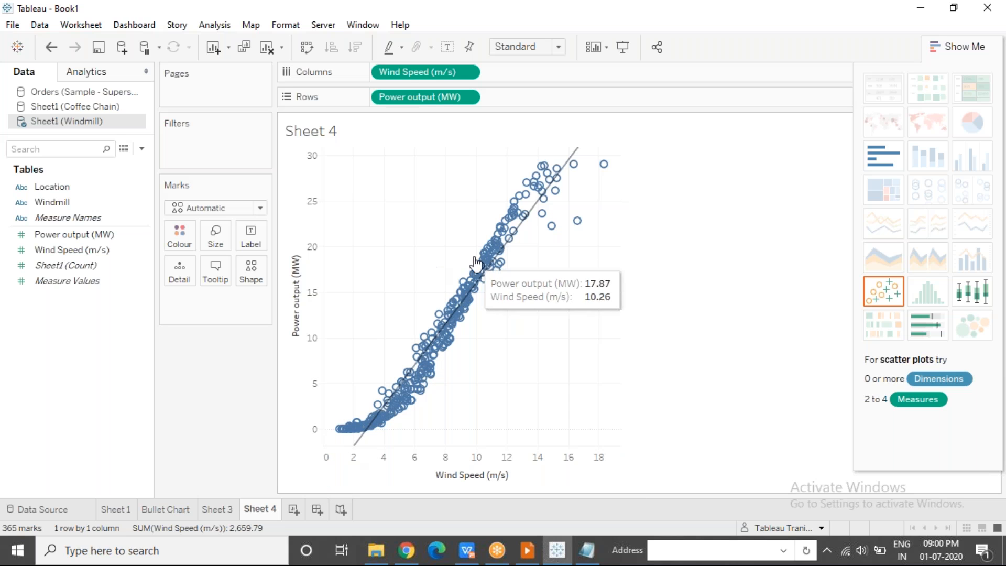
click(490, 244)
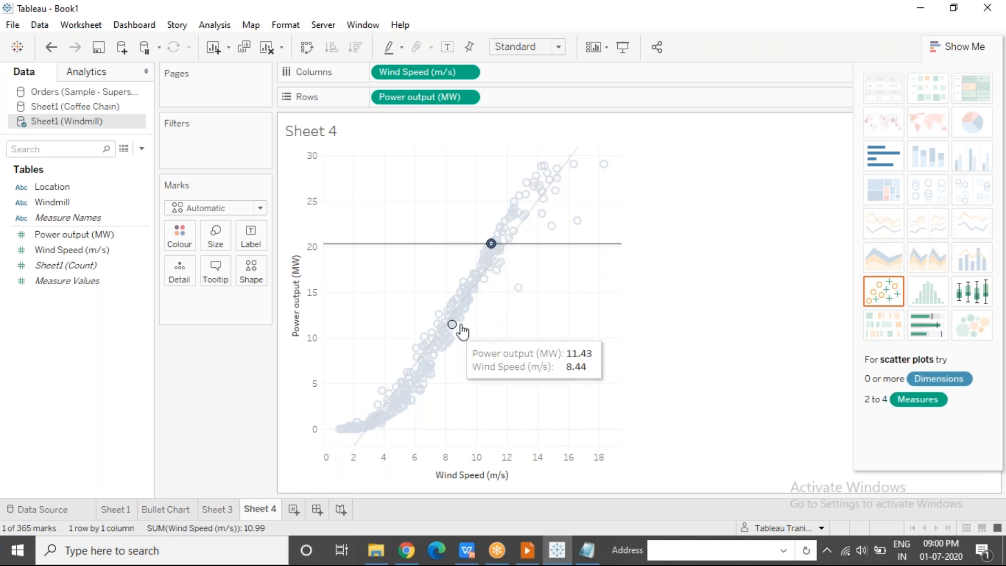
ctrl+click(518, 291)
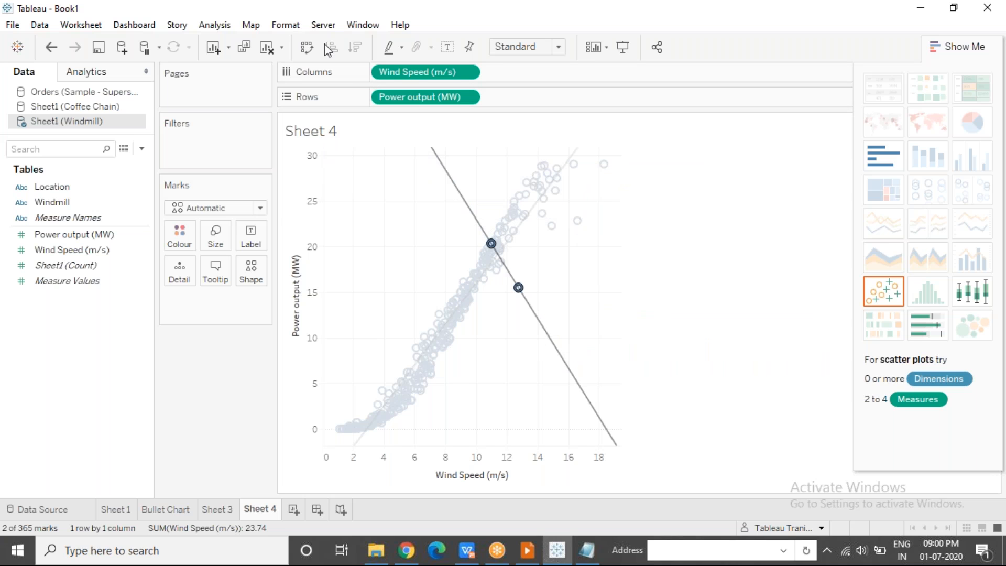
mouse_move(449, 180)
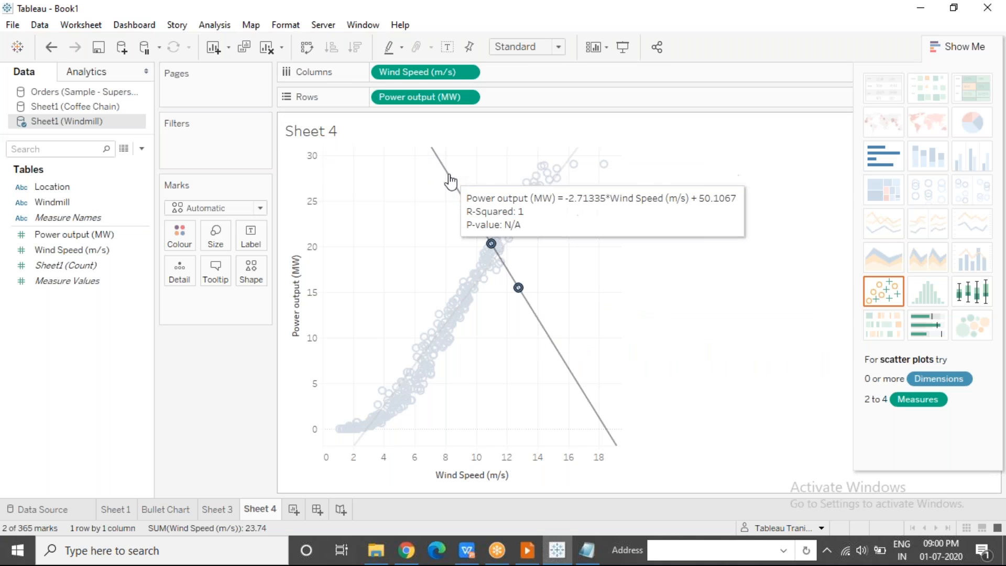
click(402, 288)
Step: Examine the trend line through the outlier near 13 m/s and a mark near 7.5 m/s, and clear the mark selection
click(517, 288)
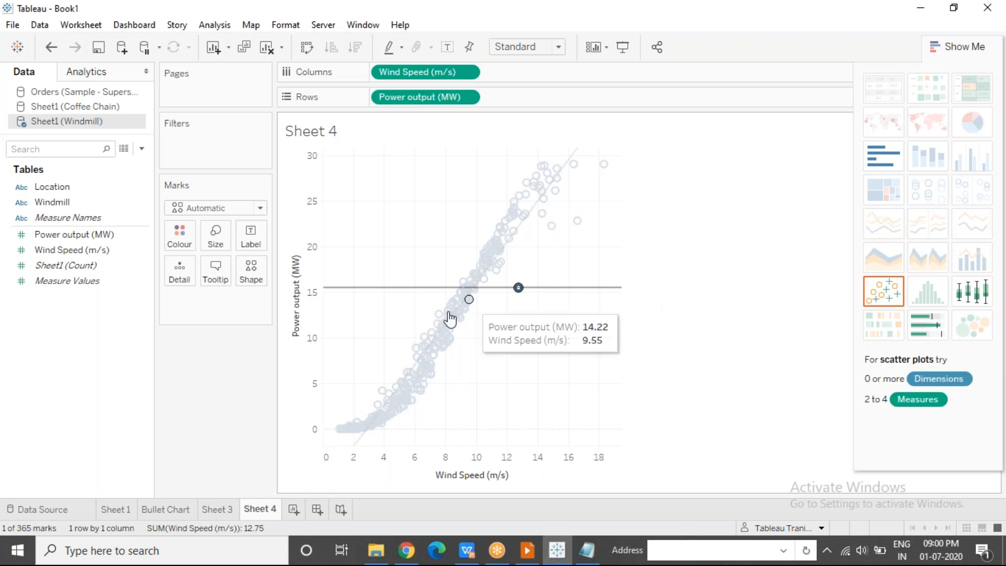
ctrl+click(438, 323)
mouse_move(564, 276)
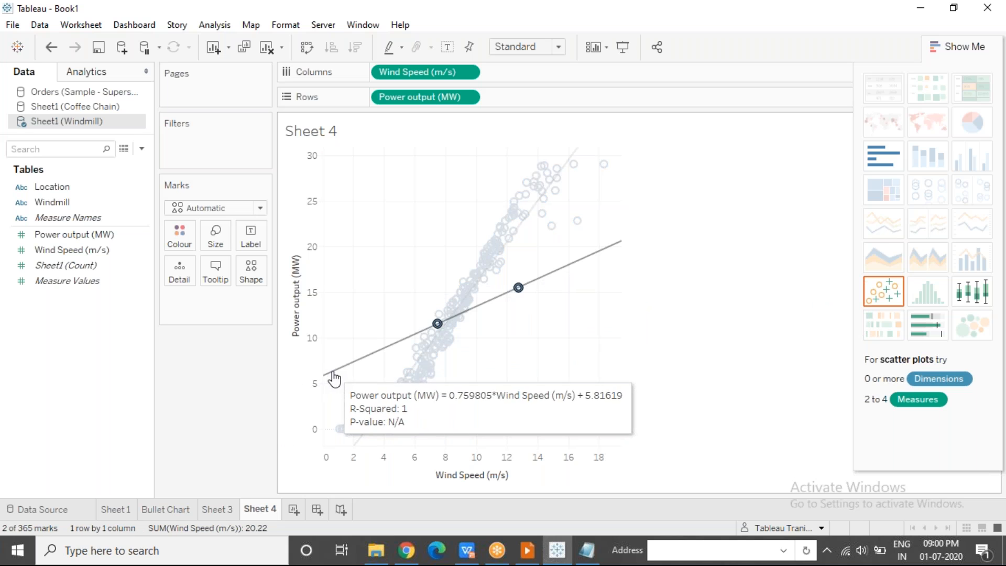
click(558, 335)
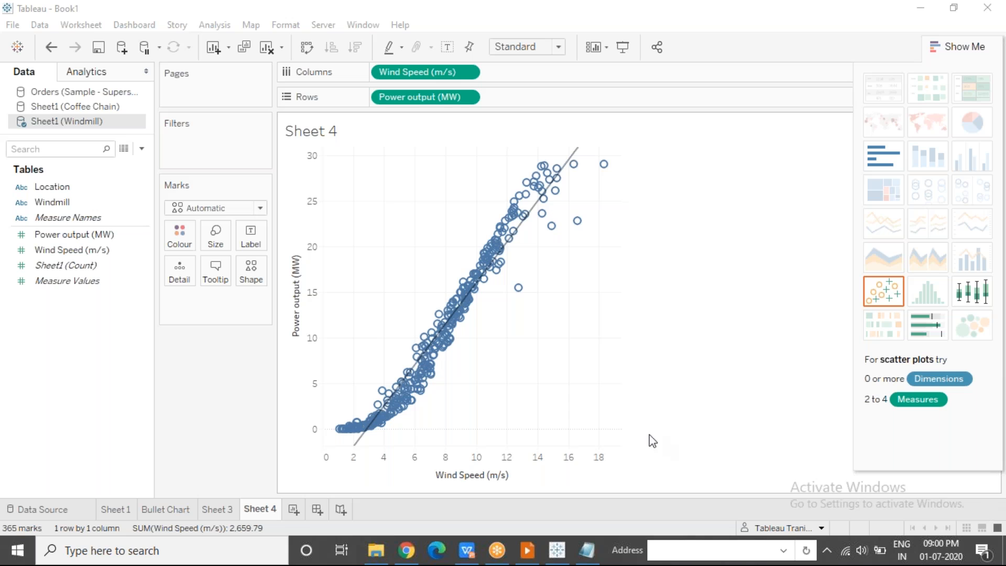
click(551, 352)
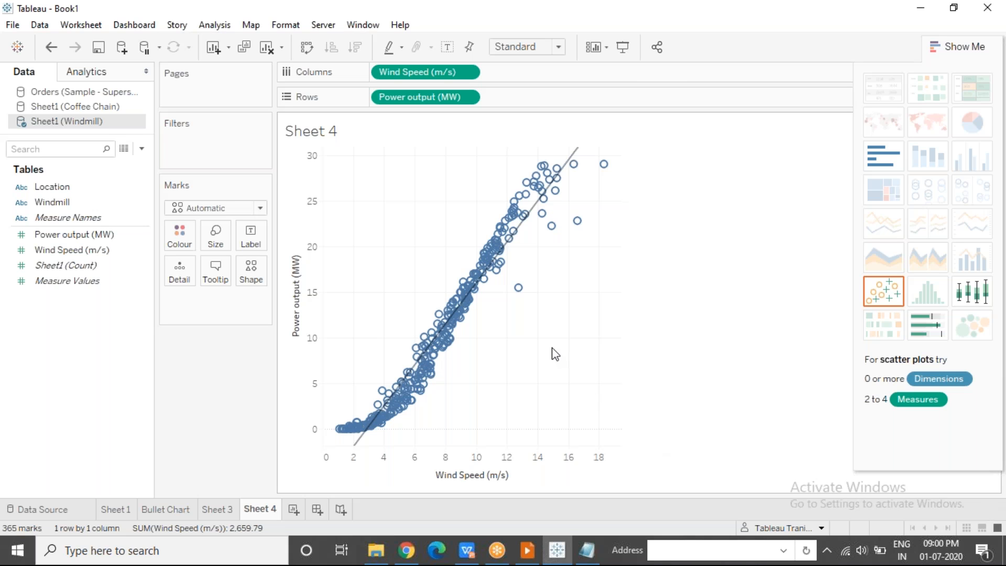
Step: Switch to Notepad, add "R-Squared Value (Cefficient of Determiantion)" below the y=mx+c line after a blank line, and widen the window to fit it
click(587, 550)
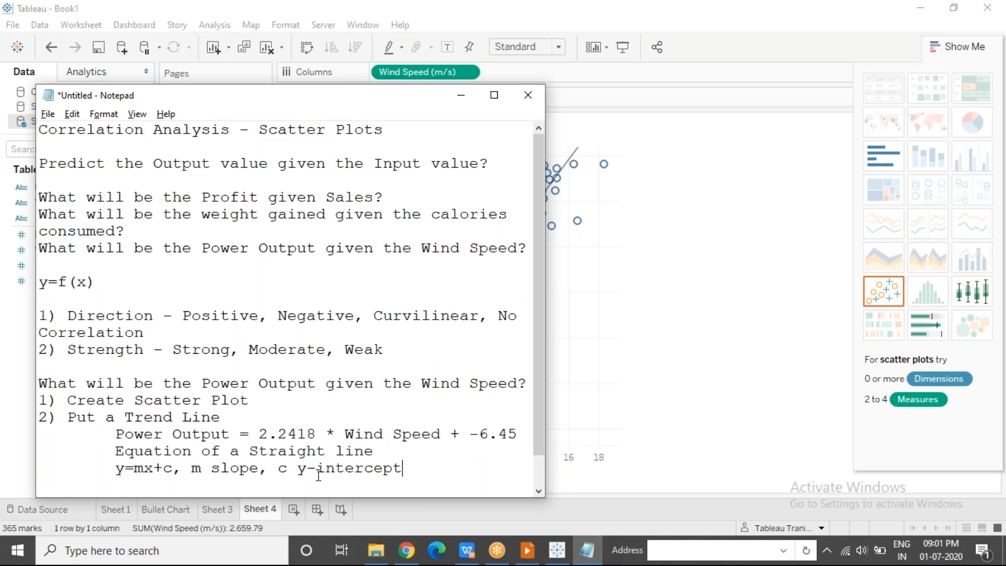
drag(404, 468, 115, 468)
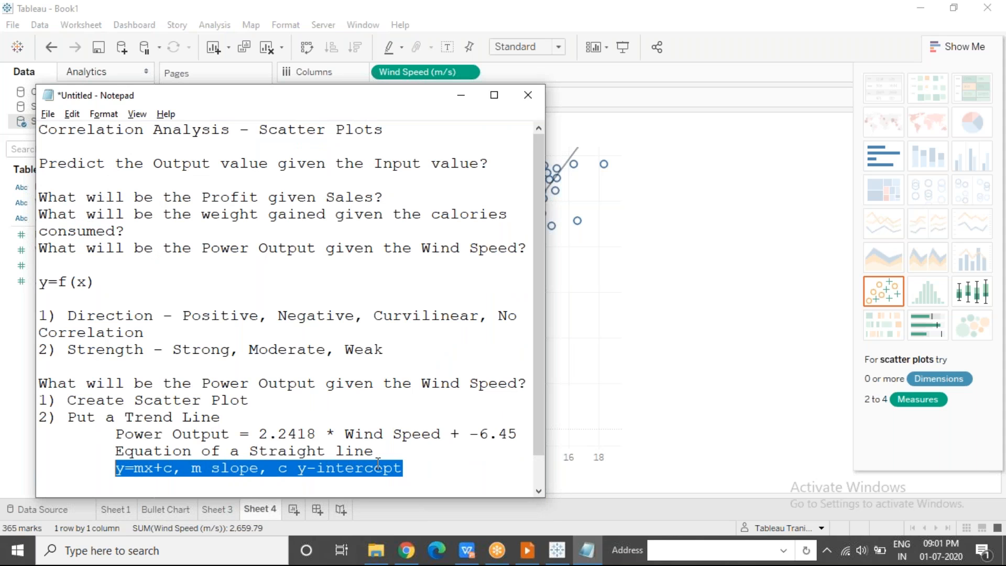
click(448, 471)
key(Return)
key(Return)
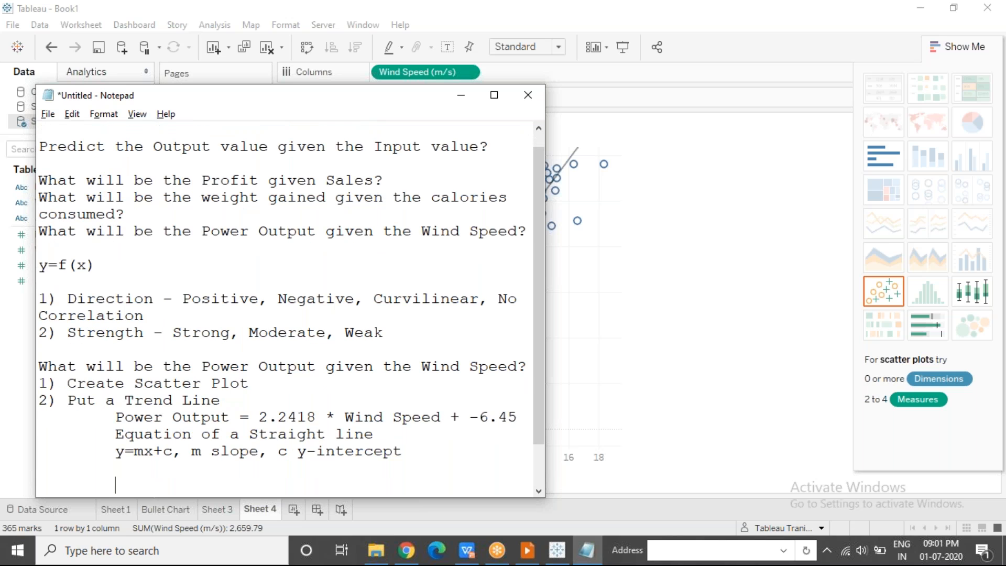
text(R-Sqaured)
key(BackSpace)
key(BackSpace)
key(BackSpace)
key(BackSpace)
key(BackSpace)
key(BackSpace)
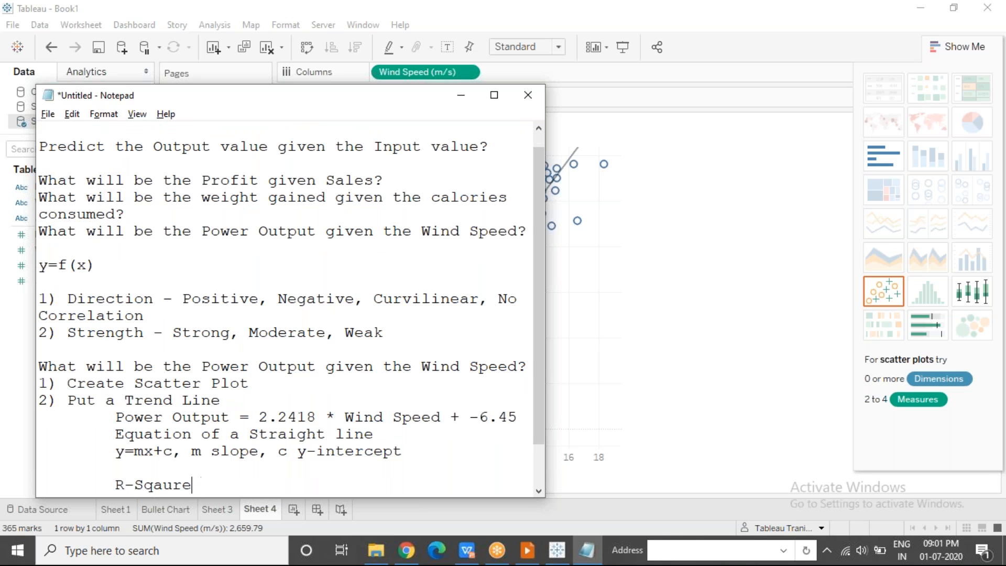
text(uared Value (Ceffic)
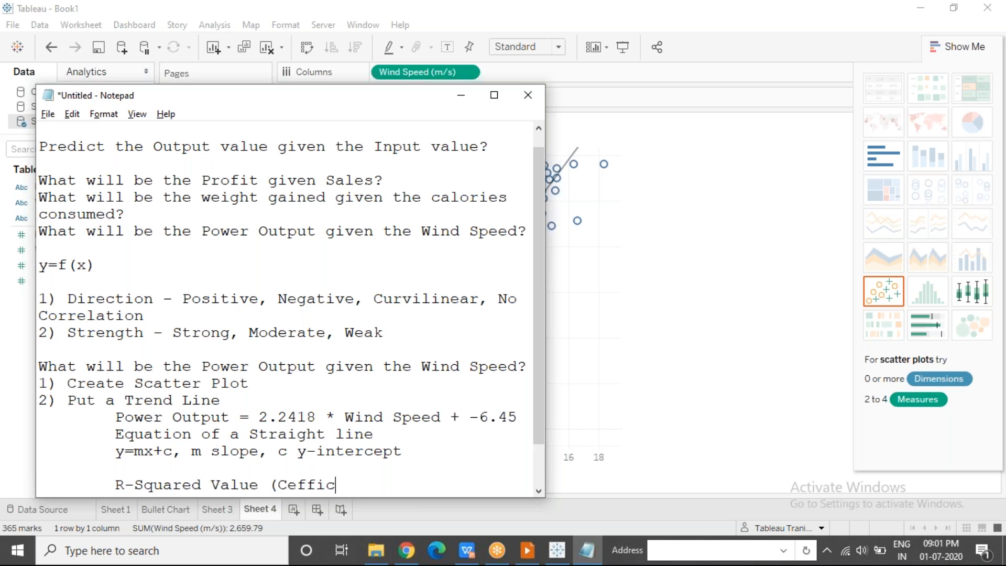
text(ient of De)
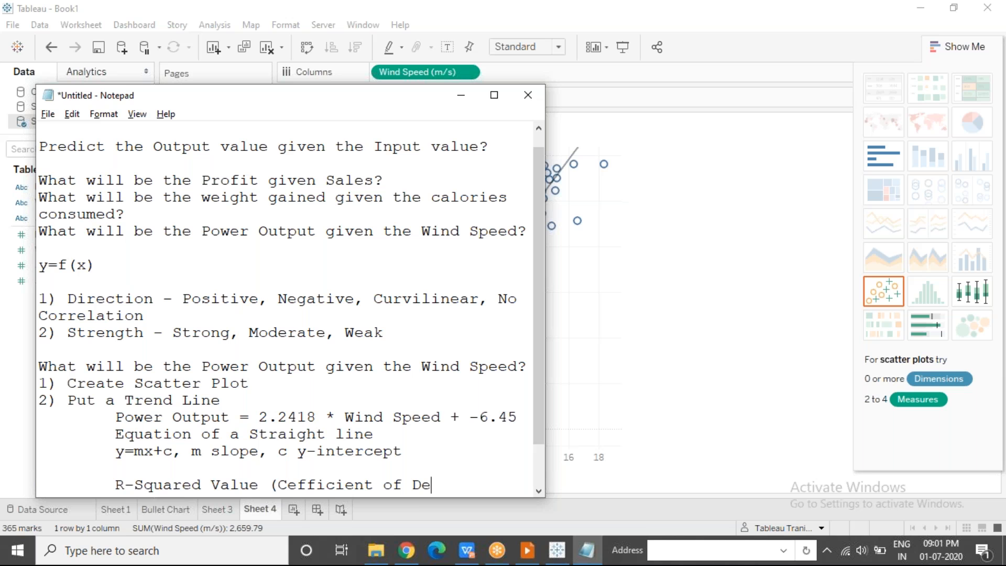
text(termiantion))
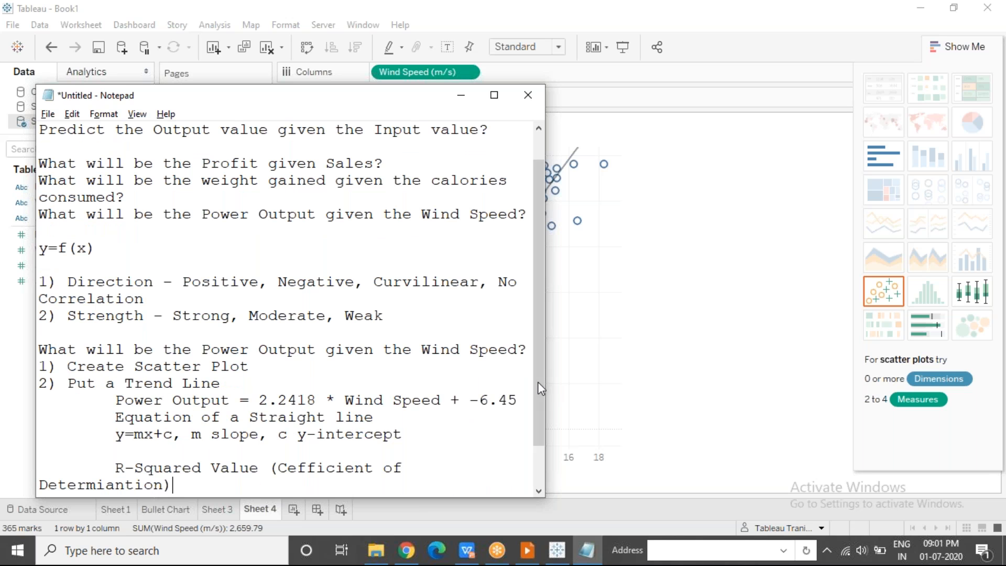
drag(545, 381, 570, 382)
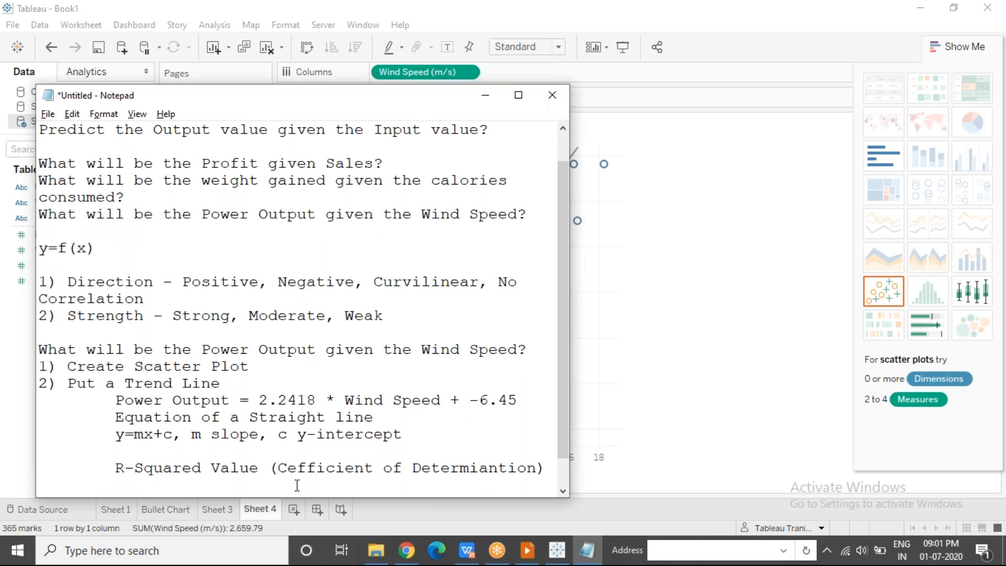
Step: Correct the R-Squared line's spelling to "Coefficient" and add the line "> 0.8 Strong" beneath it
click(288, 468)
text(o)
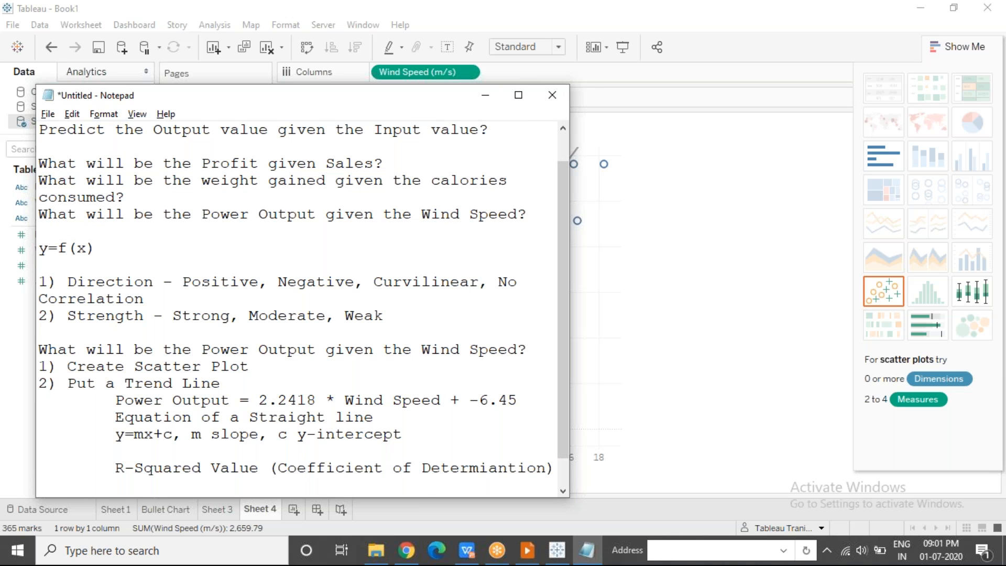
key(End)
key(Return)
key(Tab)
text(> 0.8 Strong)
key(Return)
key(Tab)
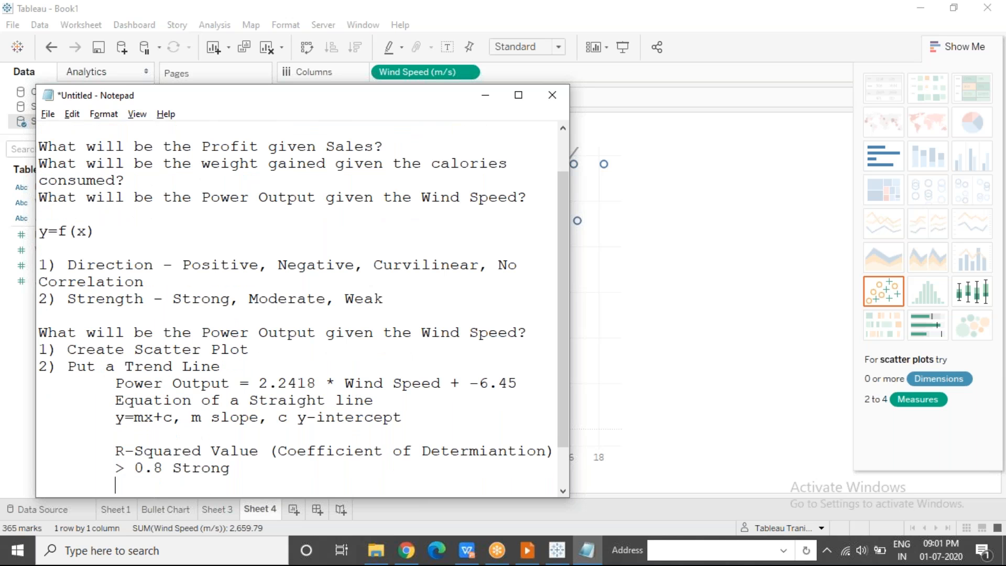
Step: Add the threshold "0.65 to 0.8 Moderate" to the R-Squared notes
text(0.65 to 0.8 Modeta)
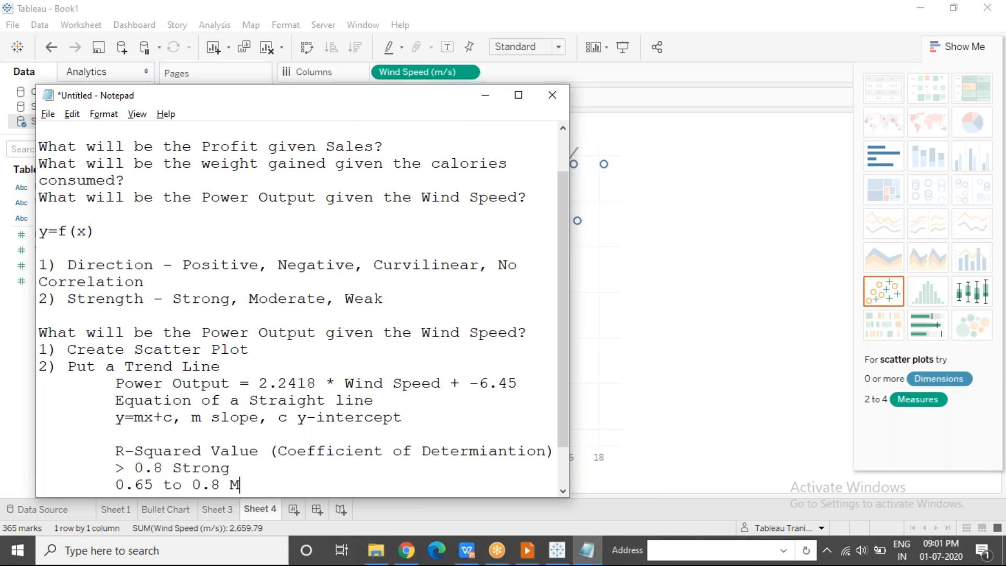
key(BackSpace)
key(BackSpace)
key(BackSpace)
text(rate)
key(Left)
key(Left)
key(Left)
key(Left)
text(e)
key(End)
Step: Add the threshold "<0.65 Weak" as the last R-Squared line, leaving a blank line below
key(Return)
key(Tab)
text(<0.65 )
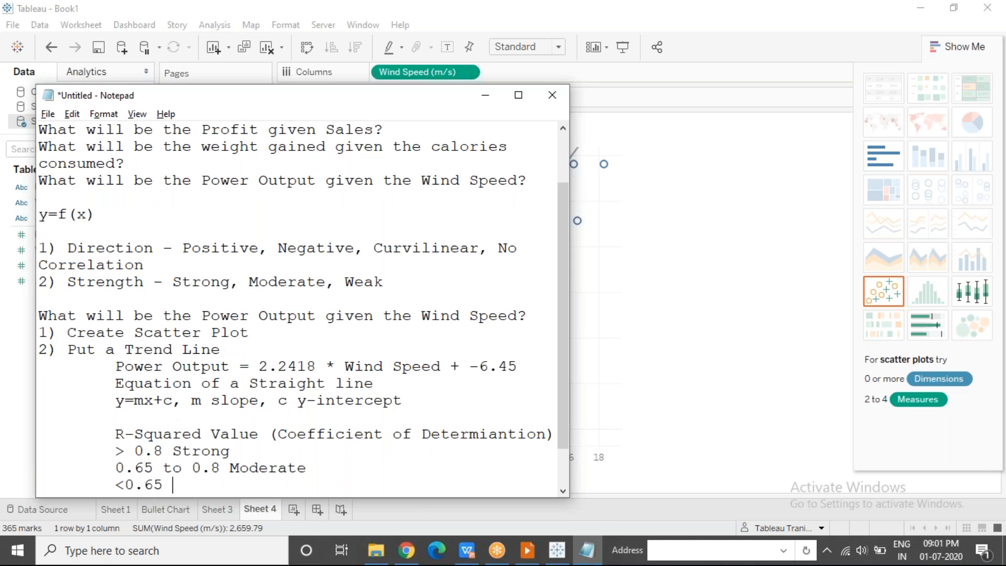
text(Weak)
key(Return)
key(Return)
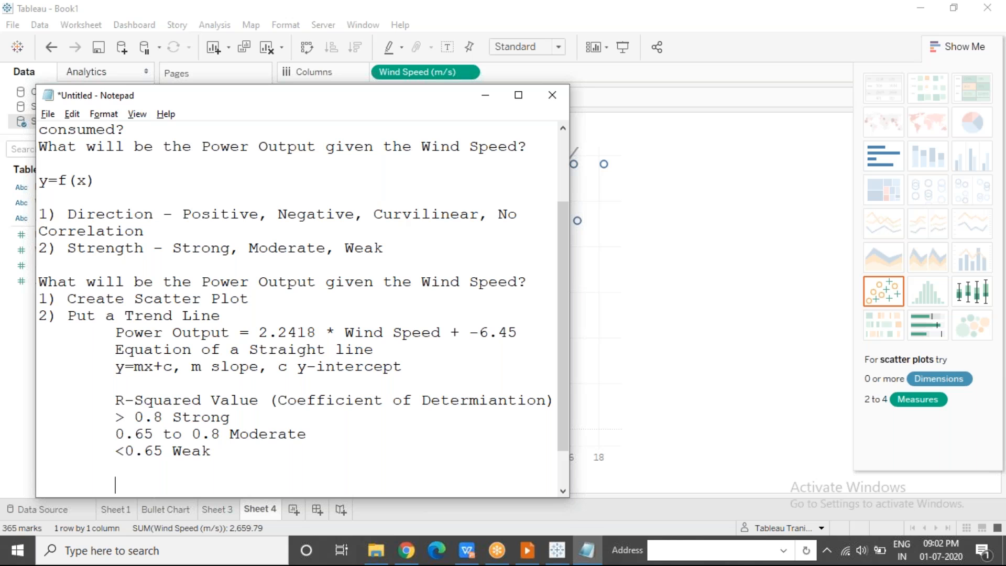
Step: Write the indented heading "p-value (significance of the model)" below the R-Squared thresholds
text(p-value (signific)
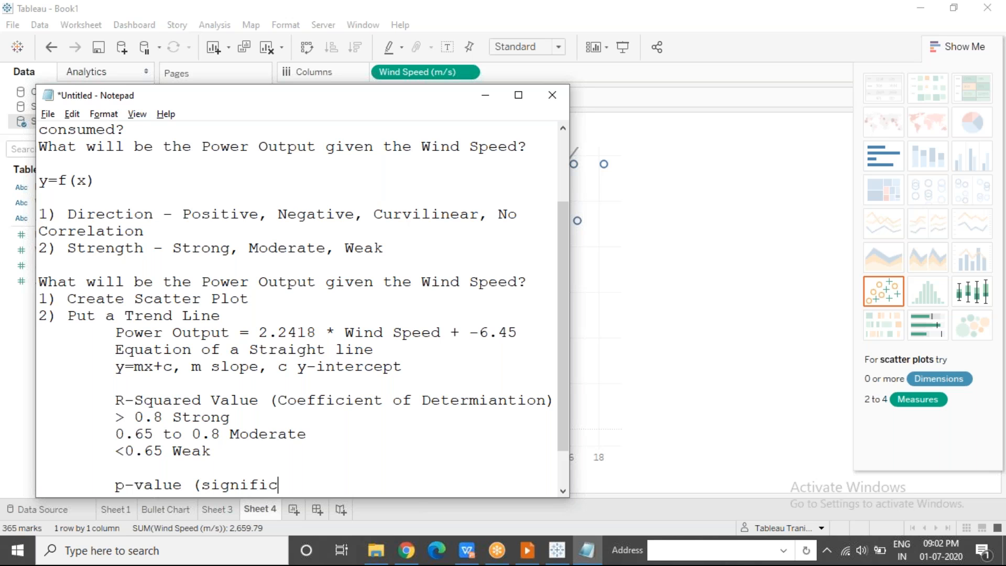
text(ance of the model))
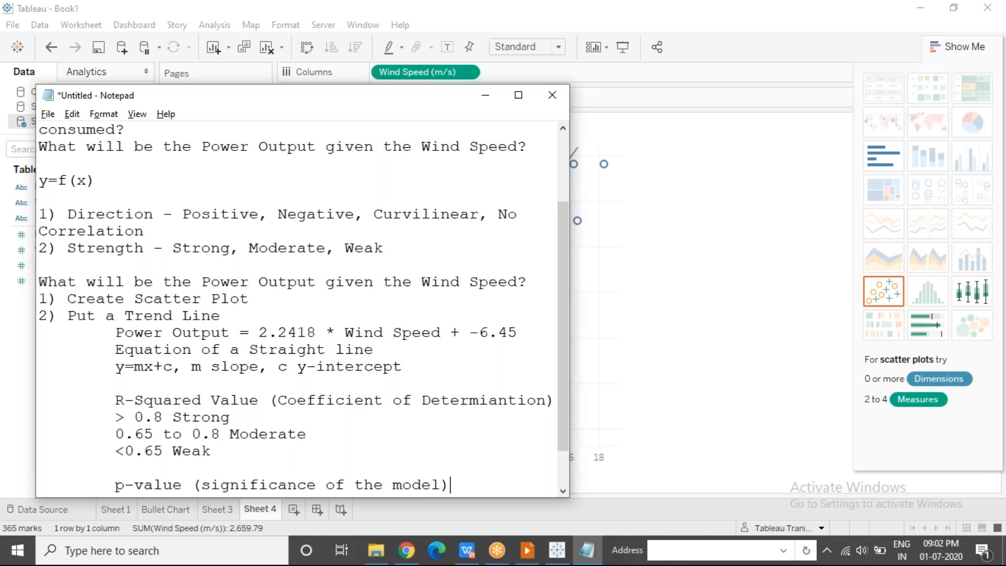
key(Return)
key(Tab)
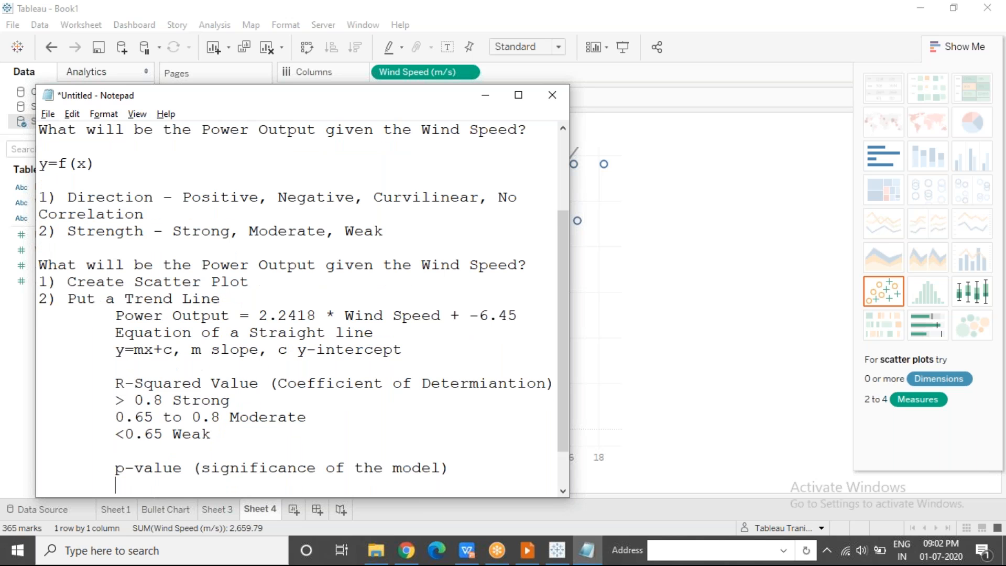
Step: Add the line "Confidence Interval of 95%" under the p-value heading, with both main words capitalised and spelled correctly
text(confidence interal of 95%)
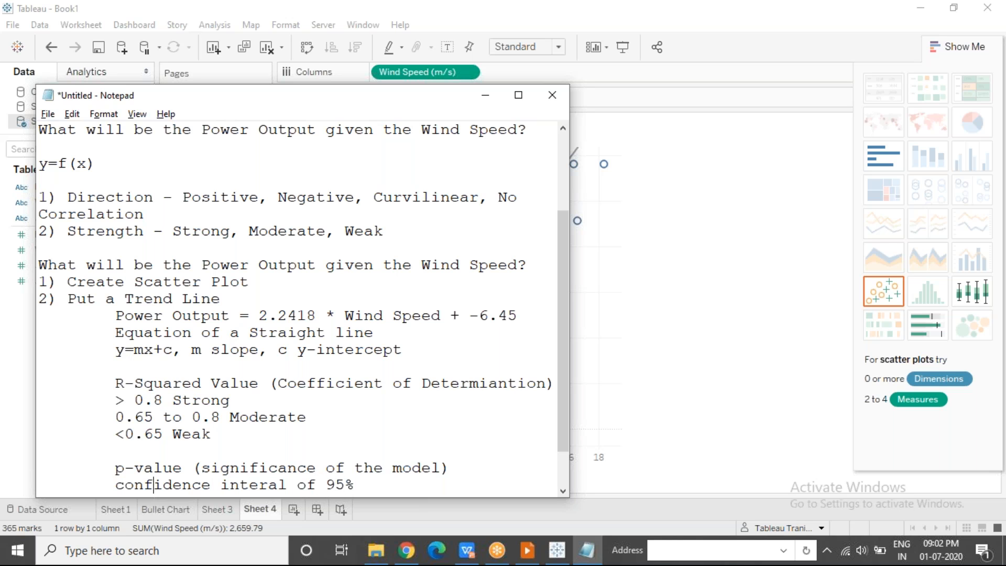
click(124, 485)
key(shift+Left)
text(C)
click(231, 485)
key(shift+Left)
text(I)
click(269, 484)
text(v)
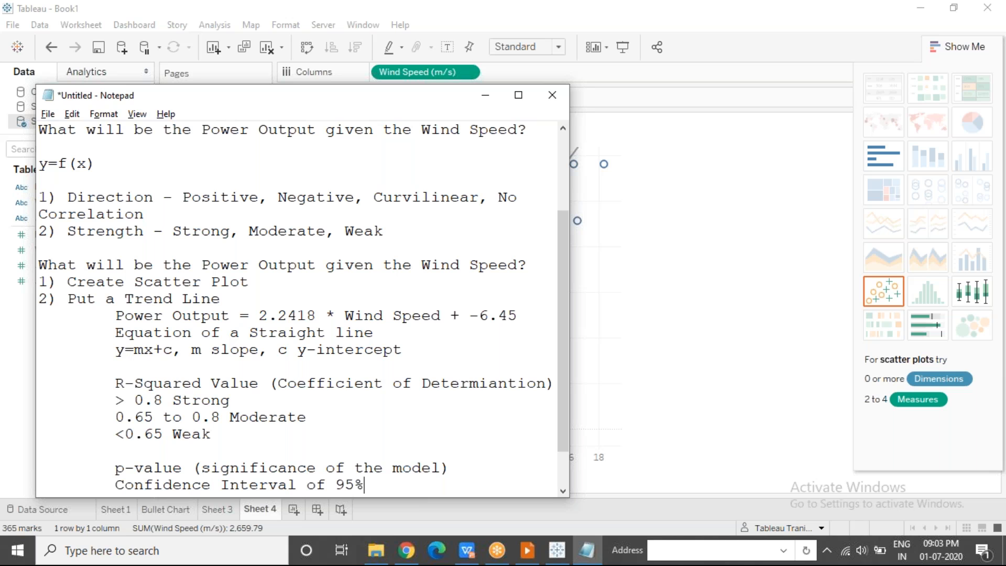
key(Return)
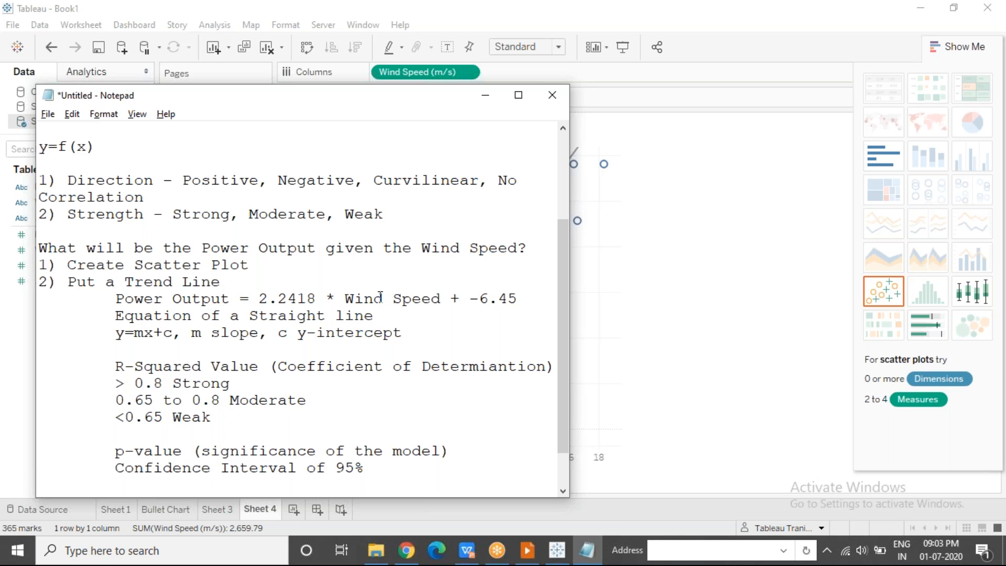
Step: Highlight the Wind Speed and Power Output terms in the trend line equation
drag(350, 297, 449, 298)
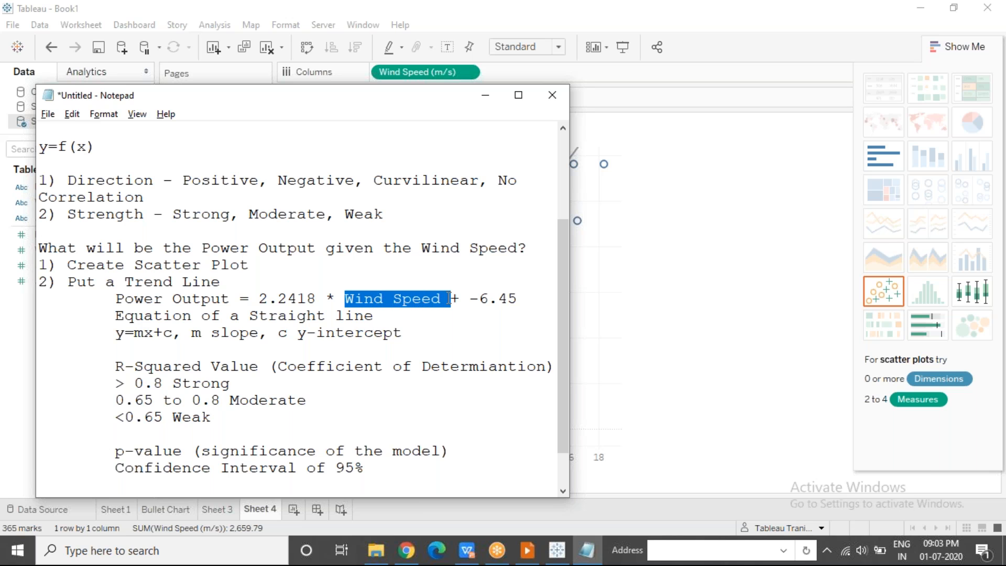
click(375, 298)
drag(343, 298, 440, 303)
click(440, 303)
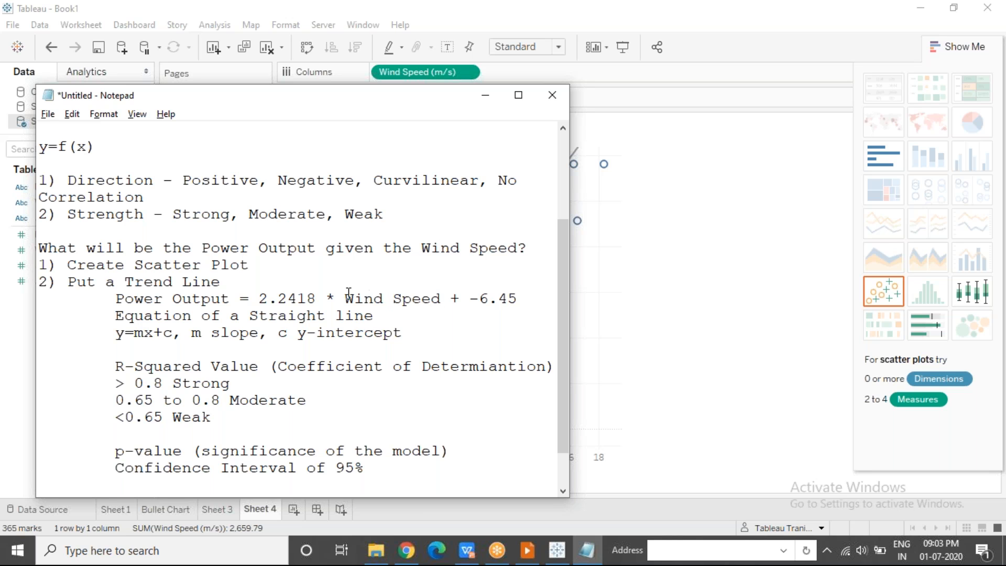
drag(344, 298, 445, 297)
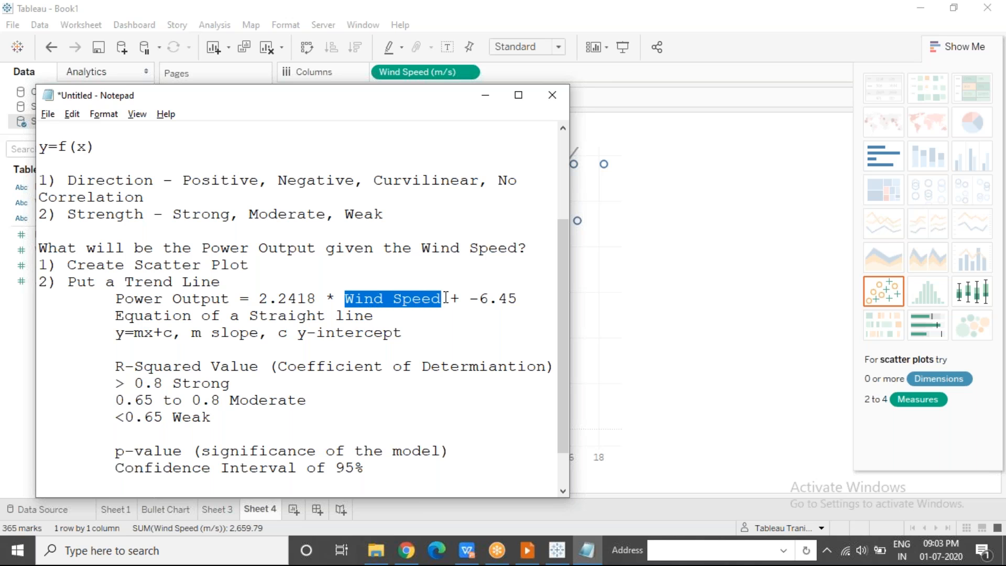
drag(125, 298, 222, 303)
click(232, 303)
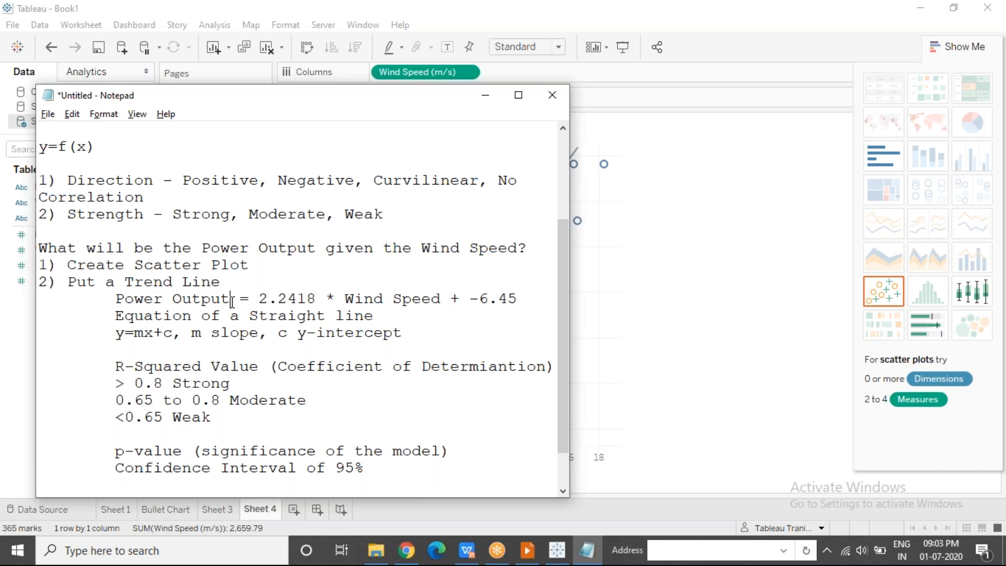
Step: Add "(100m/s)" after Wind Speed in the question above the numbered steps
drag(87, 247, 381, 264)
click(424, 247)
click(517, 248)
text((100m/x)
key(BackSpace)
text(s))
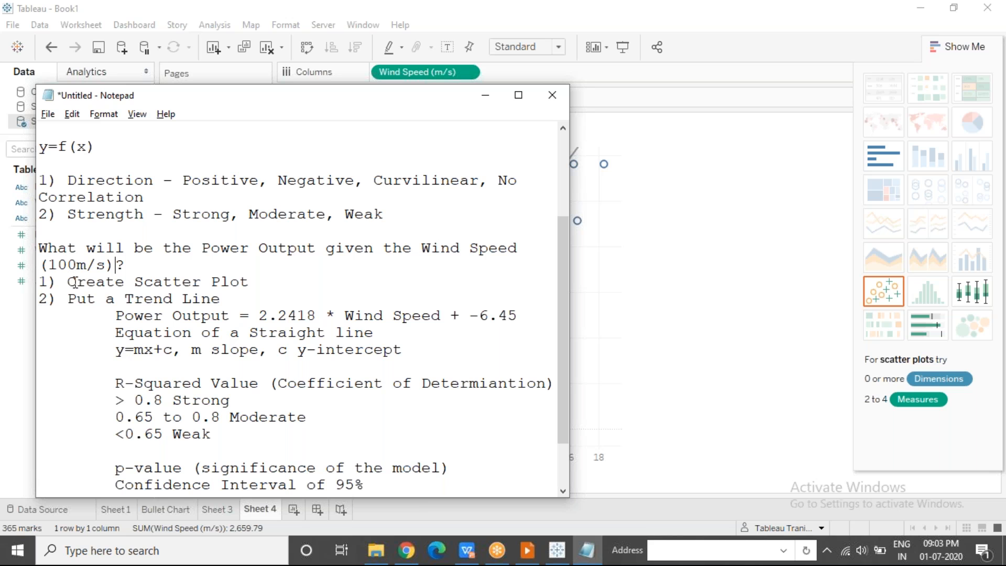
Step: Switch to Tableau to inspect the scatter plot and the trend line's equation, R-Squared and P-value, and return to the Notepad notes
drag(76, 283, 248, 286)
key(alt+Tab)
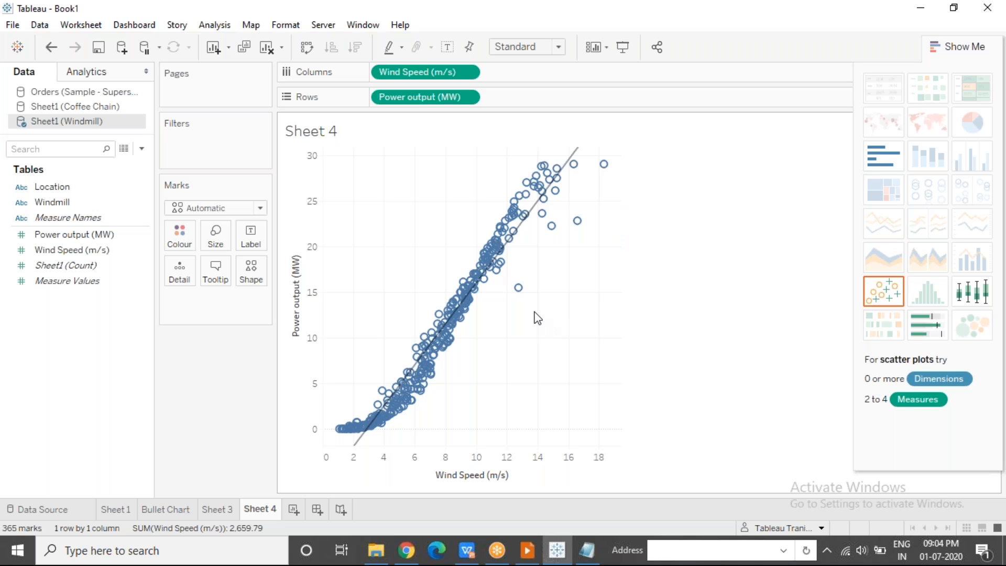
key(alt+Tab)
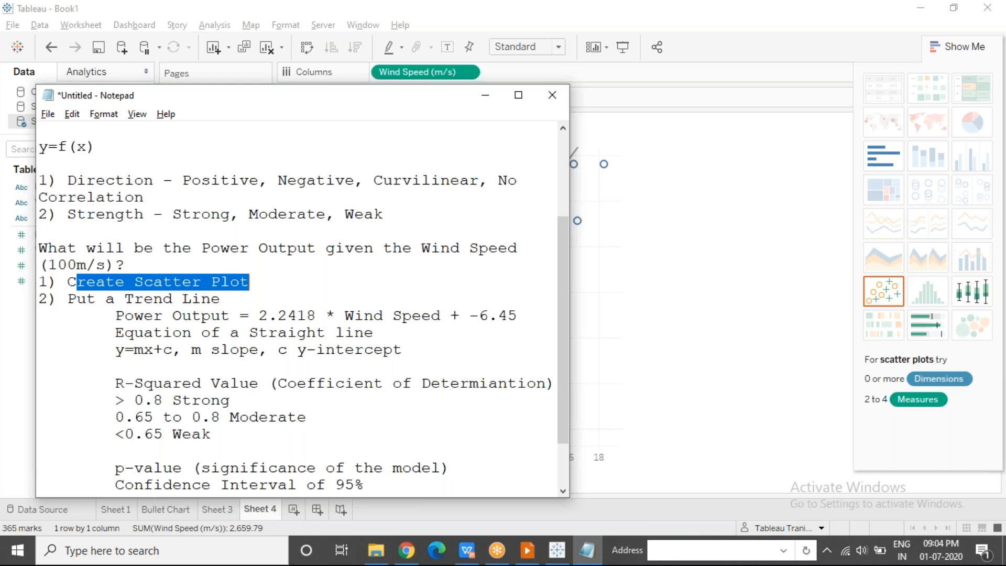
key(alt+Tab)
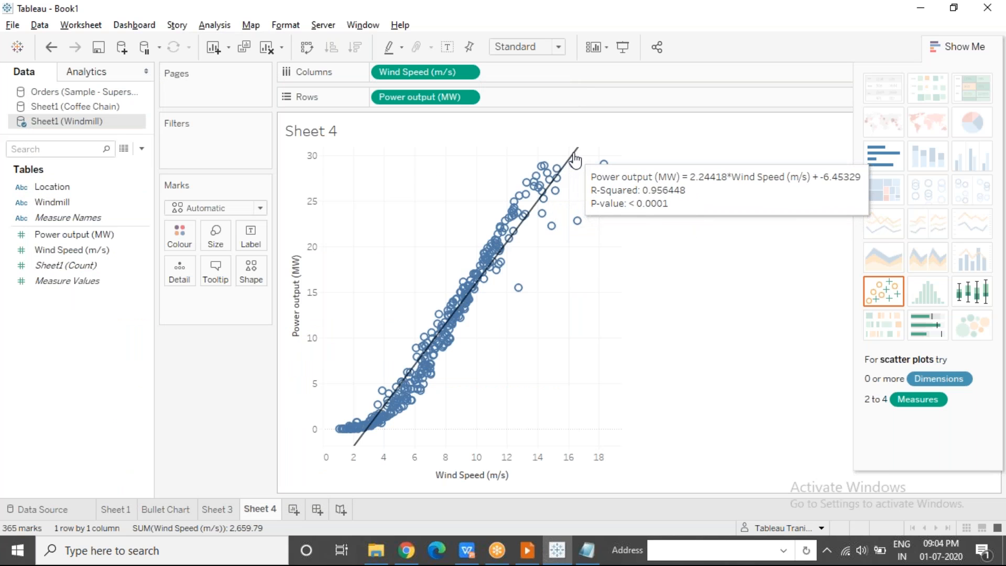
mouse_move(576, 157)
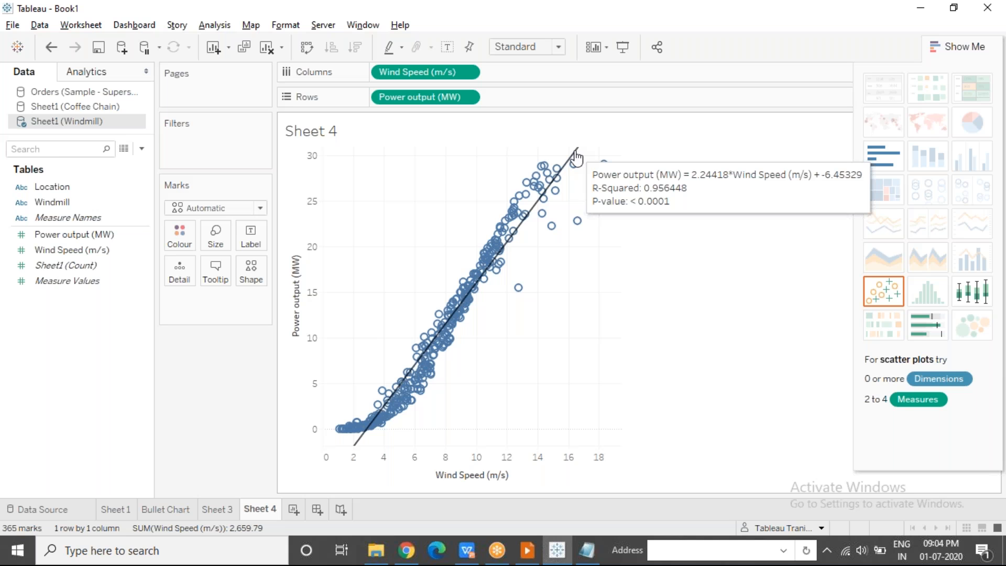
key(alt+Tab)
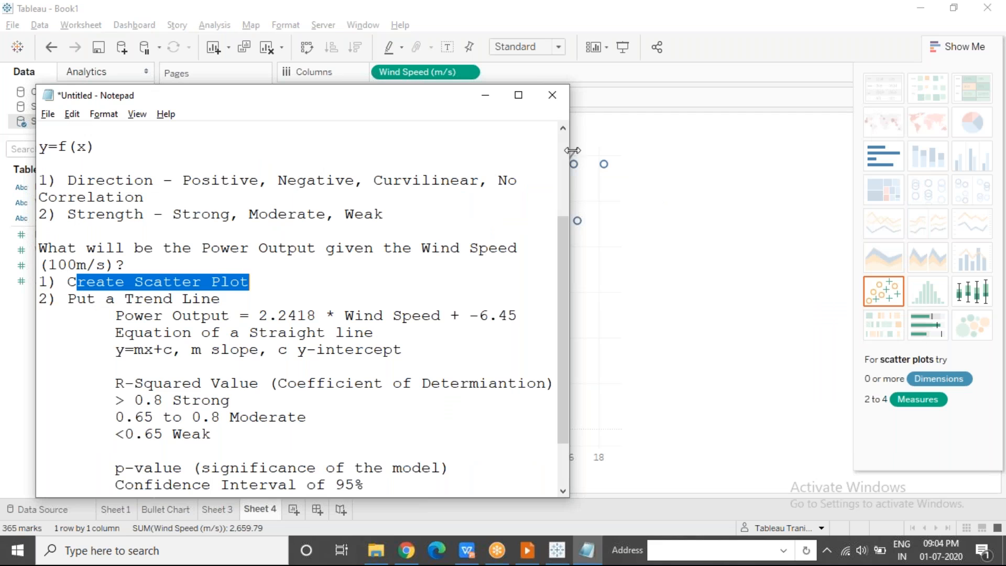
Step: Highlight the "> 0.8 Strong" threshold, the equation's slope and the p-value description in the notes
drag(241, 401, 109, 398)
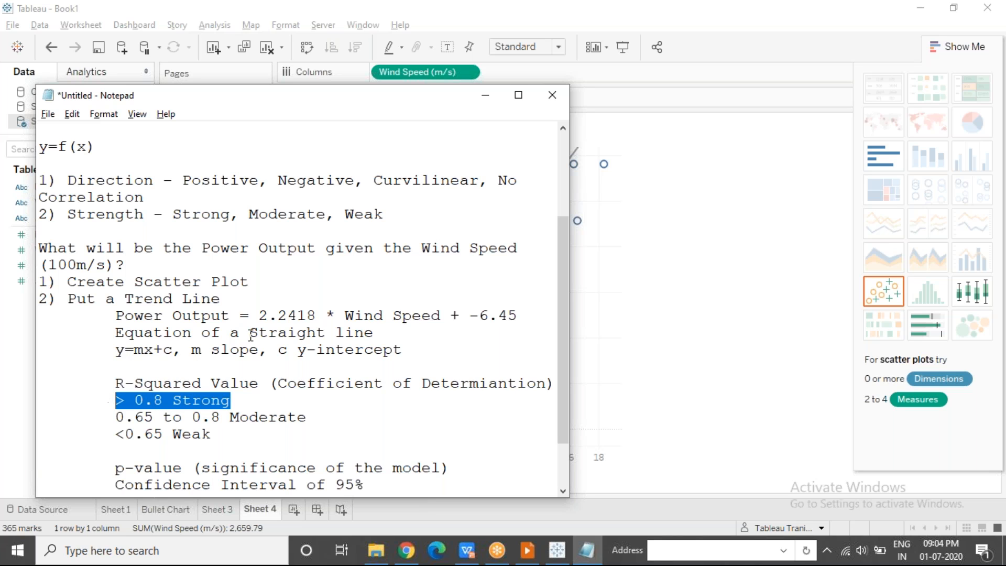
drag(259, 315, 349, 314)
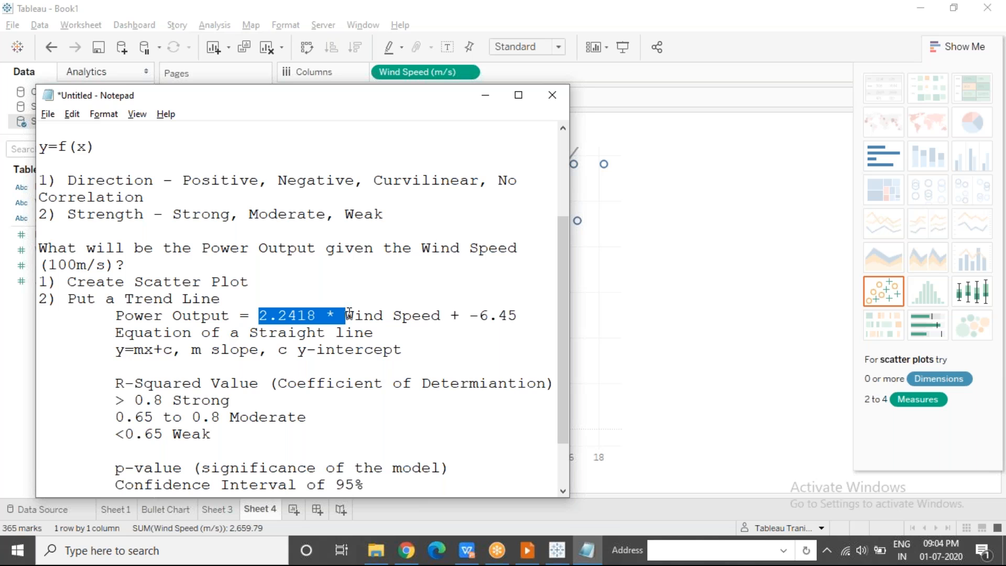
drag(230, 401, 117, 400)
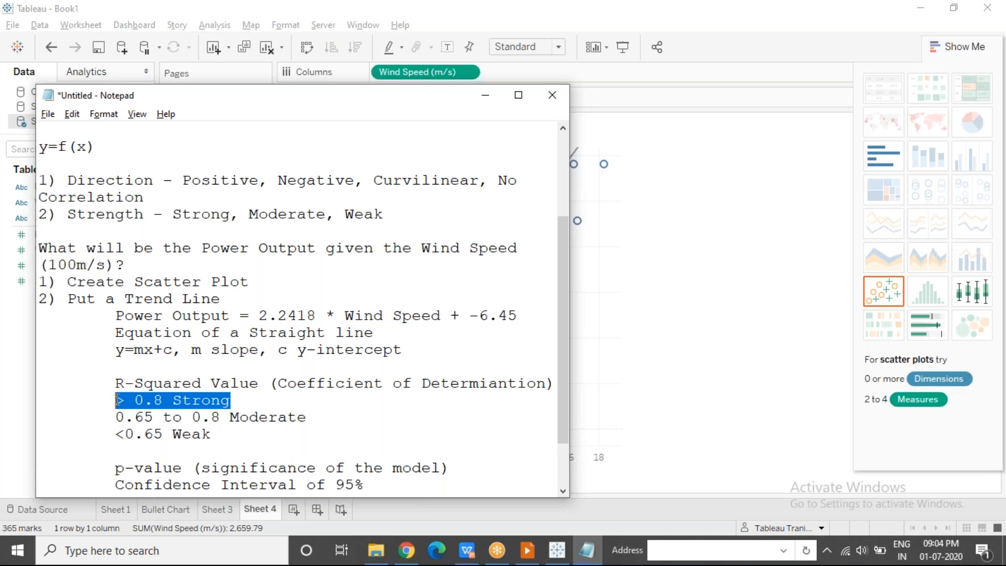
click(248, 401)
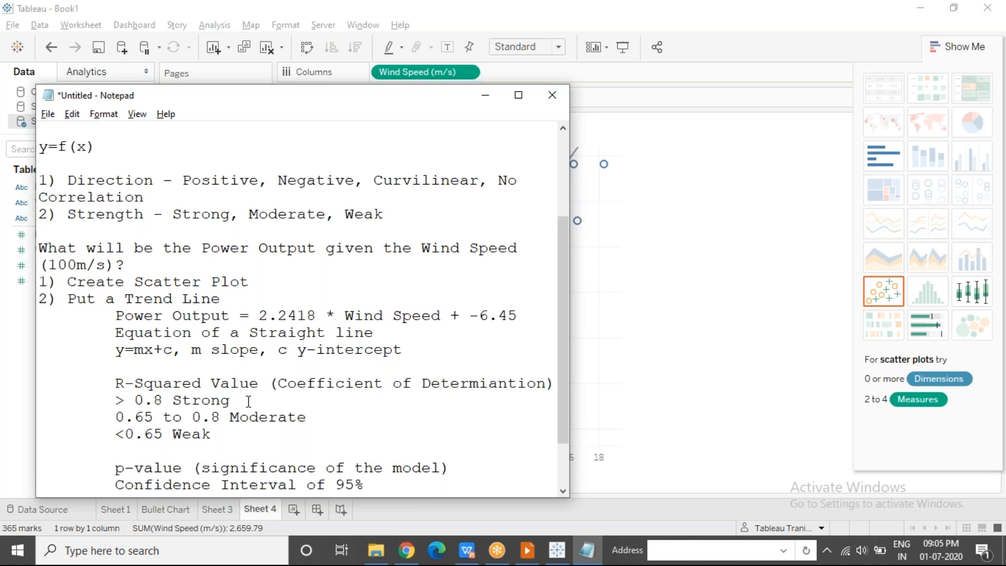
drag(201, 468, 476, 470)
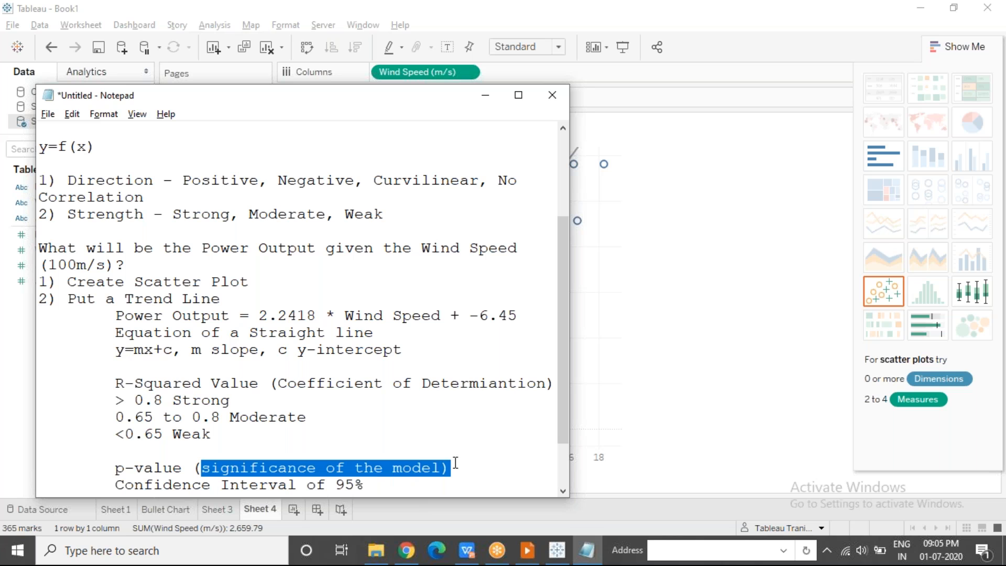
Step: Append ", 0.05" to the p-value heading, with the comma directly after the closing parenthesis
click(474, 467)
text(0.05)
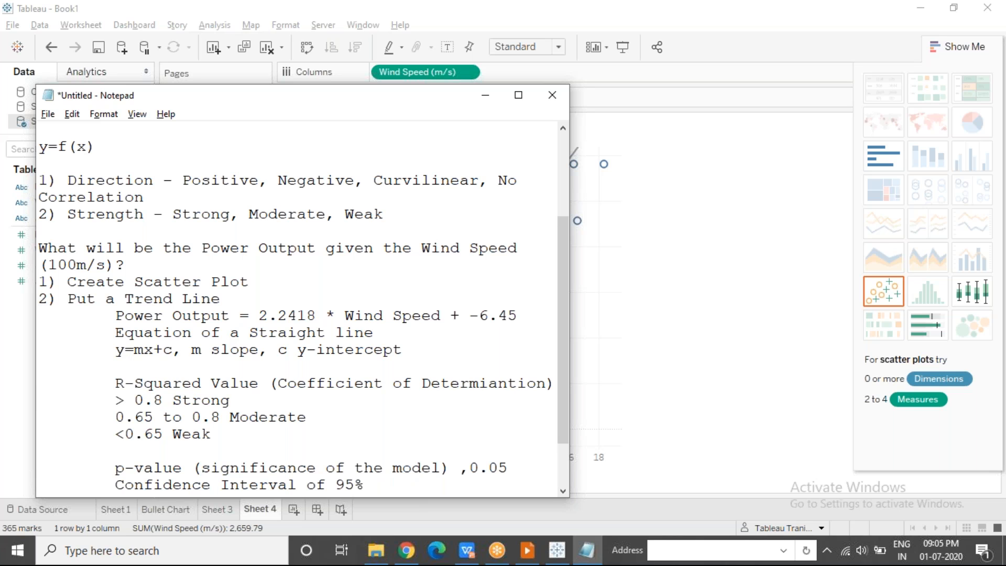
key(Left)
key(Left)
key(Left)
key(Left)
key(Left)
key(BackSpace)
key(End)
Step: Check the trend line's statistics in Tableau and highlight the Power Output equation in the Notepad notes
key(alt+Tab)
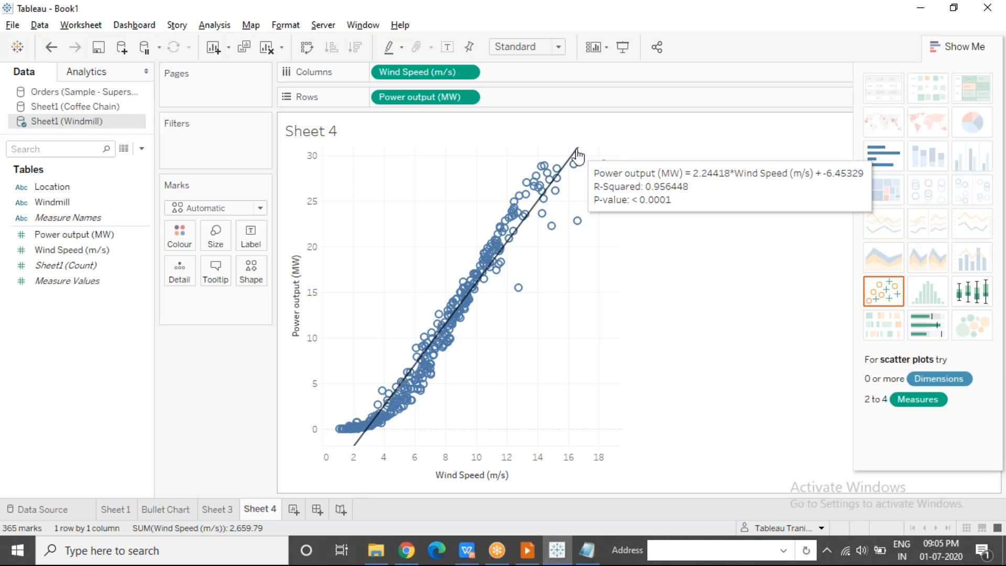
key(alt+Tab)
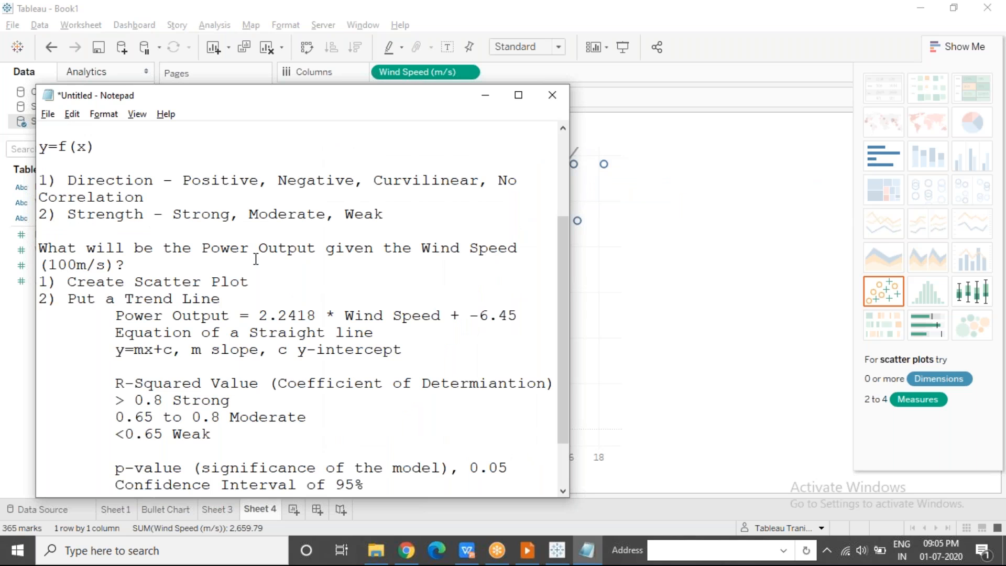
drag(344, 314, 440, 314)
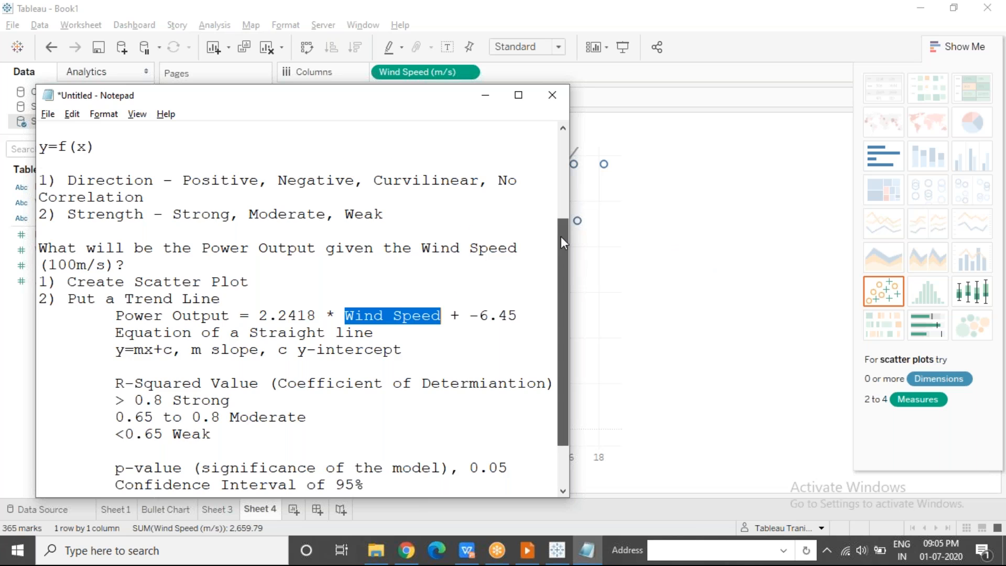
drag(560, 237, 561, 275)
click(420, 267)
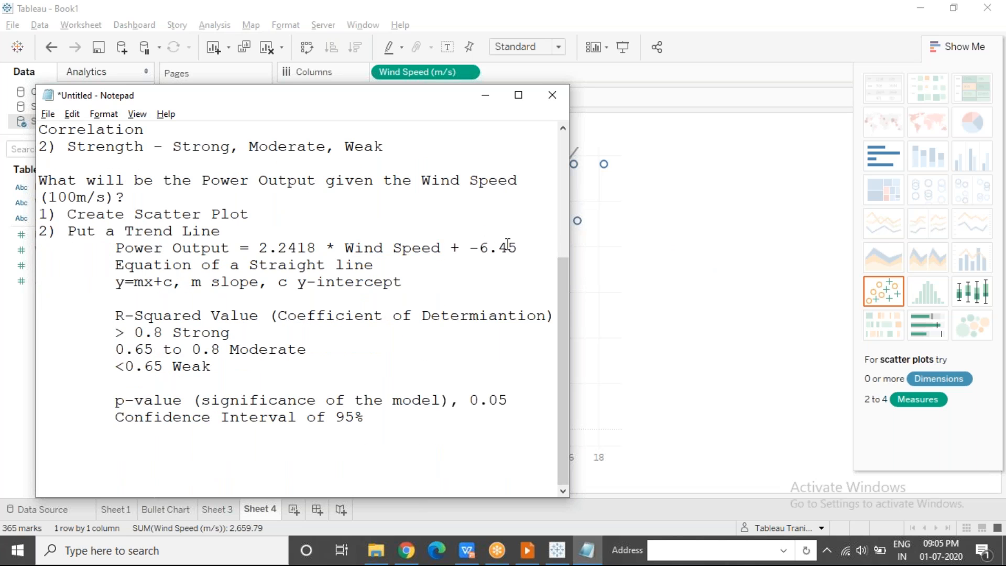
drag(517, 248, 116, 246)
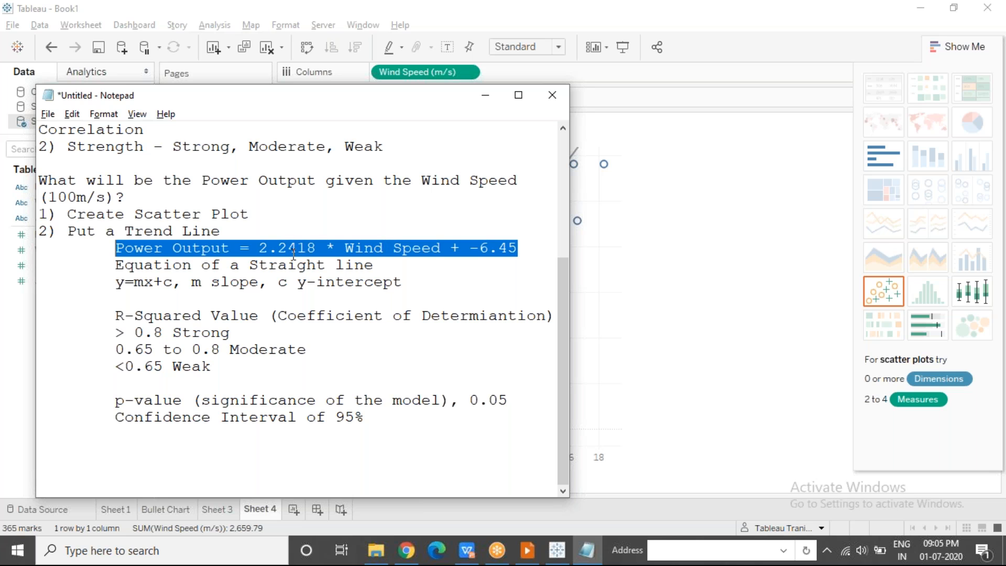
Step: Add the line "Power Output = 2.2418 * 100m/s + -6.45 = 218MW" below the confidence interval note, separated by a blank line
click(375, 425)
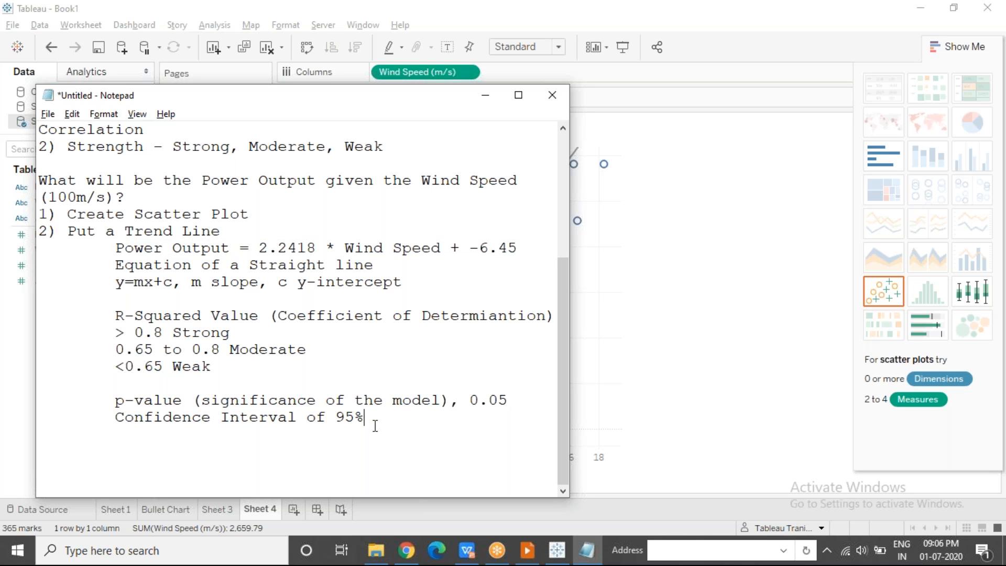
key(Return)
key(Return)
text(Power )
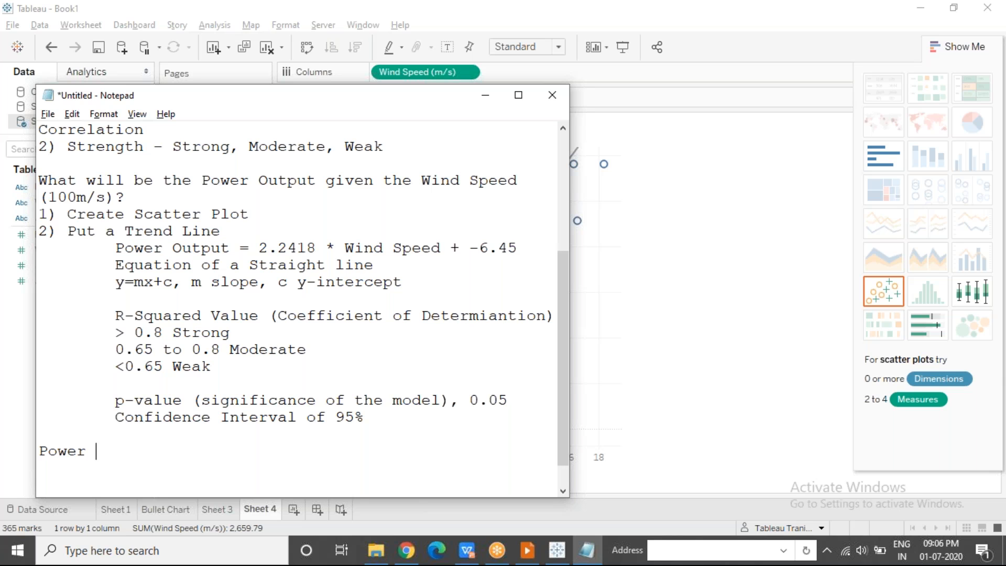
text(OUtput = 2.2)
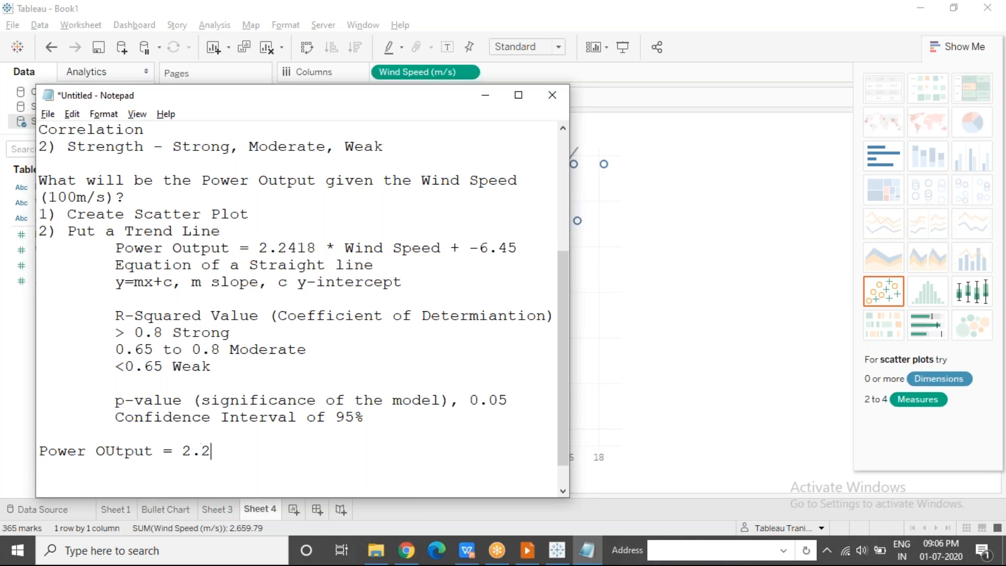
text(418 * 100m)
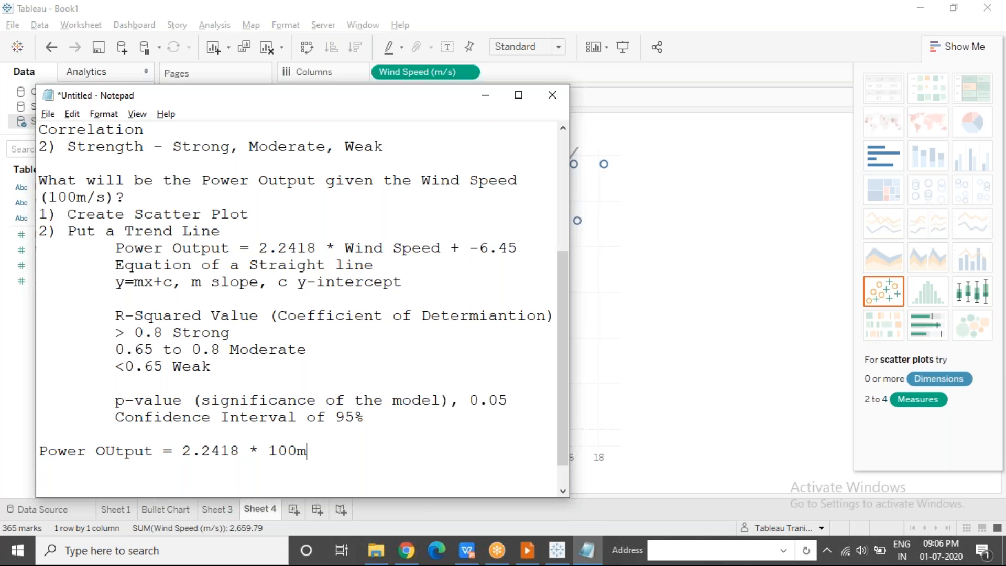
text(/s + -6.45 = 218)
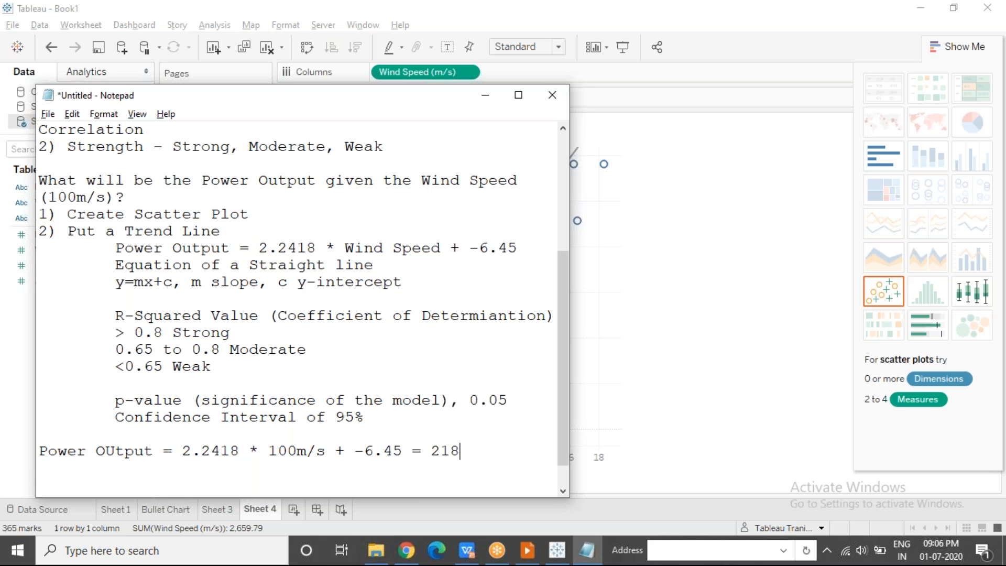
text(MW)
drag(116, 449, 111, 449)
text(u)
Step: Highlight the 218MW result at the end of the power output calculation
click(496, 453)
key(shift+Left)
key(shift+Left)
key(shift+Left)
key(shift+Left)
key(shift+Left)
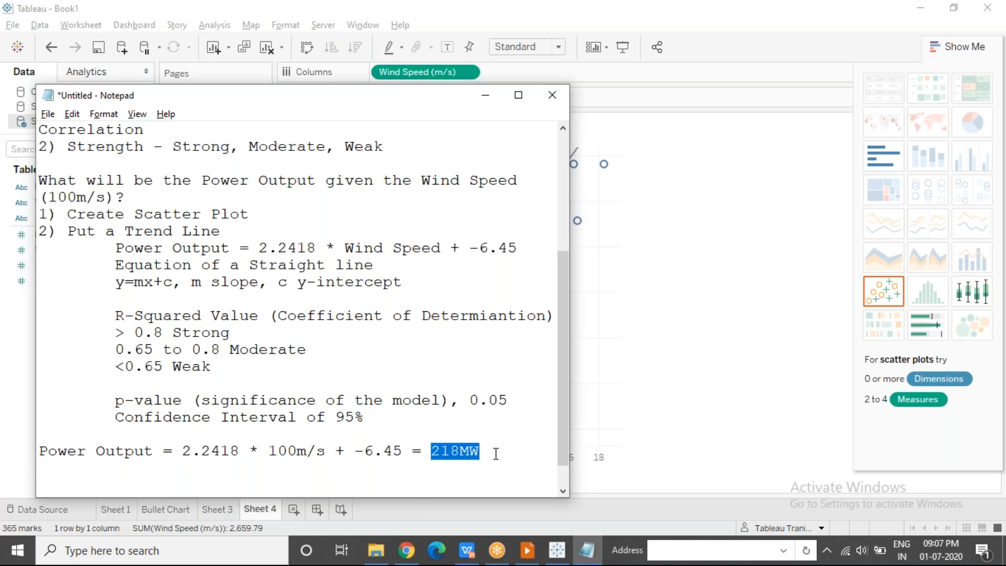
Step: Write "2.5%" on the line directly below the power output calculation
click(496, 453)
key(Return)
key(Return)
key(BackSpace)
text(2.5%)
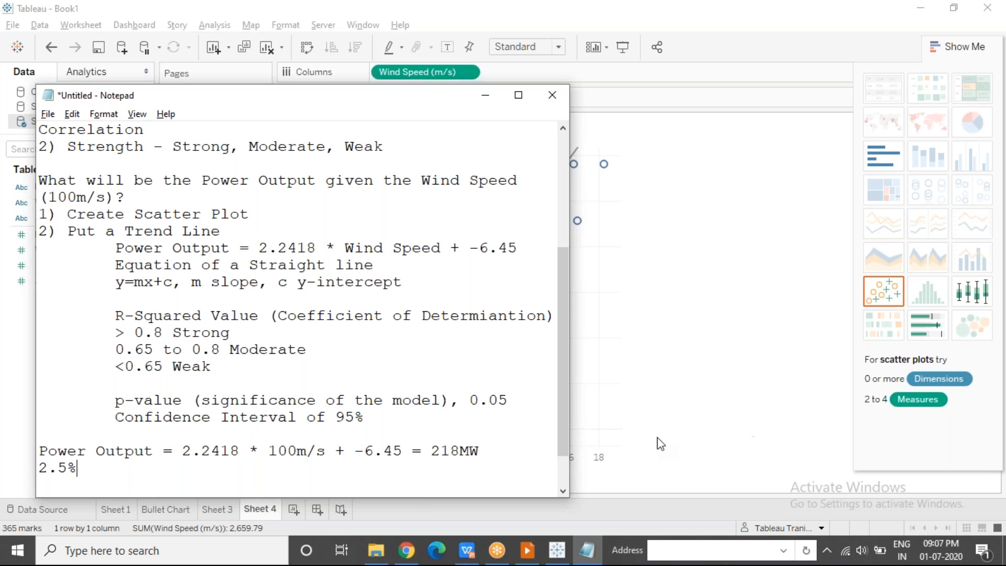
Step: Highlight the 218MW result and the 95% confidence level in the notes
drag(479, 450, 435, 452)
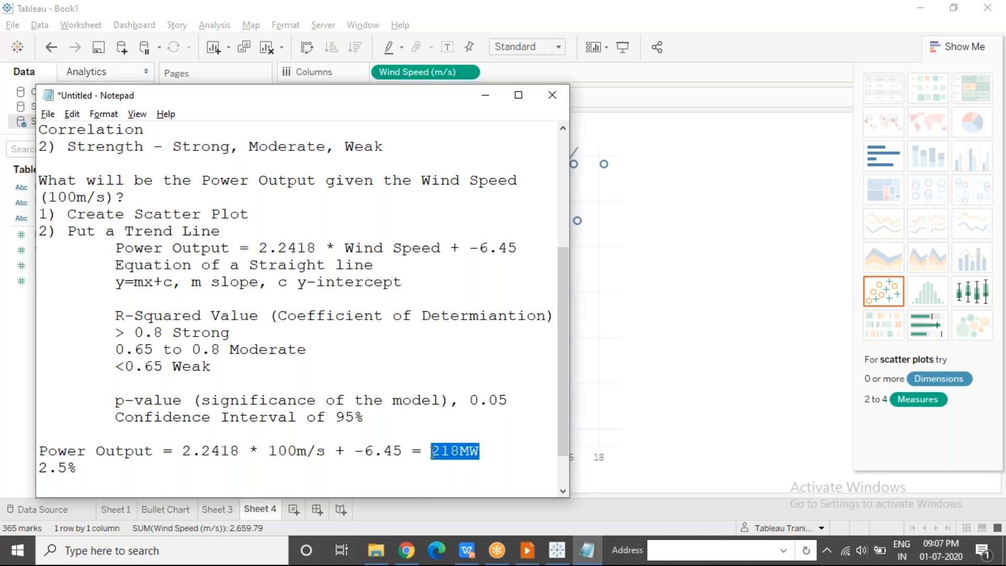
drag(369, 414, 329, 417)
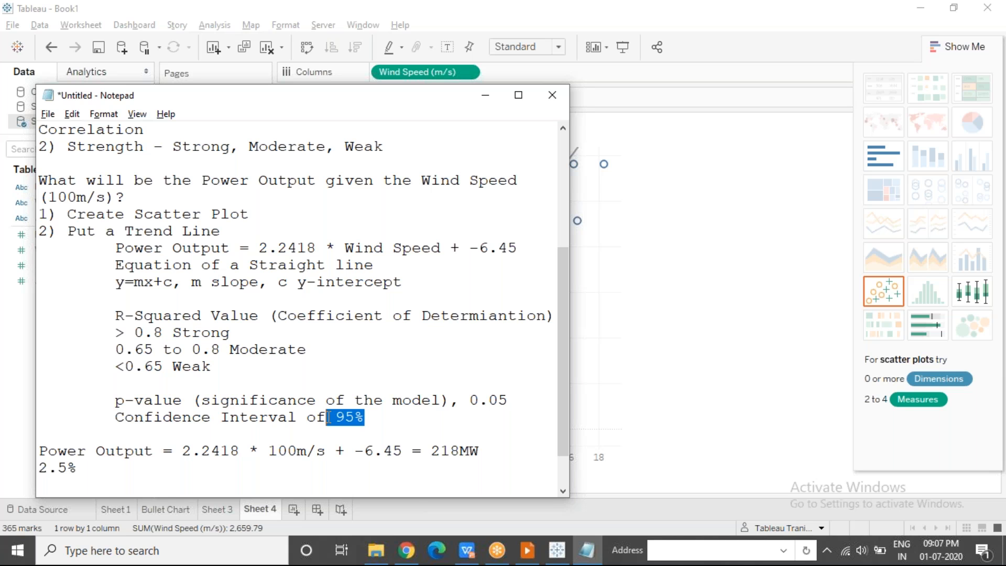
drag(479, 451, 430, 450)
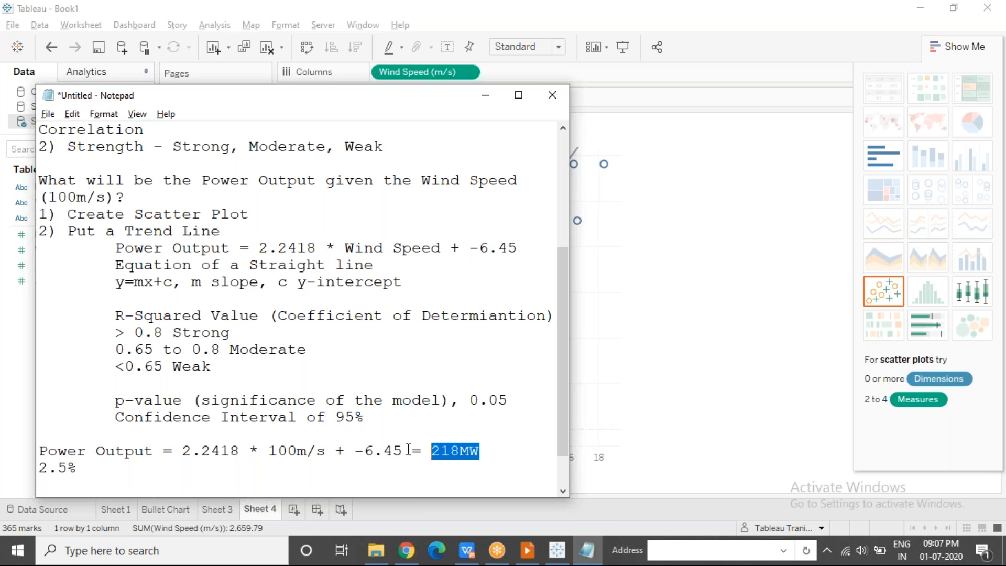
Step: Replace the "2.5%" line with "Power Output = 100MW"
drag(78, 466, 40, 464)
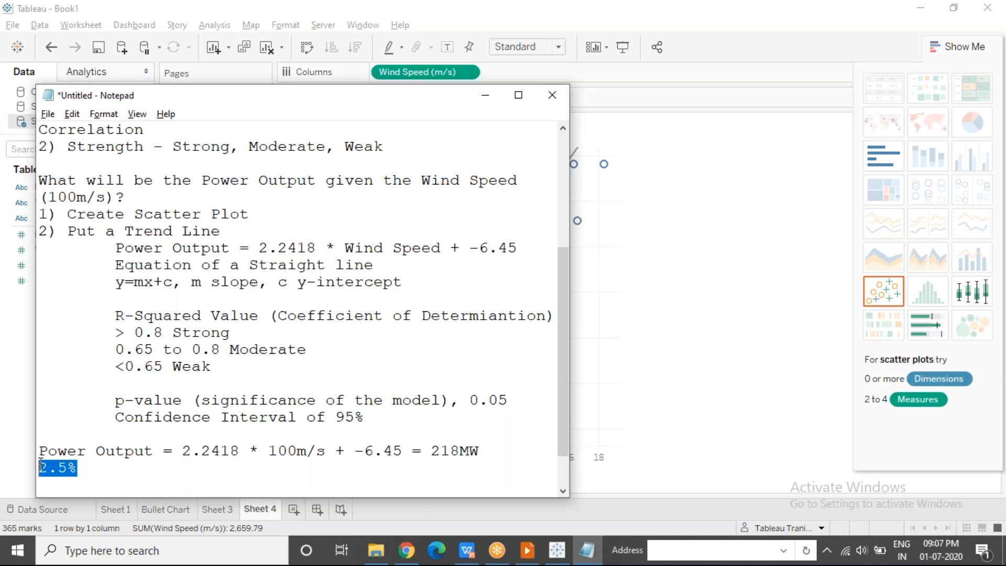
text(Power Output )
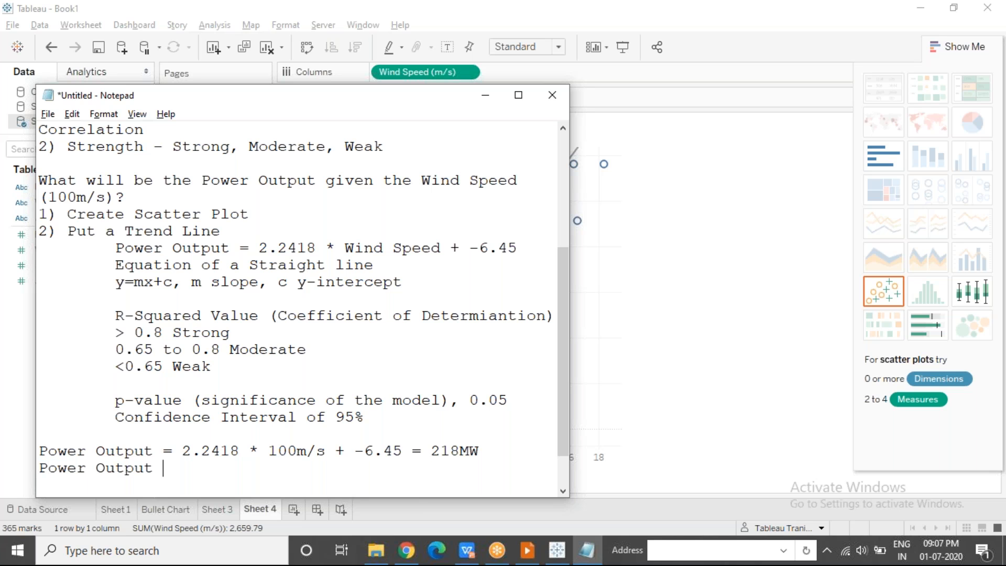
text(= 100MW)
key(Return)
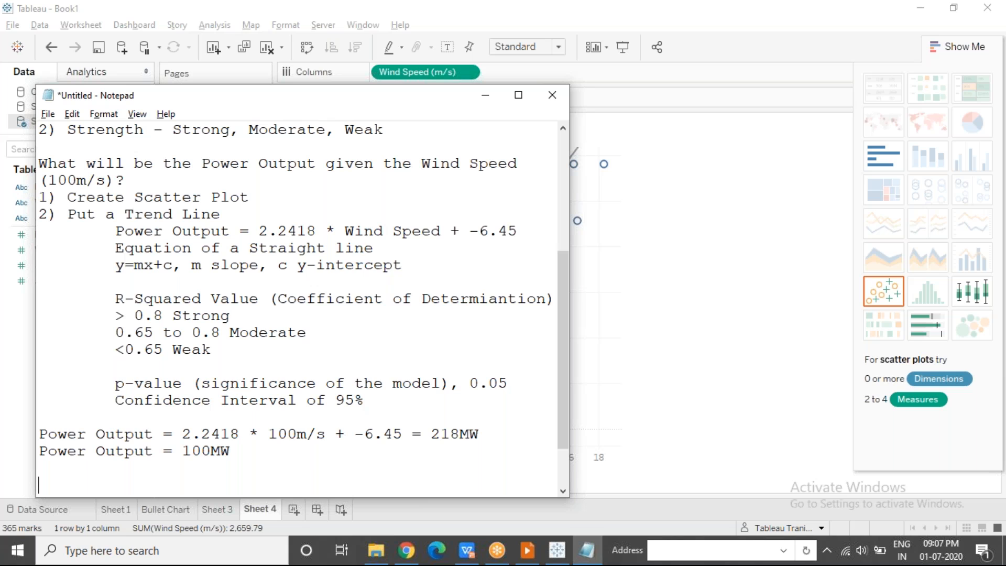
Step: Write the range "97.5 MW to 102.5 MW" below the 100MW line, leaving a blank line between them
text(97.5 mW o)
key(BackSpace)
key(BackSpace)
key(BackSpace)
key(BackSpace)
text(MW to 102)
key(BackSpace)
text(1)
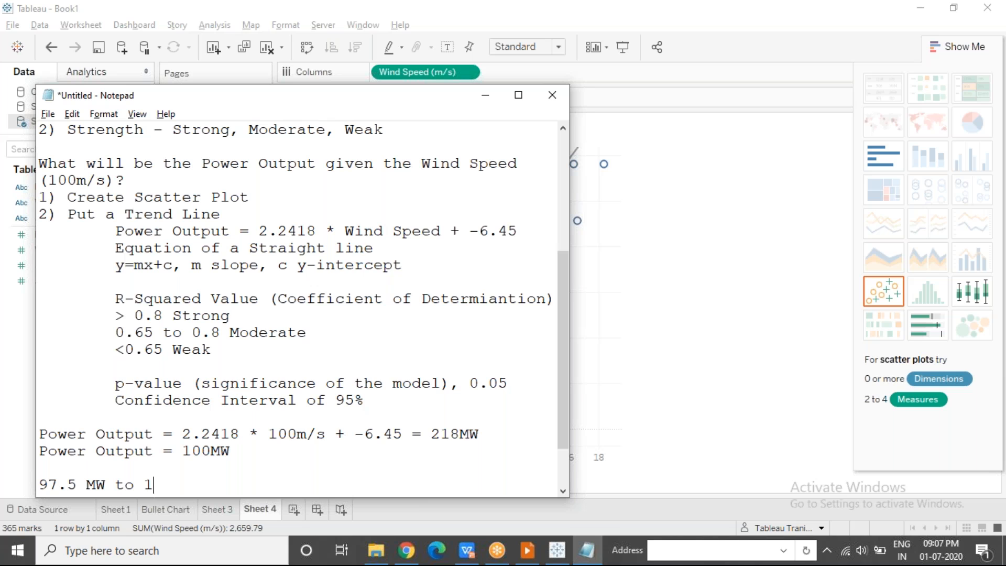
text(02.5 MW)
Step: Highlight the "97.5 MW to 102.5 MW" range and check it against the confidence interval note
key(shift+Home)
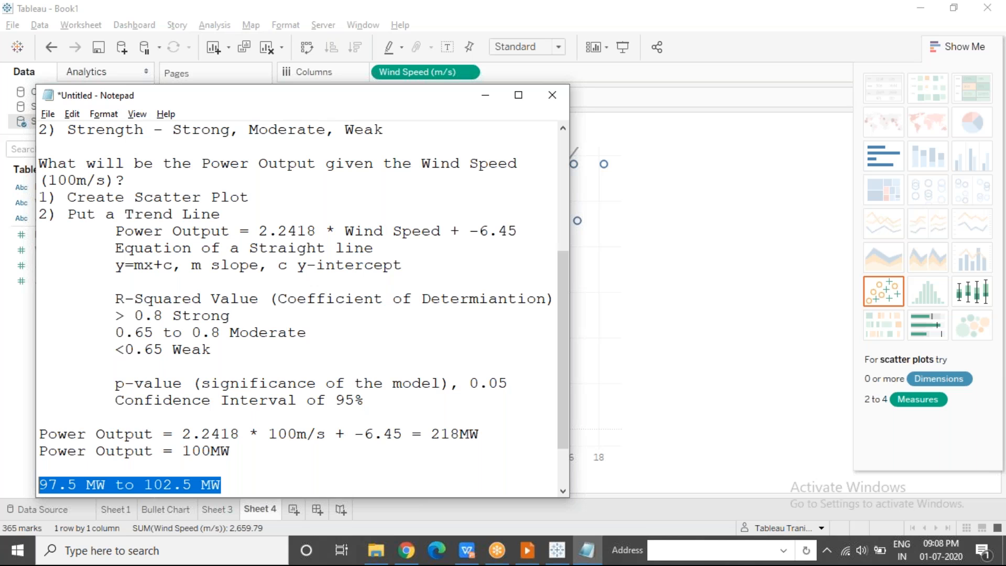
drag(115, 401, 396, 387)
click(377, 399)
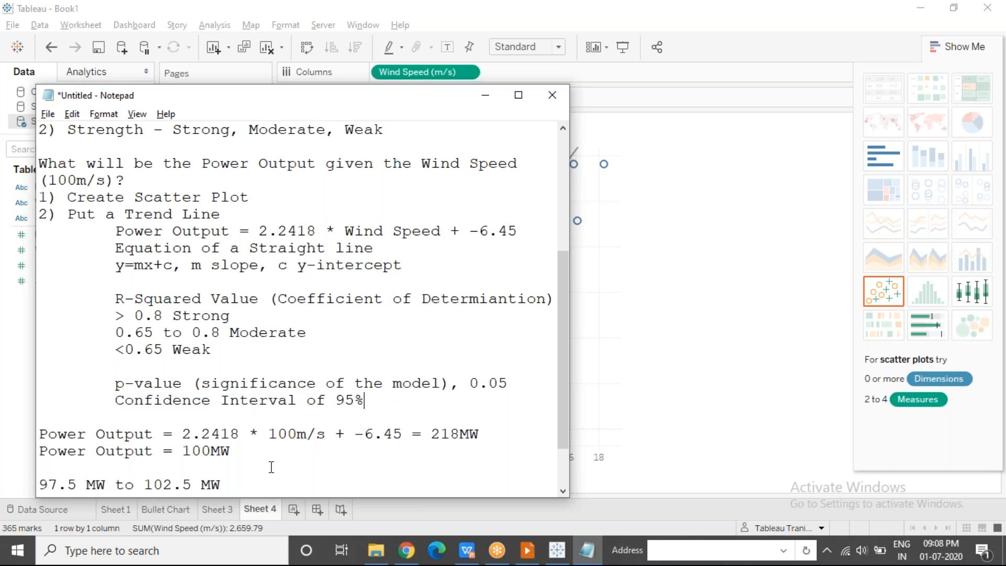
drag(229, 484, 32, 487)
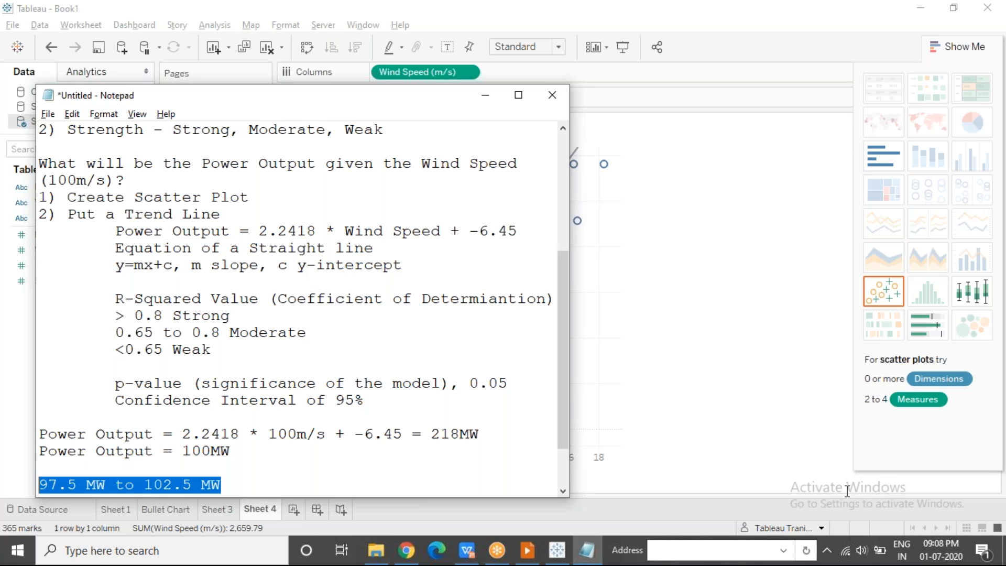
Step: Minimize the Notepad notes and view the wind speed and power output scatter plot in Tableau
click(484, 99)
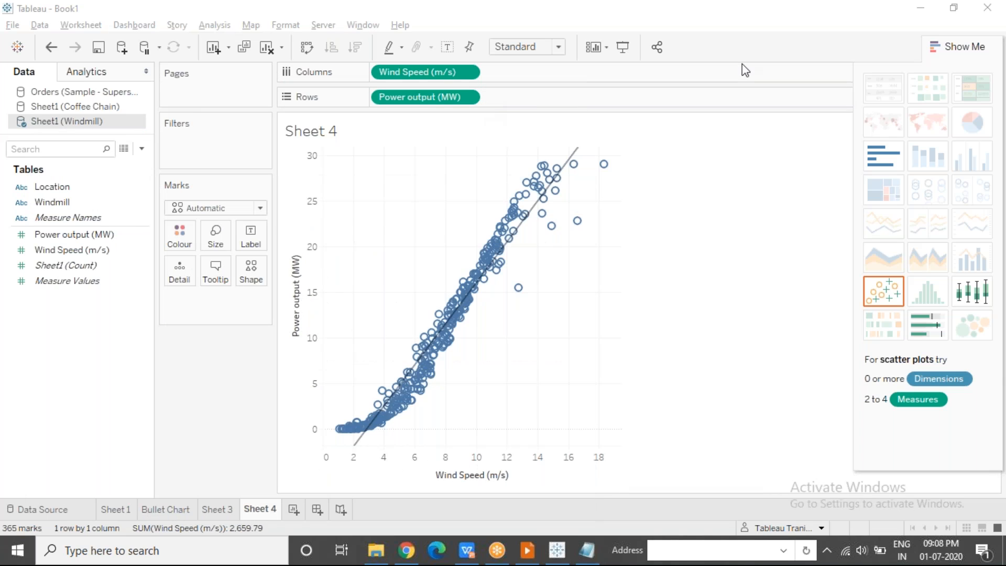
click(532, 350)
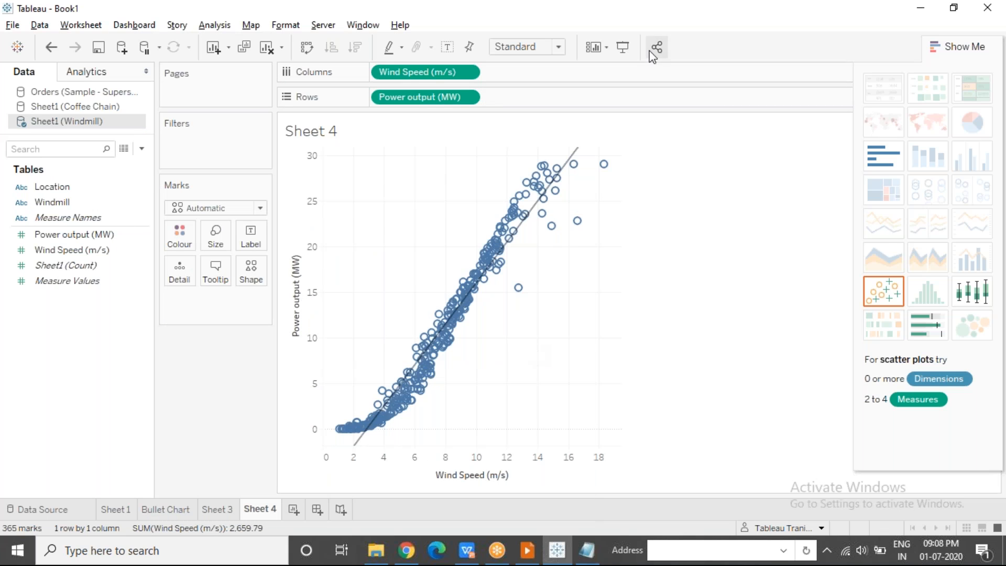
click(697, 21)
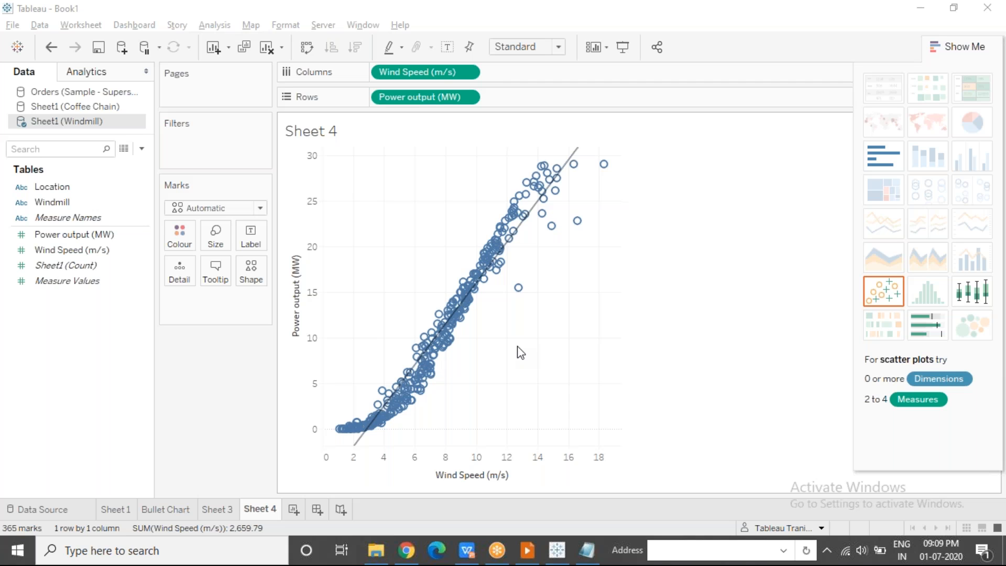
click(557, 559)
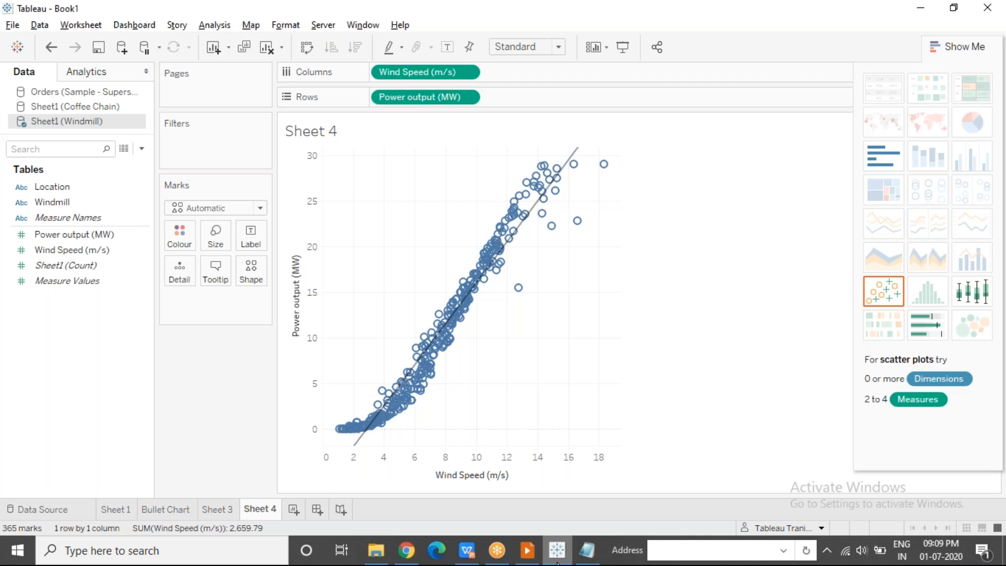
Step: Return to the Notepad notes and highlight the 100MW power output value
click(586, 549)
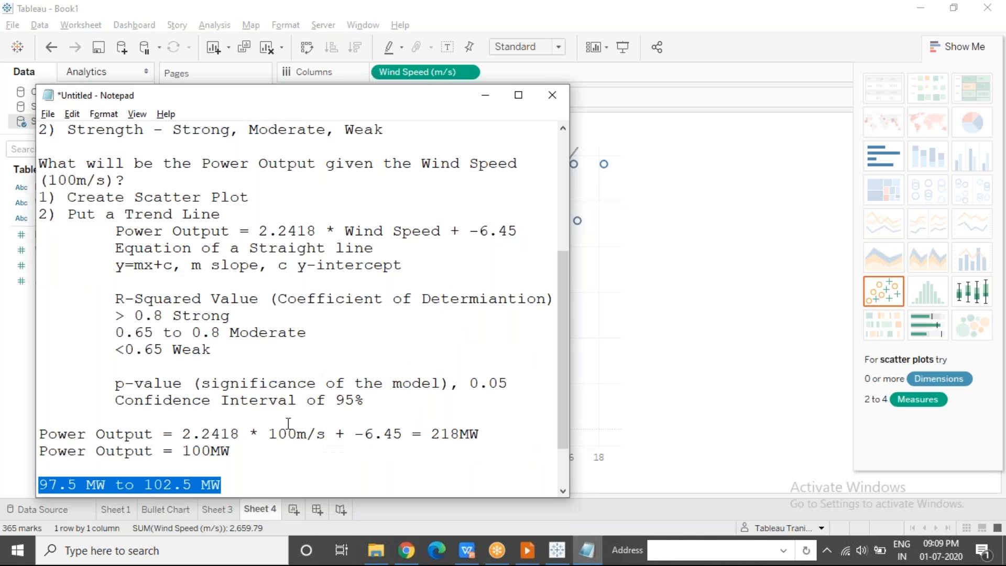
drag(231, 450, 180, 451)
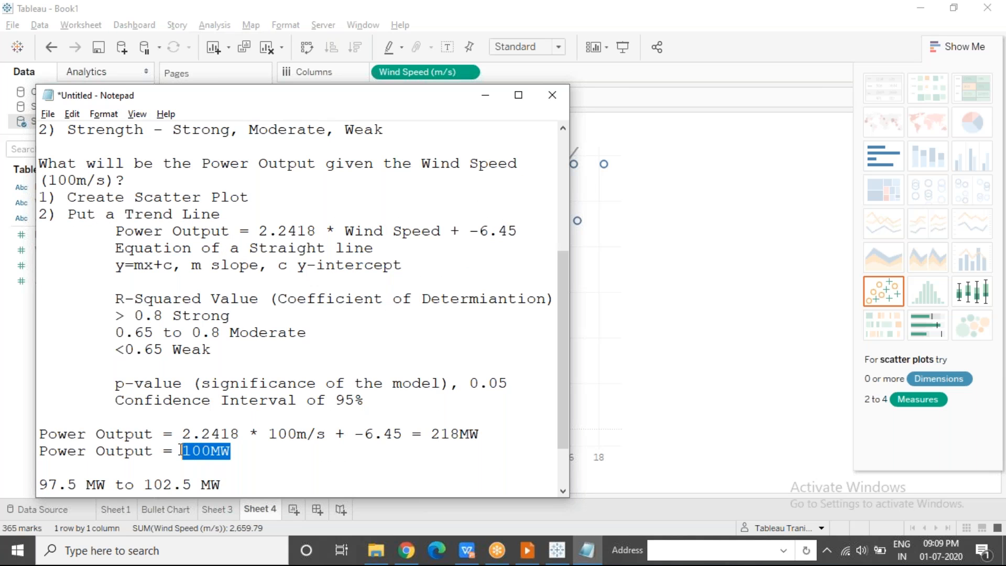
click(257, 451)
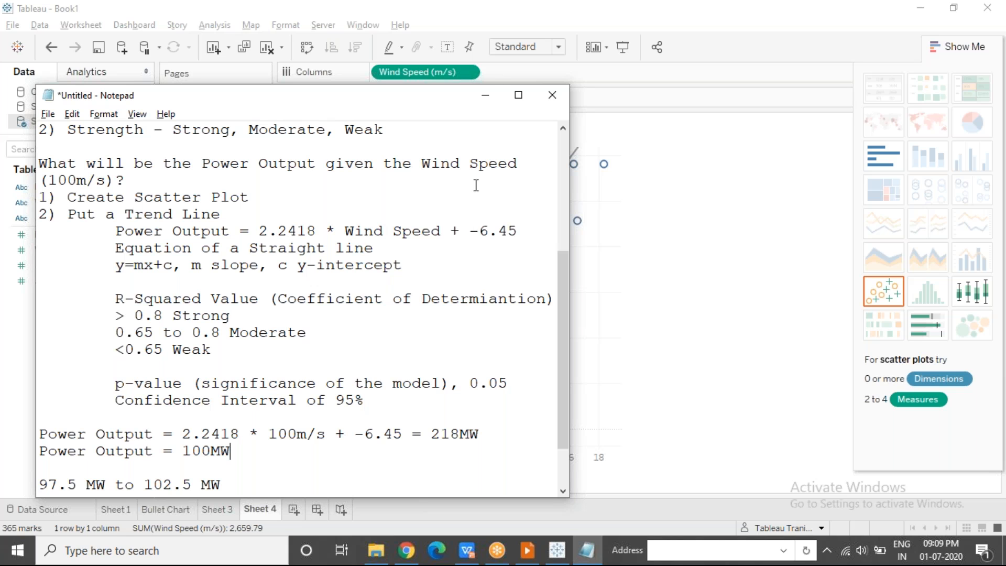
Step: Switch to Tableau, inspect the underlying data of the Windmill source, and close the data view
click(485, 96)
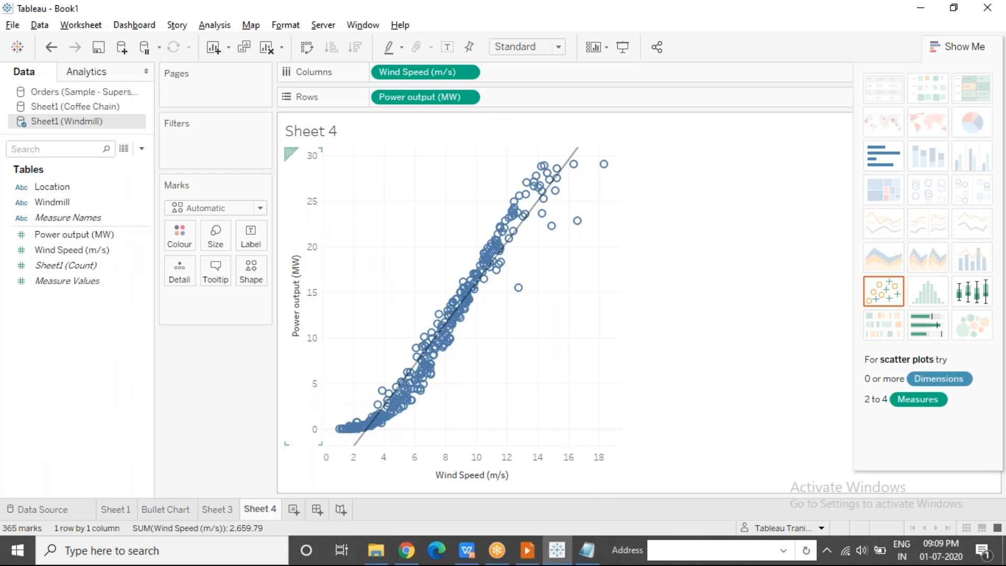
click(124, 149)
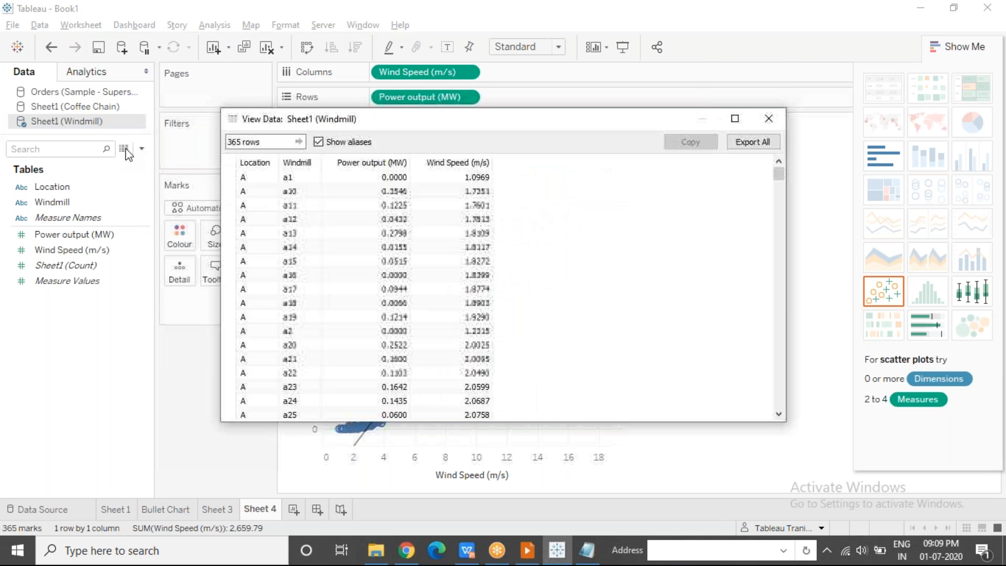
click(811, 506)
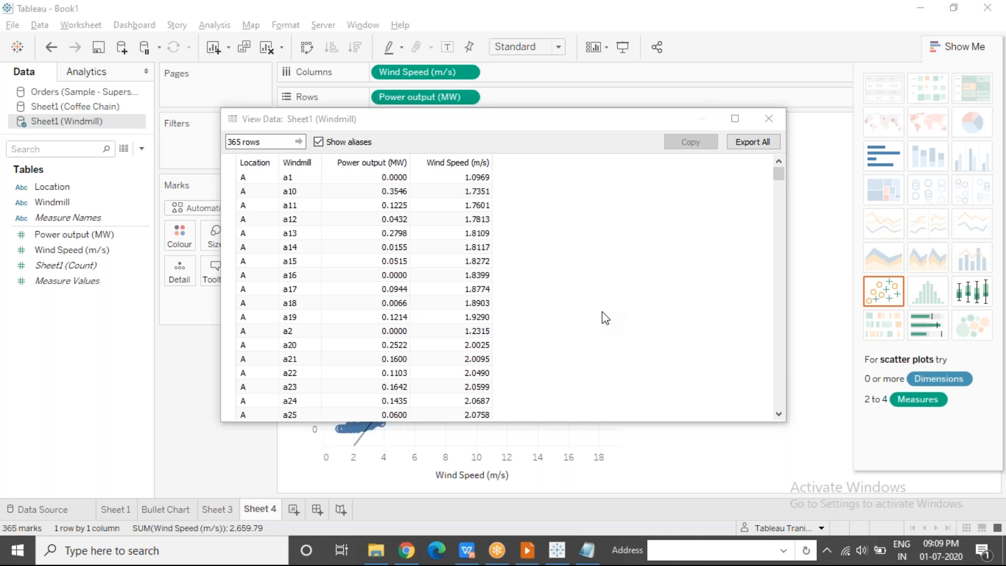
click(575, 131)
drag(476, 119, 263, 106)
click(555, 107)
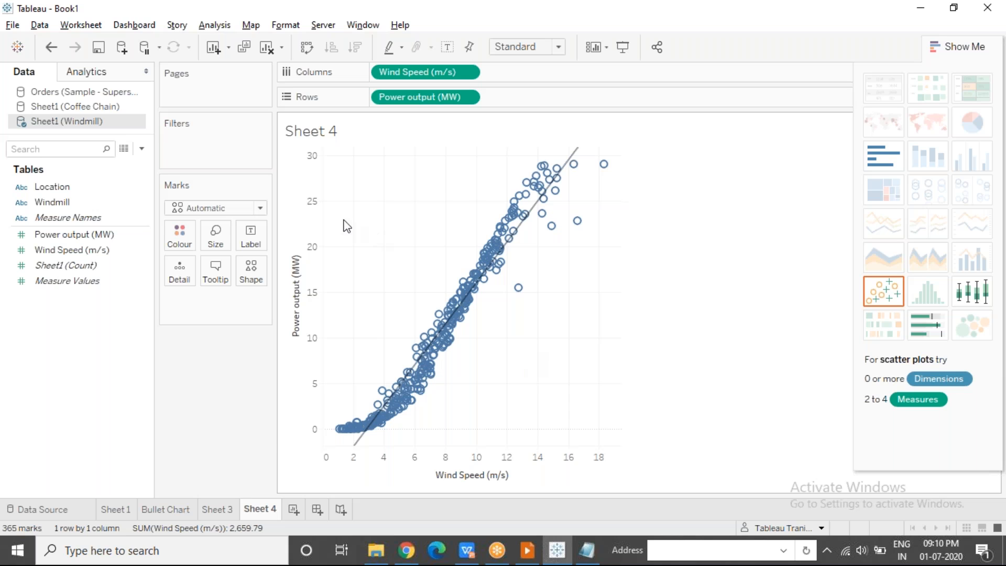
Step: Highlight the Power output (MW) and Wind Speed (m/s) axes of the scatter plot to examine both variables
click(309, 210)
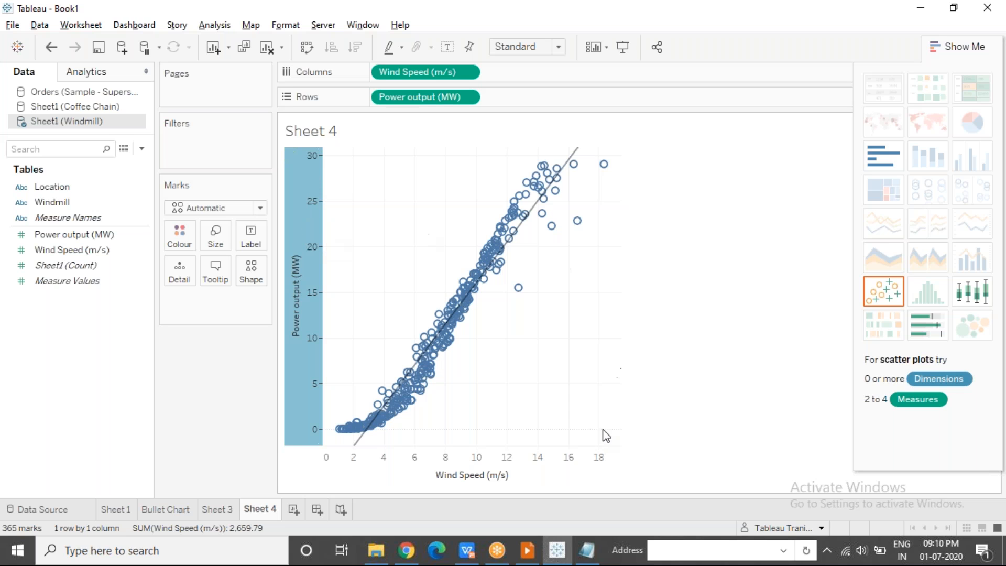
click(549, 463)
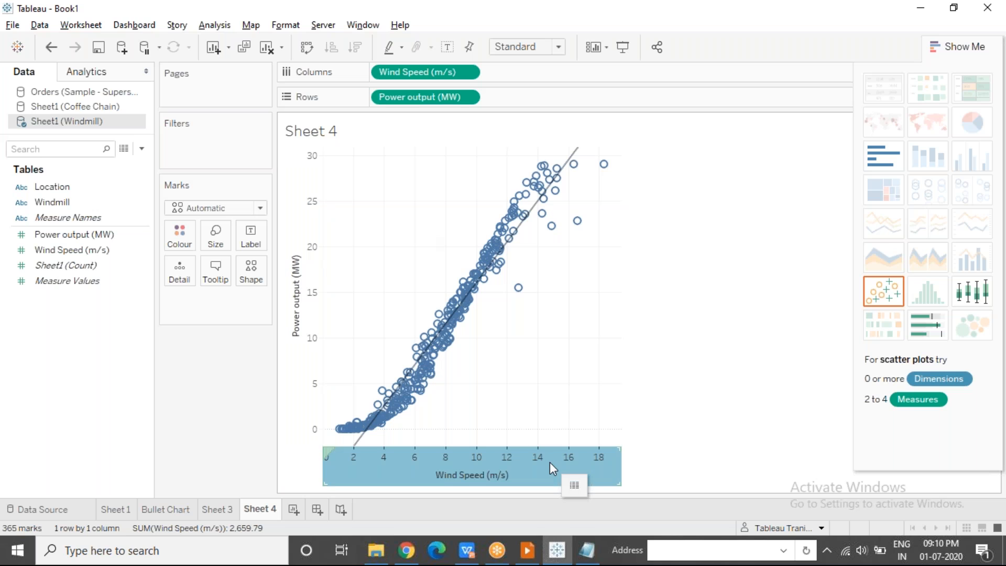
click(418, 306)
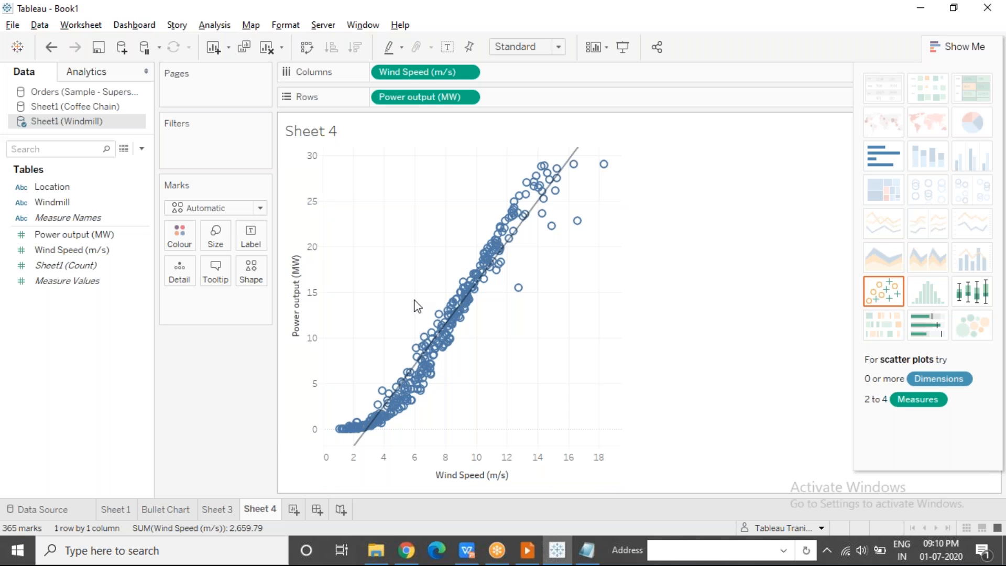
click(307, 241)
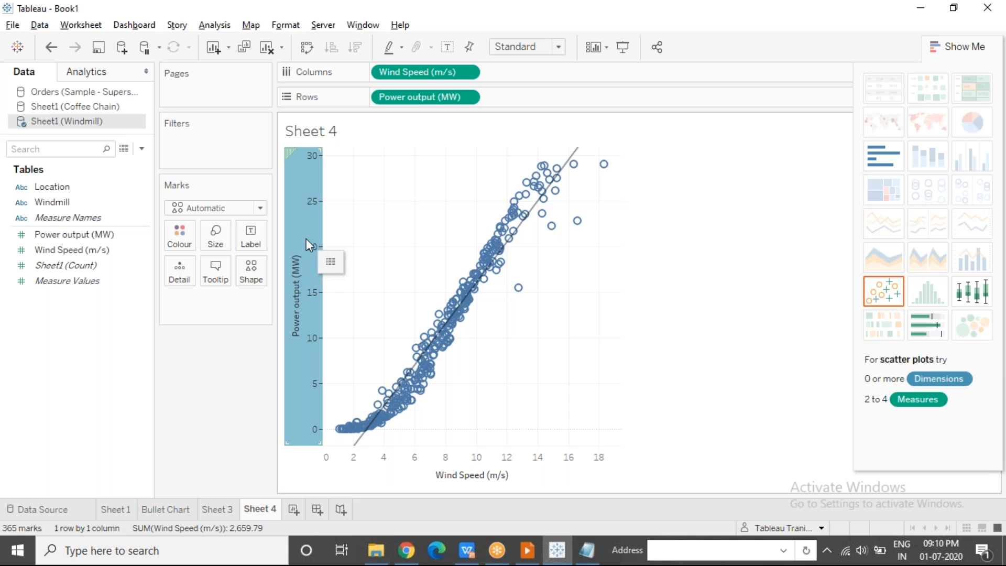
click(377, 252)
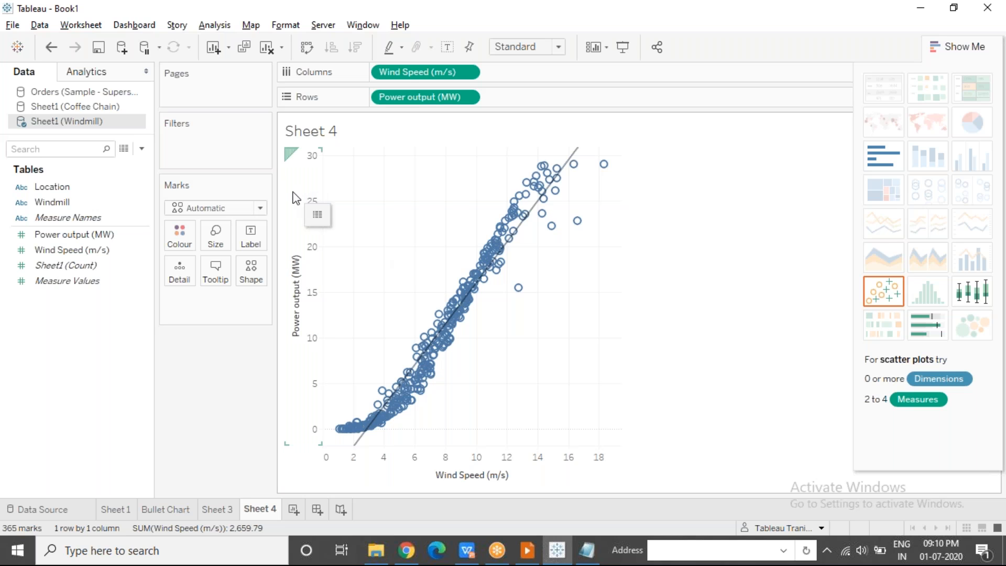
click(298, 173)
mouse_move(303, 201)
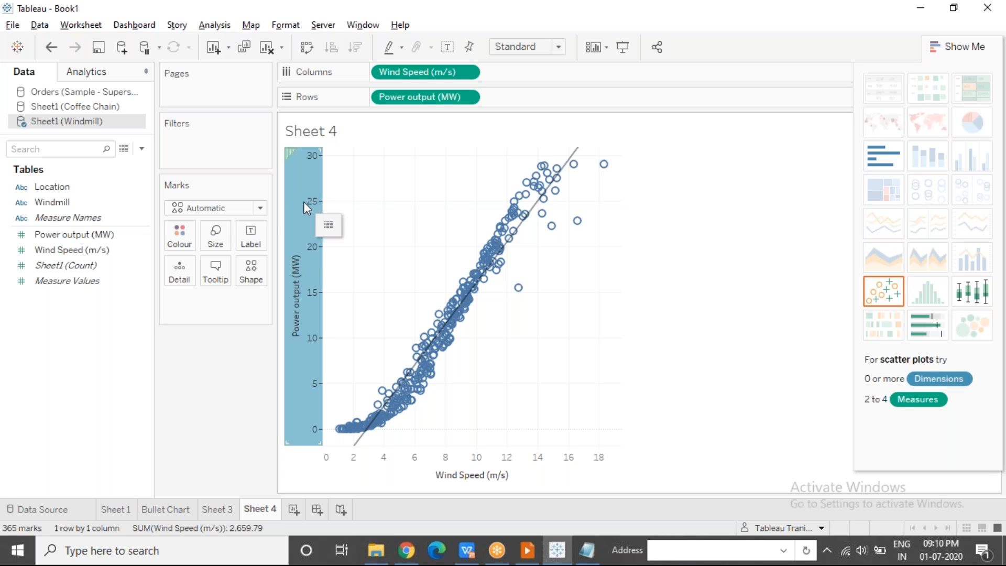
click(427, 187)
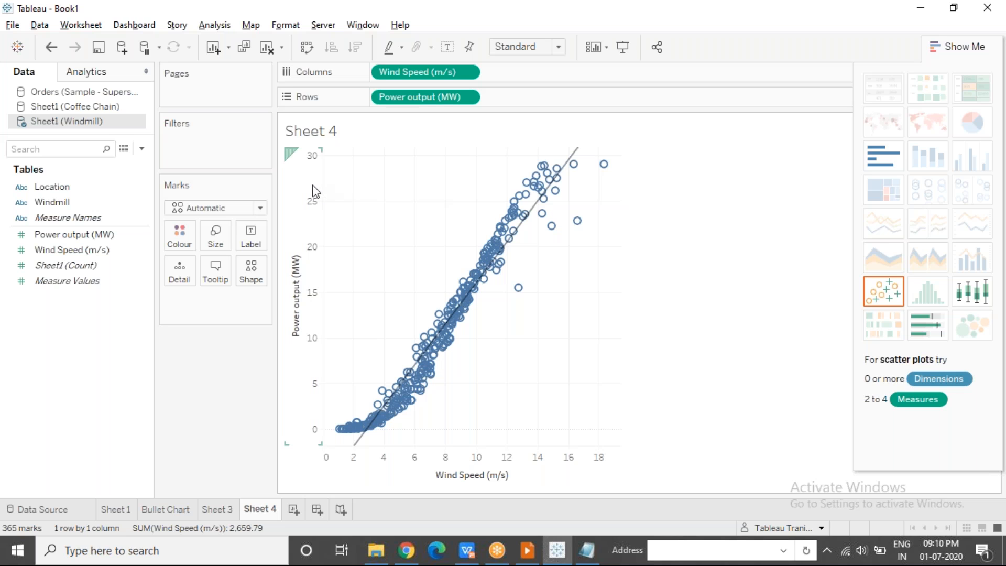
Step: Highlight the Power output (MW) axis of the scatter plot to point out the predicted variable
click(313, 184)
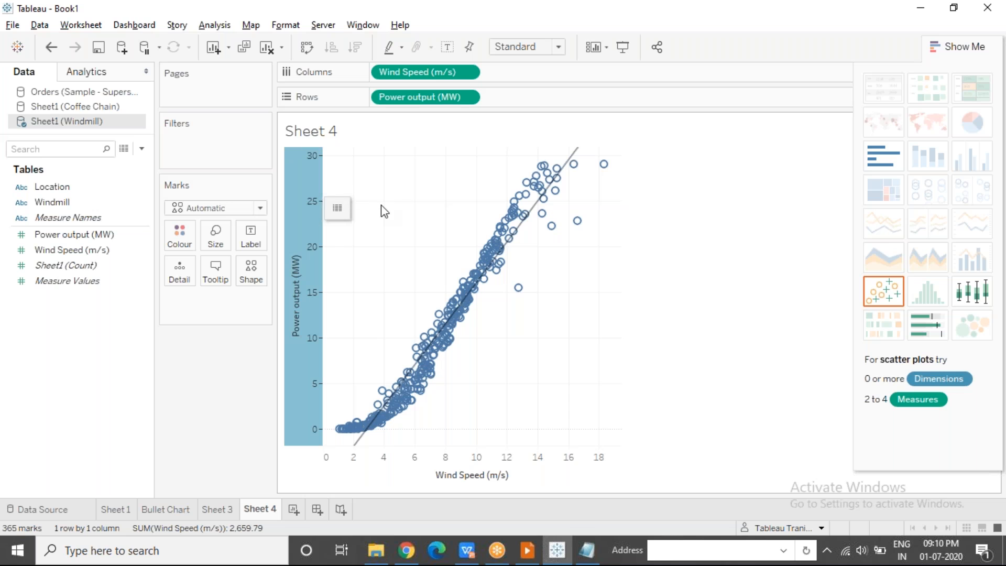
click(335, 193)
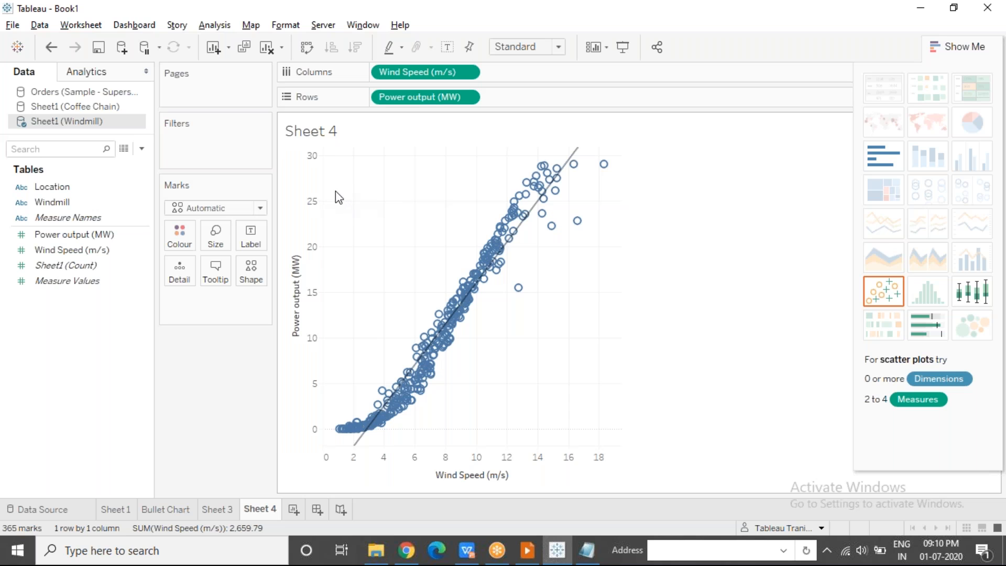
click(310, 180)
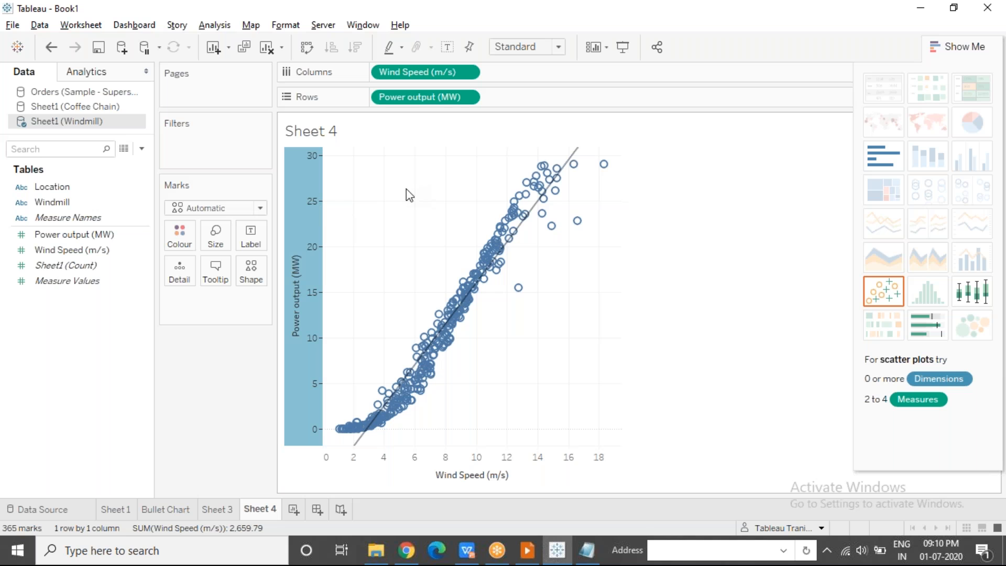
Step: View the Windmill source's underlying data in a maximized window, browse down to the location C rows, and close the data view
click(124, 149)
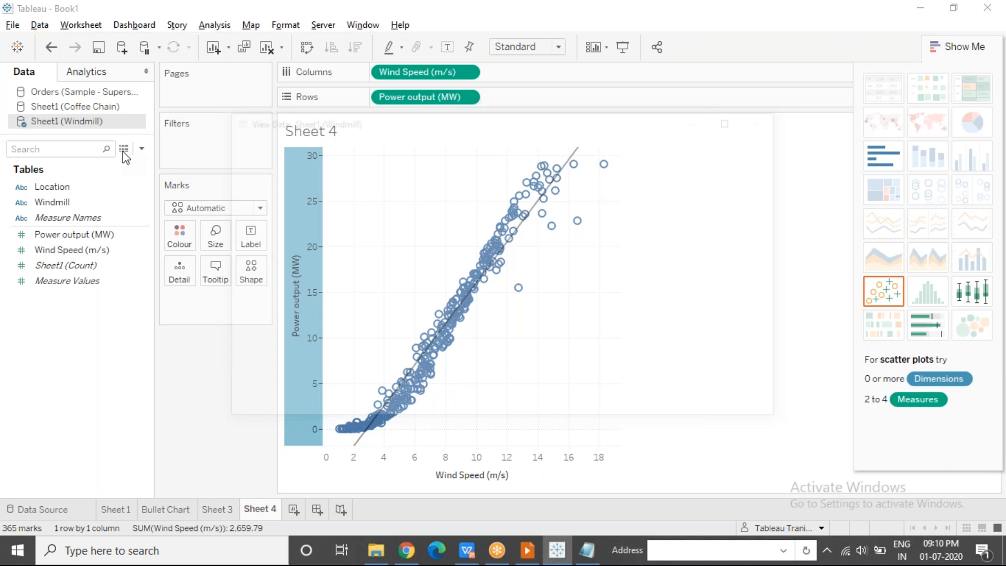
double_click(538, 119)
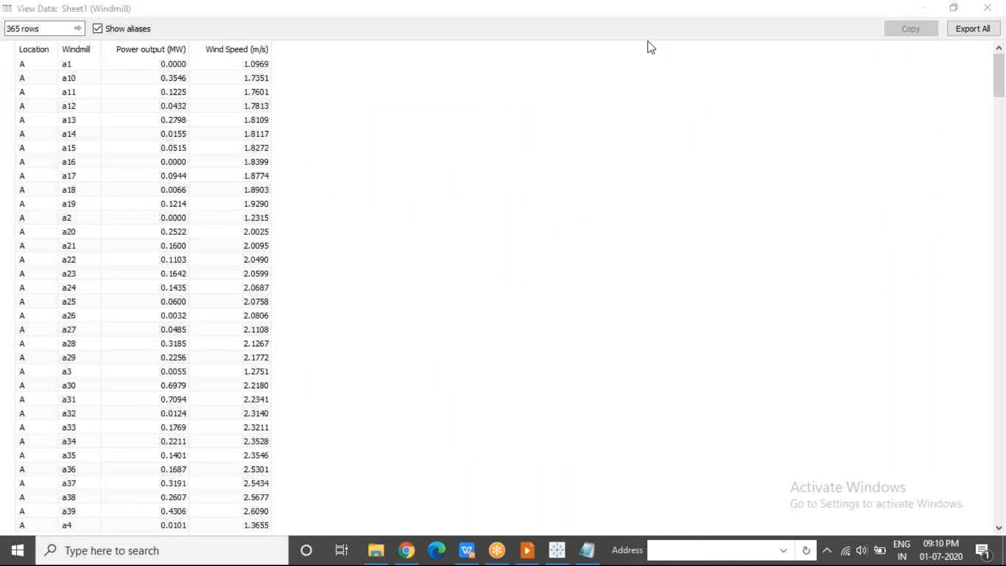
click(999, 441)
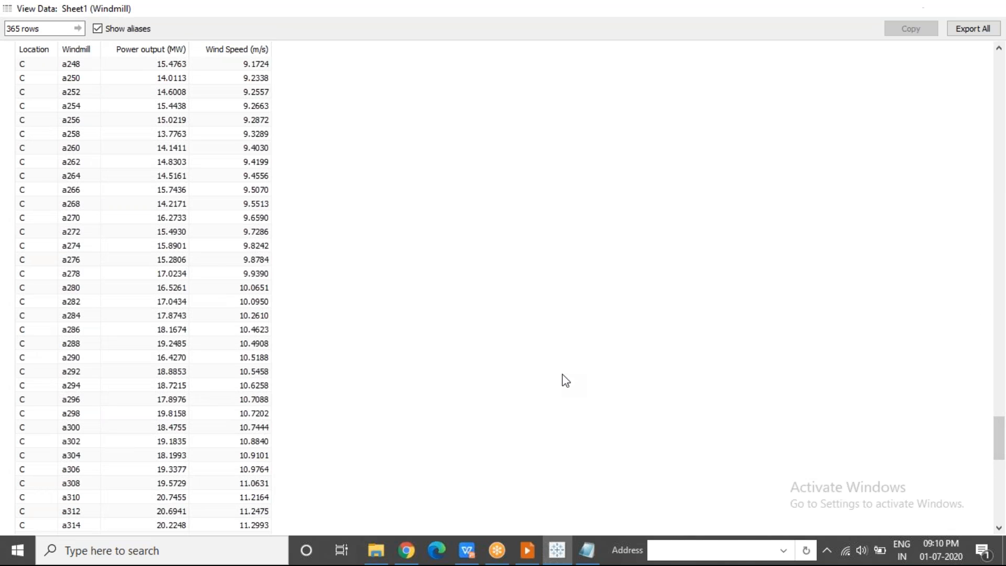
key(Escape)
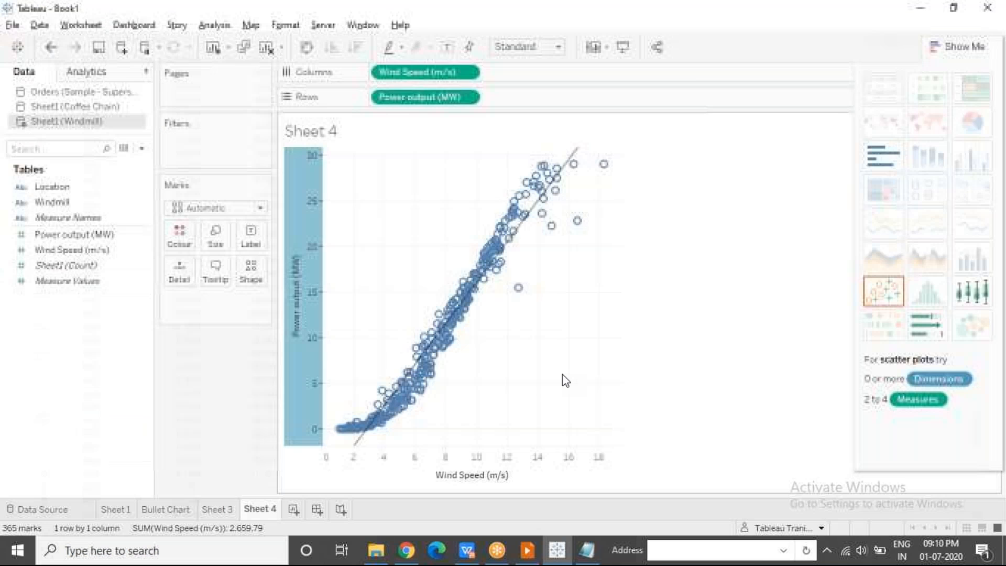
Step: Examine the outlying mark well below the trend line and highlight the Power output (MW) and Wind Speed (m/s) axes in turn
click(518, 287)
click(466, 215)
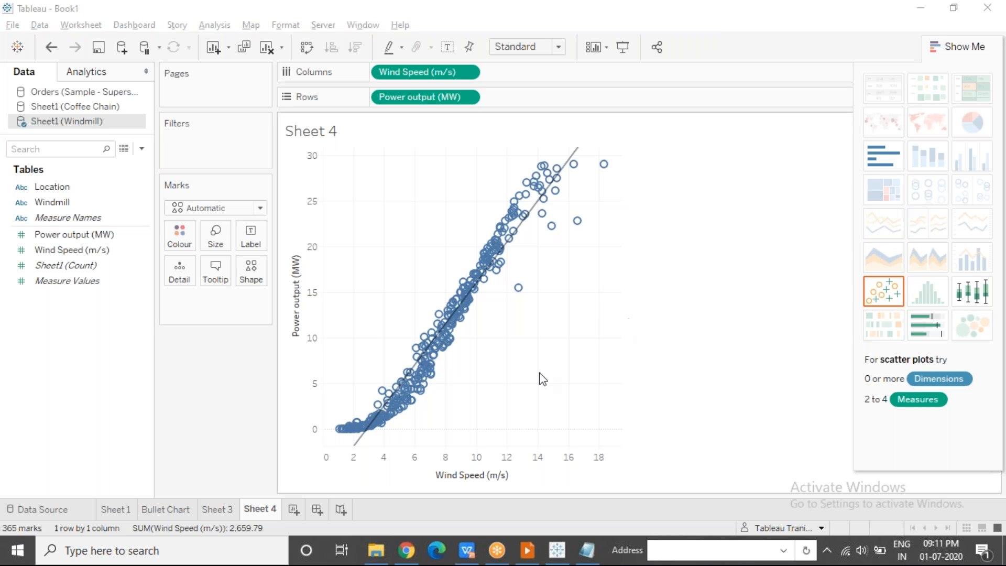
click(315, 218)
click(562, 468)
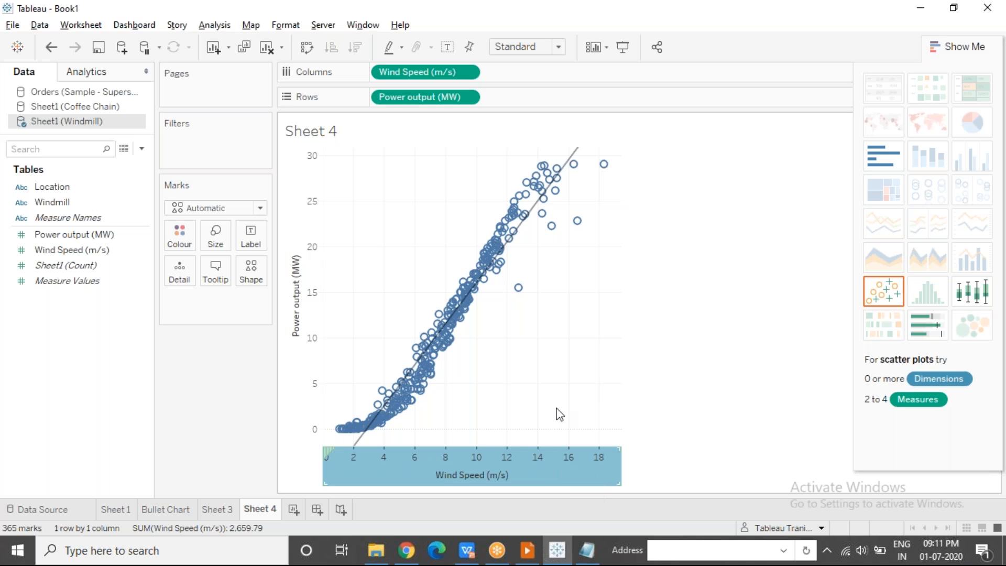
click(558, 360)
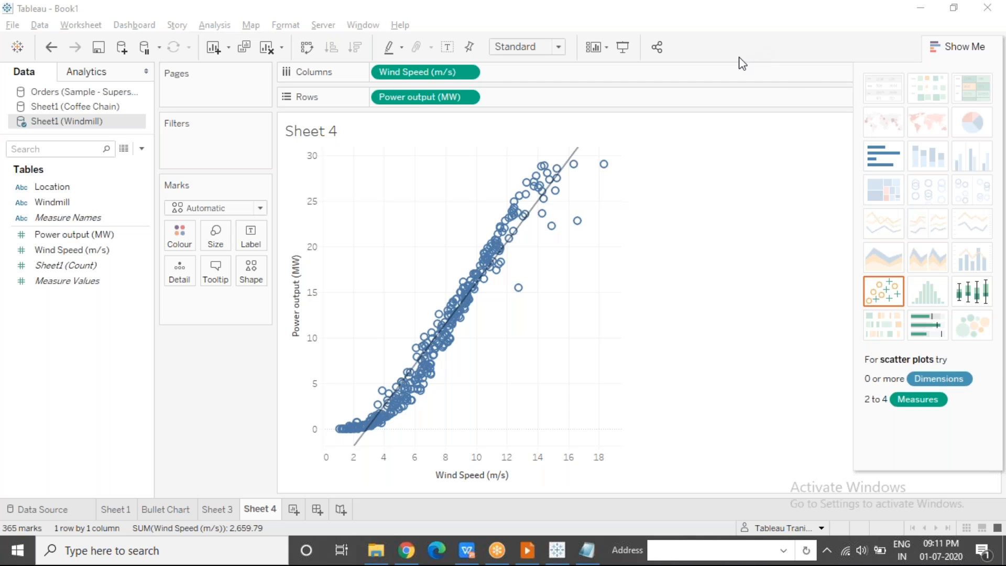
click(491, 367)
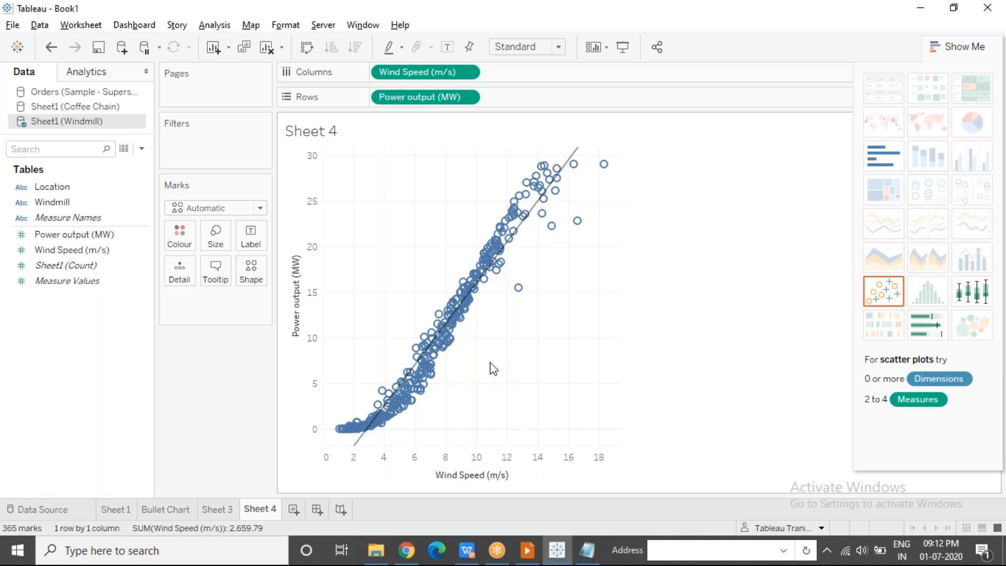
Step: Split the scatter plot by Location, first across columns and finally across rows ahead of Power output (MW)
drag(92, 186, 387, 78)
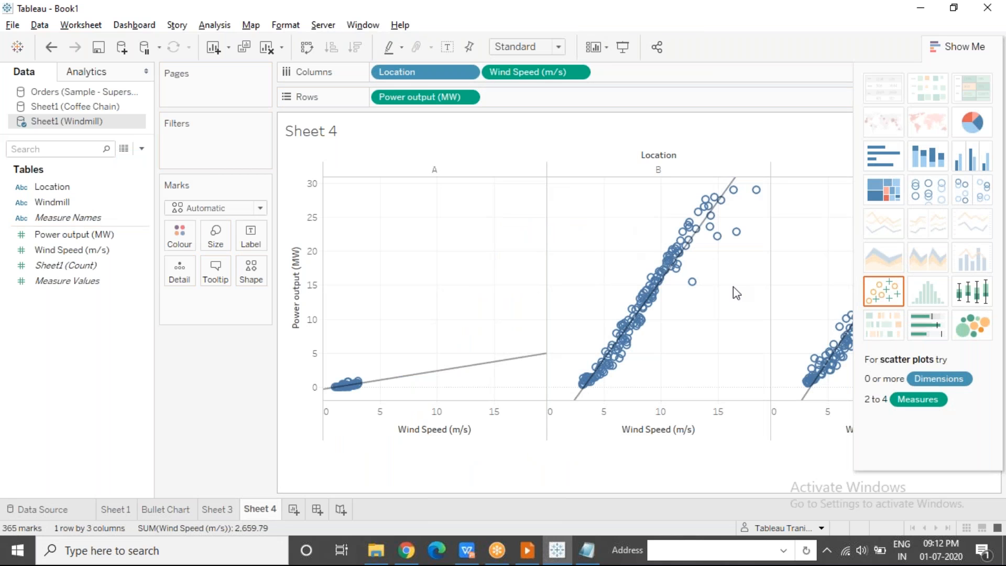
drag(400, 74, 377, 97)
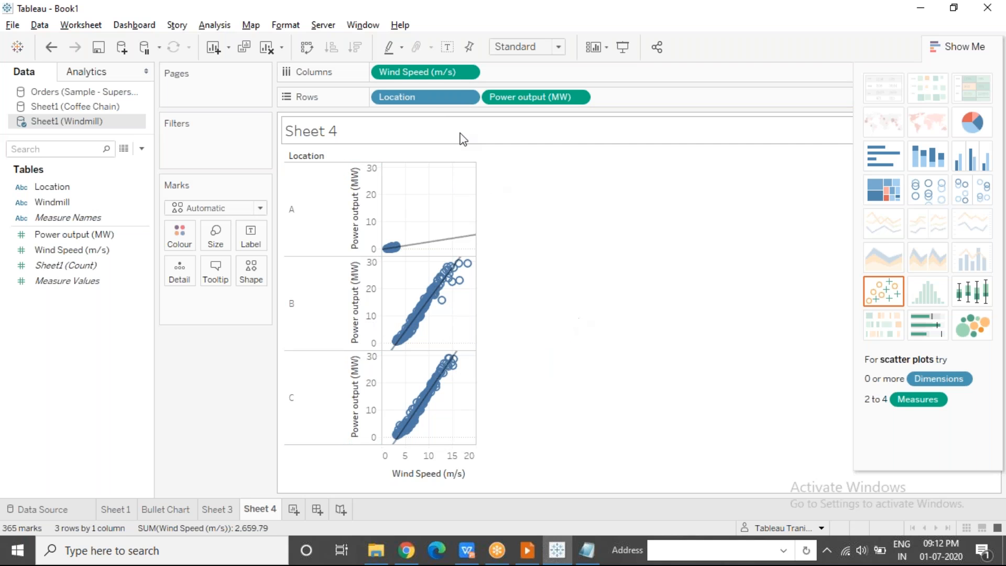
Step: Turn Location into a filter including all values, show its filter control beside the plot, and hide the chart type suggestions
drag(423, 96, 177, 137)
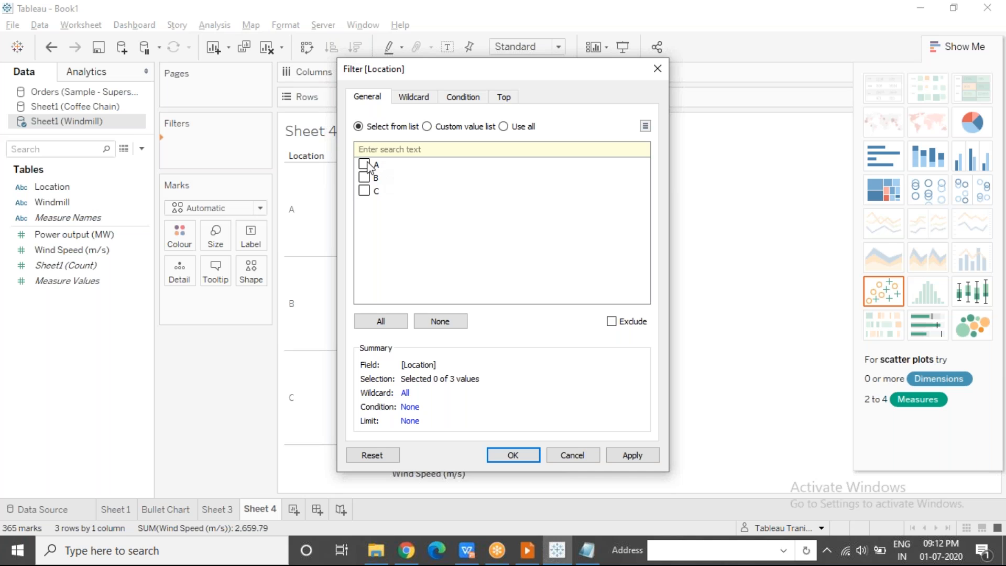
click(382, 321)
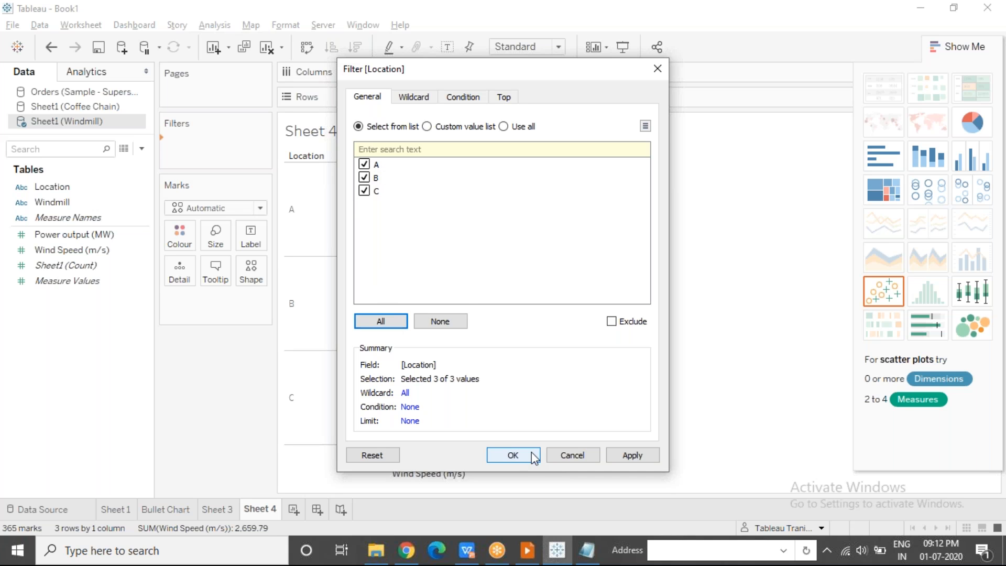
click(531, 452)
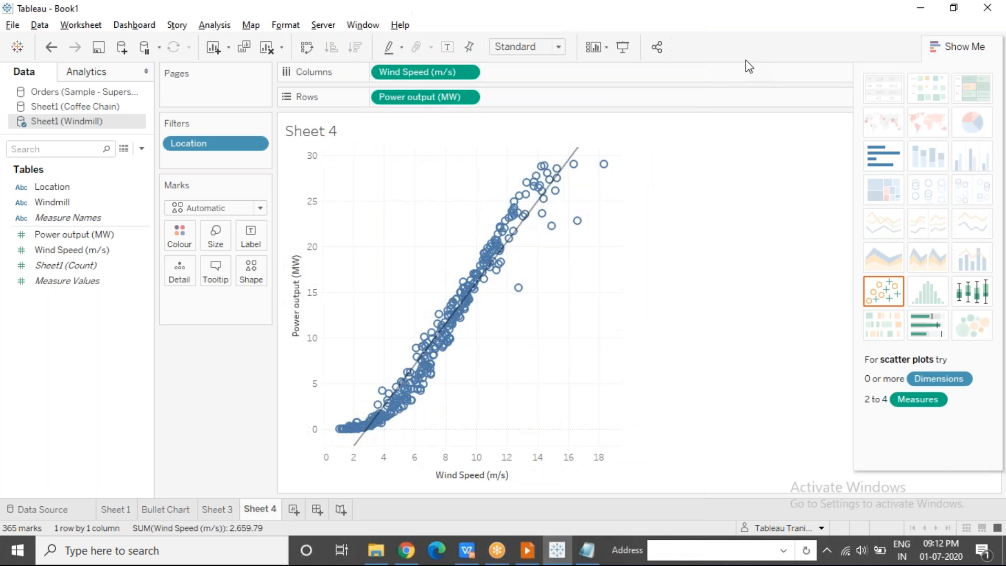
click(256, 143)
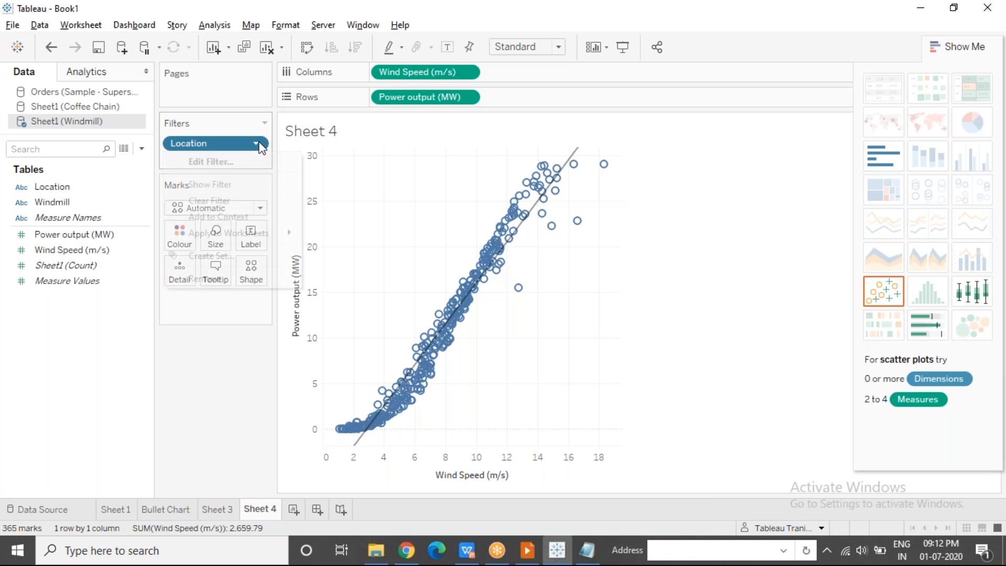
click(240, 184)
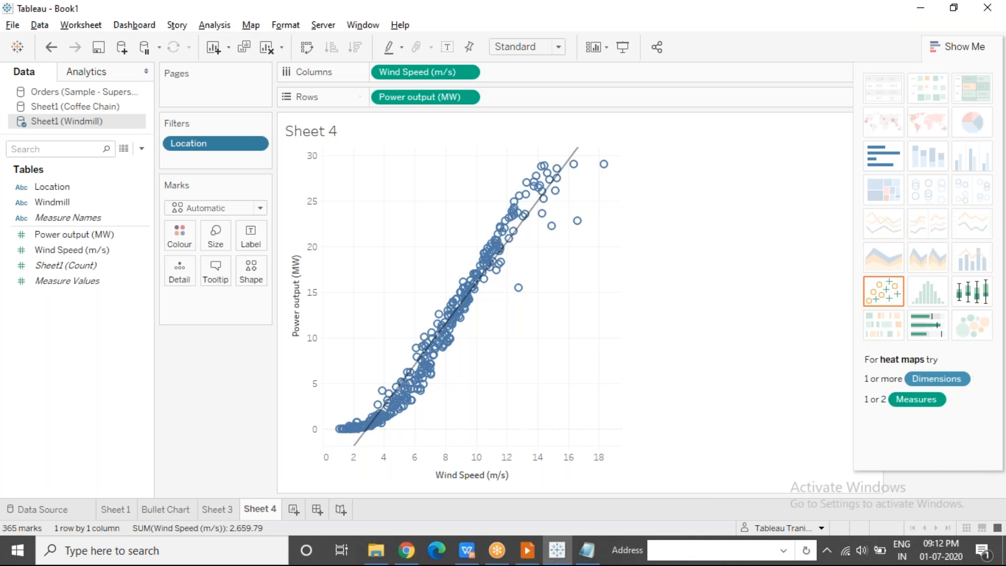
click(935, 47)
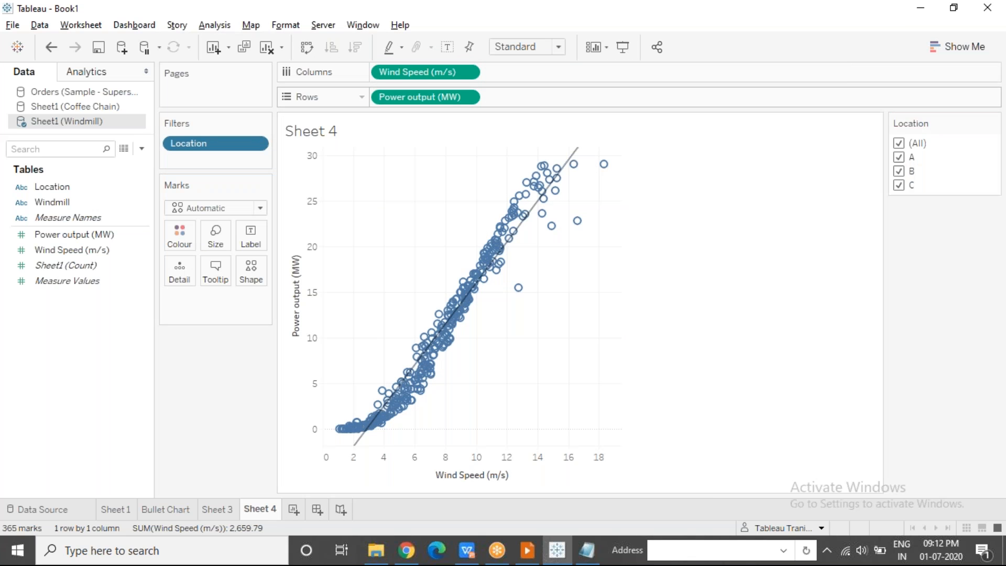
Step: Filter the plot to location C, B and A one at a time and inspect each location's trend line equation and R-squared
click(898, 157)
click(898, 171)
mouse_move(610, 155)
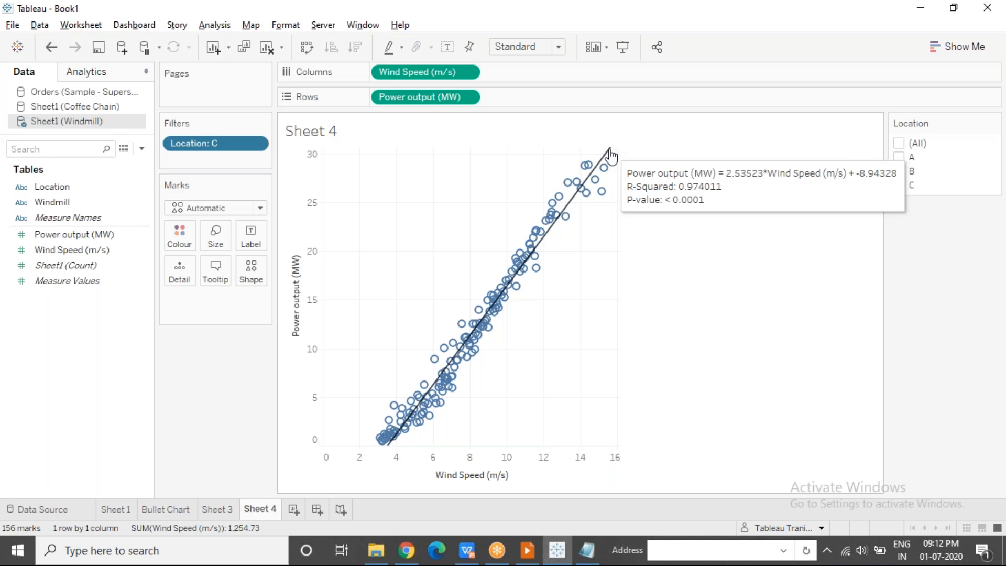
click(898, 185)
click(898, 172)
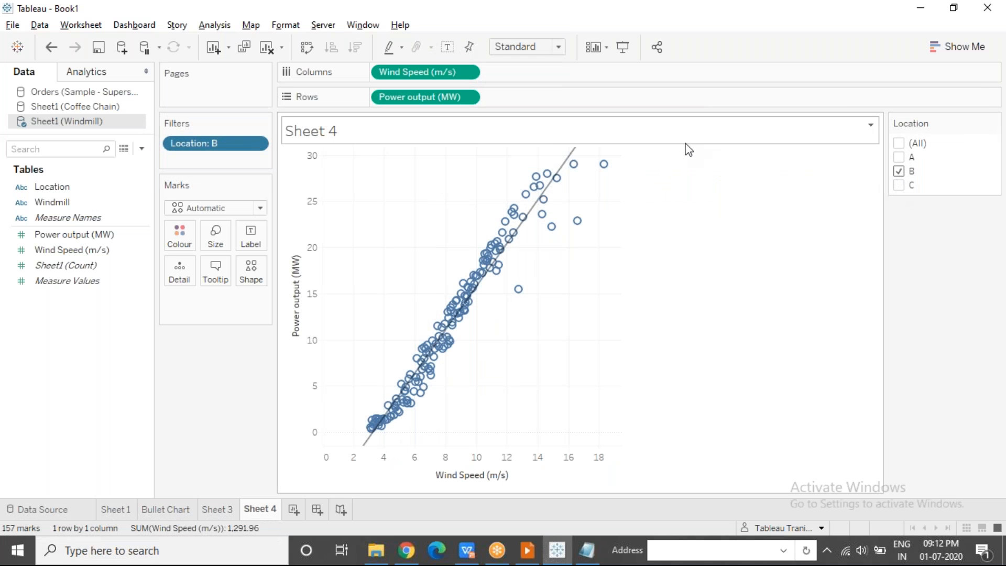
mouse_move(566, 166)
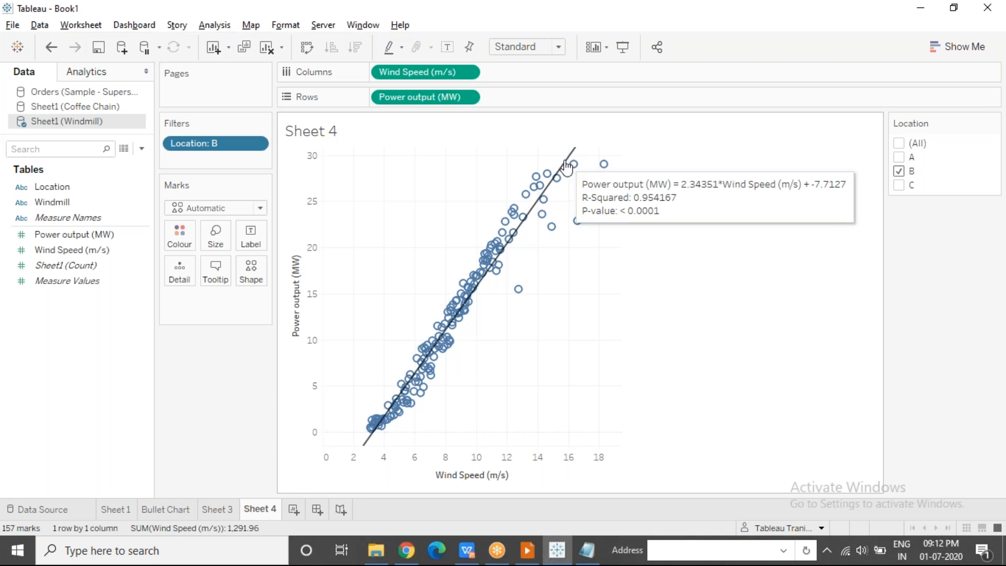
click(899, 171)
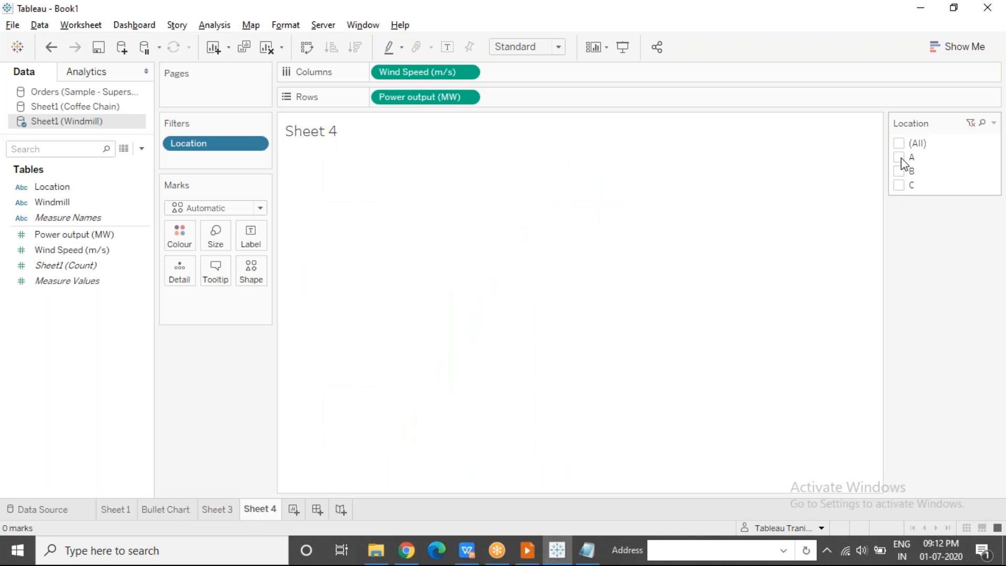
click(898, 157)
mouse_move(620, 283)
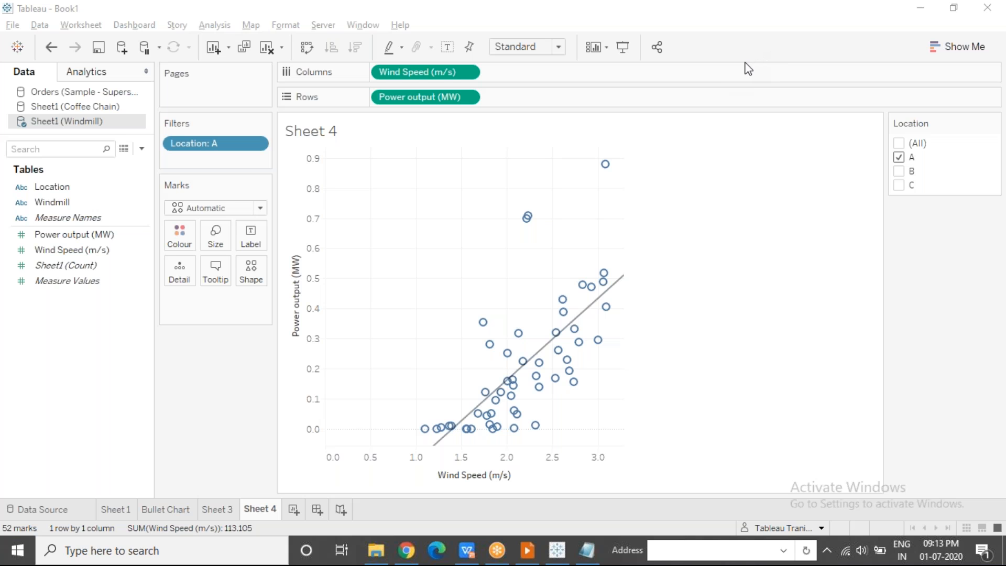
Step: Remove the Location filter and colour the scatter plot marks by Location
drag(198, 153, 197, 390)
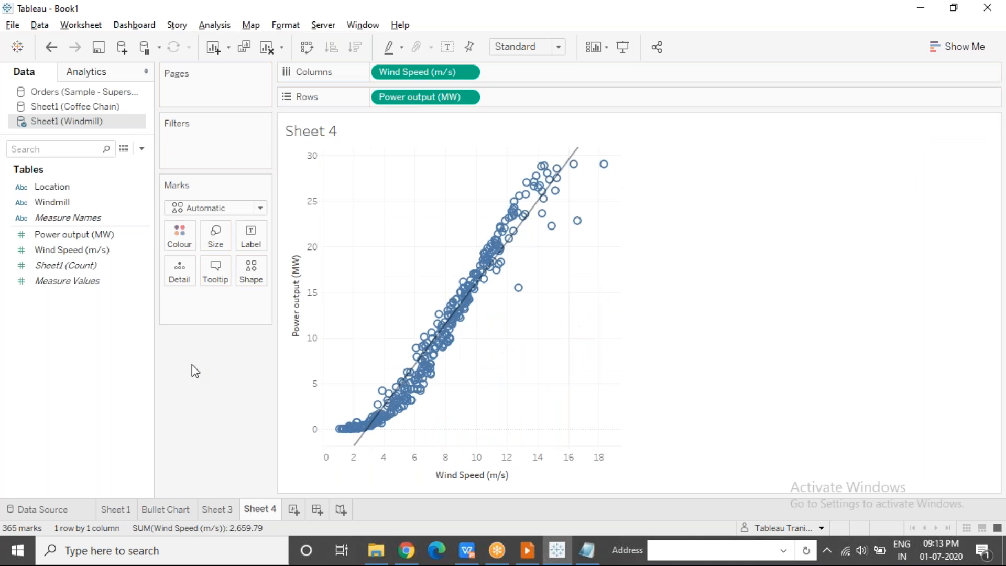
click(81, 188)
drag(66, 192, 179, 236)
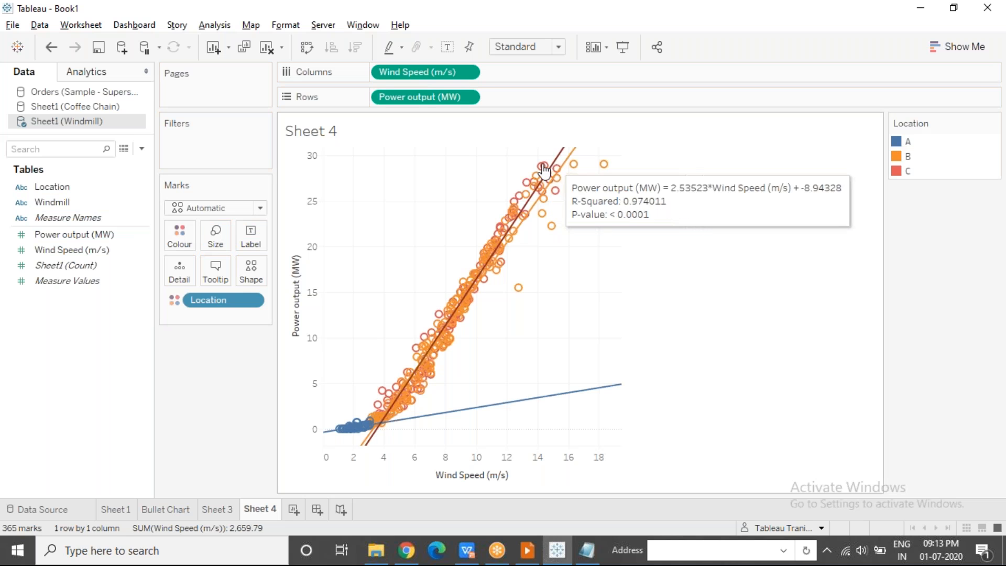
Step: Highlight locations A, B and C one at a time, inspect each one's trend line details, and clear the highlighting
click(591, 390)
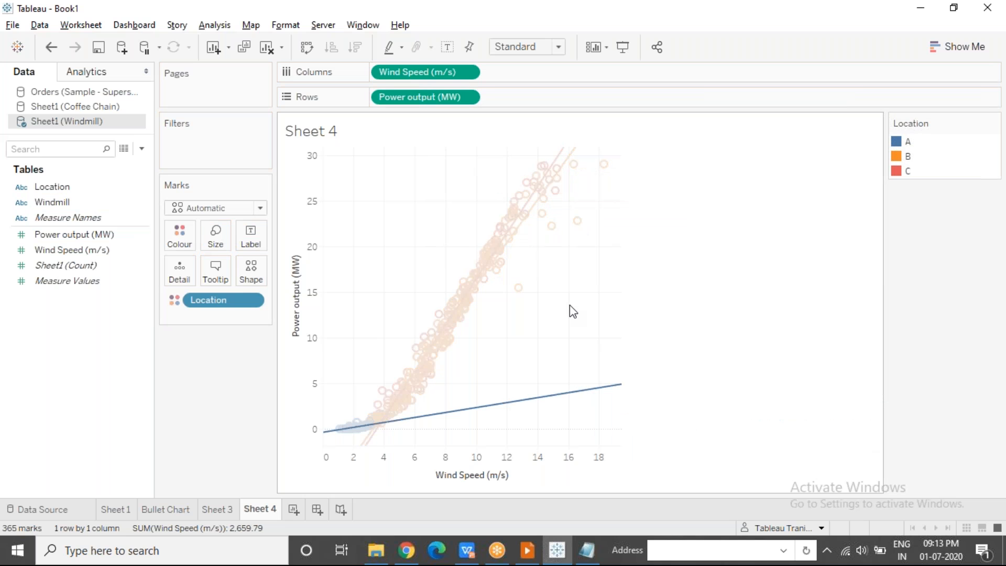
click(570, 305)
click(905, 142)
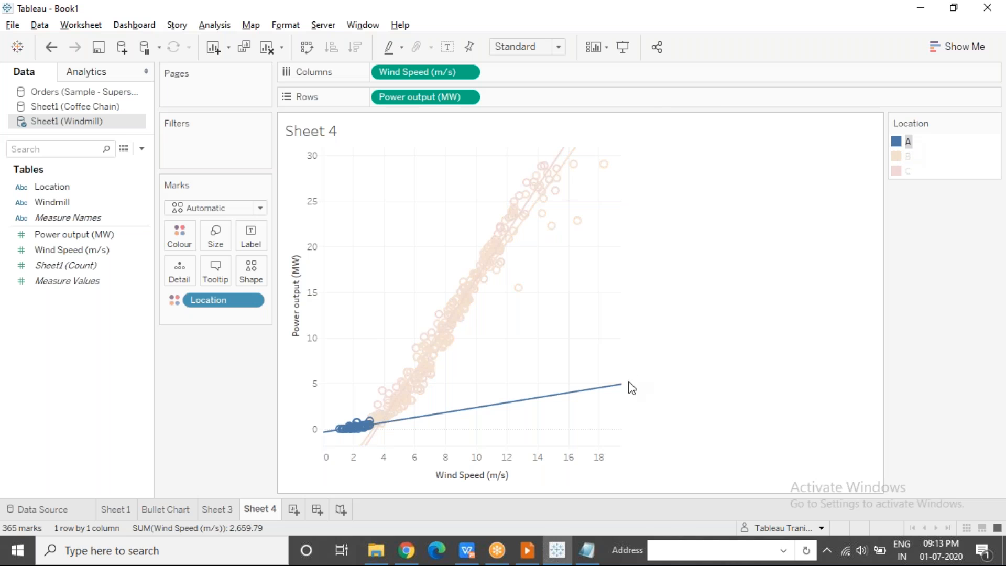
mouse_move(606, 398)
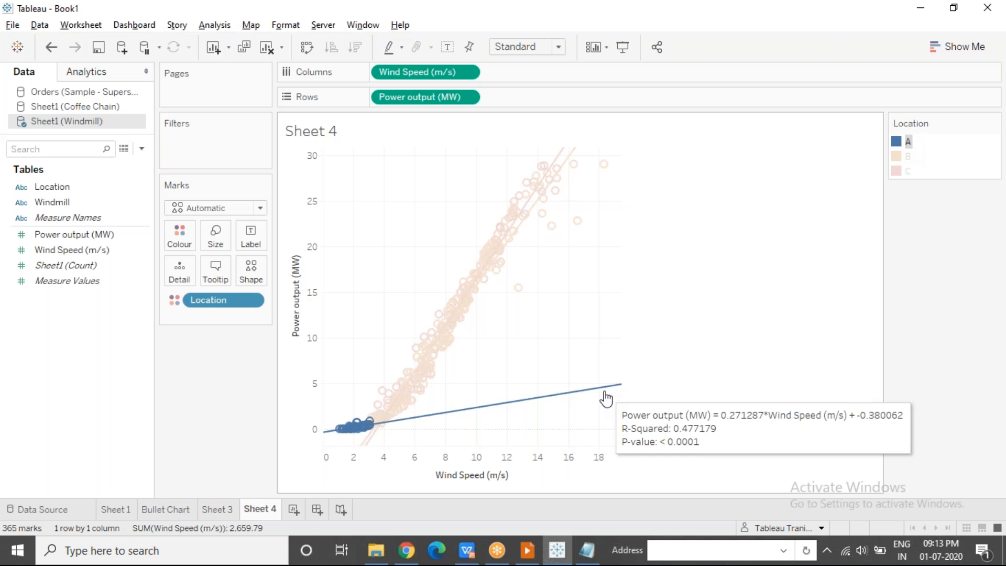
click(602, 329)
click(908, 157)
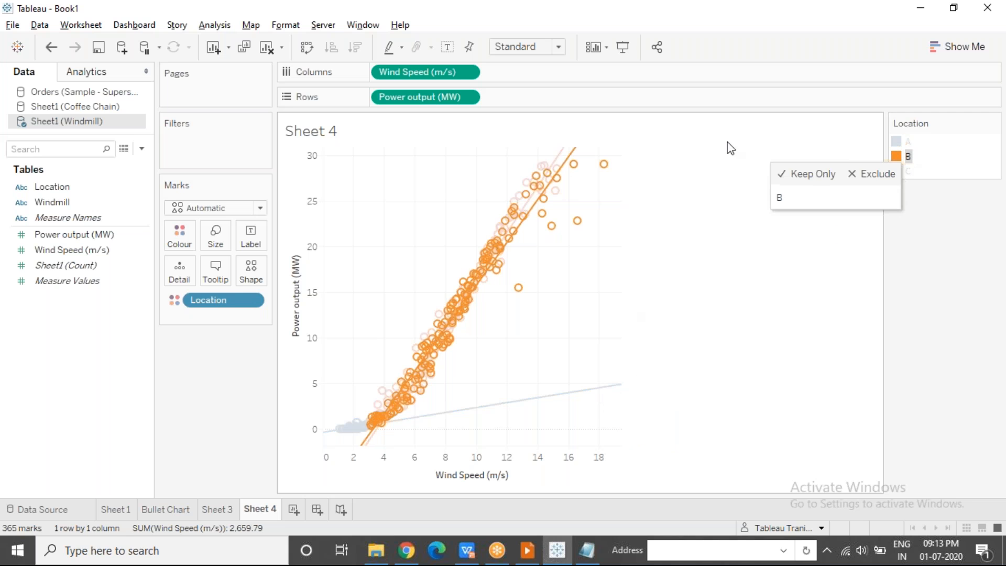
mouse_move(577, 156)
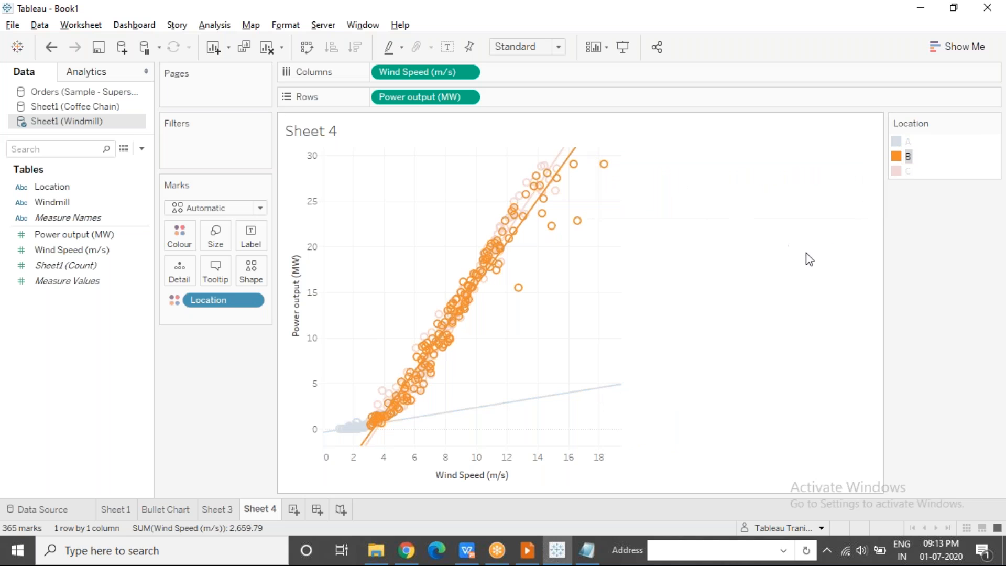
click(806, 259)
click(901, 173)
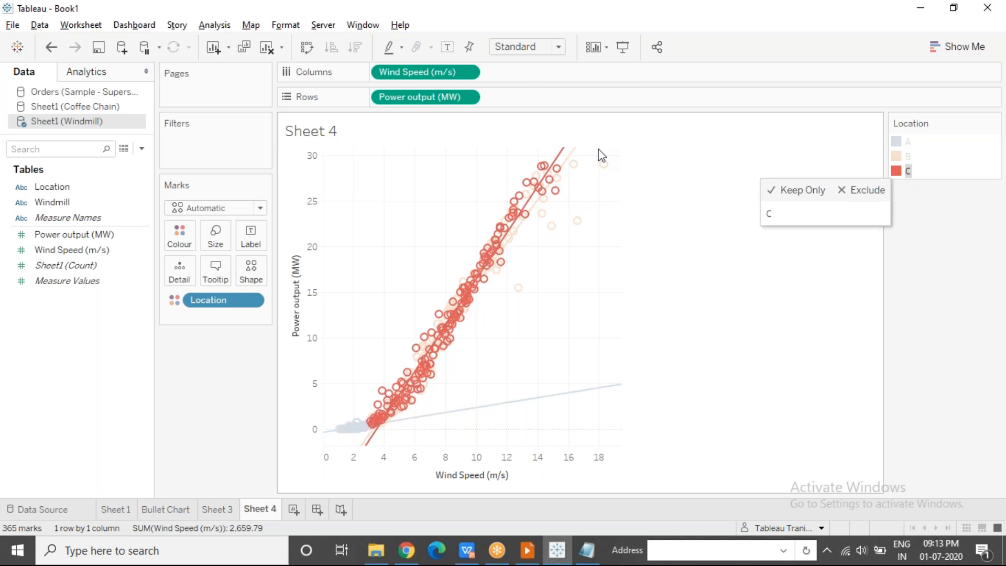
mouse_move(561, 152)
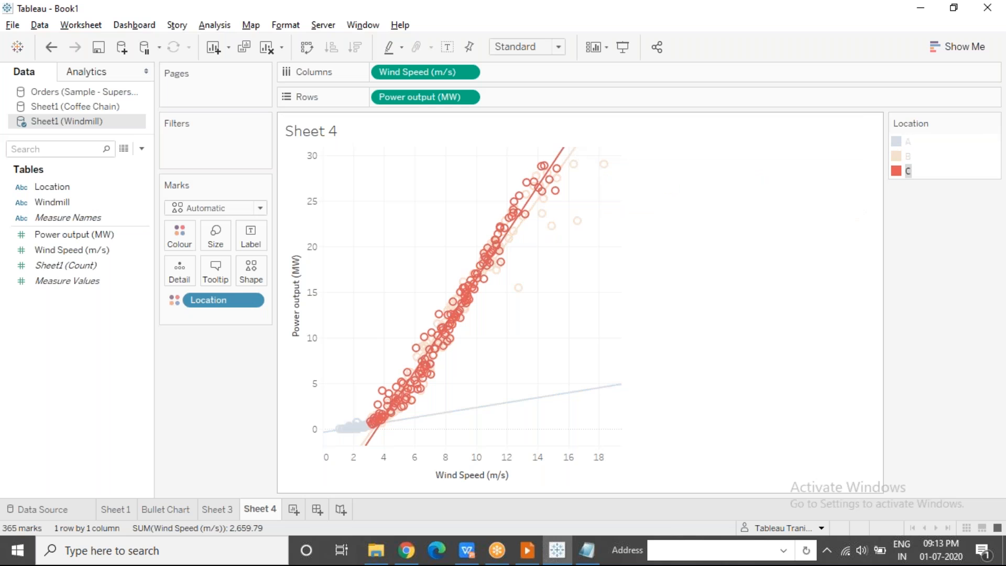
click(611, 303)
click(698, 23)
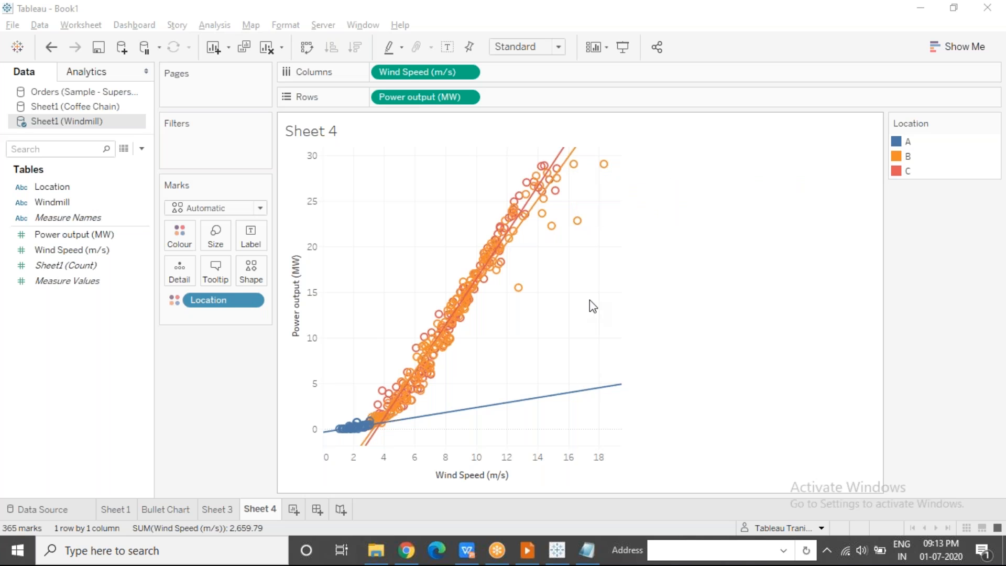
Step: Reassign Location from colour to shape so each location's marks use a different symbol
drag(207, 300, 250, 268)
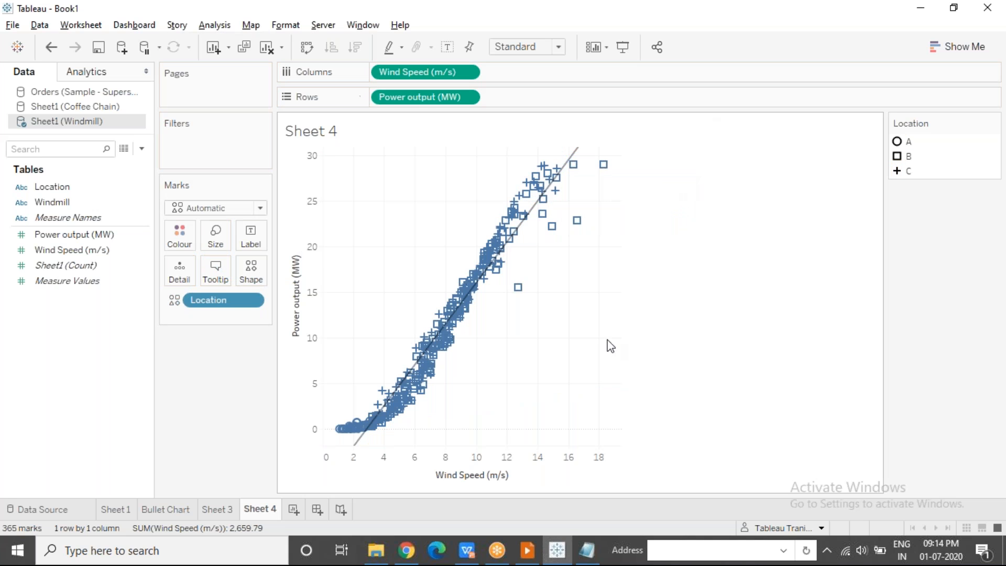
Step: Move Location from shape to colour, and add Location to shape as well so marks differ by both
mouse_move(574, 162)
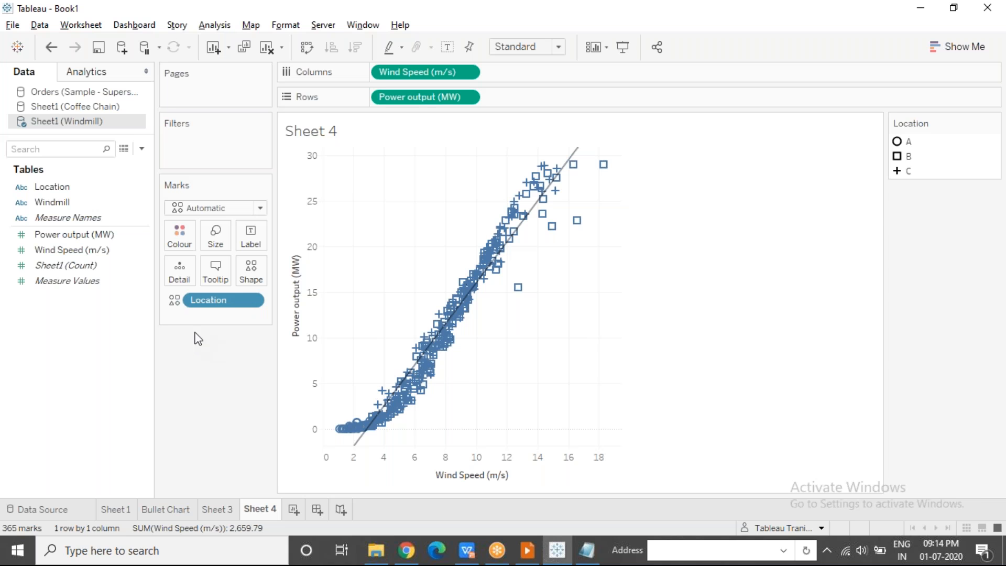
drag(212, 307, 179, 237)
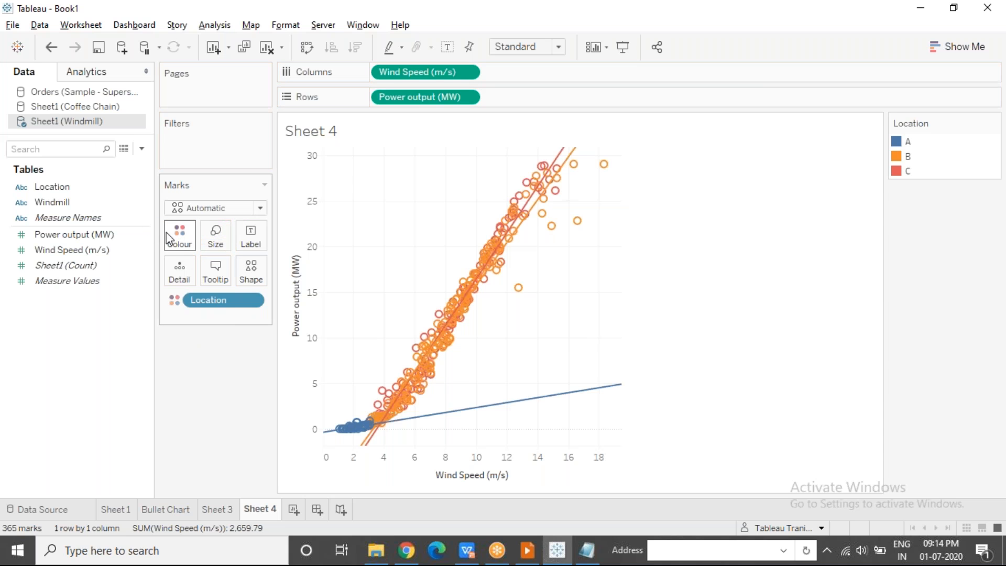
drag(67, 194, 251, 269)
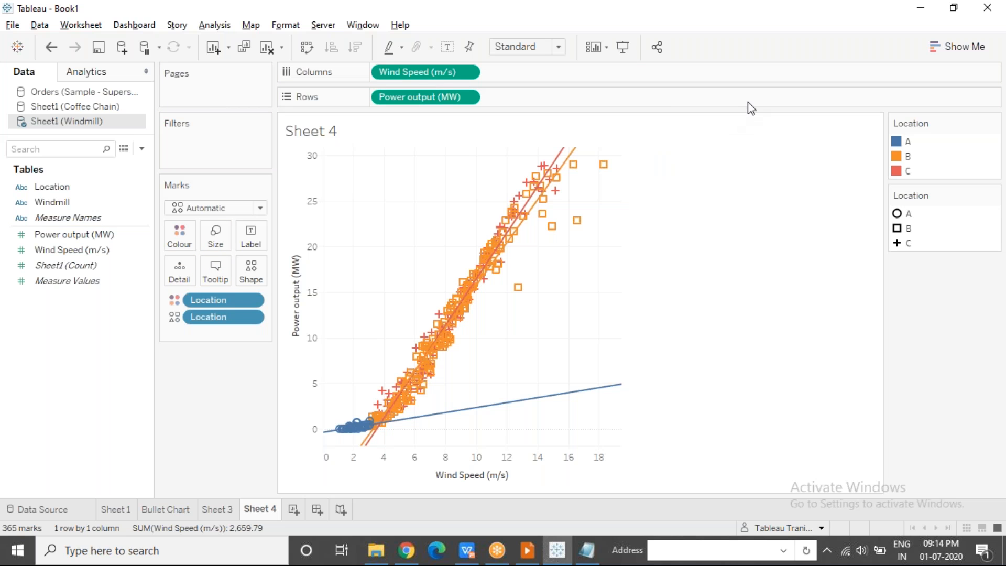
Step: Switch to Notepad and review the notes on the trend line equation, R-squared strength thresholds, p-value and confidence interval
key(alt+Tab)
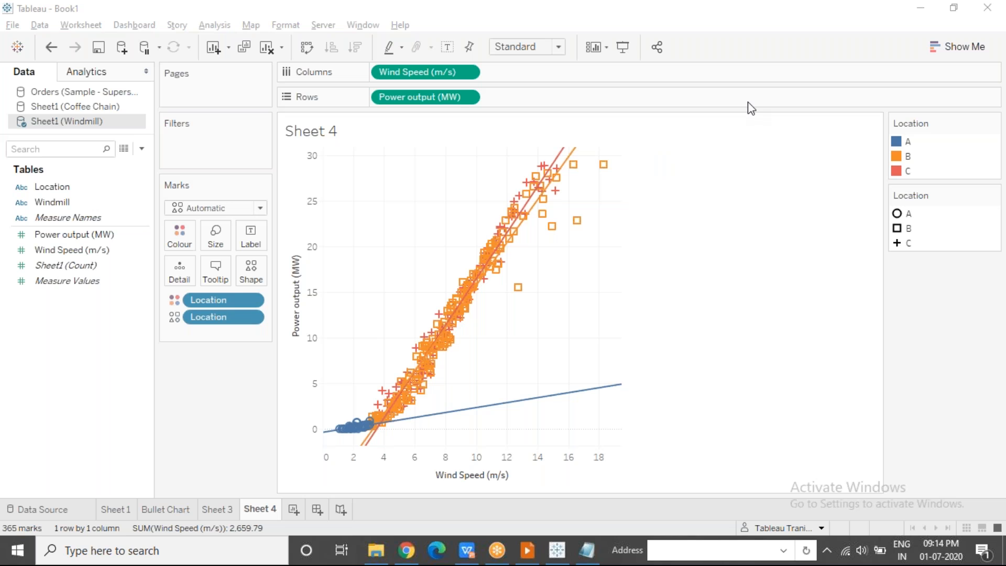
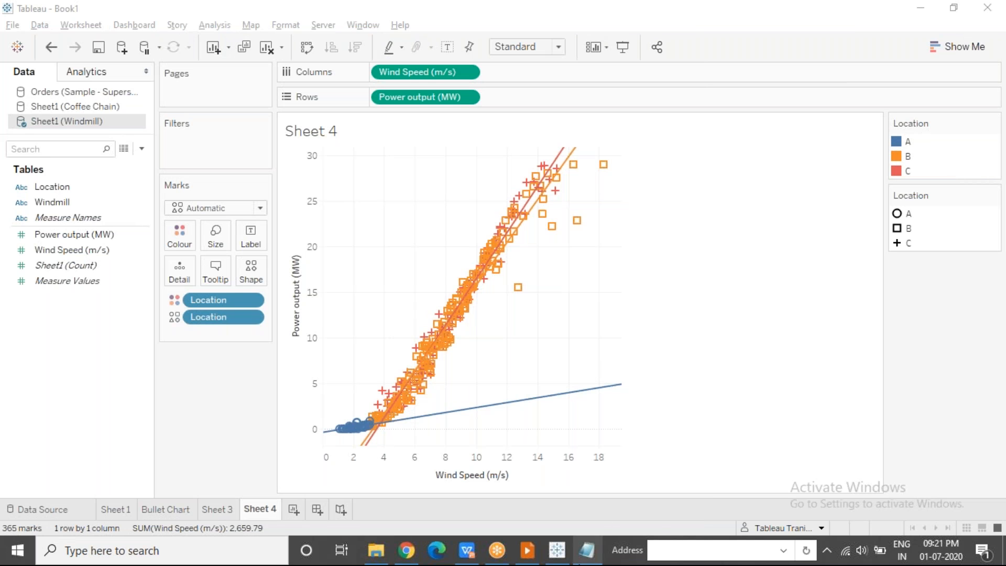
click(586, 550)
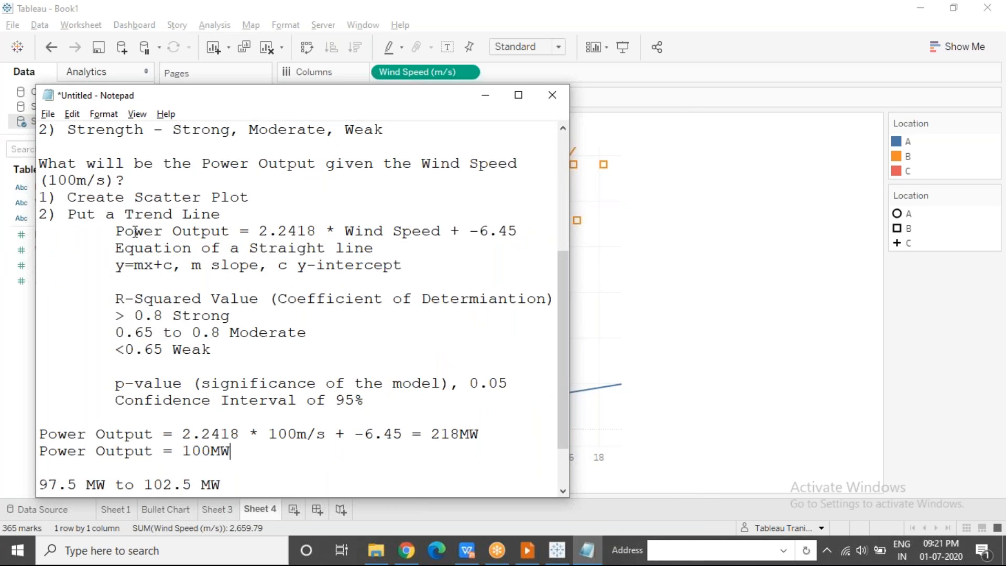
drag(115, 231, 417, 264)
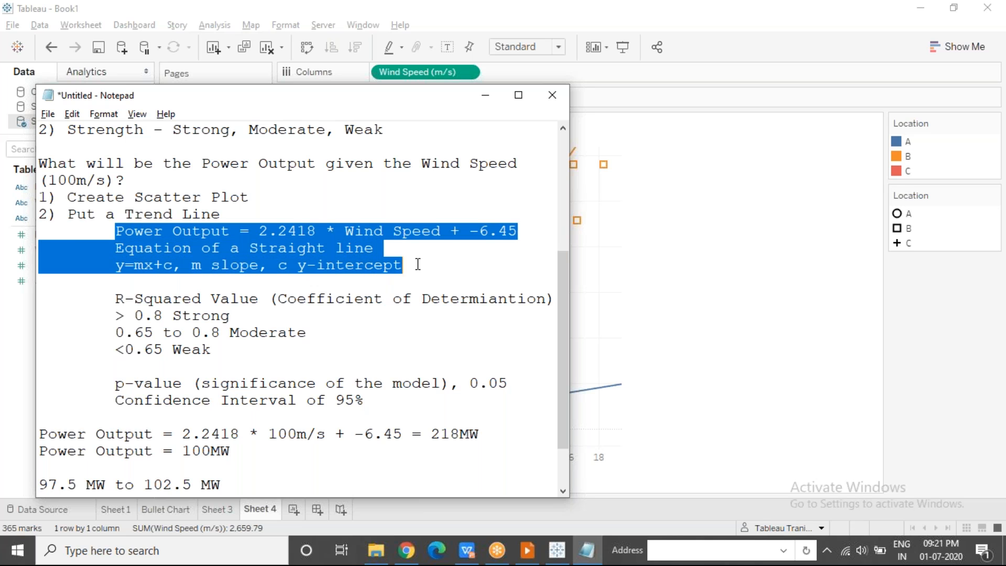
click(115, 298)
drag(115, 297, 218, 351)
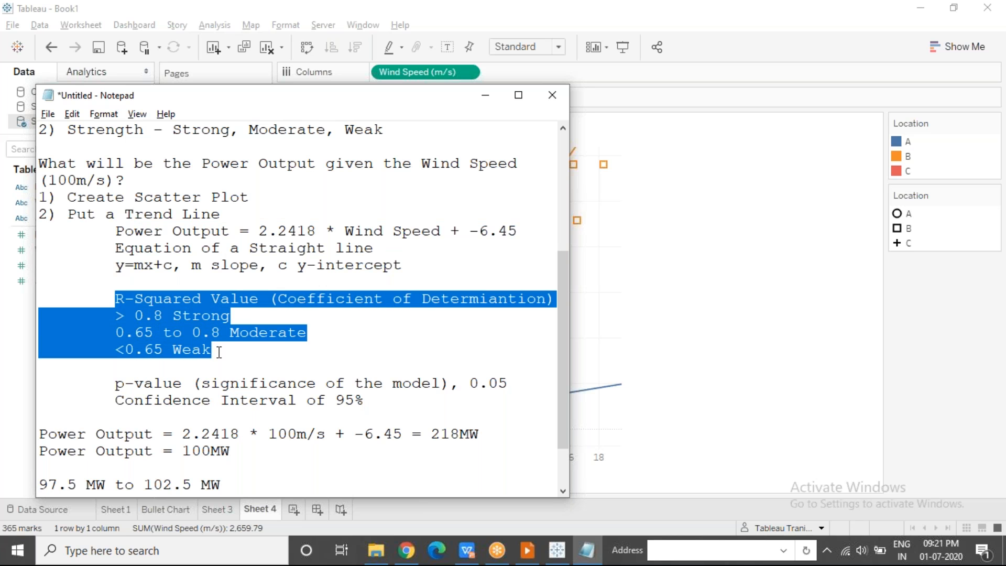
click(115, 383)
drag(115, 383, 395, 403)
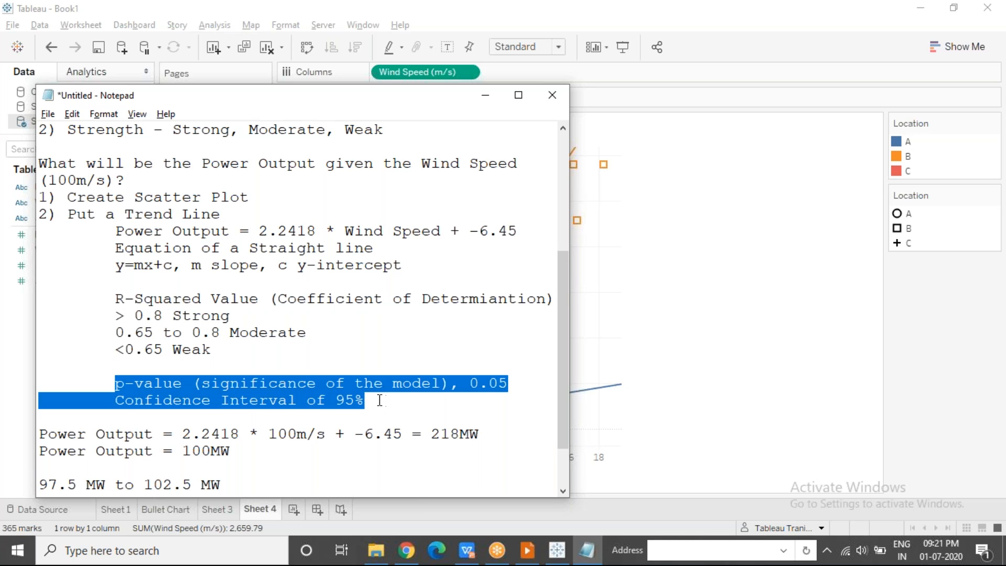
click(381, 400)
double_click(380, 401)
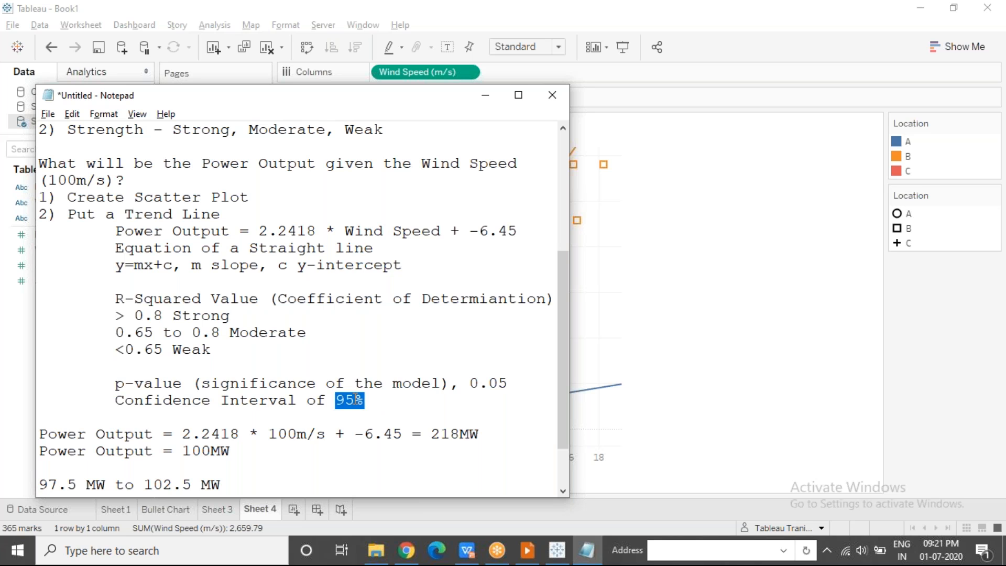
click(394, 397)
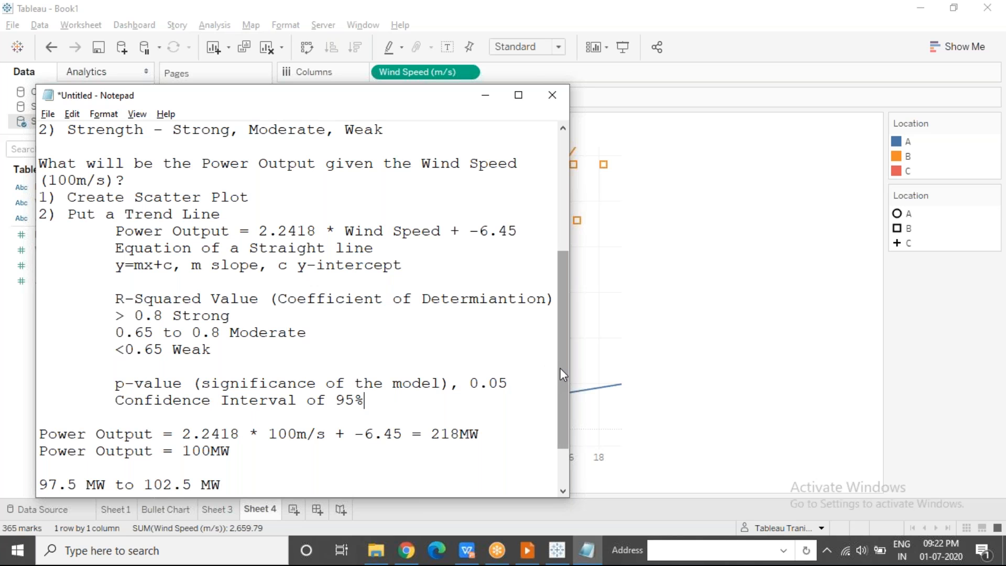
Step: Review the notes on the power output prediction for 100 m/s, the 95% confidence interval and the predicted MW range
drag(561, 368, 561, 407)
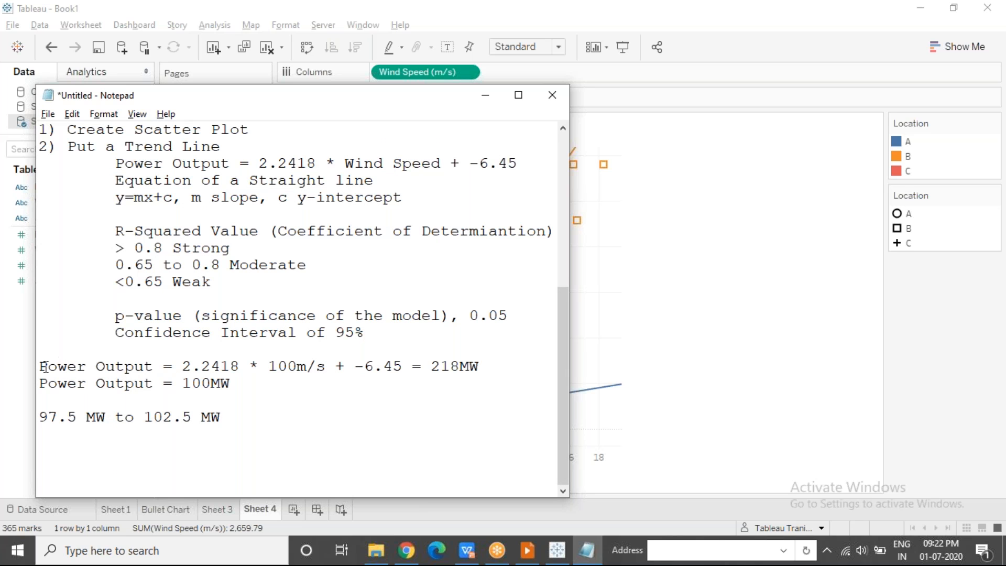
drag(268, 366, 327, 365)
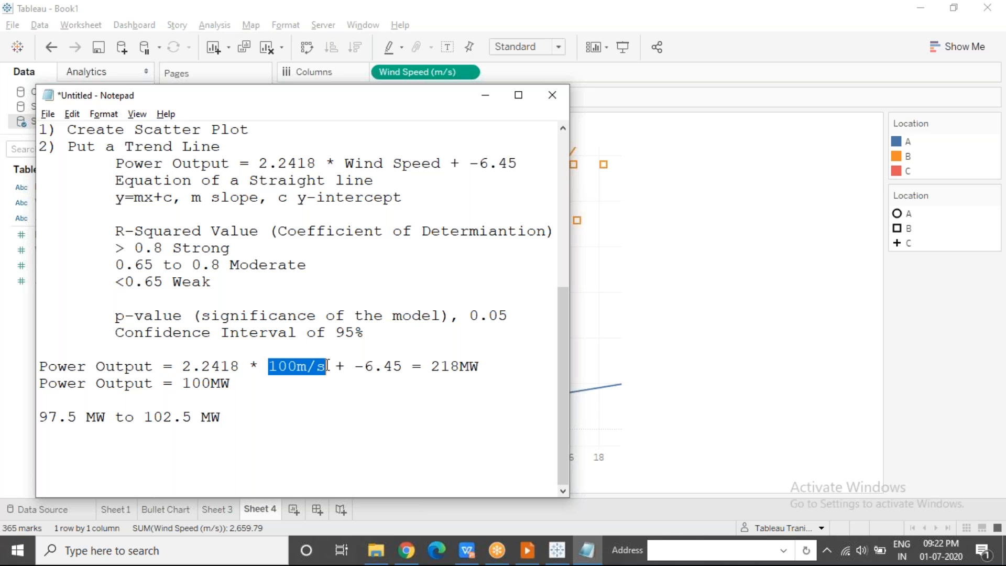
drag(231, 383, 43, 365)
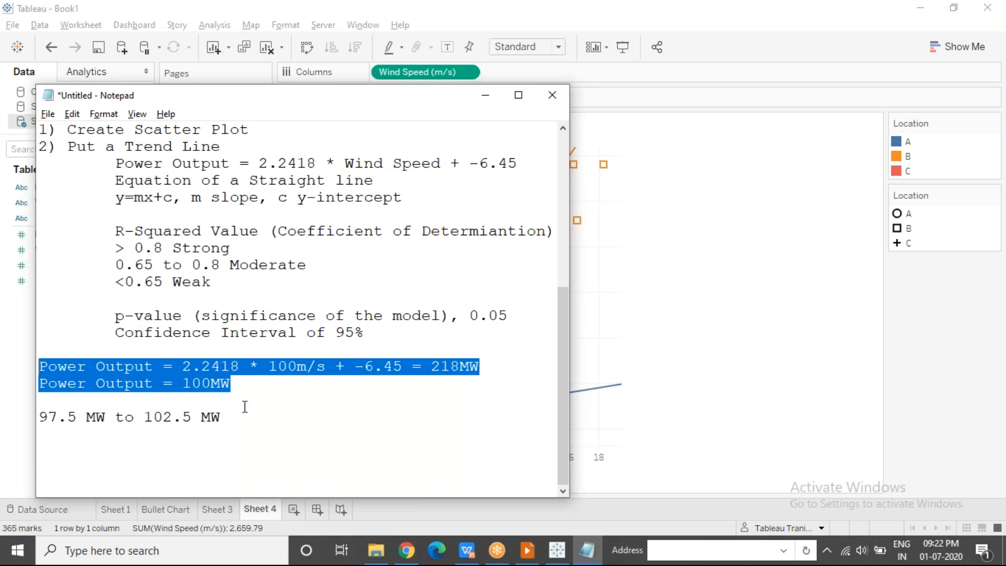
drag(364, 332, 119, 333)
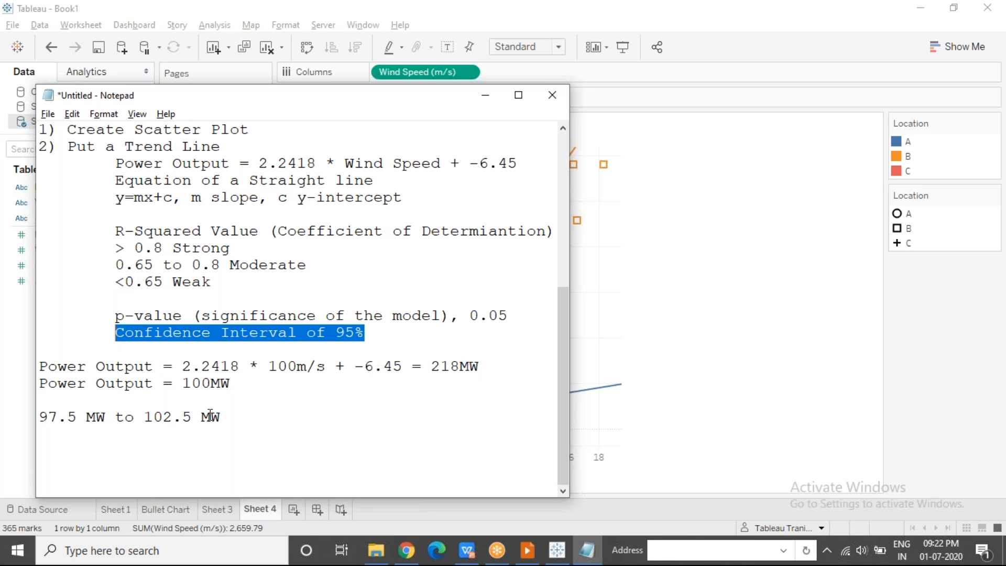
drag(222, 416, 42, 418)
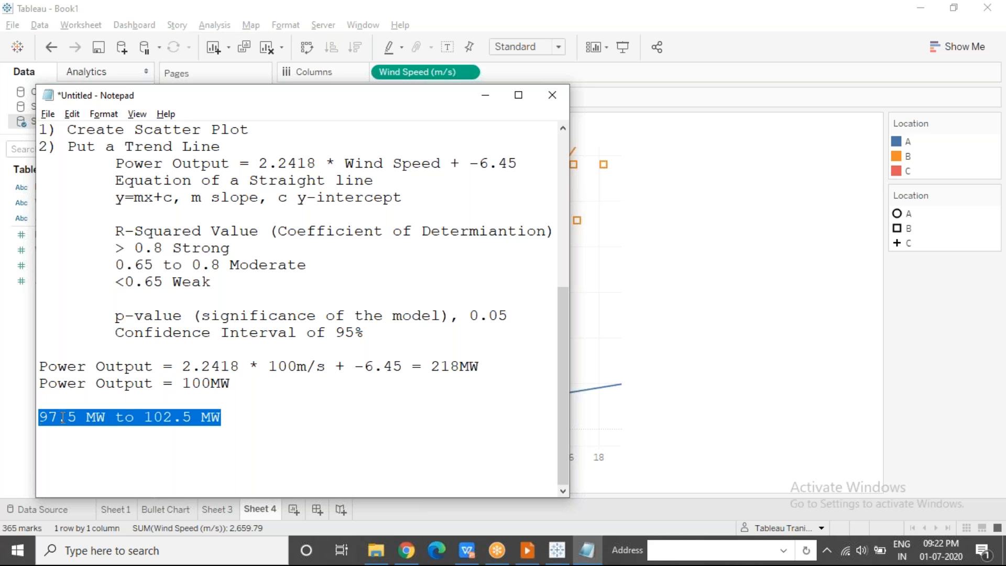
click(222, 416)
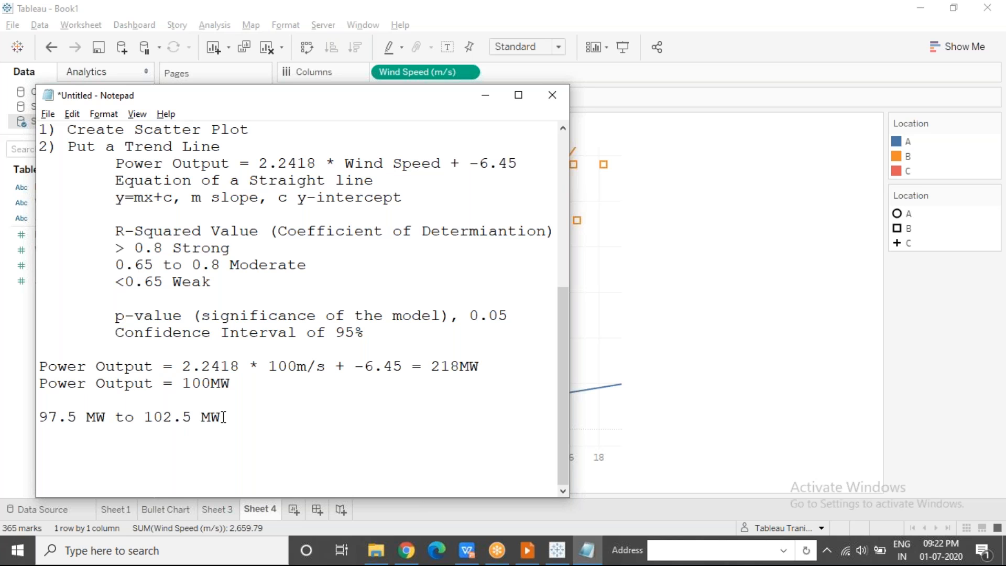
Step: Switch back to Tableau and remove Location from shape, keeping it on colour
key(alt+Tab)
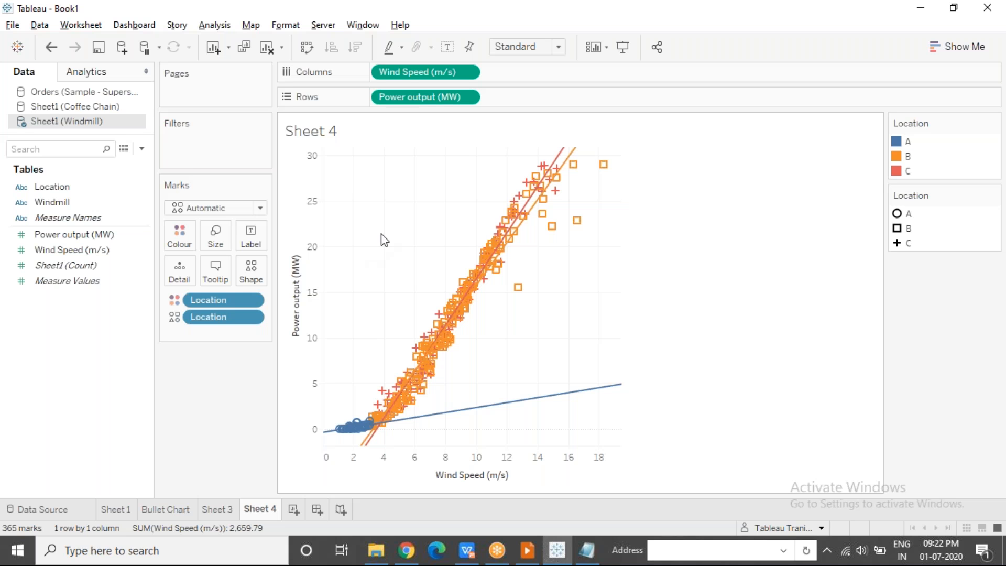
drag(206, 314, 222, 408)
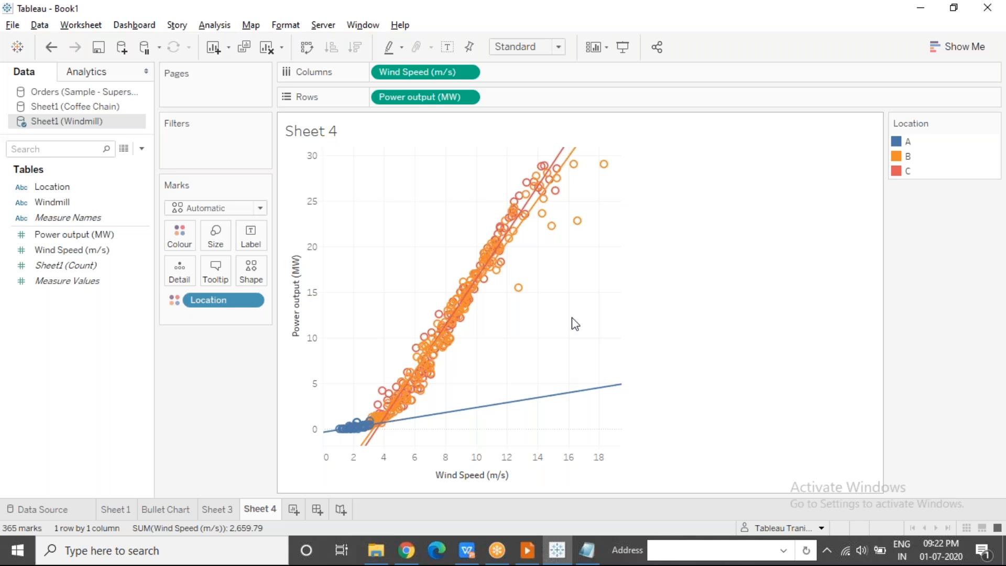
Step: Edit all trend lines to disallow a trend line per colour, and close the trend line options
right_click(562, 267)
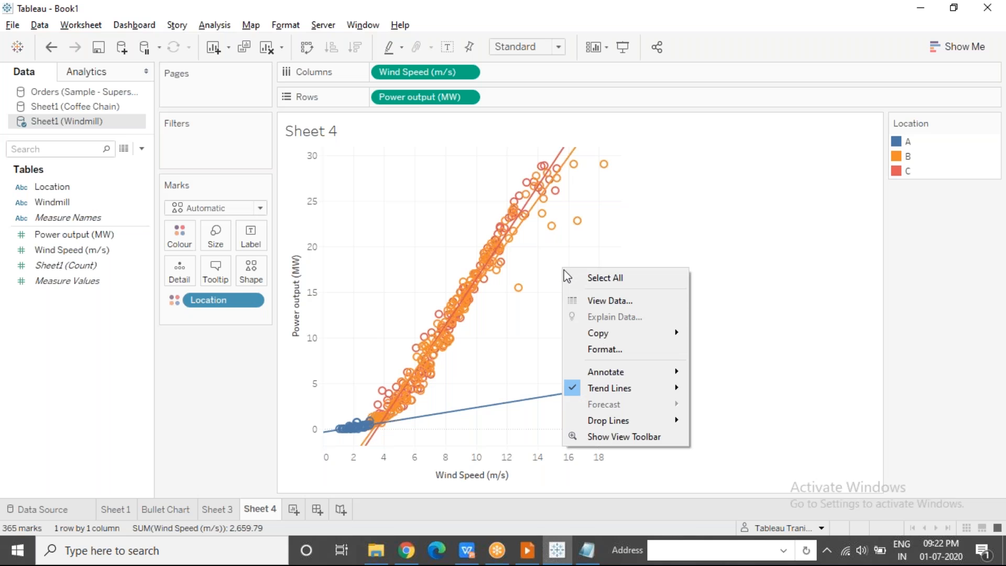
mouse_move(615, 386)
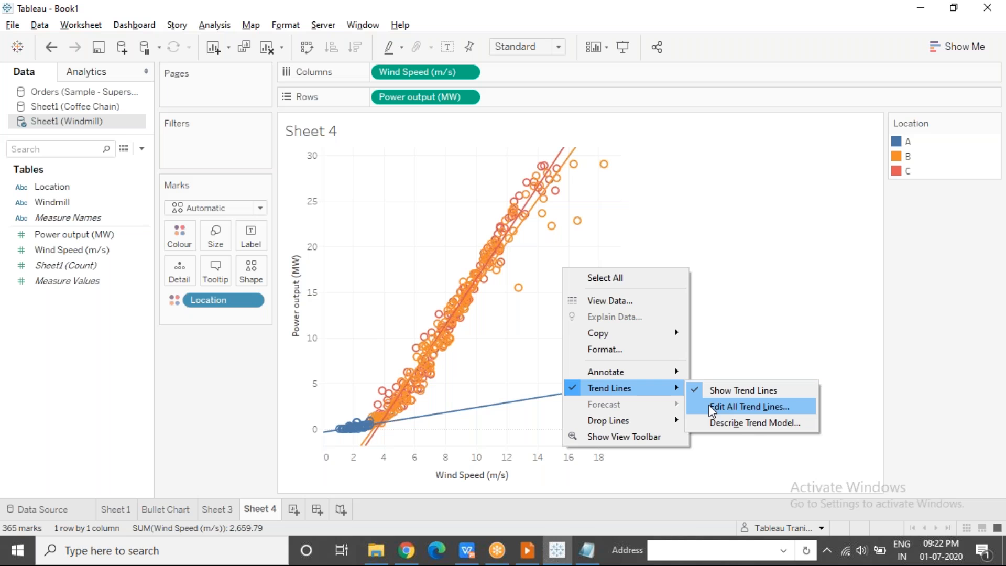
click(711, 407)
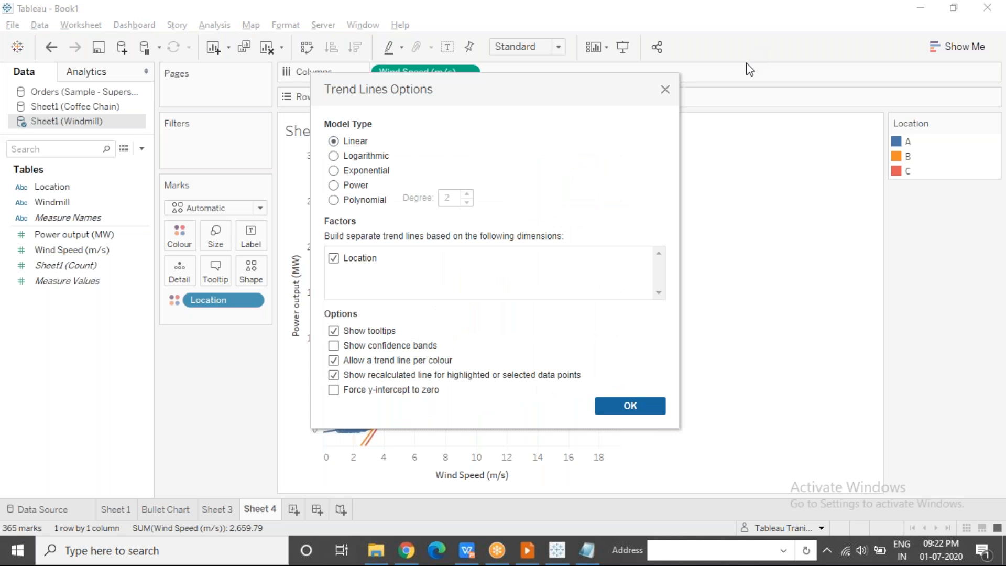
drag(509, 87, 845, 95)
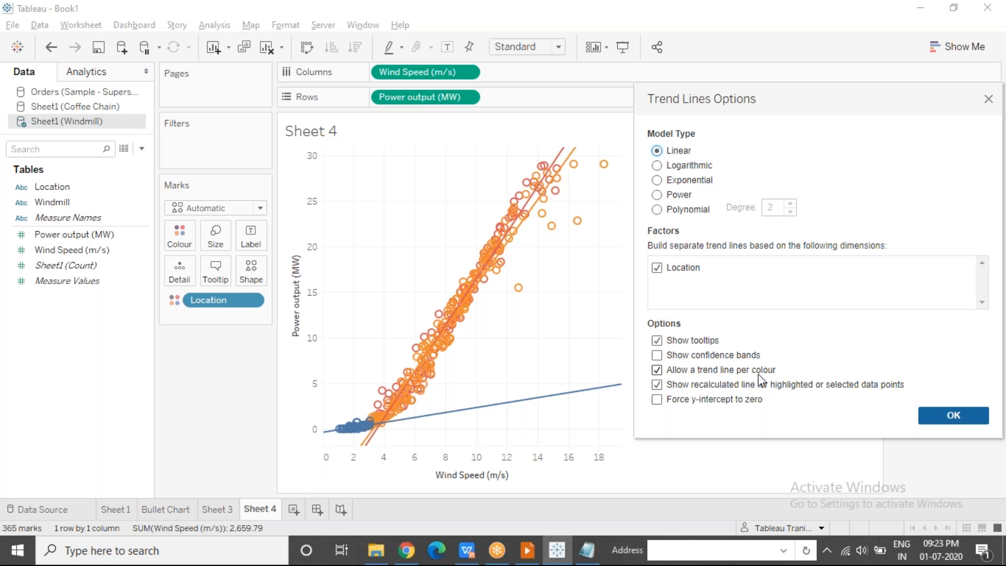
click(656, 370)
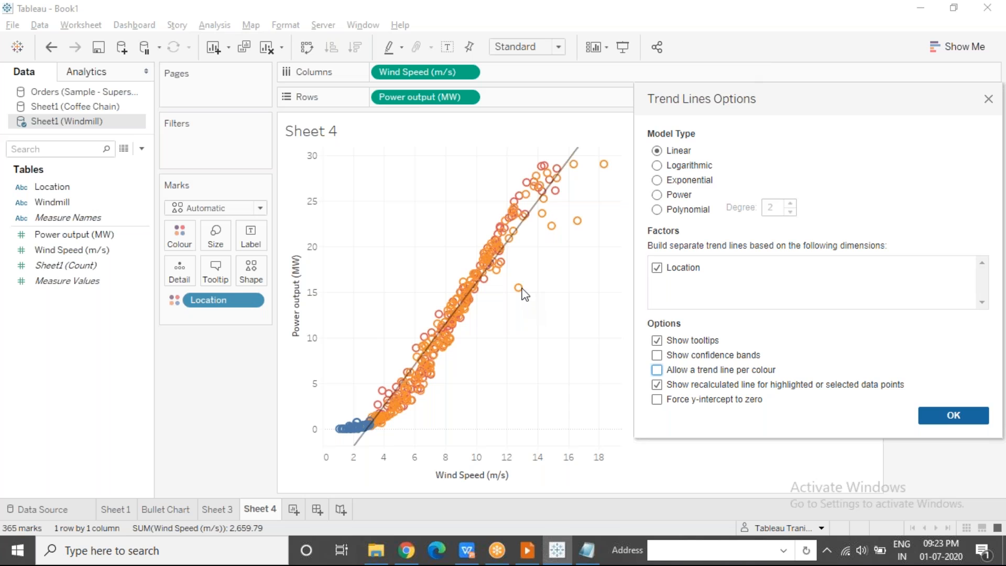
click(988, 99)
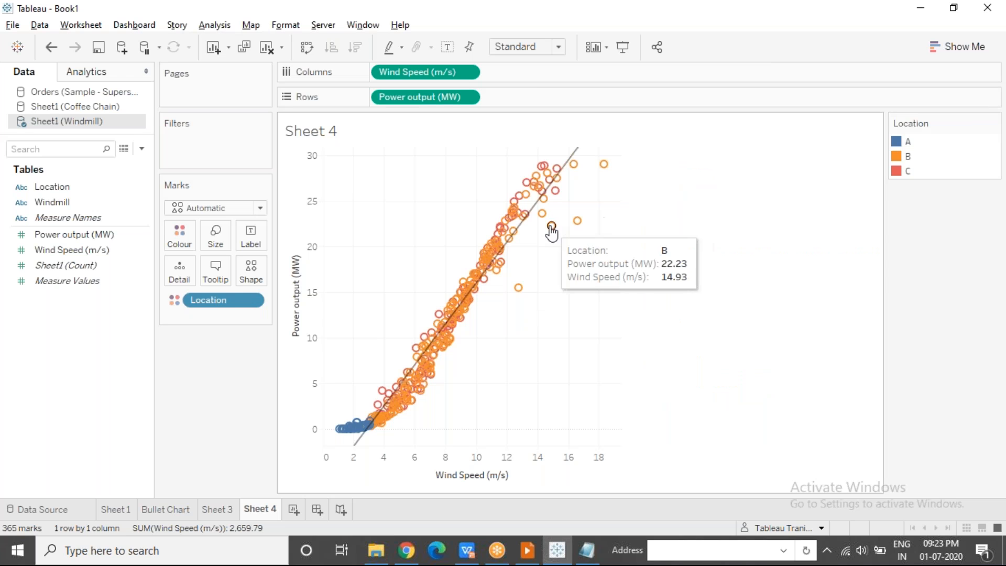
Step: Select three separate marks on the scatter plot to examine the recalculated trend line, and clear the selection
click(576, 221)
ctrl+click(456, 300)
ctrl+click(502, 233)
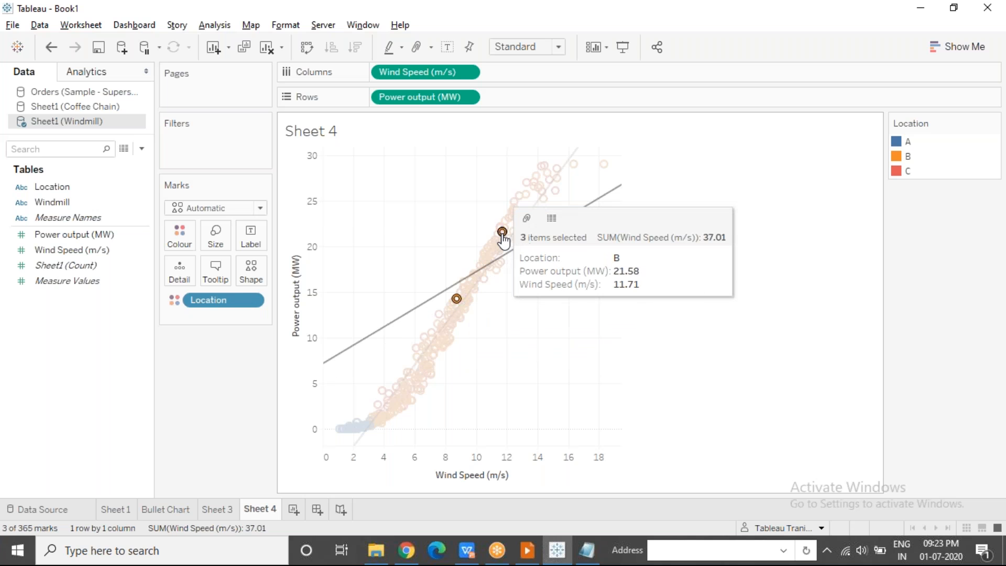
click(542, 349)
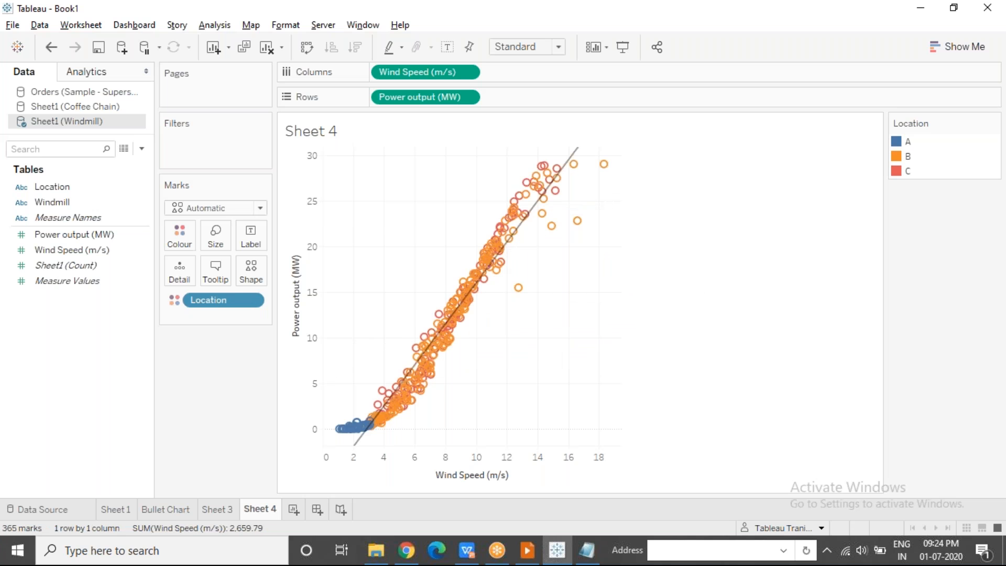
Step: Highlight locations A, B and C in turn, inspect location C's recalculated line, clear the highlighting and inspect the overall trend line
click(909, 141)
click(908, 156)
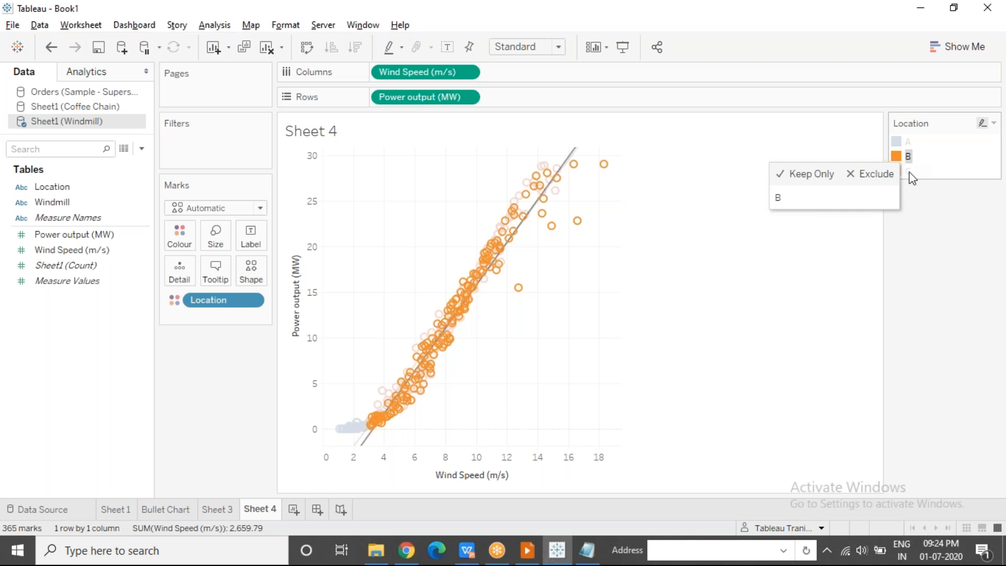
click(909, 172)
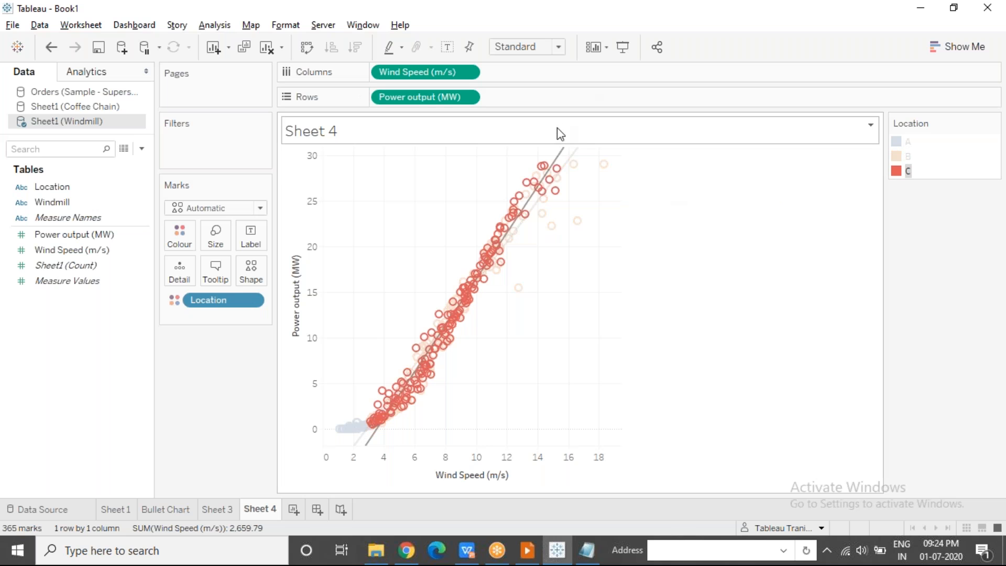
mouse_move(563, 157)
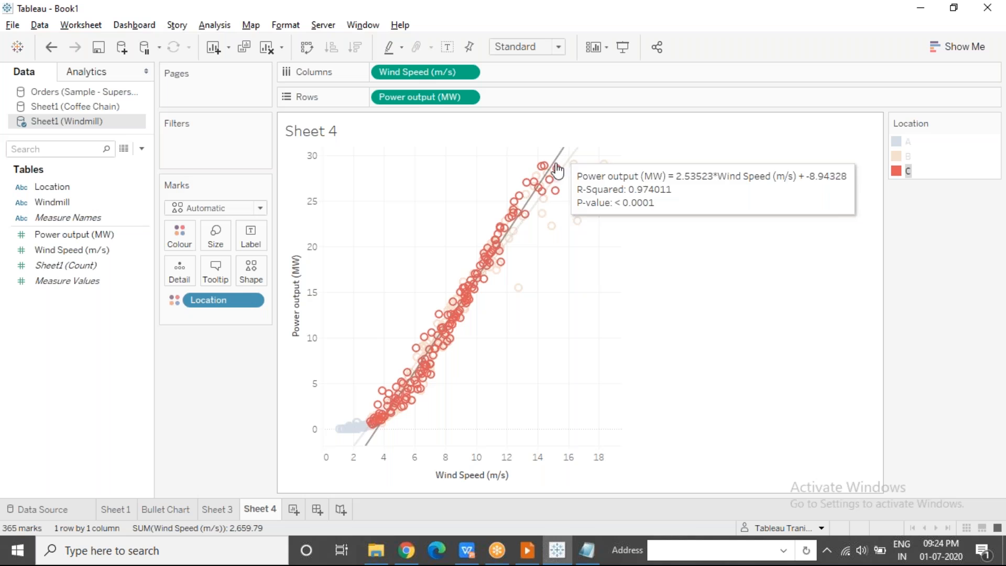
click(538, 320)
mouse_move(579, 152)
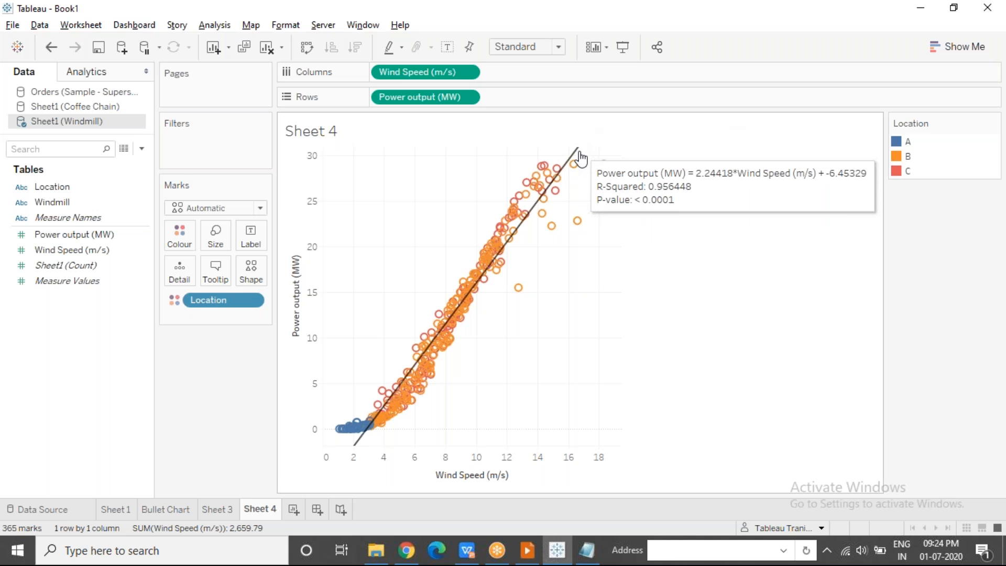
Step: Edit all trend lines to force the y-intercept to zero, with the options dialog moved clear of the plot
right_click(560, 272)
mouse_move(644, 392)
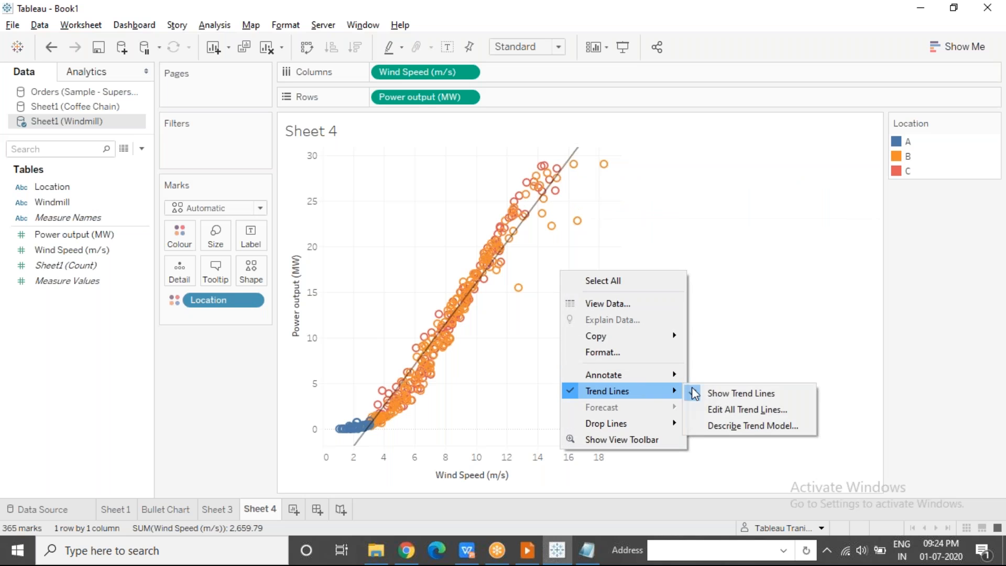
click(709, 408)
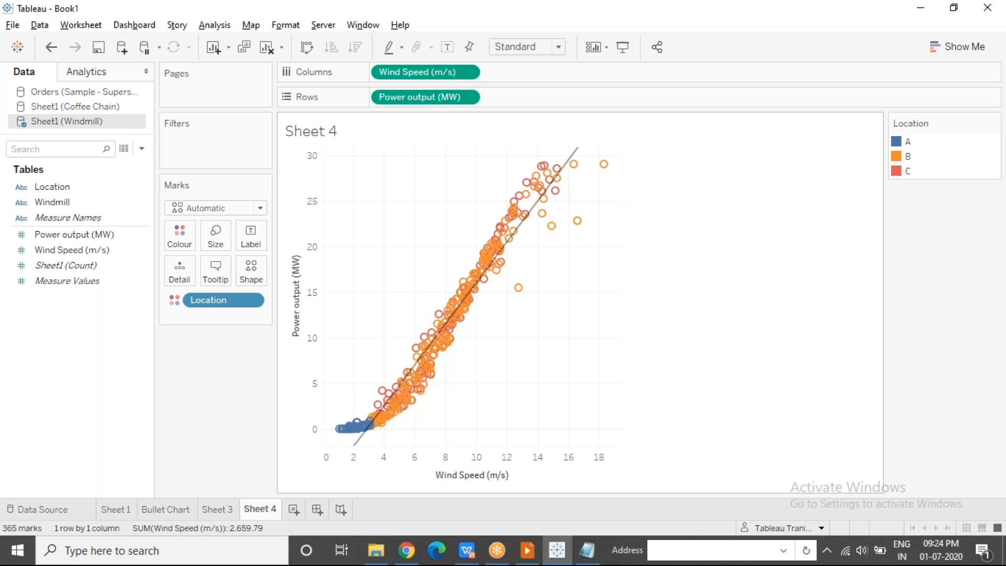
drag(482, 85, 772, 107)
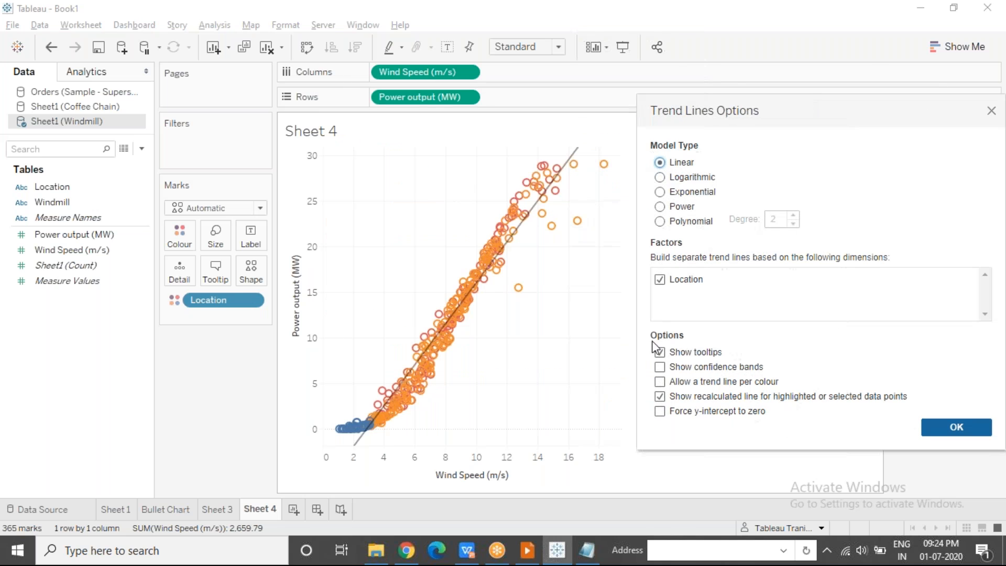
click(660, 412)
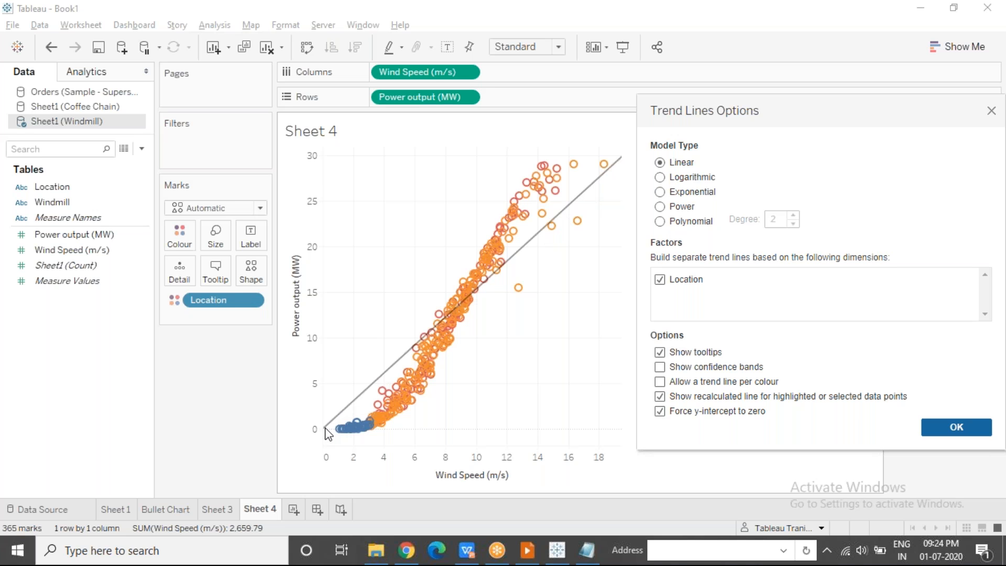
Step: Stop forcing the y-intercept to zero, and show the trend line's confidence bands before hiding them again
click(659, 411)
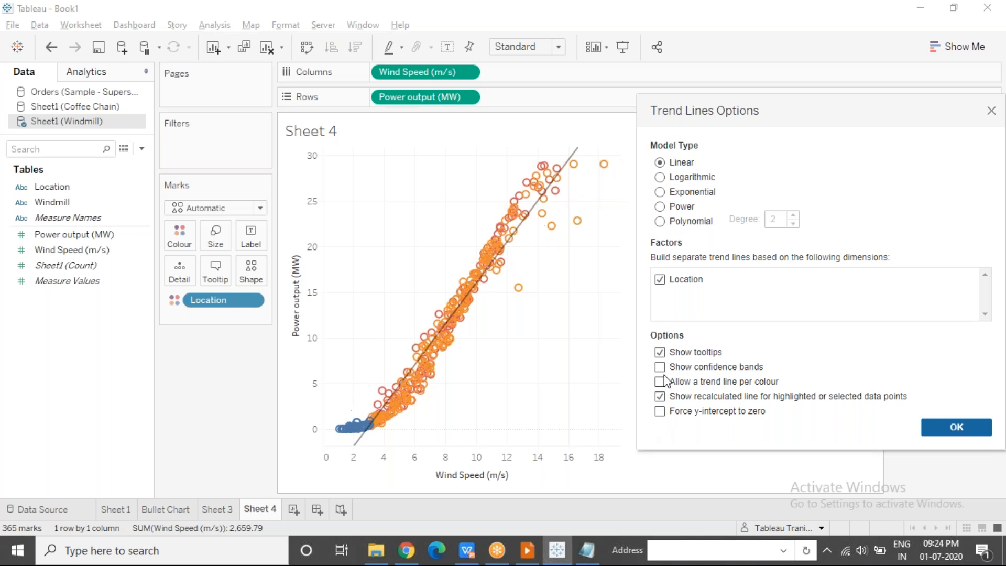
click(660, 367)
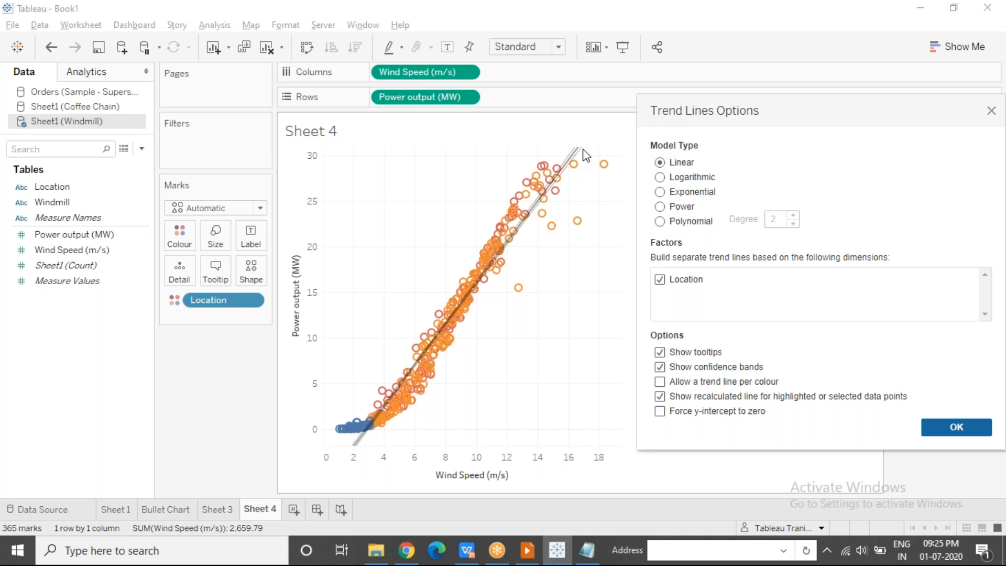
click(659, 367)
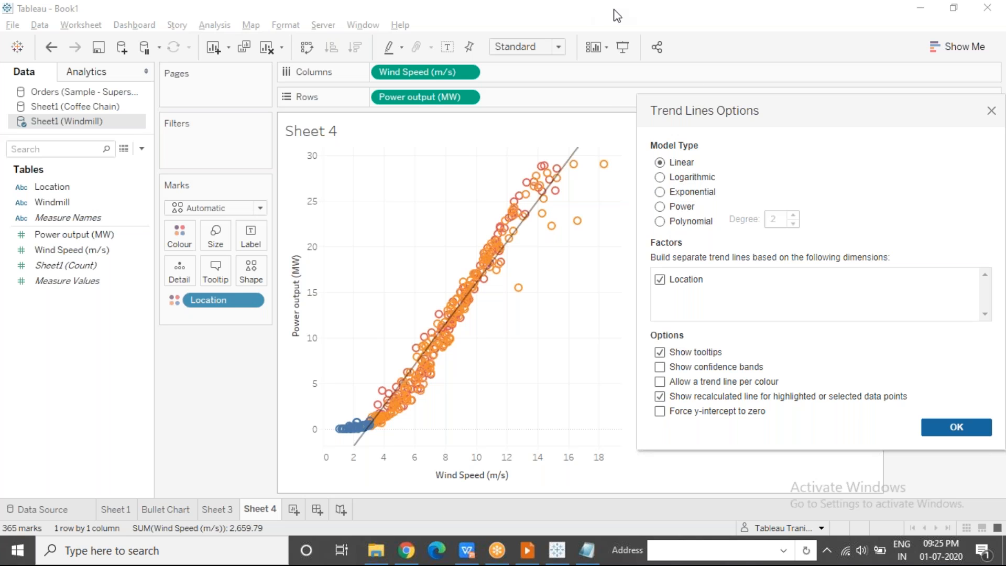
Step: Sketch red axes with one rising and one falling straight line, and draw an arrow to them from the Linear model type
click(644, 5)
click(745, 64)
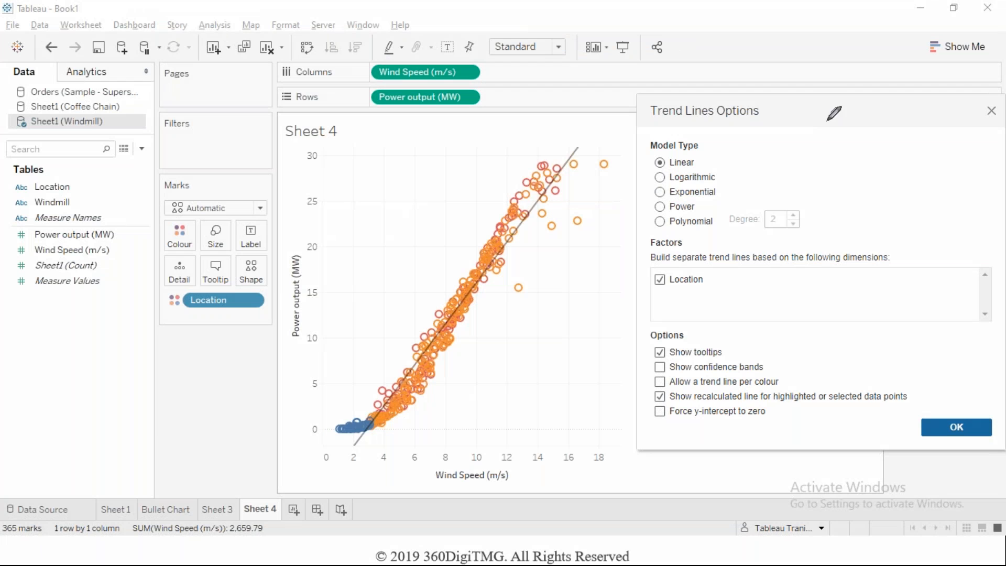
mouse_move(821, 111)
mouse_down()
mouse_move(820, 183)
mouse_move(995, 193)
mouse_move(989, 183)
mouse_move(983, 200)
mouse_up()
mouse_move(815, 119)
mouse_down()
mouse_move(821, 105)
mouse_move(831, 115)
mouse_up()
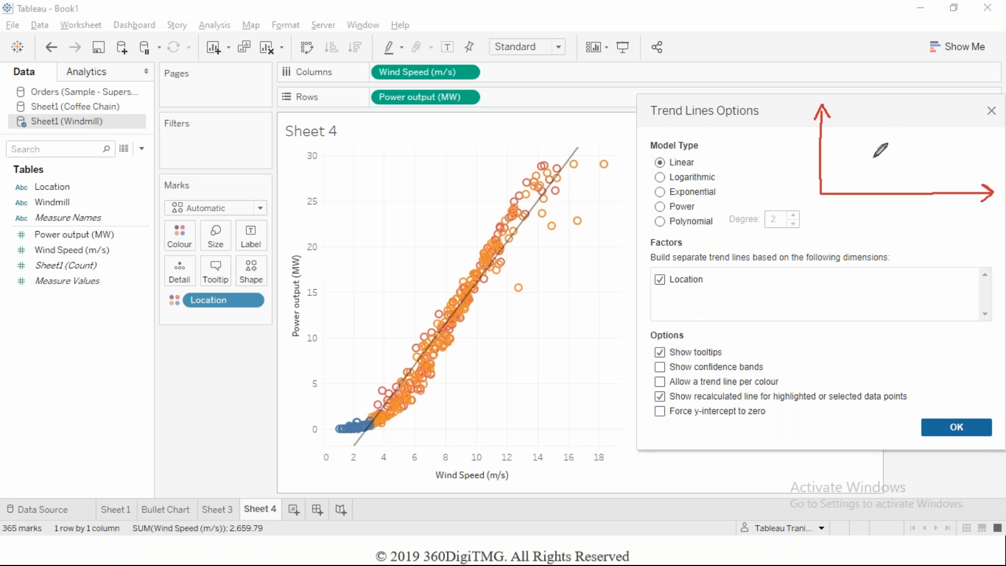
drag(836, 182, 937, 99)
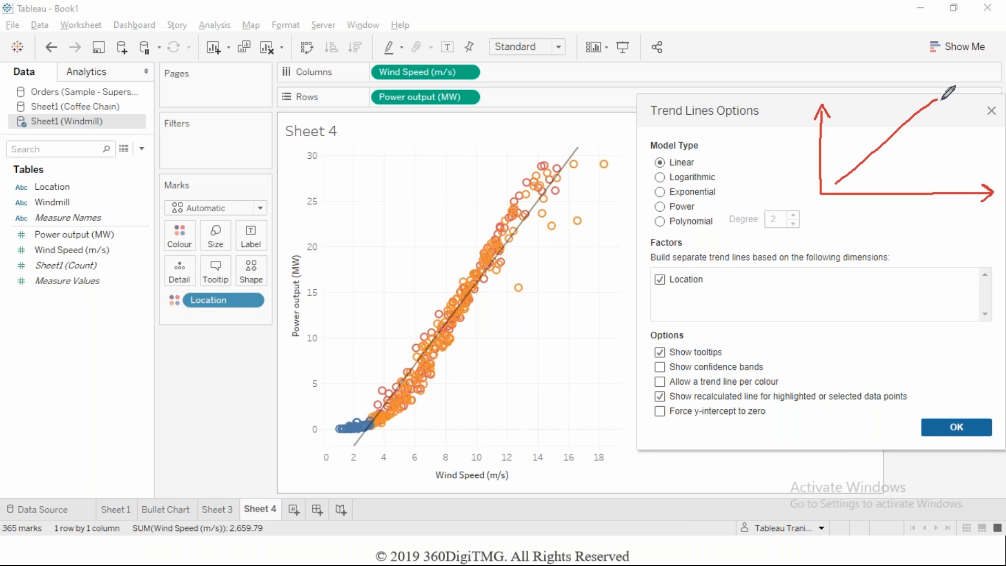
drag(832, 107, 970, 177)
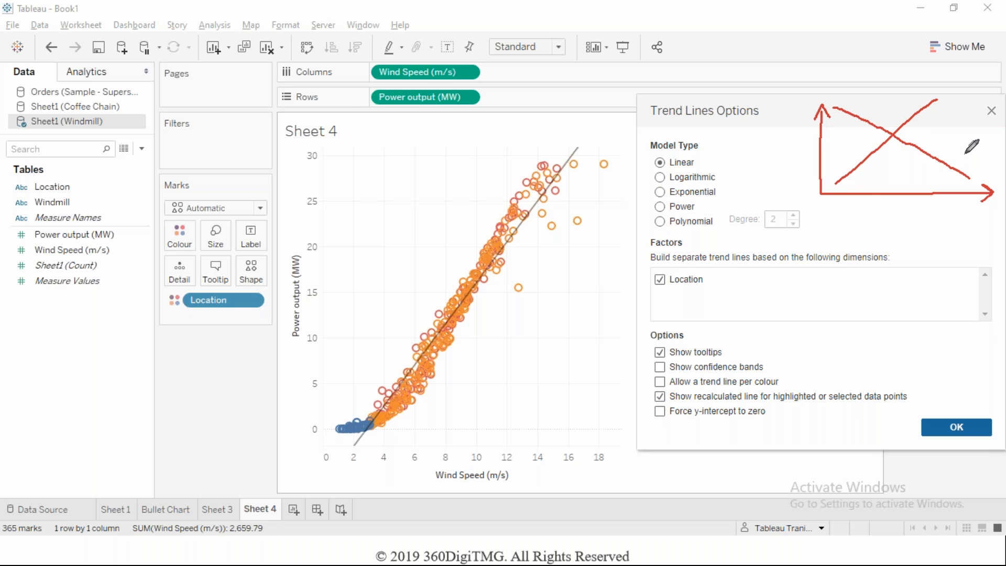
mouse_move(699, 157)
mouse_down()
mouse_move(800, 135)
mouse_move(791, 142)
mouse_up()
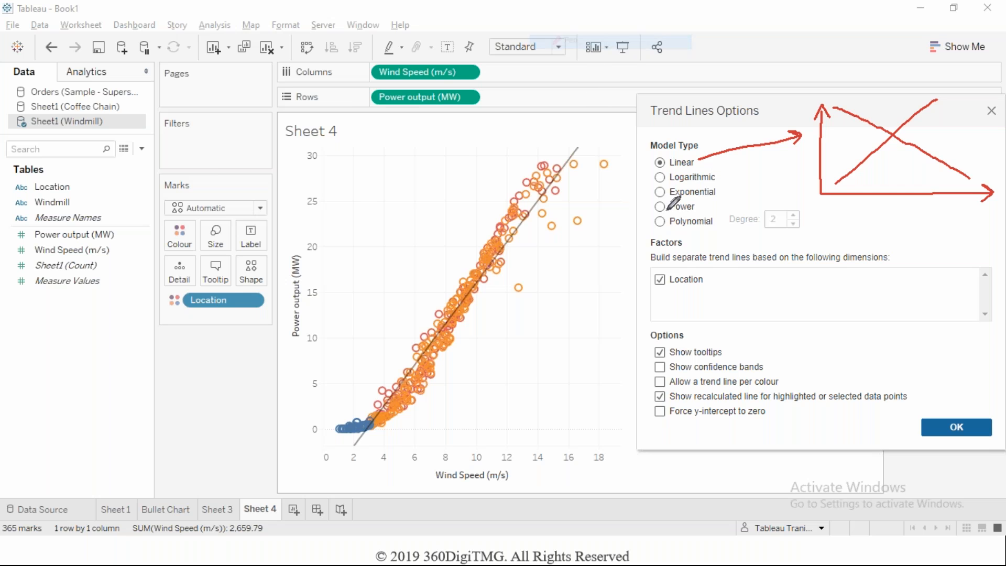
Step: Sketch green axes with rising and falling logarithmic curves, linked by an arrow from the Logarithmic model type
mouse_move(734, 172)
mouse_down()
mouse_move(819, 244)
mouse_move(845, 236)
mouse_move(888, 344)
mouse_move(1005, 336)
mouse_move(985, 351)
mouse_up()
drag(873, 239, 879, 221)
drag(879, 221, 888, 239)
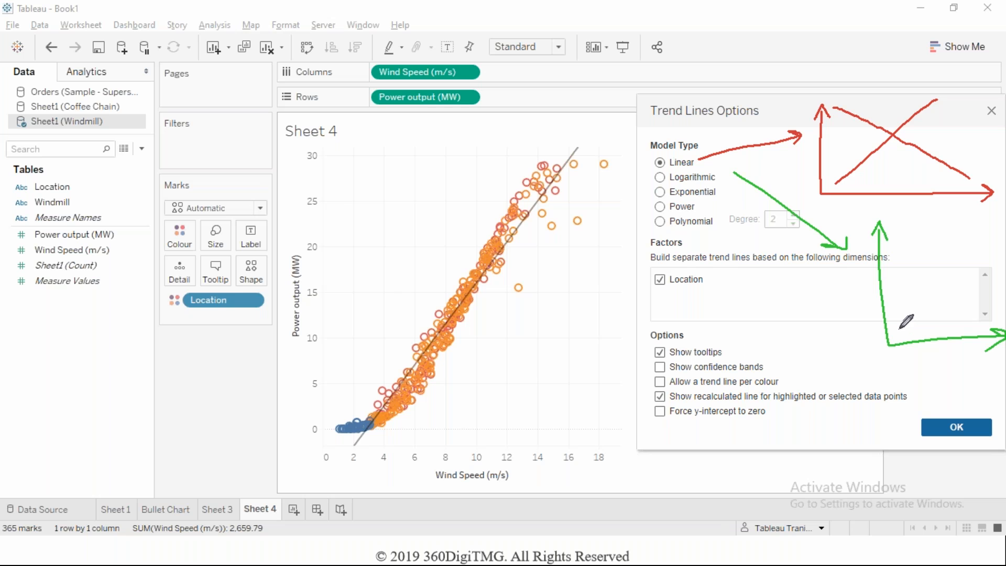
mouse_move(894, 333)
mouse_down()
mouse_move(907, 257)
mouse_move(1000, 221)
mouse_up()
mouse_move(887, 246)
mouse_down()
mouse_move(928, 313)
mouse_move(1005, 315)
mouse_up()
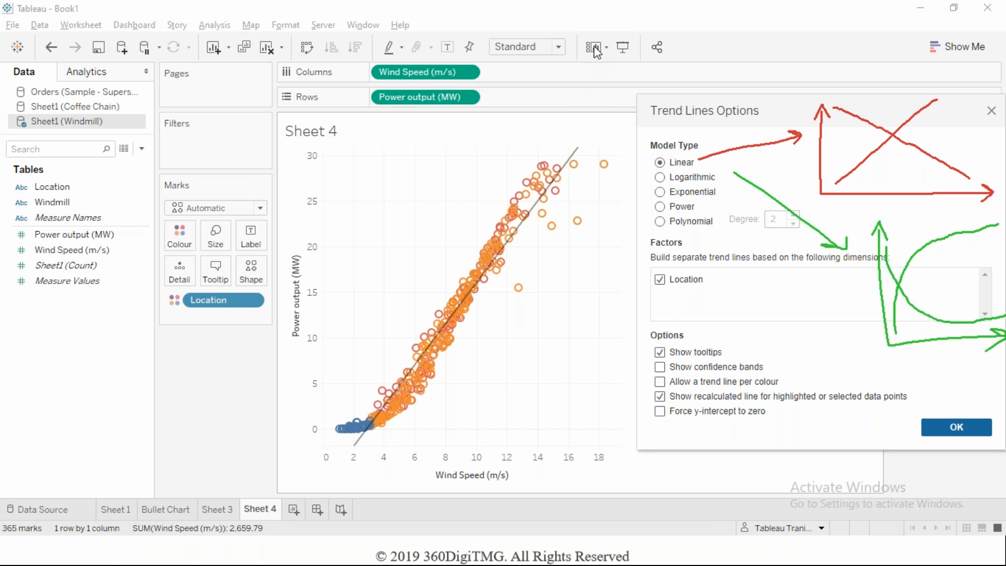
Step: Sketch blue axes with rising and falling exponential curves over the plot, linked by an arrow from the Exponential model type
mouse_move(656, 191)
mouse_down()
mouse_move(626, 239)
mouse_move(633, 241)
mouse_up()
mouse_move(530, 249)
mouse_down()
mouse_move(556, 319)
mouse_move(638, 310)
mouse_up()
drag(627, 303, 629, 315)
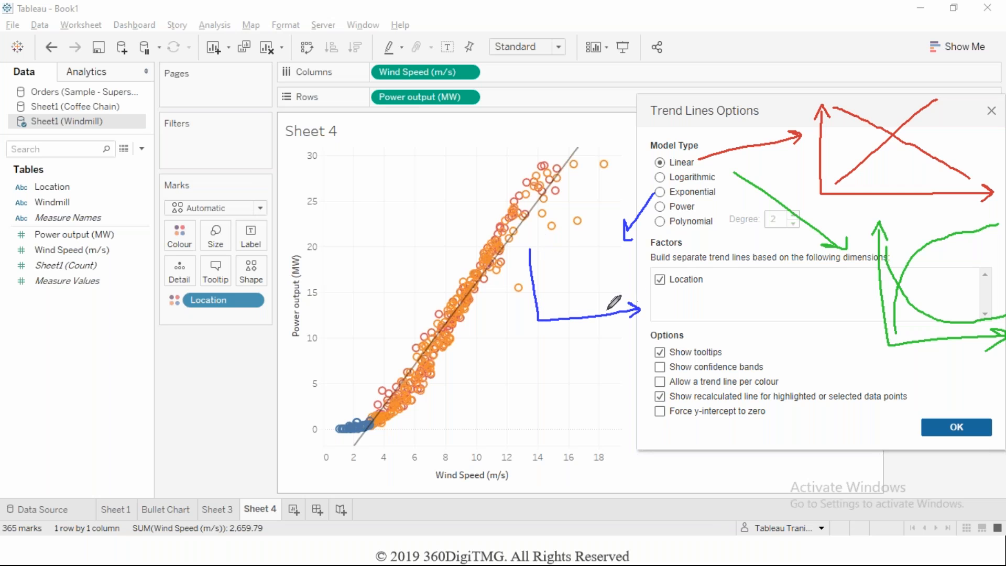
mouse_move(545, 312)
mouse_down()
mouse_move(580, 283)
mouse_move(594, 211)
mouse_up()
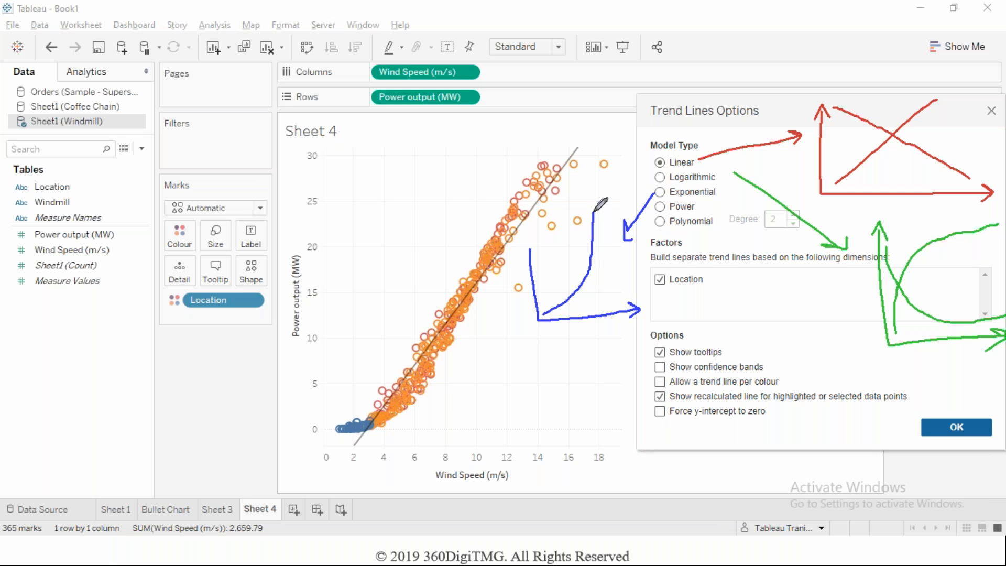
mouse_move(534, 239)
mouse_down()
mouse_move(589, 245)
mouse_move(611, 308)
mouse_up()
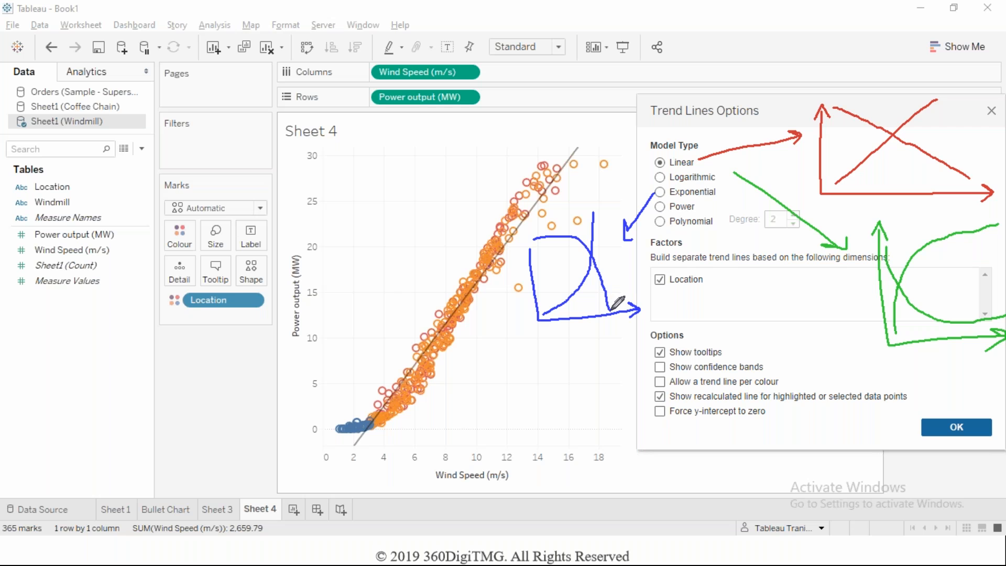
mouse_move(542, 313)
mouse_down()
mouse_move(585, 282)
mouse_move(594, 203)
mouse_up()
mouse_move(535, 234)
mouse_down()
mouse_move(576, 236)
mouse_move(609, 303)
mouse_up()
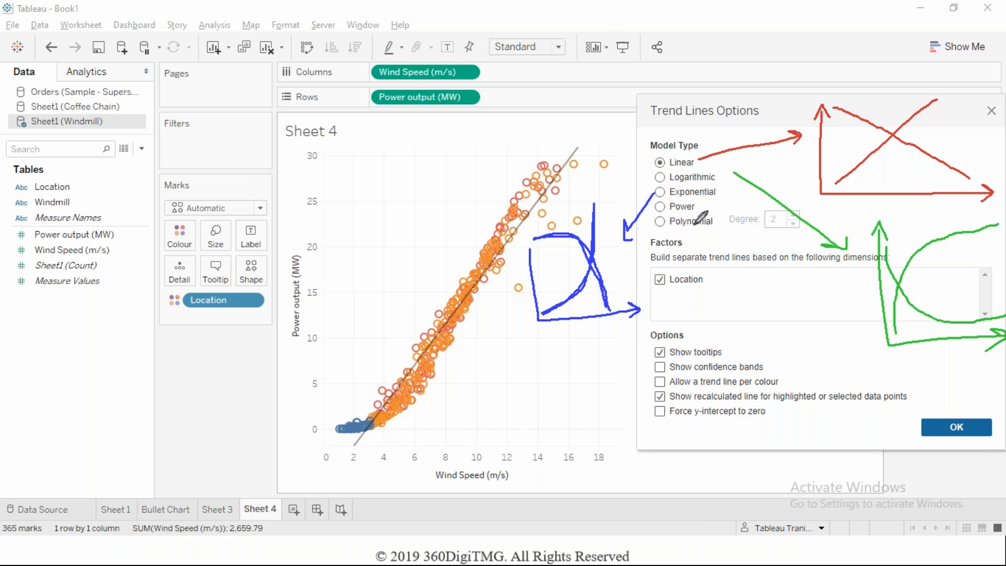
Step: Sketch a purple wavy curve on axes for the Polynomial model type, mark its bends, circle Polynomial and Degree, and write n+1
mouse_move(695, 224)
mouse_down()
mouse_move(730, 262)
mouse_move(727, 332)
mouse_move(837, 324)
mouse_move(827, 346)
mouse_up()
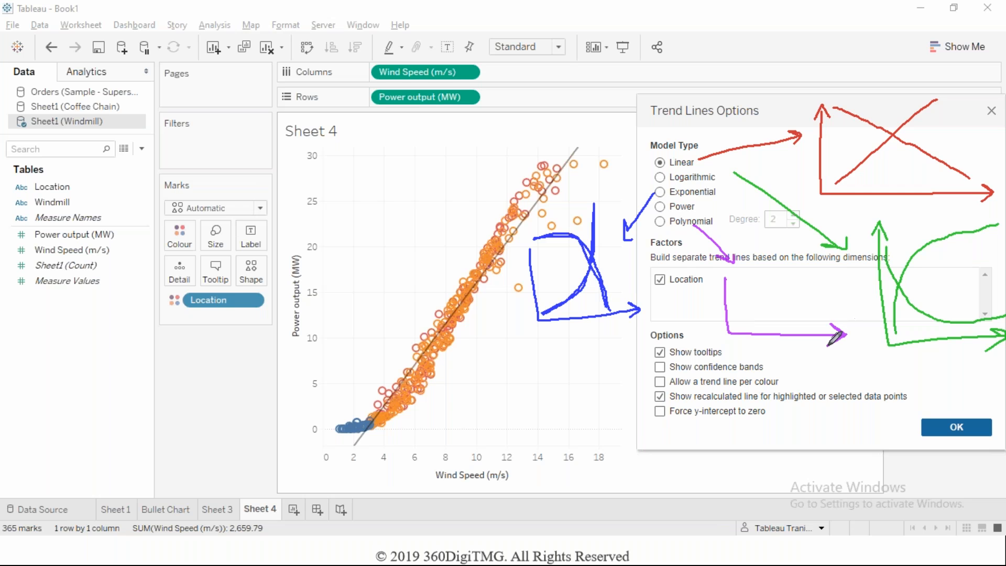
mouse_move(736, 312)
mouse_down()
mouse_move(739, 291)
mouse_move(754, 283)
mouse_move(771, 320)
mouse_move(785, 319)
mouse_move(792, 285)
mouse_move(814, 273)
mouse_move(837, 315)
mouse_move(866, 270)
mouse_up()
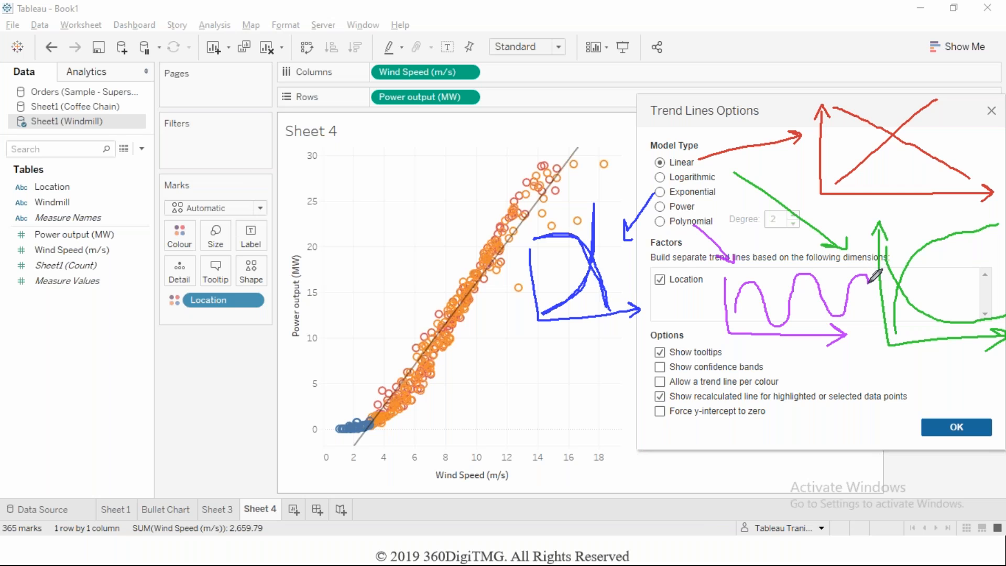
drag(868, 278, 880, 308)
mouse_move(686, 215)
mouse_down()
mouse_move(670, 225)
mouse_move(717, 227)
mouse_move(715, 211)
mouse_move(672, 212)
mouse_move(676, 228)
mouse_move(765, 220)
mouse_move(749, 210)
mouse_move(729, 226)
mouse_move(757, 229)
mouse_up()
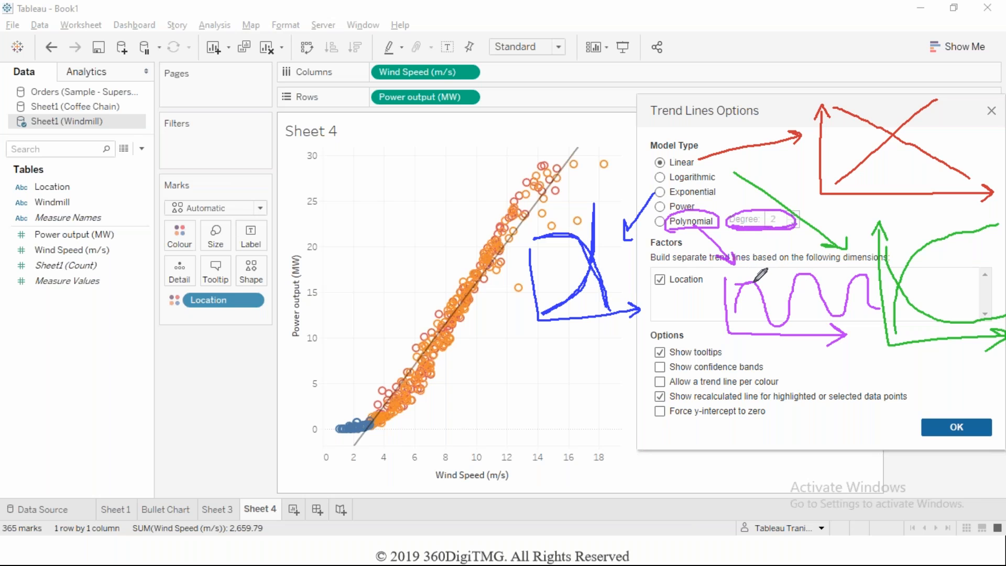
drag(792, 274, 879, 272)
drag(828, 316, 890, 311)
drag(740, 248, 773, 252)
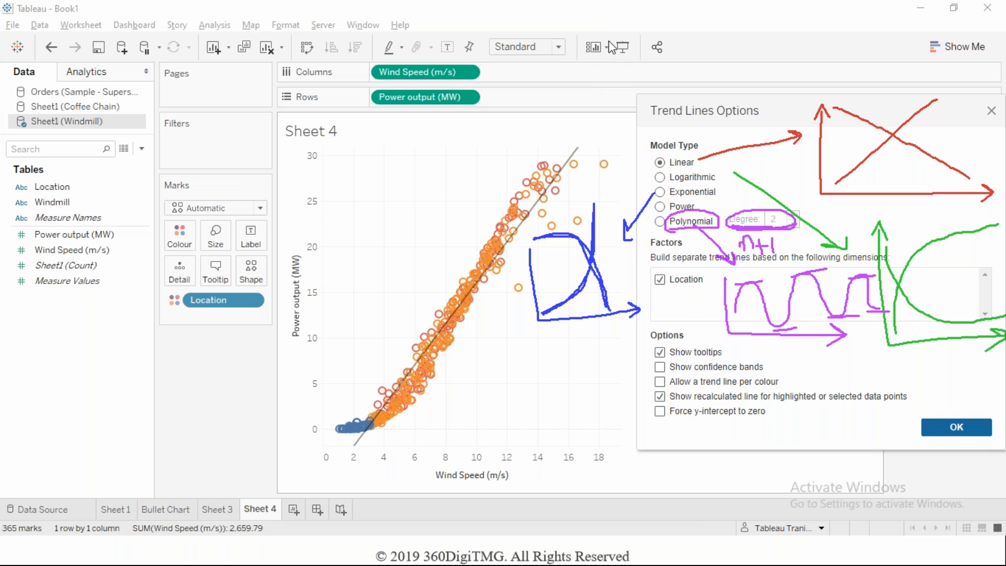
Step: Sketch orange axes with crossing rising and falling curves over the plot, and circle their origin
mouse_move(330, 140)
mouse_down()
mouse_move(330, 157)
mouse_move(413, 220)
mouse_move(443, 217)
mouse_up()
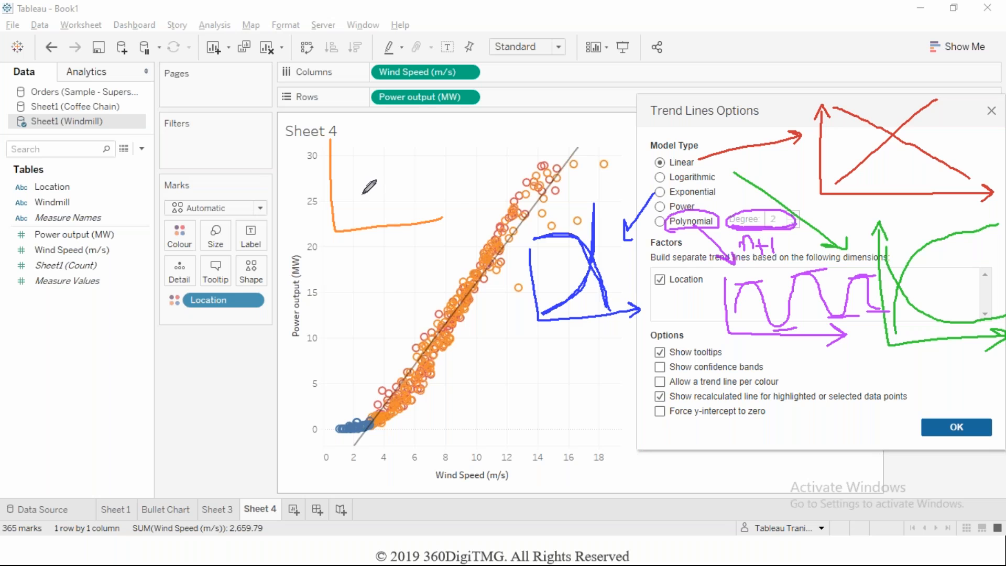
drag(365, 196, 408, 129)
drag(341, 135, 401, 180)
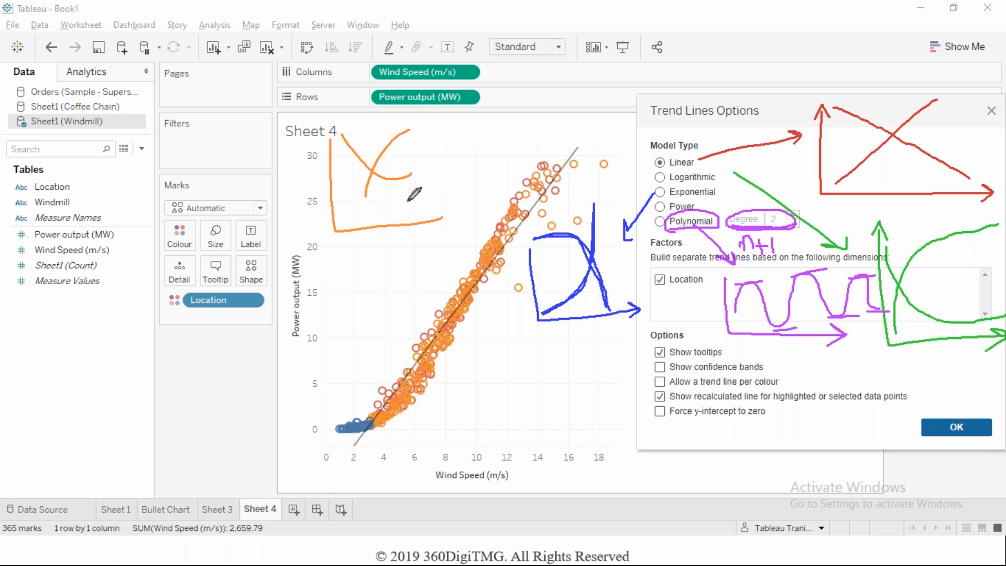
drag(408, 197, 361, 138)
drag(385, 205, 440, 135)
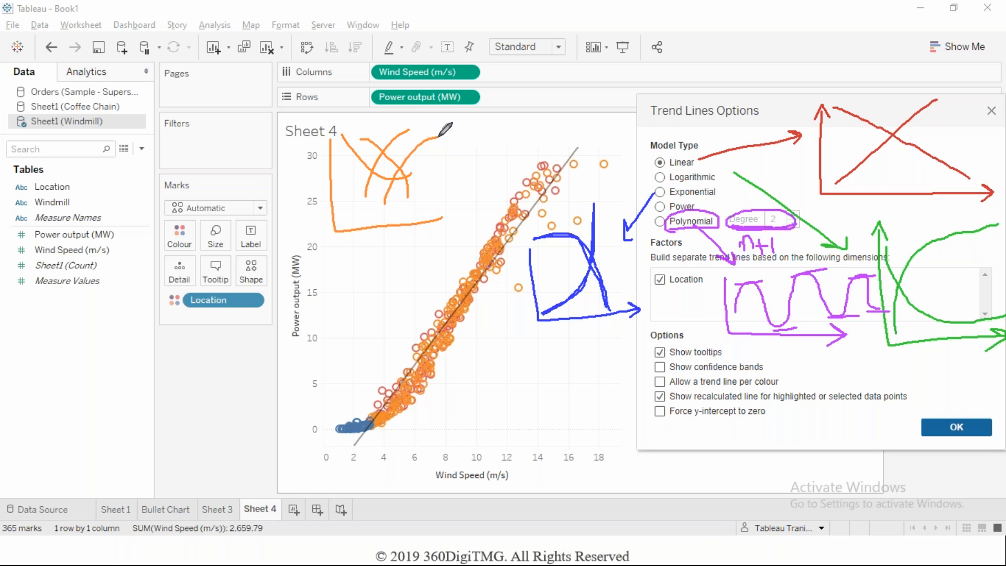
drag(402, 149, 414, 158)
drag(361, 179, 377, 149)
click(333, 262)
mouse_move(354, 212)
mouse_down()
mouse_move(327, 226)
mouse_move(332, 197)
mouse_up()
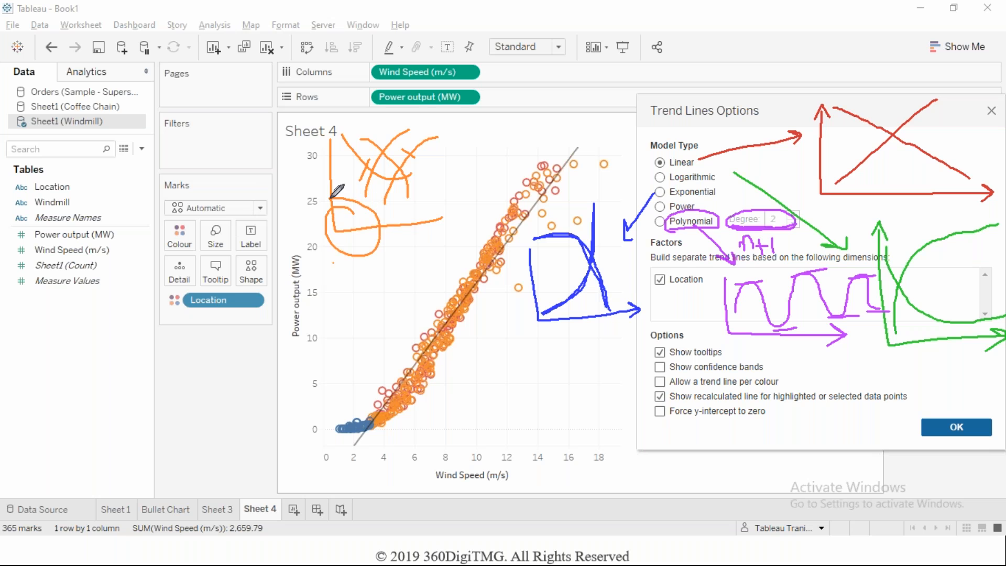
Step: Add orange strokes across the sketched curves to compare the Power model with the others, and clear all the drawings
drag(367, 196, 430, 88)
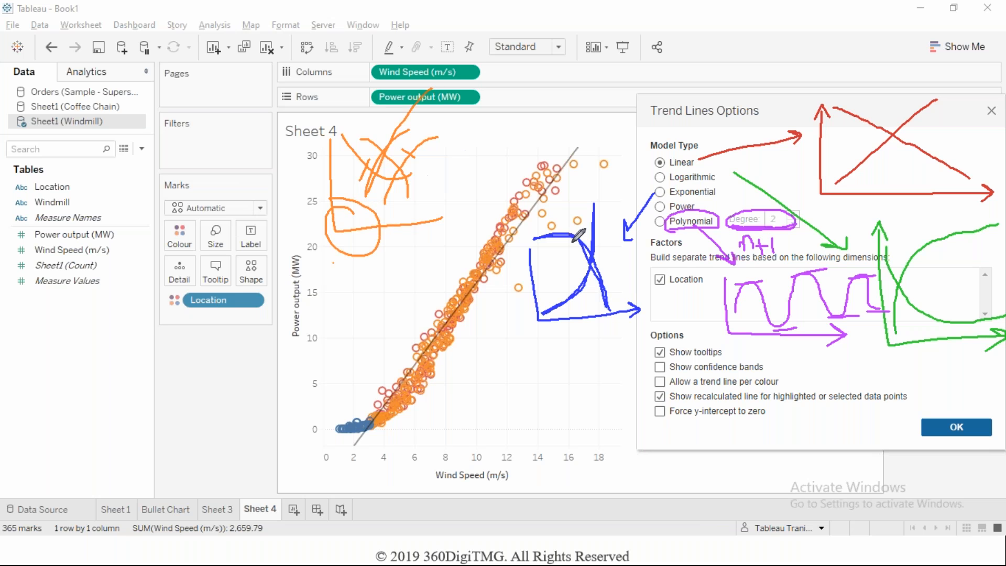
drag(578, 263, 616, 285)
drag(581, 229, 561, 304)
mouse_move(916, 235)
mouse_down()
mouse_move(935, 267)
mouse_move(913, 333)
mouse_up()
mouse_move(753, 280)
mouse_down()
mouse_move(747, 294)
mouse_move(785, 327)
mouse_up()
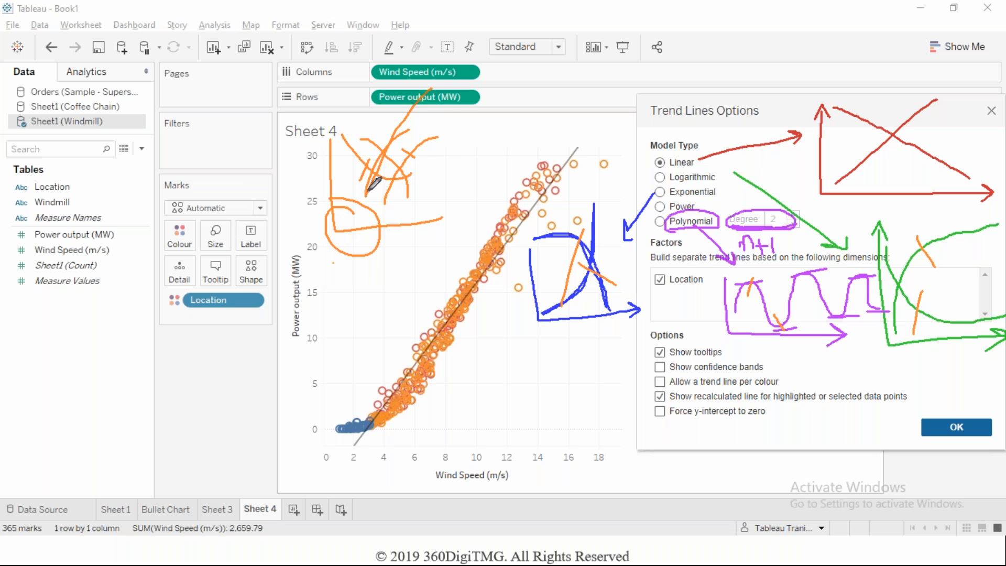
drag(368, 193, 443, 116)
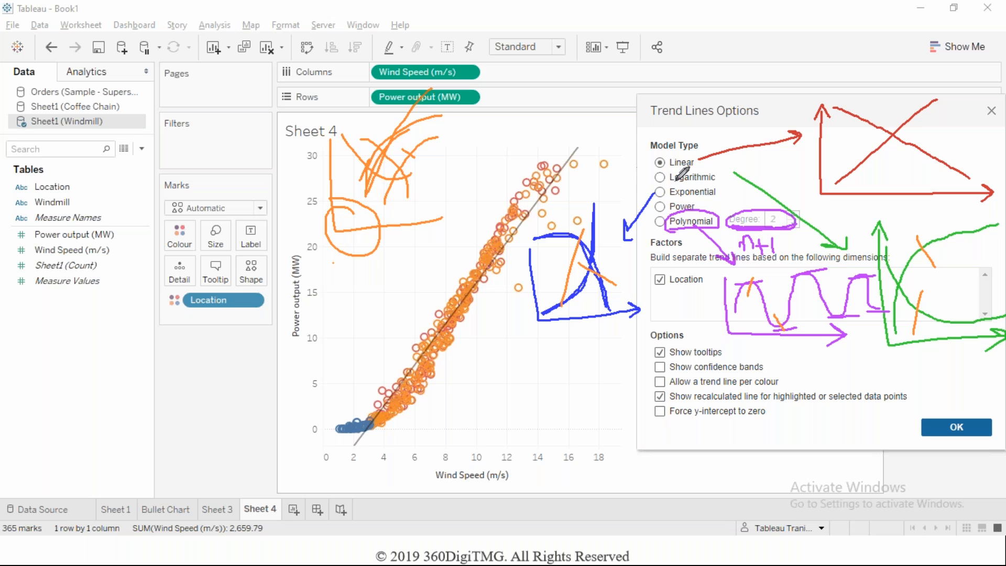
drag(698, 203, 714, 200)
click(612, 101)
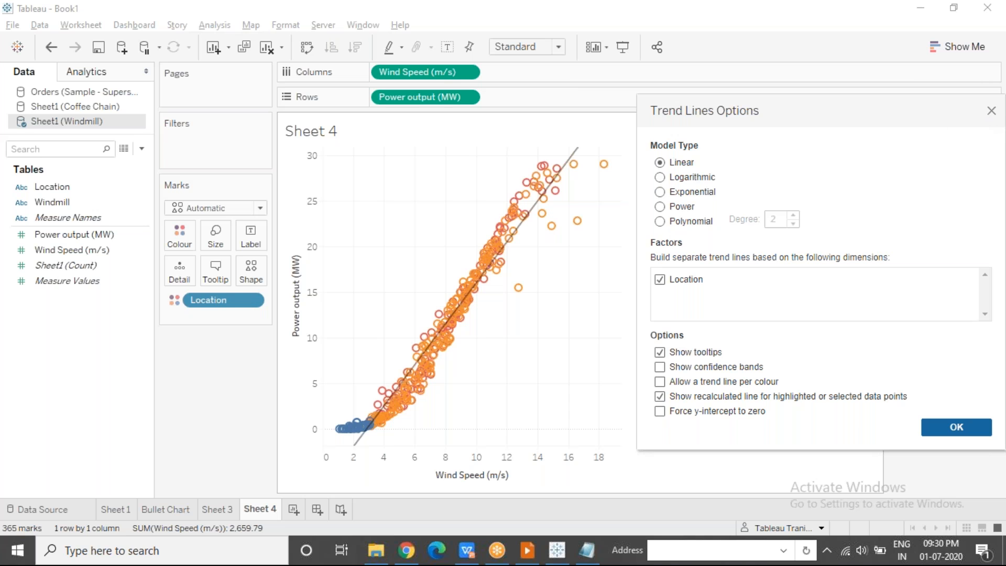
Step: Reopen the options for all trend lines clear of the plot, and apply the Logarithmic model type
click(990, 111)
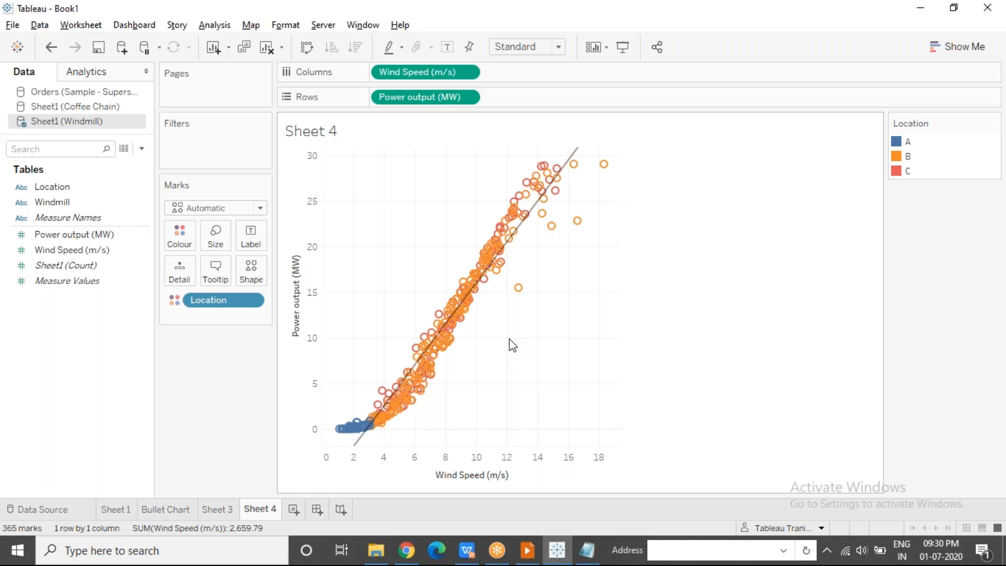
mouse_move(575, 160)
right_click(576, 244)
mouse_move(651, 351)
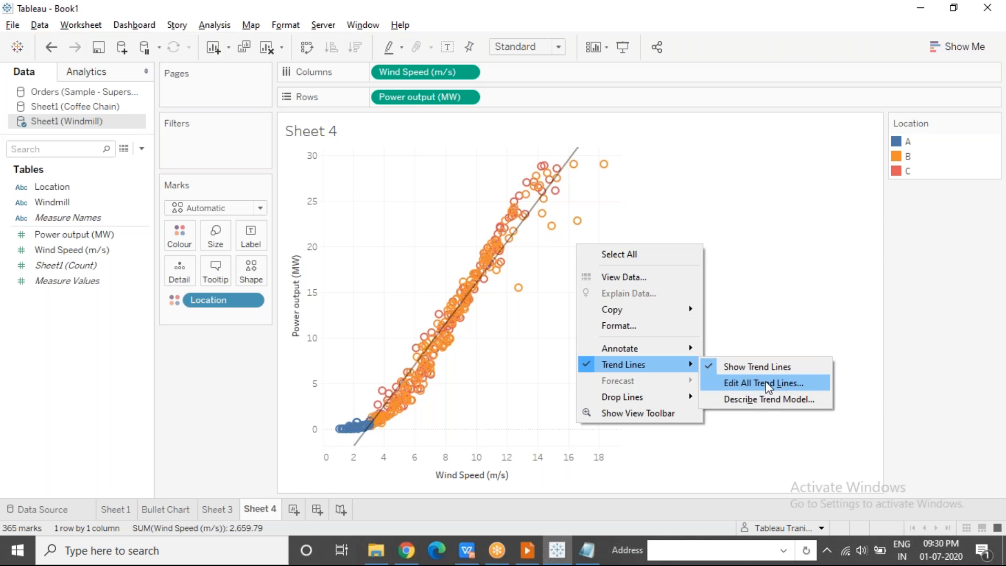
click(765, 382)
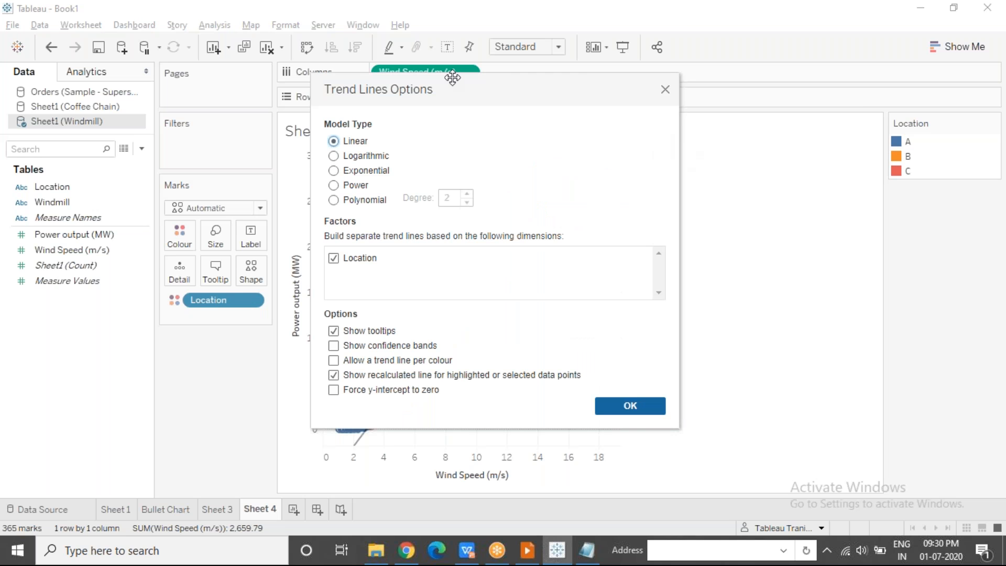
drag(452, 81, 758, 91)
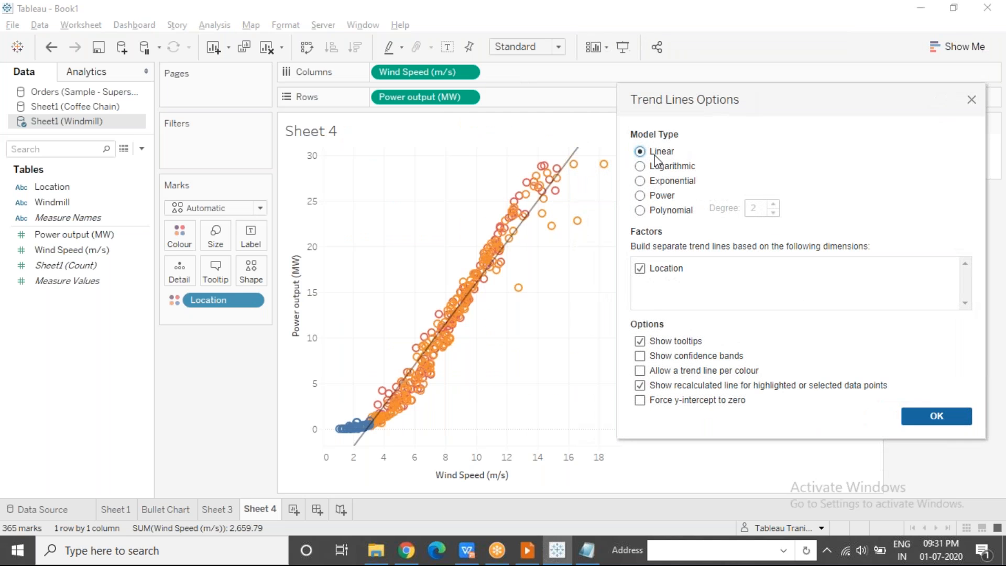
click(640, 167)
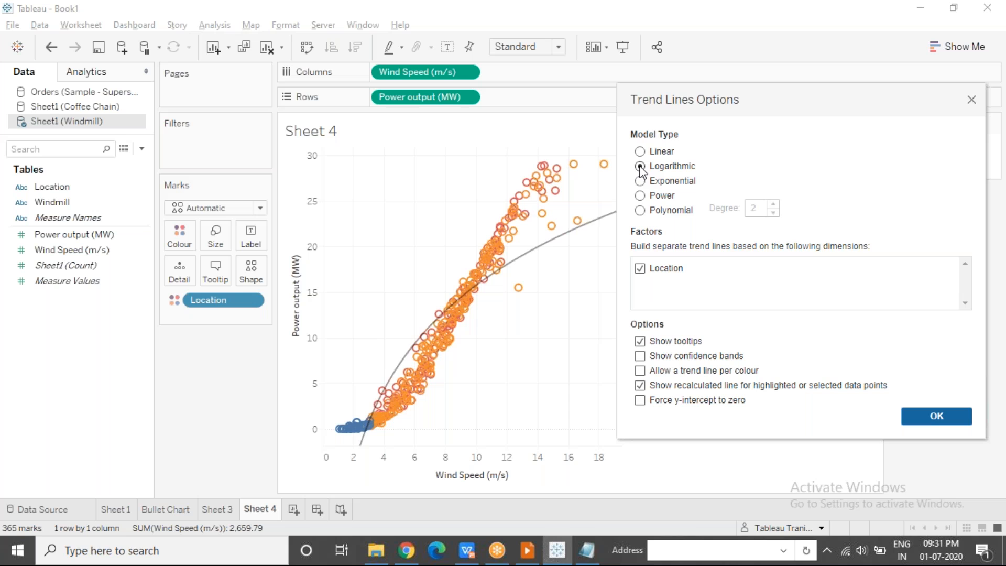
click(930, 416)
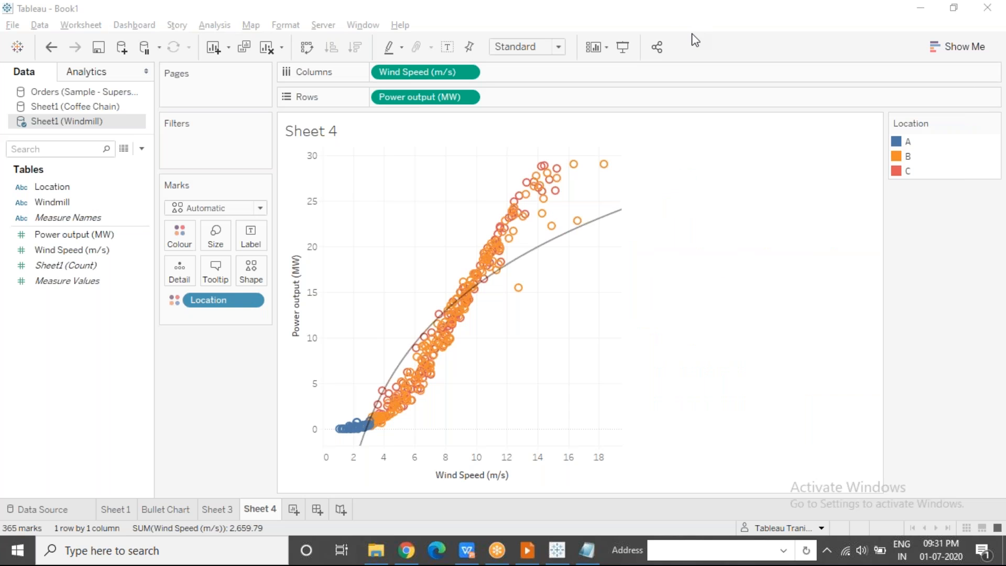
Step: Reopen the options for all trend lines and apply the Exponential model type
mouse_move(595, 224)
mouse_move(547, 246)
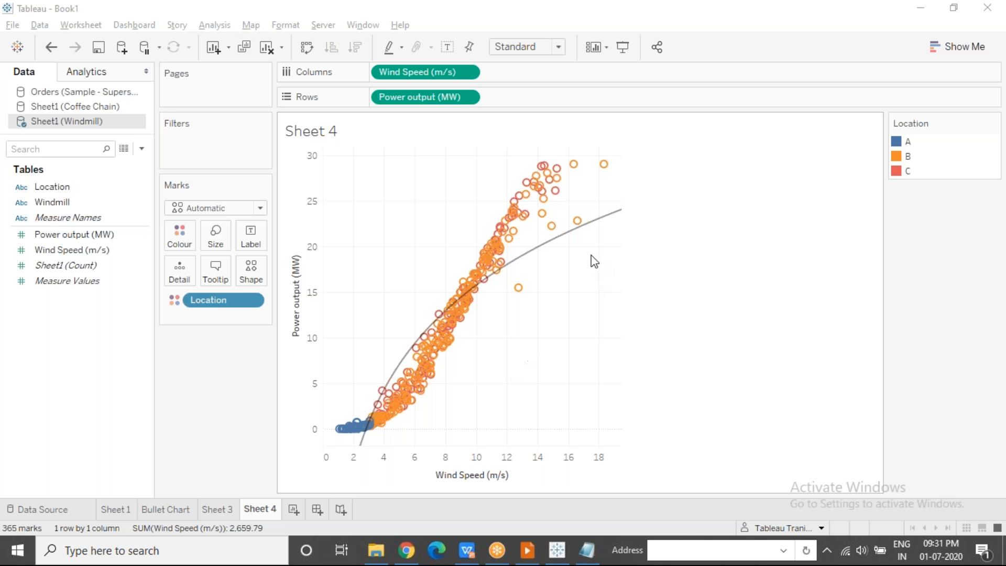
right_click(558, 283)
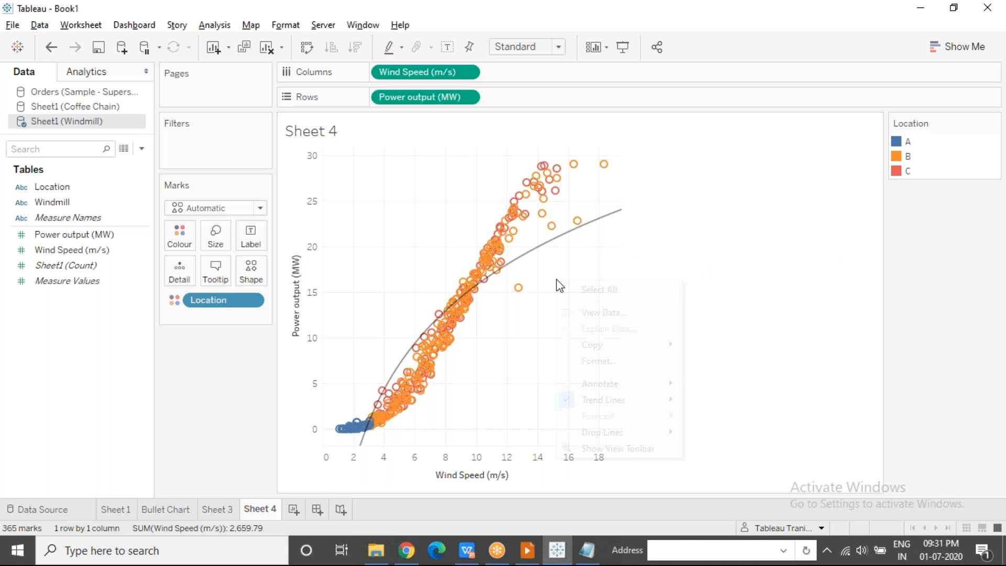
mouse_move(650, 394)
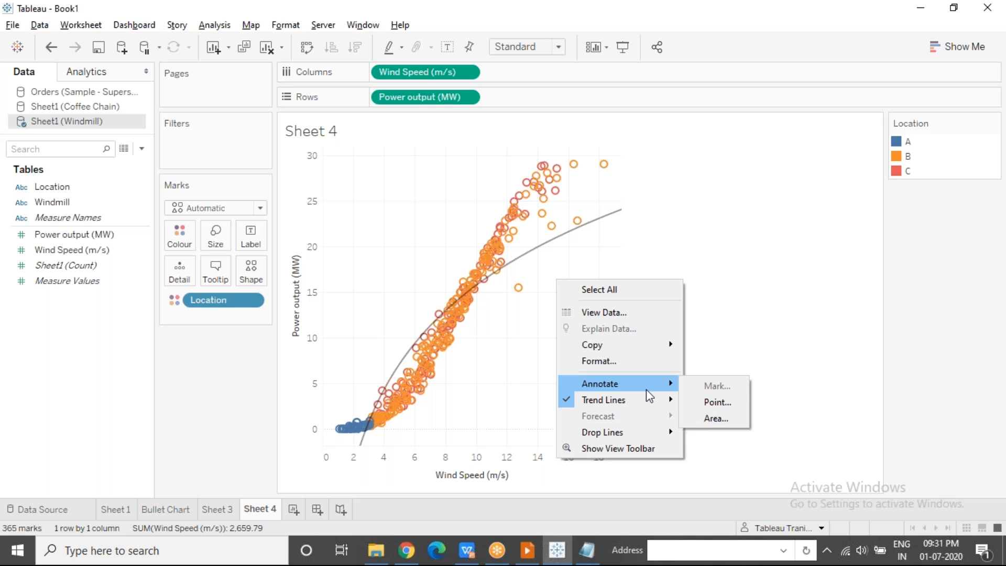
click(742, 418)
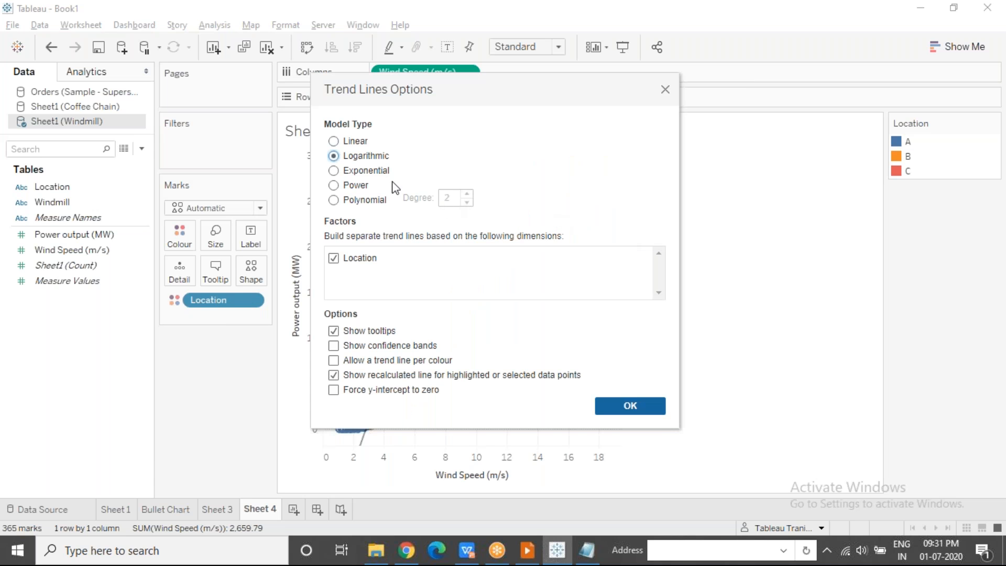
click(333, 170)
click(633, 406)
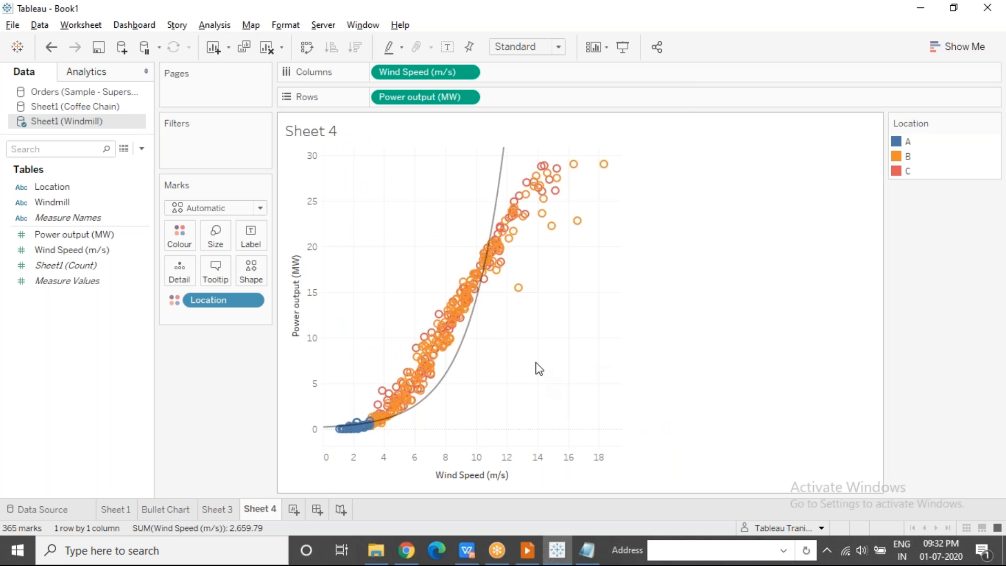
Step: Change the trend line model type to Polynomial with degree 2, and read the curve's equation and R-Squared
mouse_move(467, 348)
right_click(488, 334)
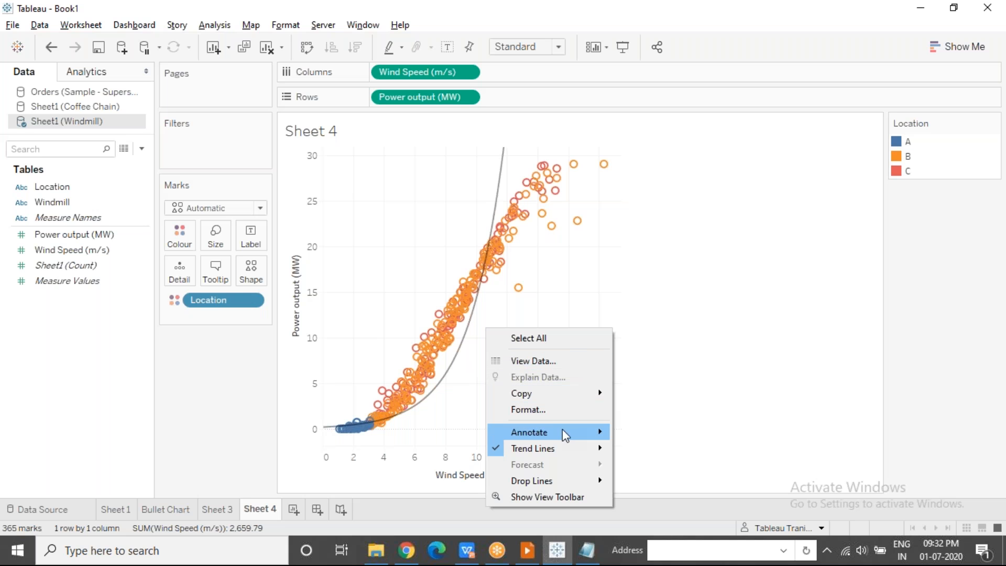
mouse_move(563, 448)
click(661, 466)
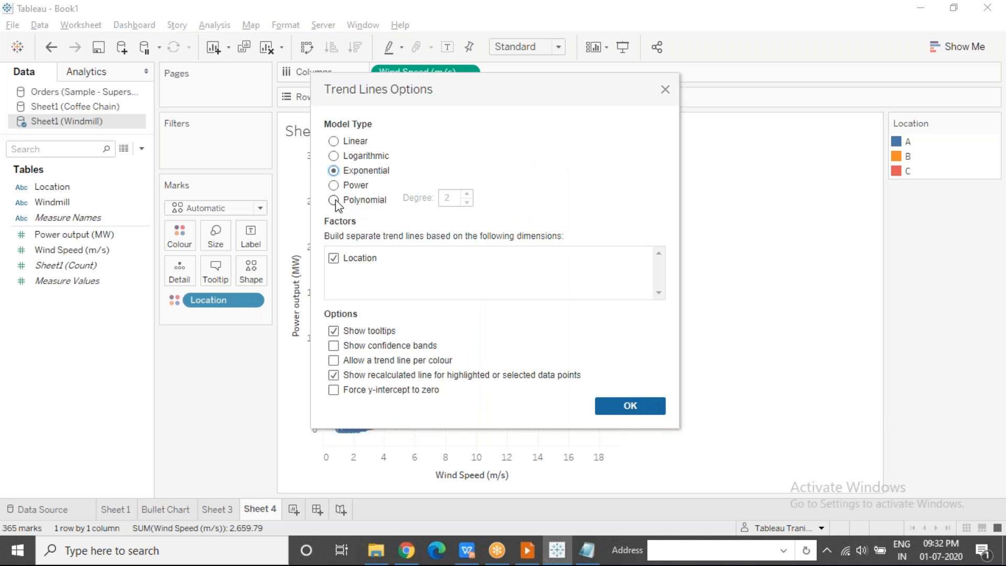
click(335, 200)
click(614, 407)
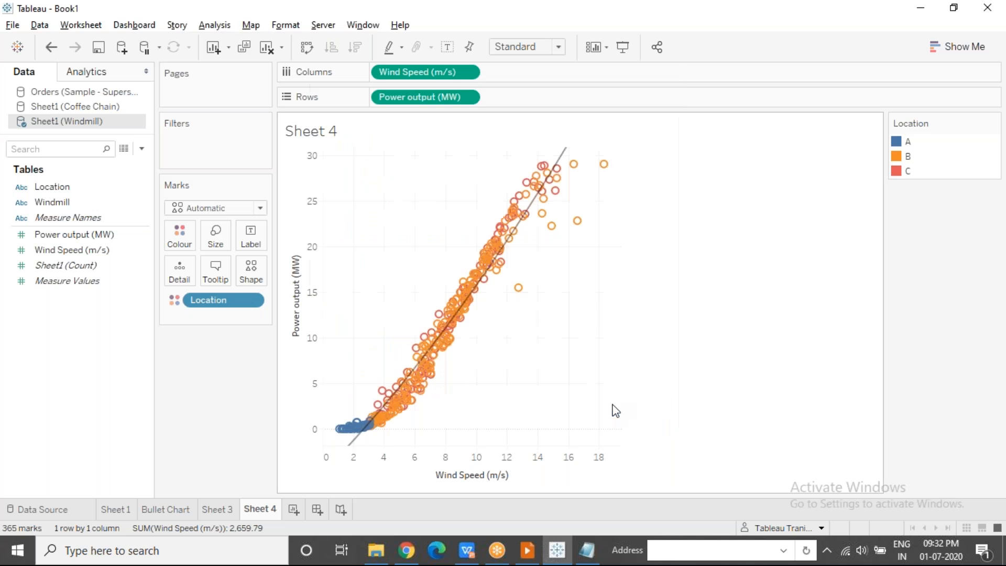
mouse_move(566, 156)
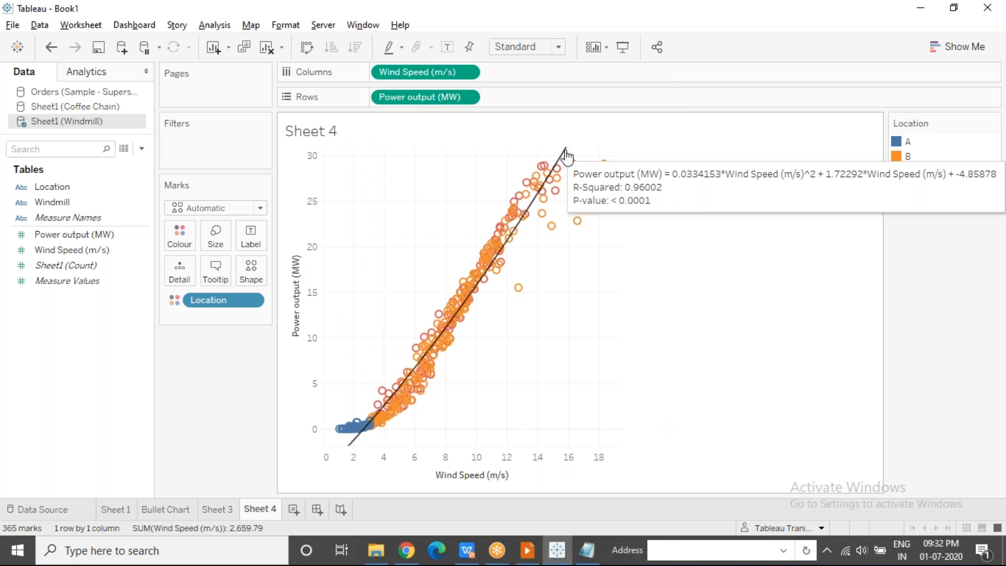
right_click(524, 358)
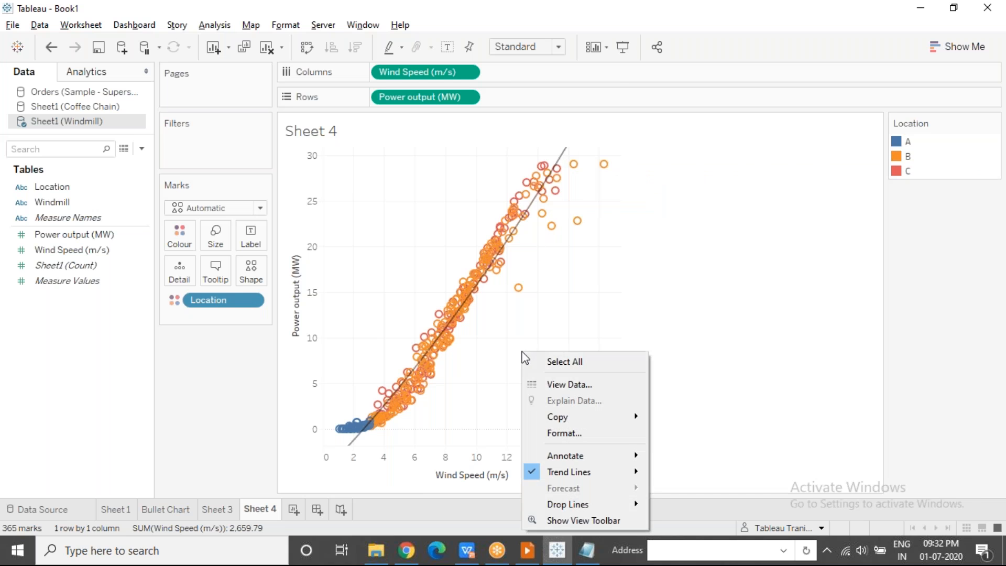
click(604, 281)
mouse_move(566, 155)
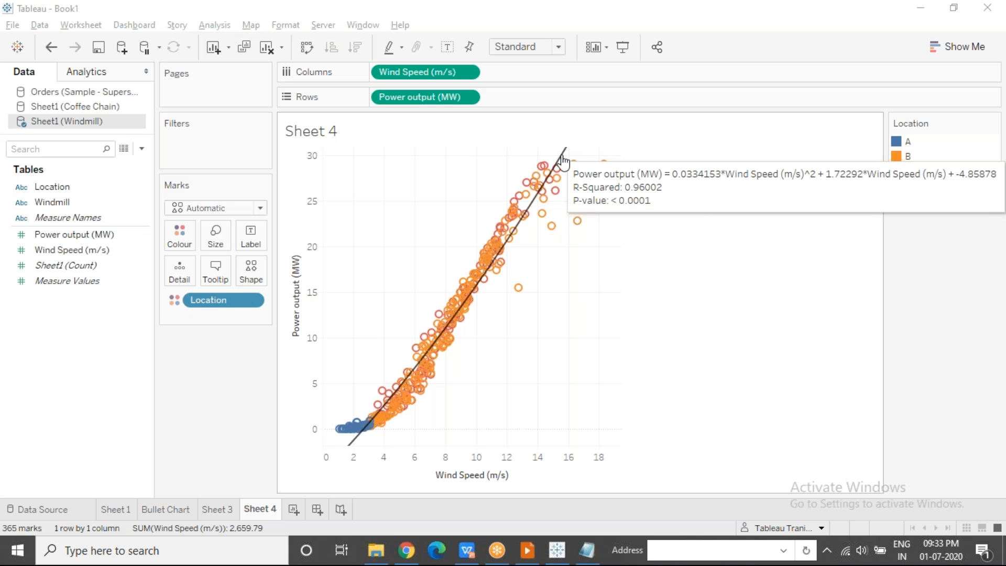
Step: Raise the Polynomial trend line's degree to 3 and inspect both ends of the curve
right_click(560, 289)
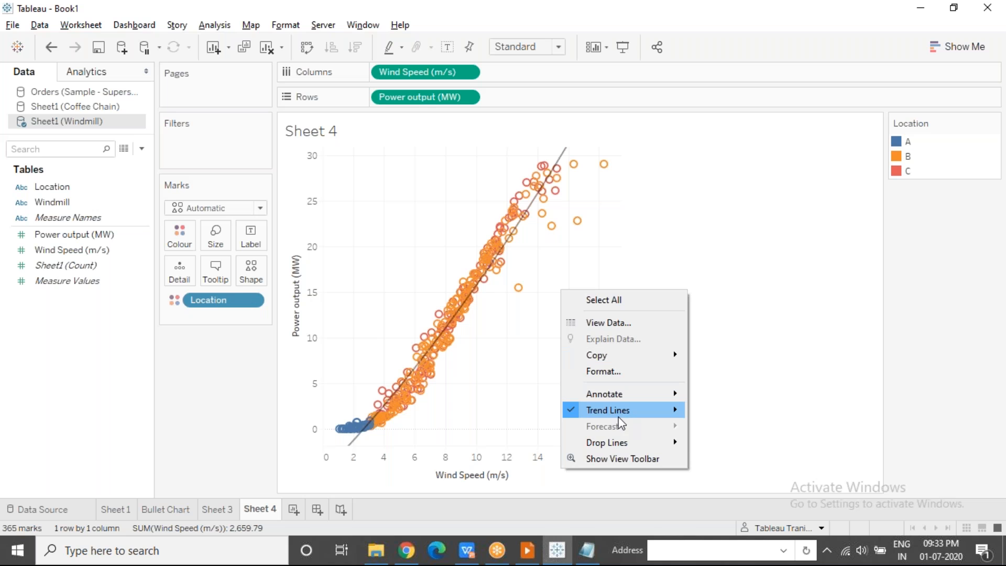
mouse_move(624, 414)
click(730, 430)
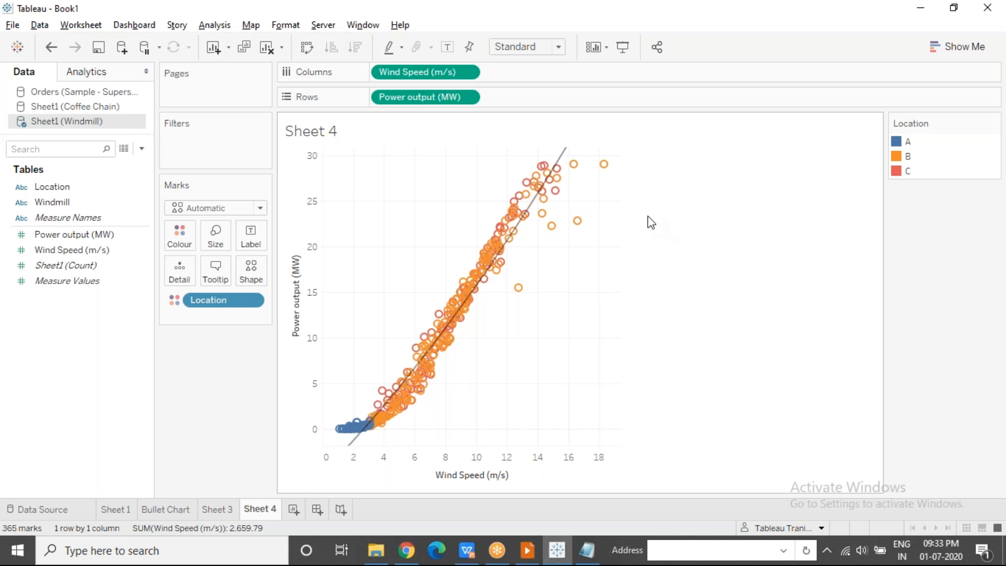
click(467, 193)
click(623, 406)
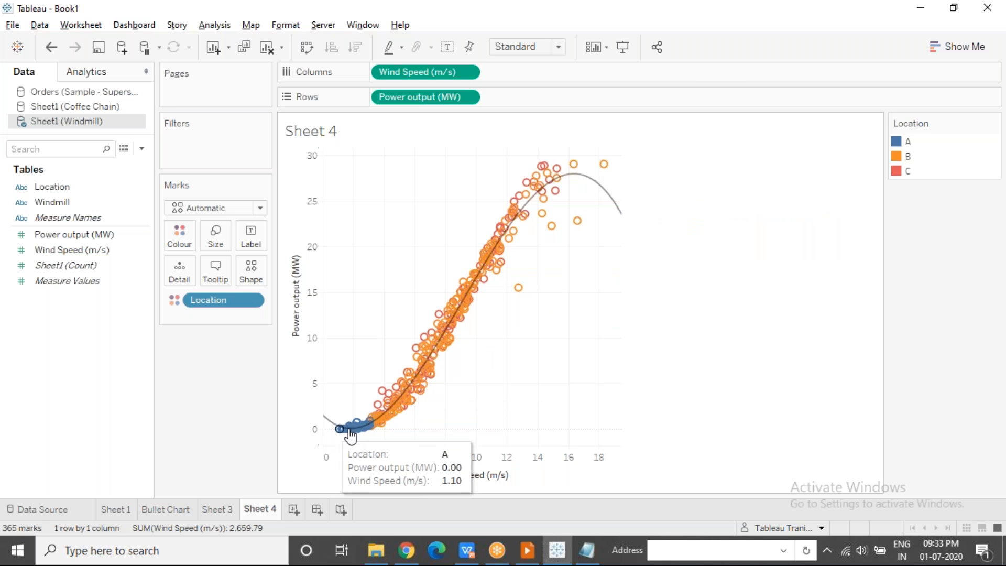
mouse_move(600, 189)
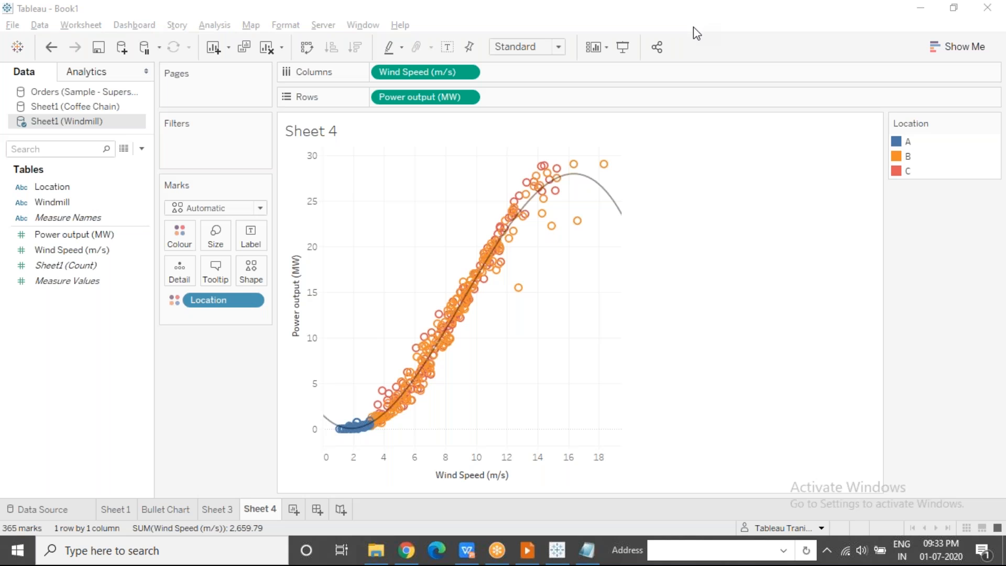
Step: Set the trend line model type back to Linear and read the line's equation, R-Squared and P-value
right_click(553, 271)
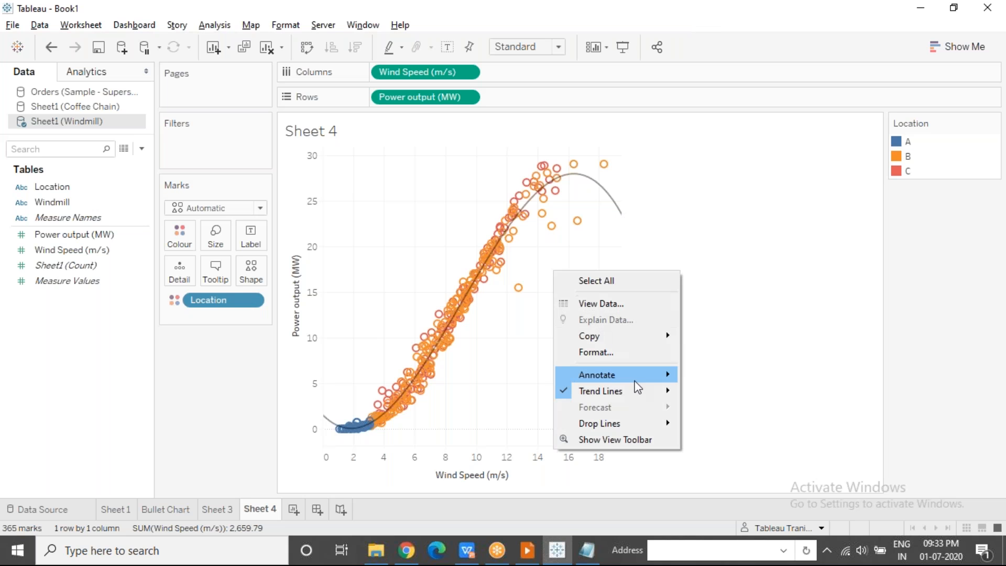
mouse_move(634, 390)
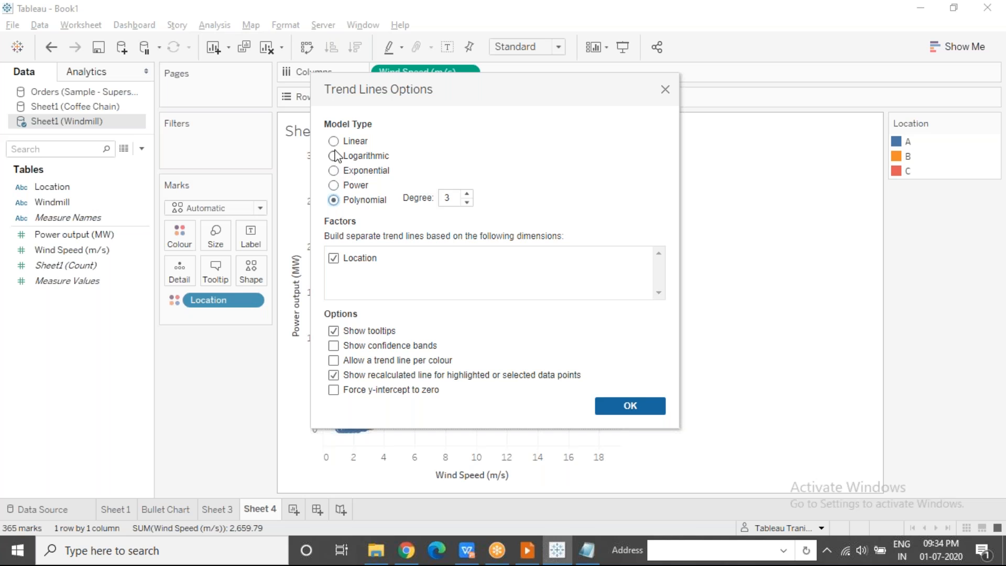
click(333, 141)
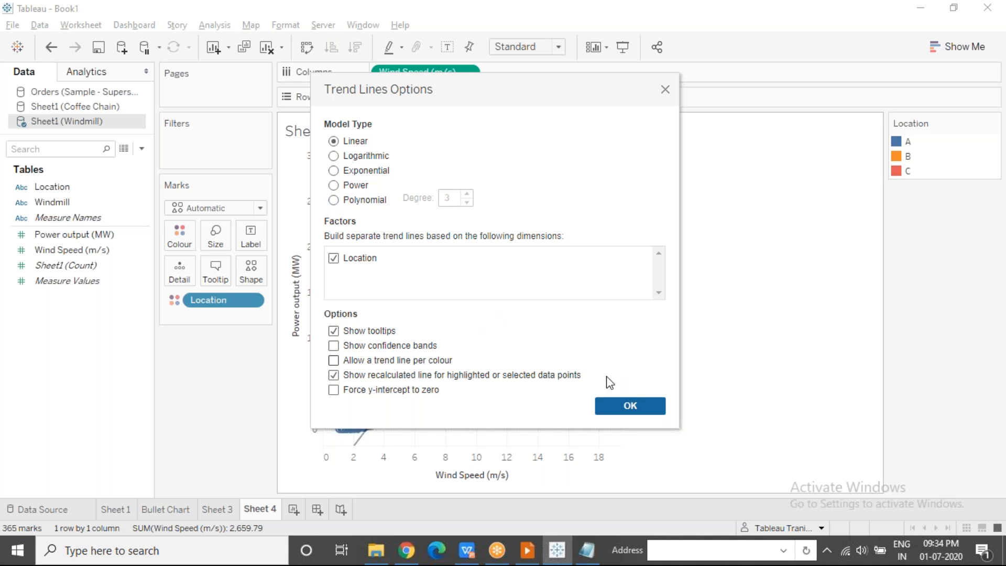
click(630, 409)
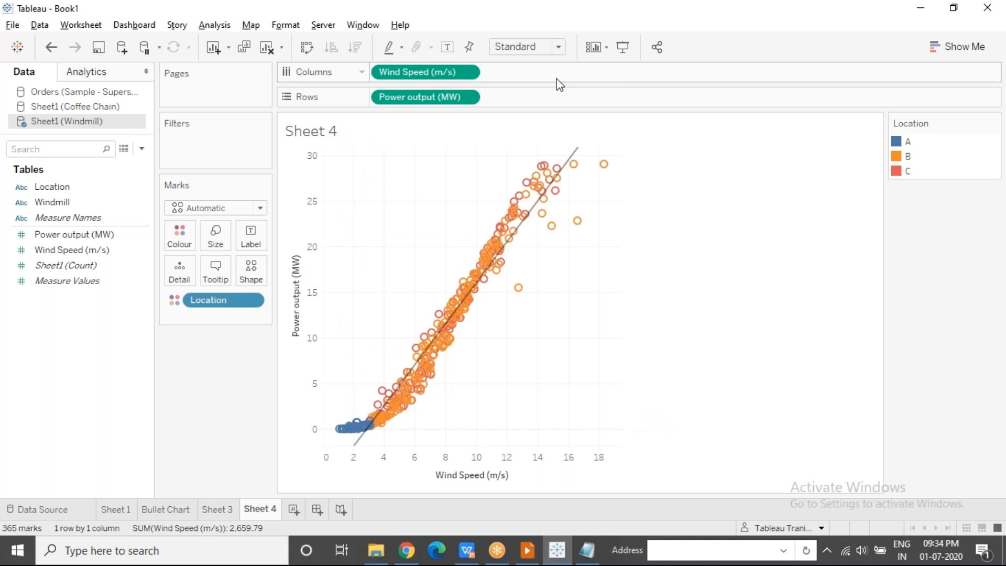
mouse_move(578, 155)
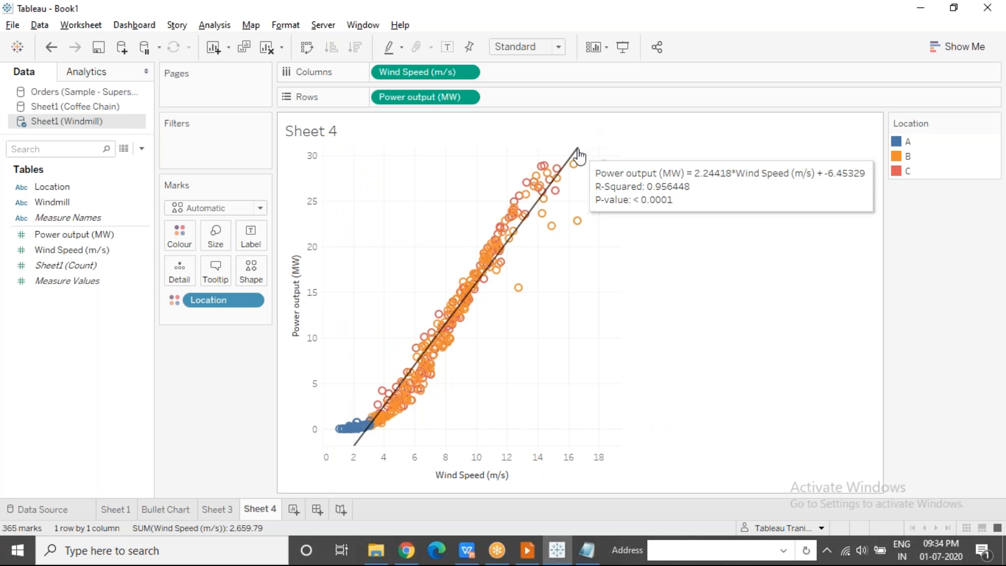
drag(577, 151, 541, 350)
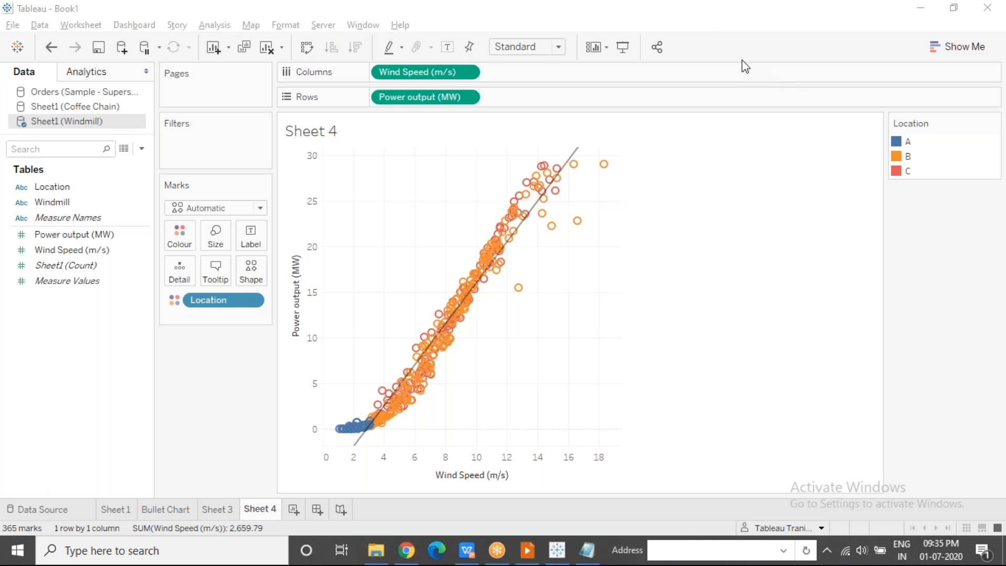
Step: On a new worksheet, build a scatter plot of Profit against Sales from the Orders (Sample - Superstore) data source
click(294, 510)
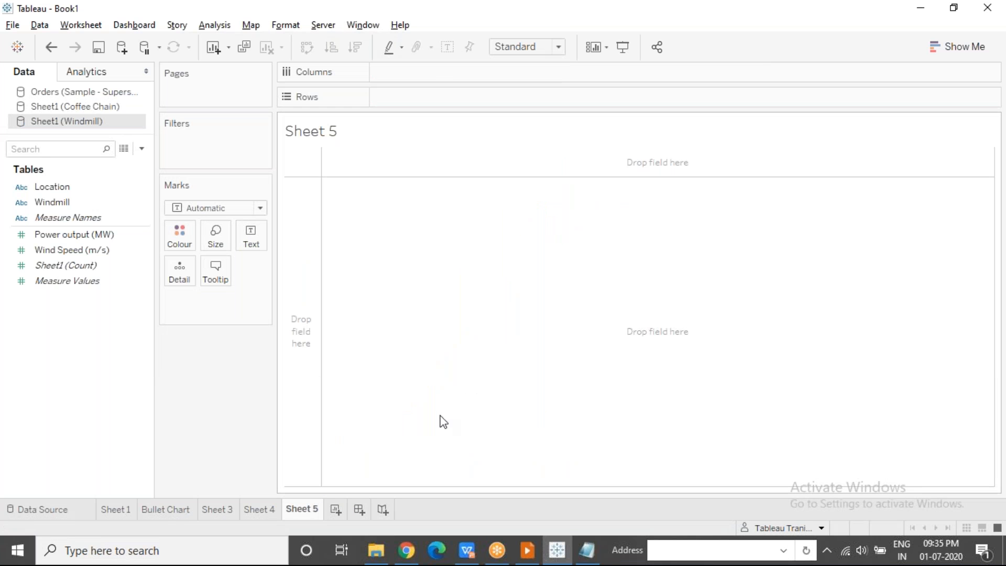
click(120, 94)
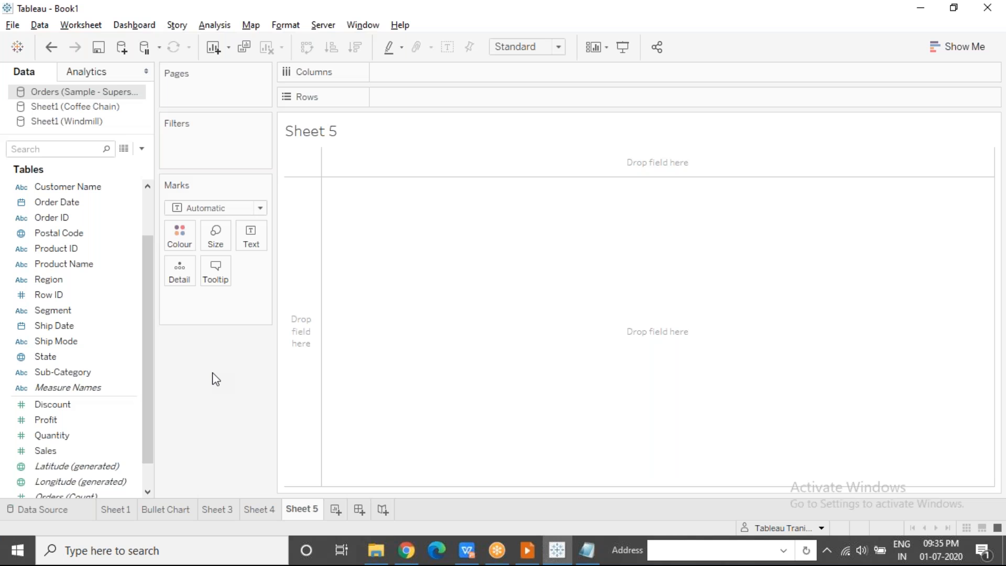
click(83, 420)
ctrl+click(83, 449)
click(981, 49)
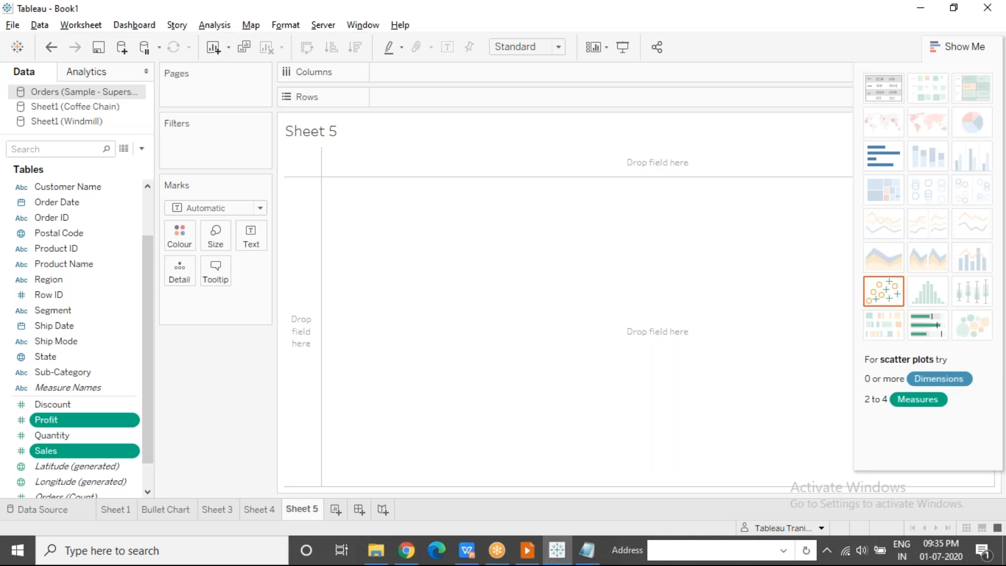
click(885, 292)
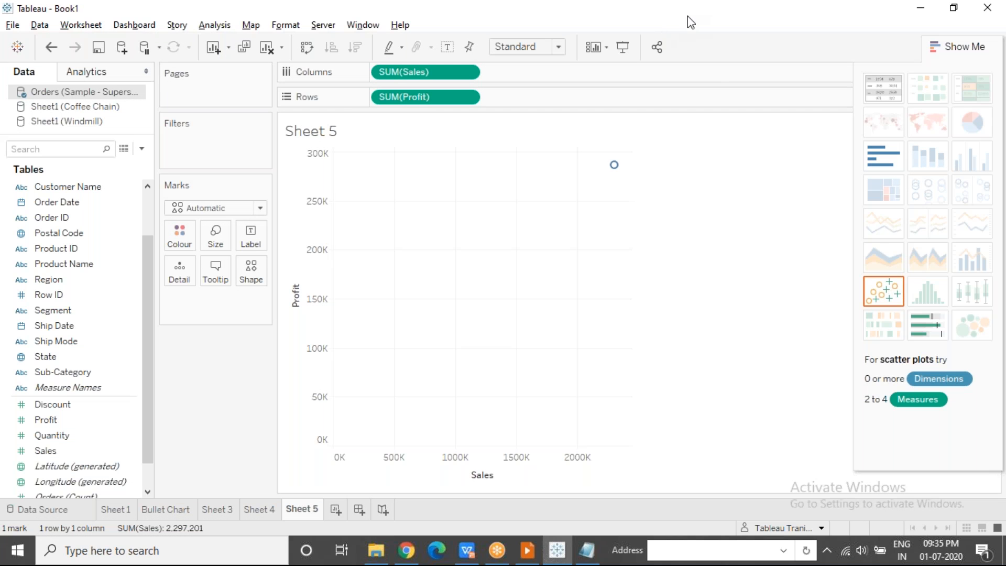
click(699, 21)
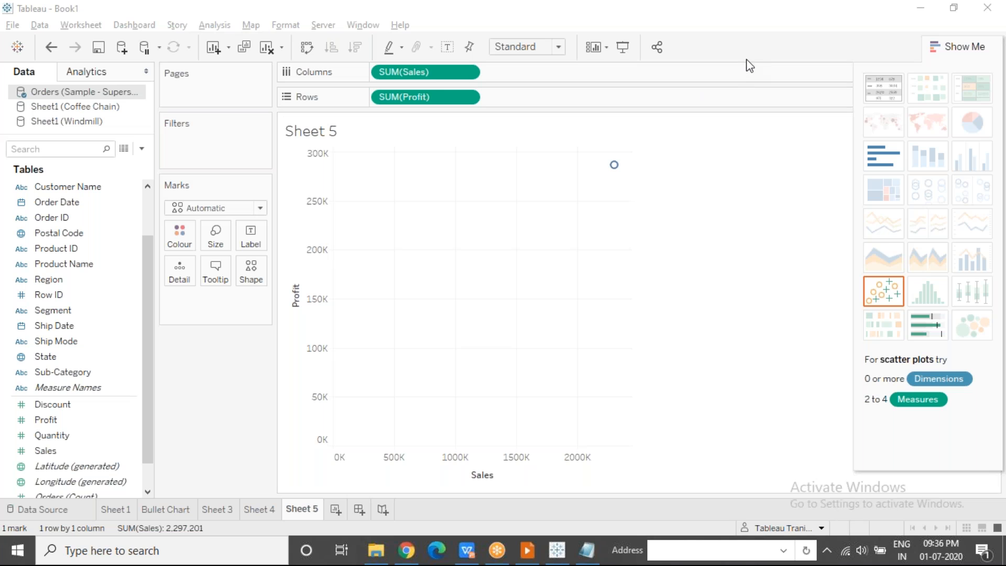
Step: Examine the Profit and Sales axes and the values of the plot's single aggregated mark
click(303, 249)
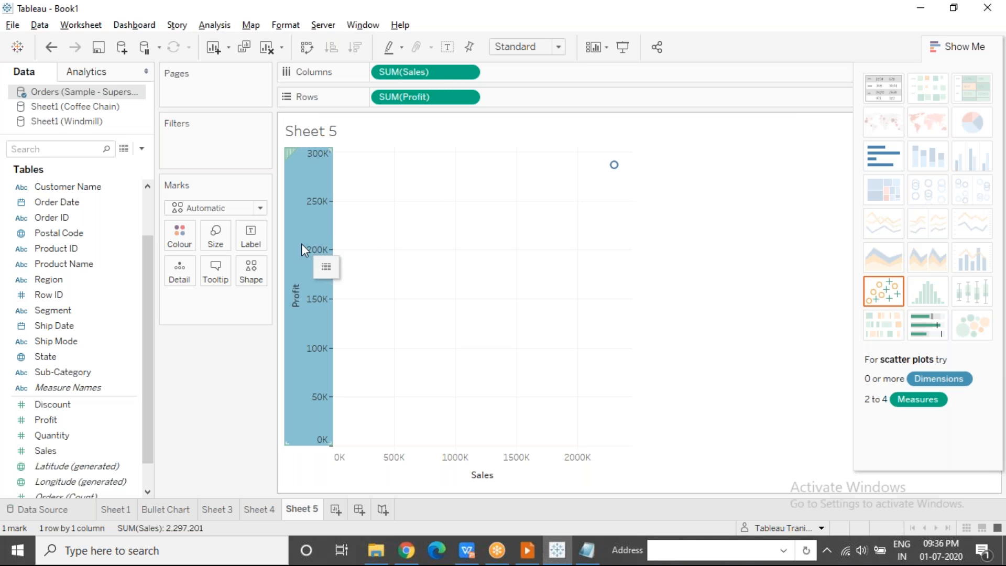
click(513, 467)
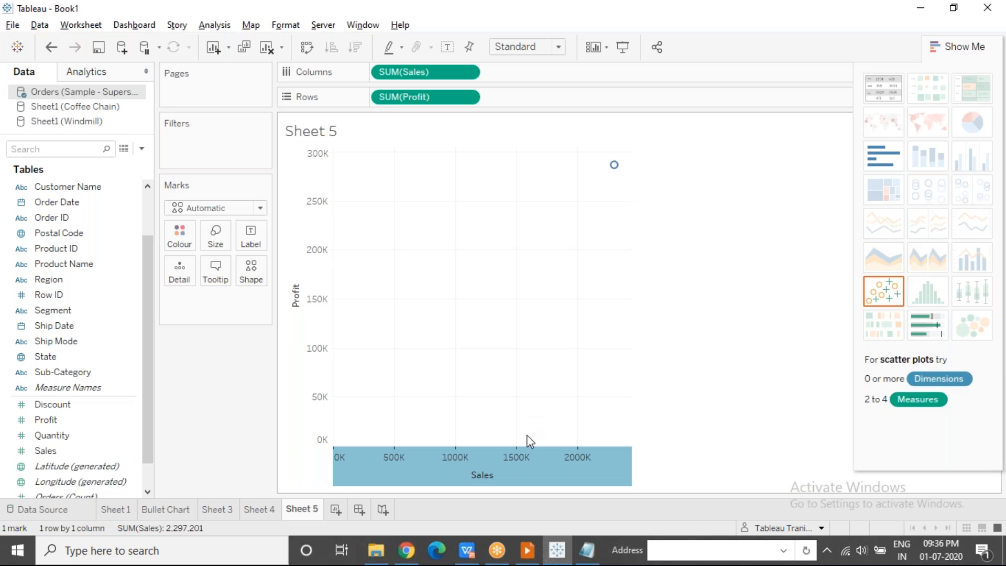
mouse_move(620, 174)
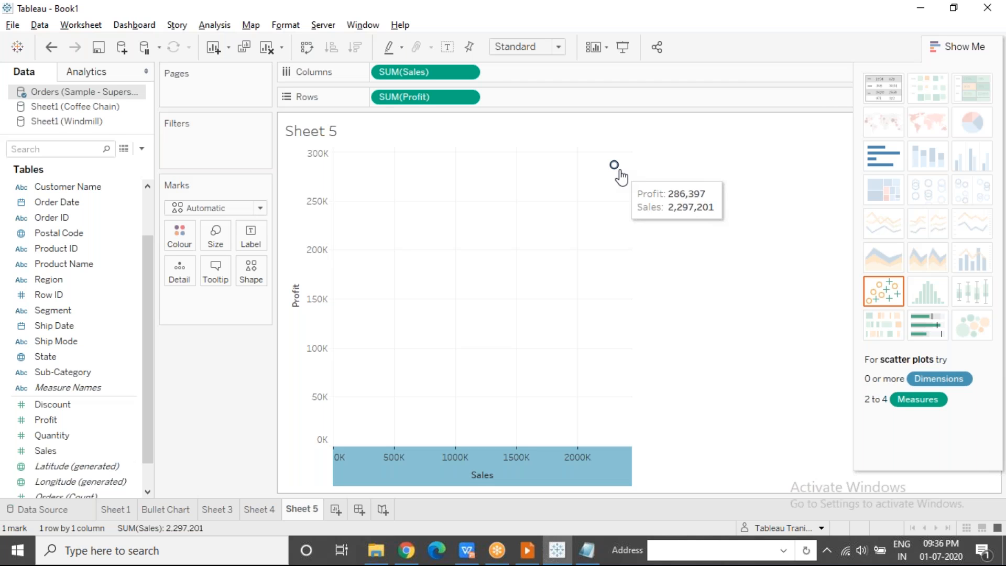
Step: Turn off Aggregate Measures for the Sales and Profit scatter plot, and undo the change
click(214, 26)
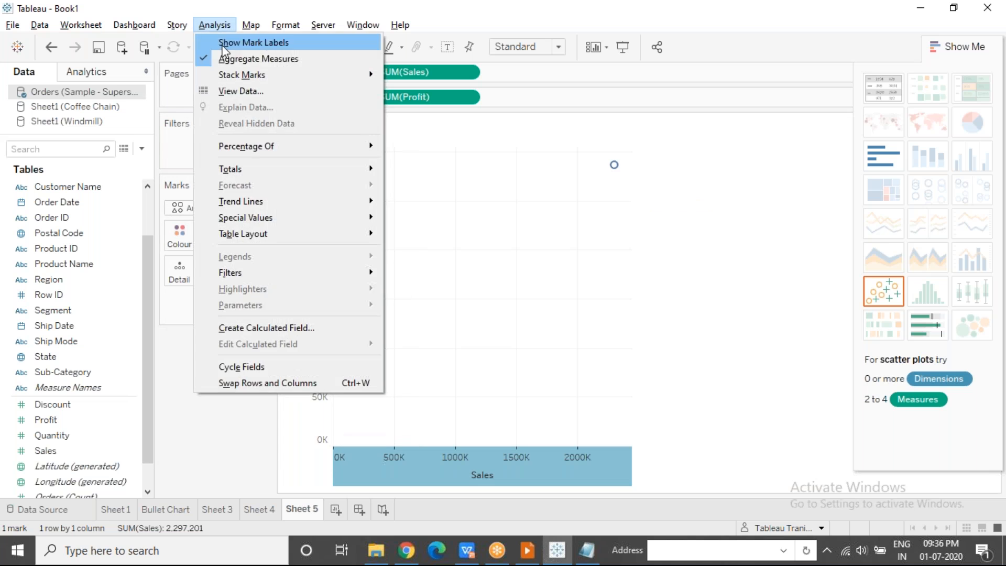
click(227, 57)
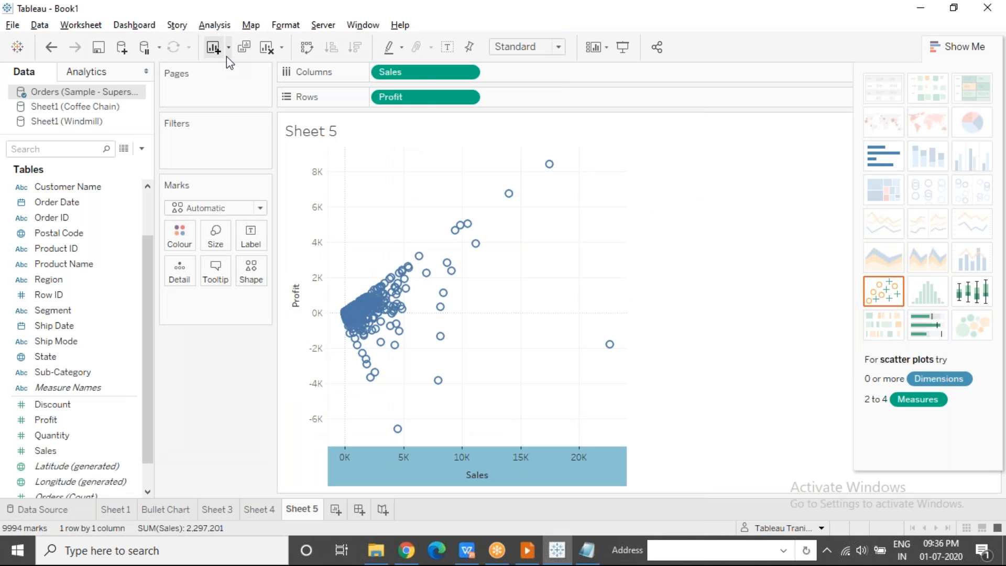
key(ctrl+z)
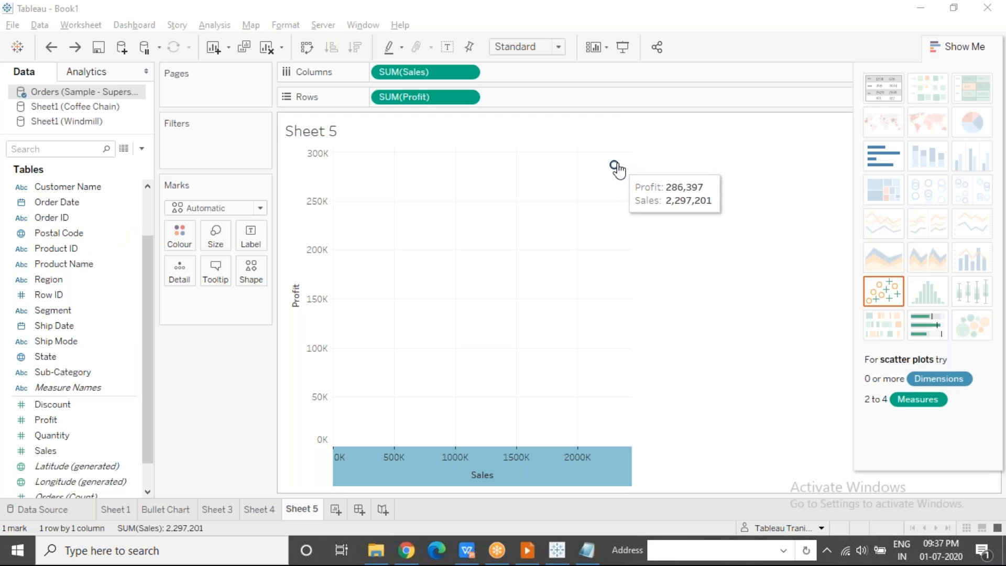
Step: Colour the scatter plot marks by Region and break them down further by adding State as detail
click(97, 279)
drag(58, 287, 179, 237)
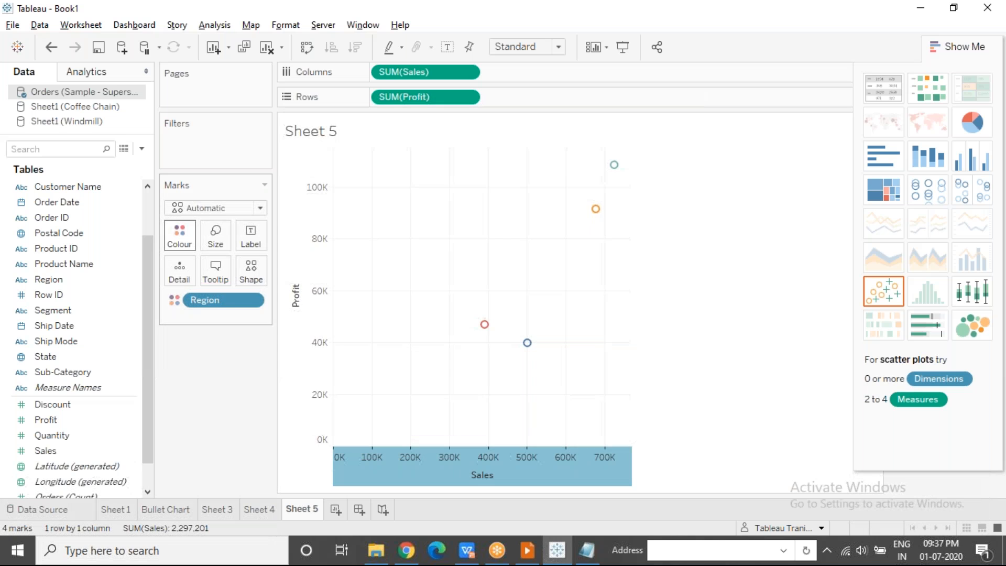
mouse_move(601, 212)
mouse_move(527, 345)
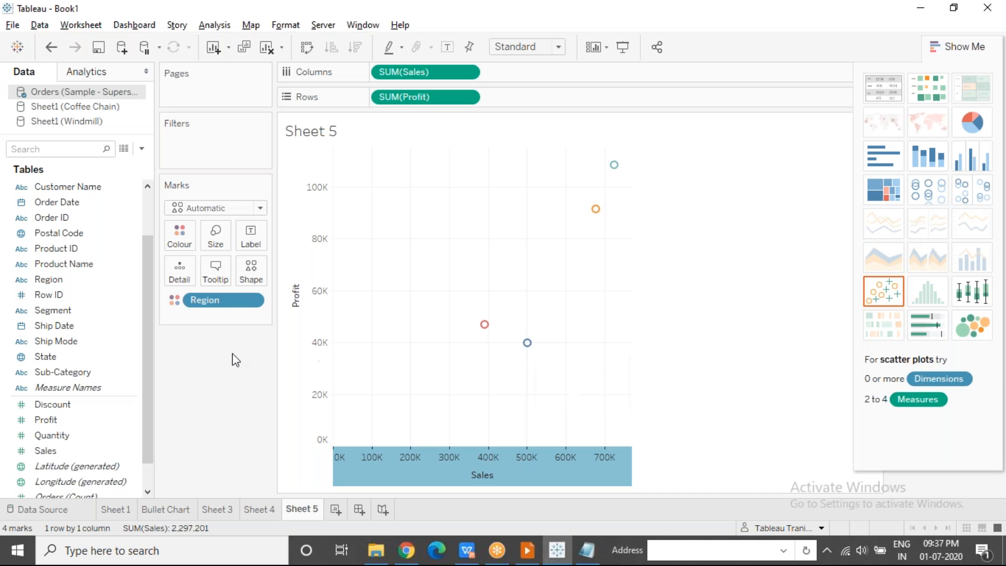
drag(77, 352, 181, 269)
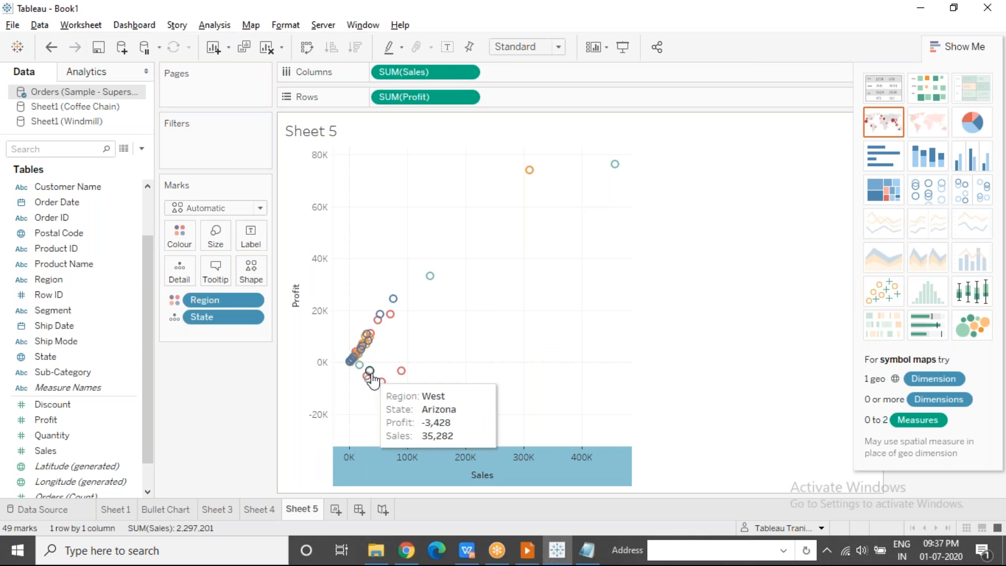
Step: Check the values of the loss-making state marks and build another Sales versus Profit scatter plot on a new worksheet
mouse_move(397, 400)
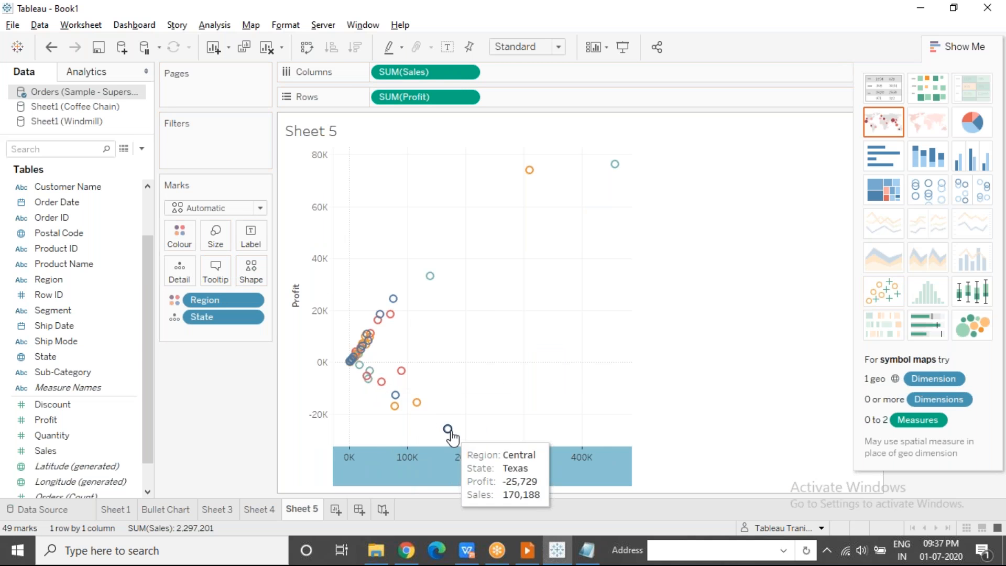
mouse_move(354, 360)
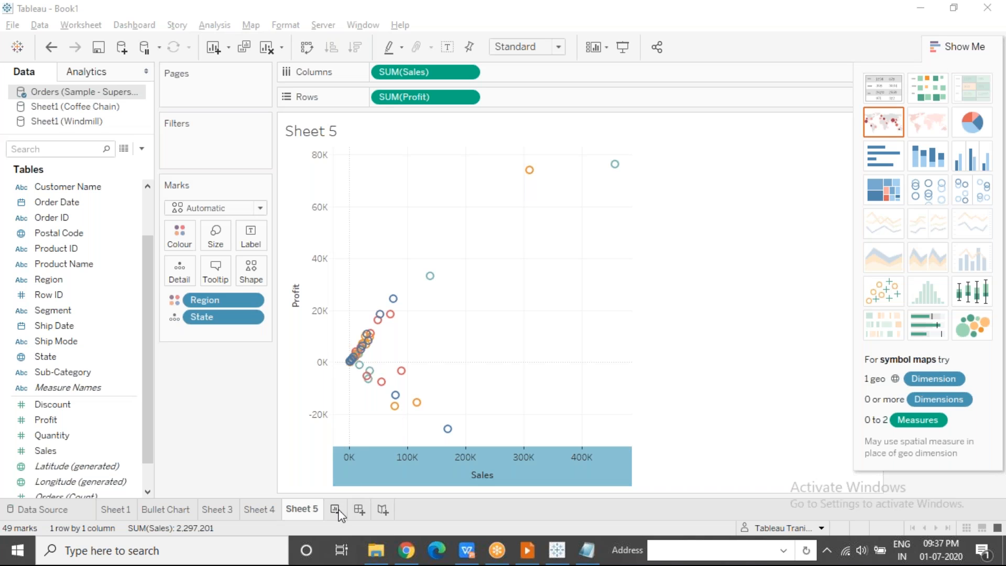
key(ctrl+m)
click(77, 418)
ctrl+click(75, 449)
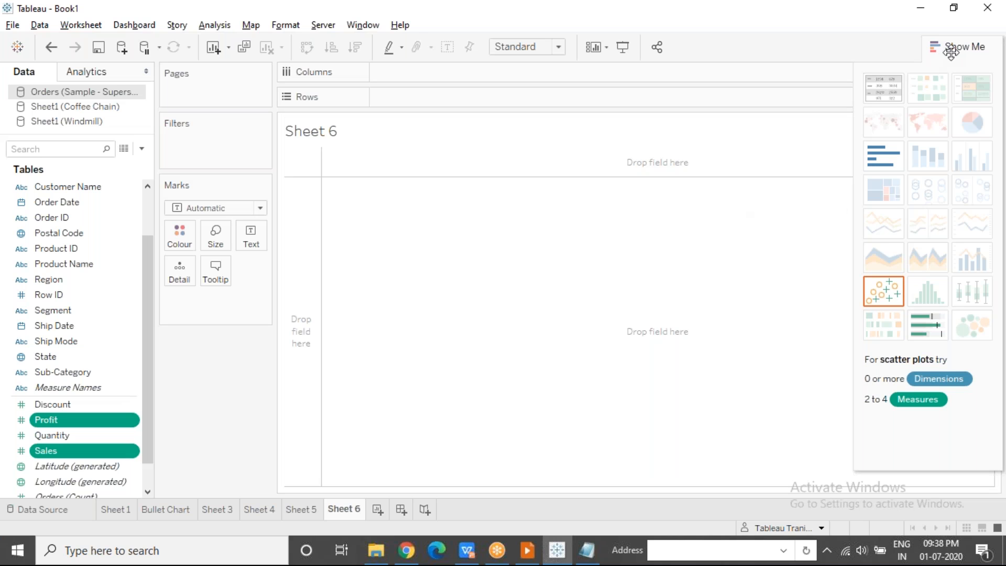
click(866, 300)
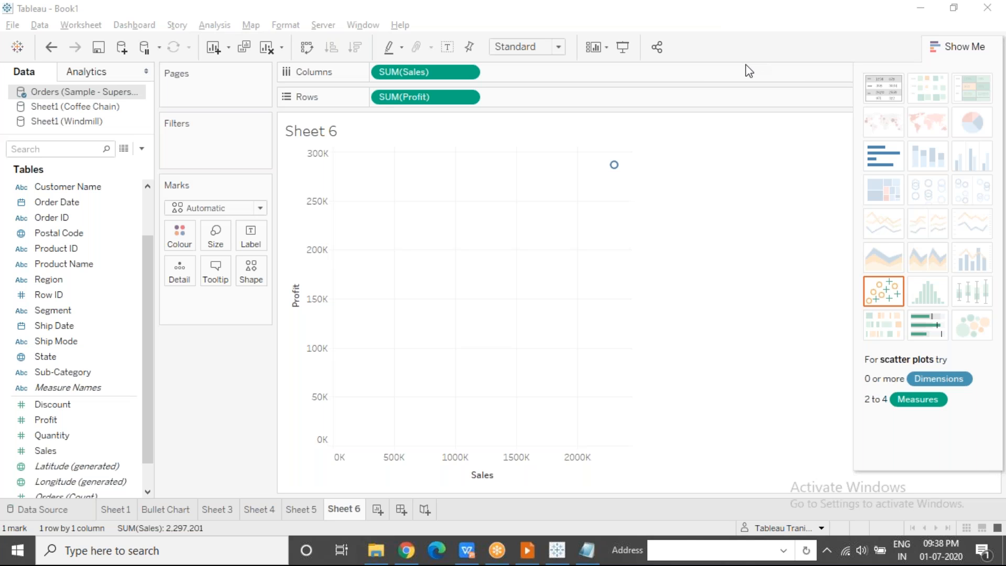
Step: Try the Sales and Profit measures as a bullet graph and as horizontal bars, and remove Sales from the marks
click(927, 335)
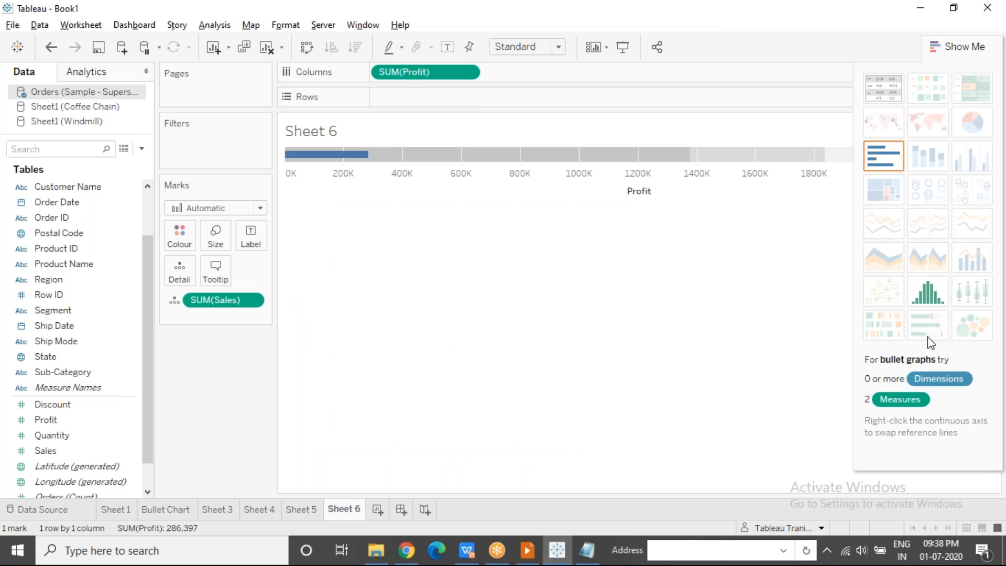
mouse_move(367, 163)
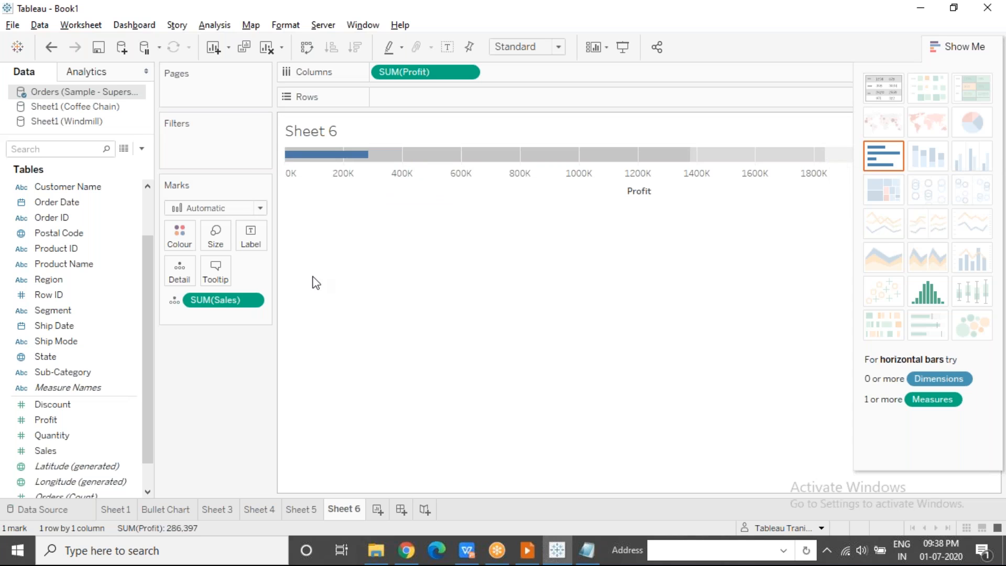
click(888, 154)
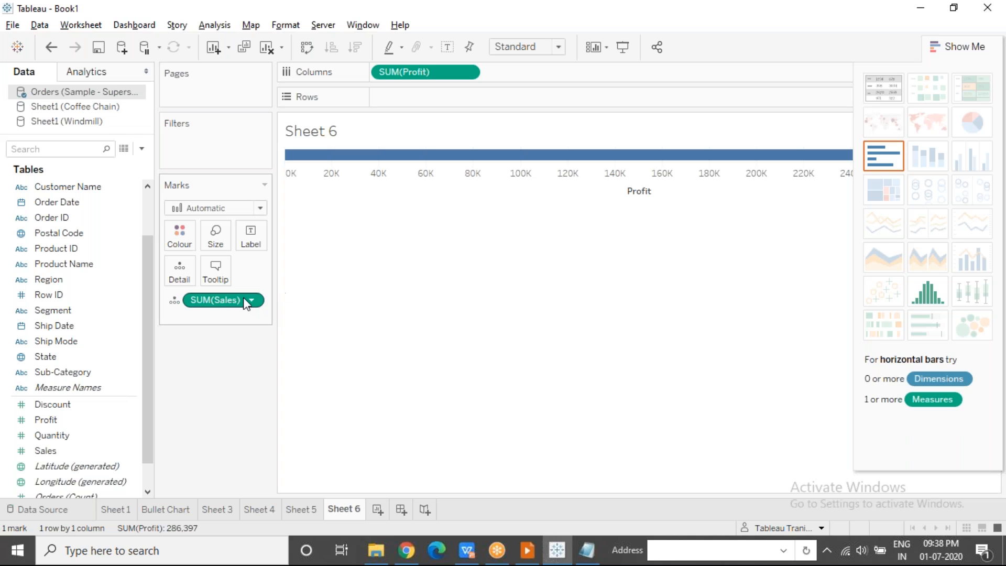
drag(225, 307, 105, 359)
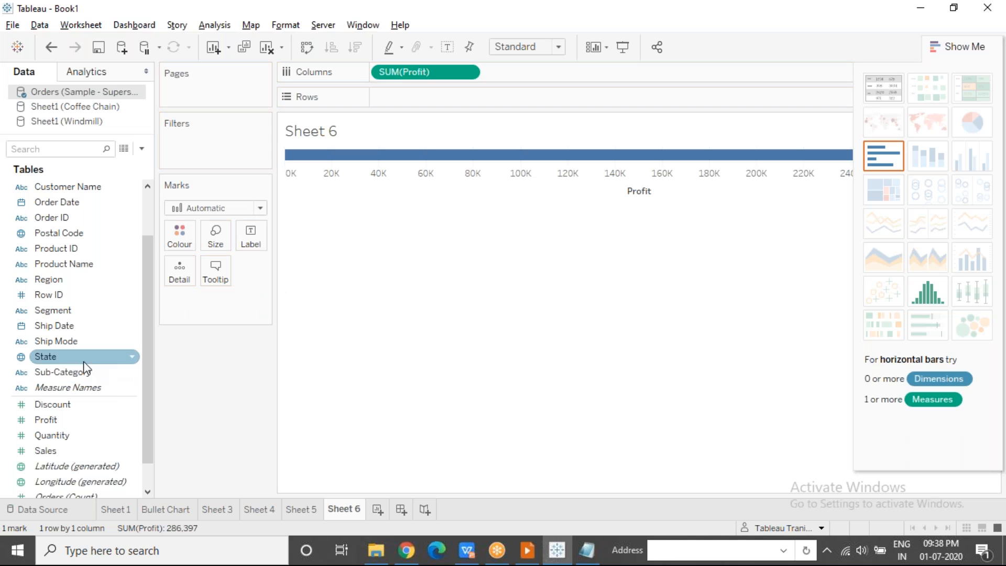
Step: Bring Sales back into the view as a scatter plot against Profit and hide the chart type suggestions
click(83, 446)
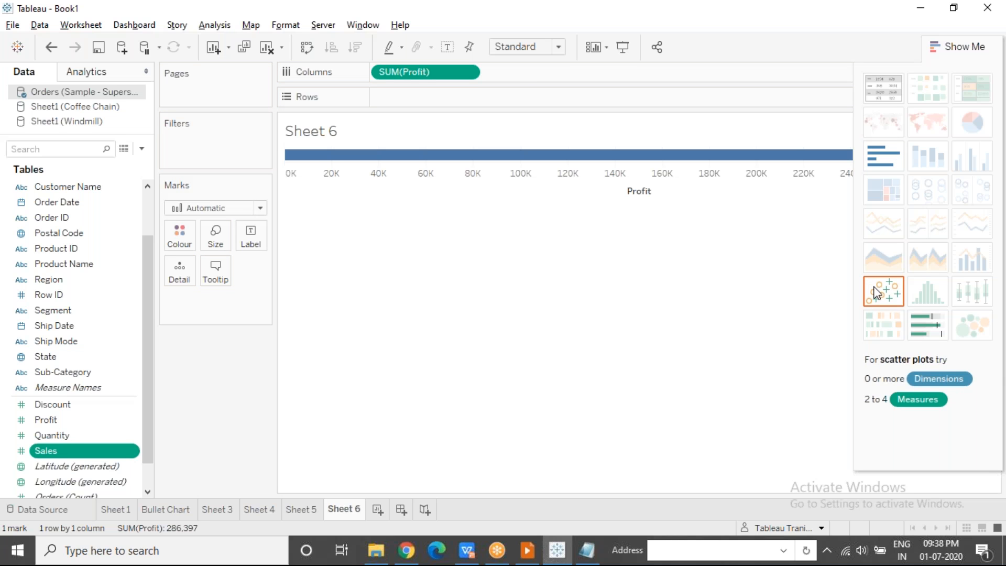
click(877, 293)
click(959, 46)
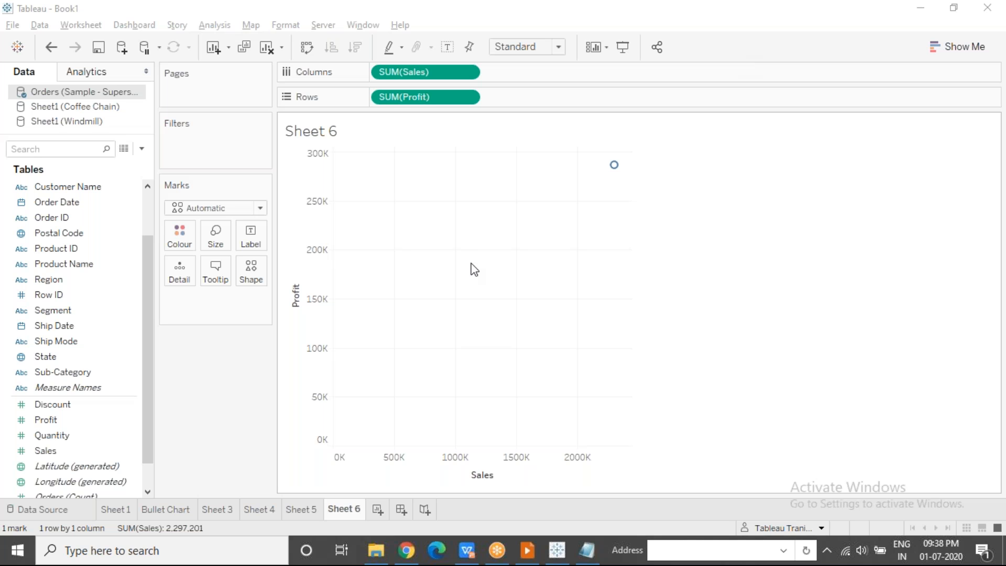
Step: On Sheet 5, give the Profit axis a fixed range starting at 0
click(310, 511)
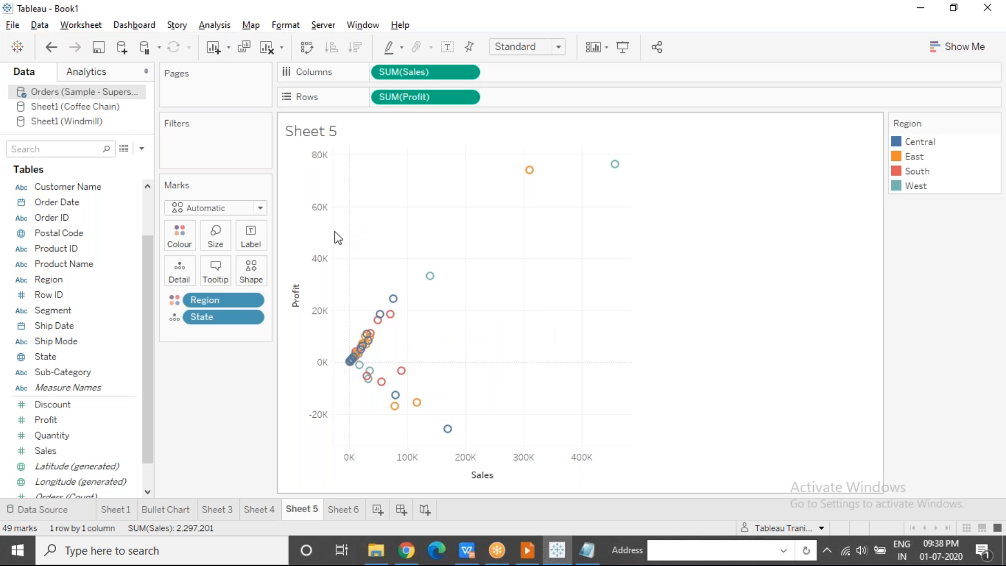
right_click(313, 239)
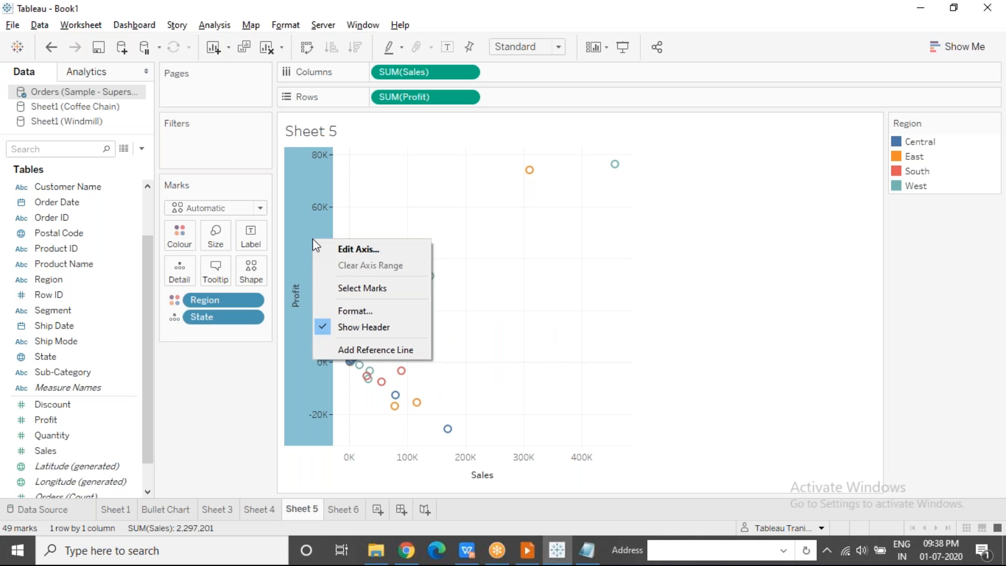
click(388, 251)
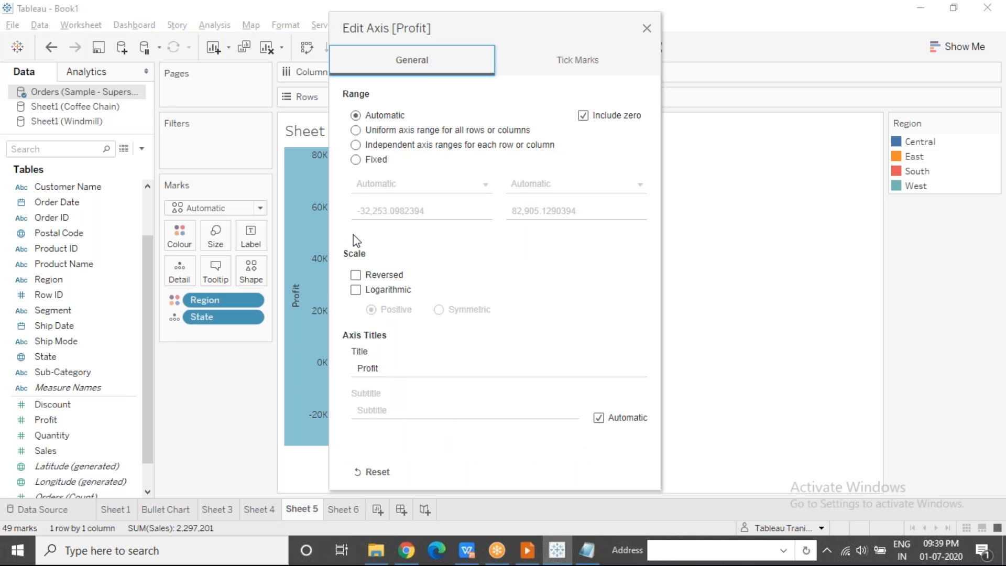
click(356, 160)
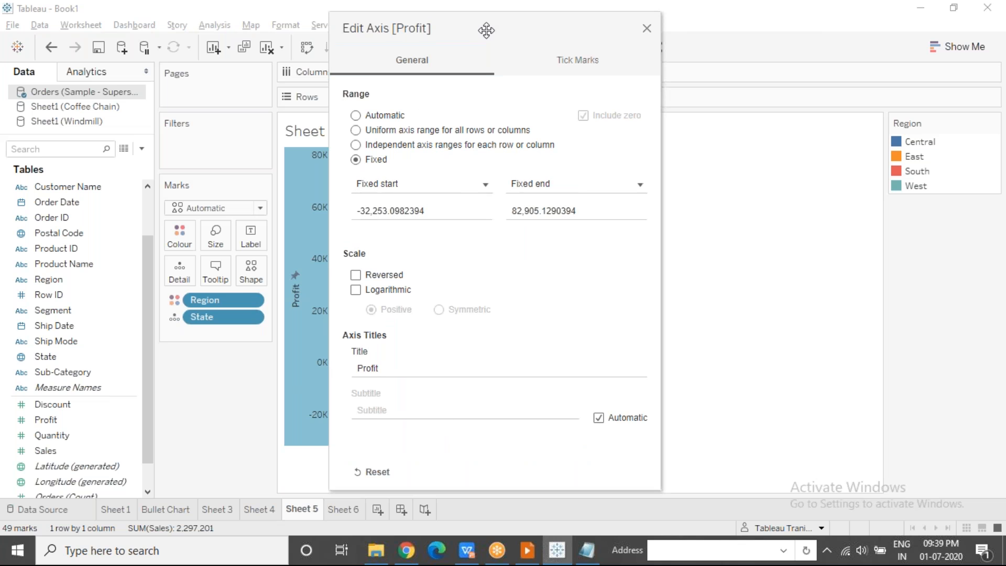
drag(502, 28, 657, 17)
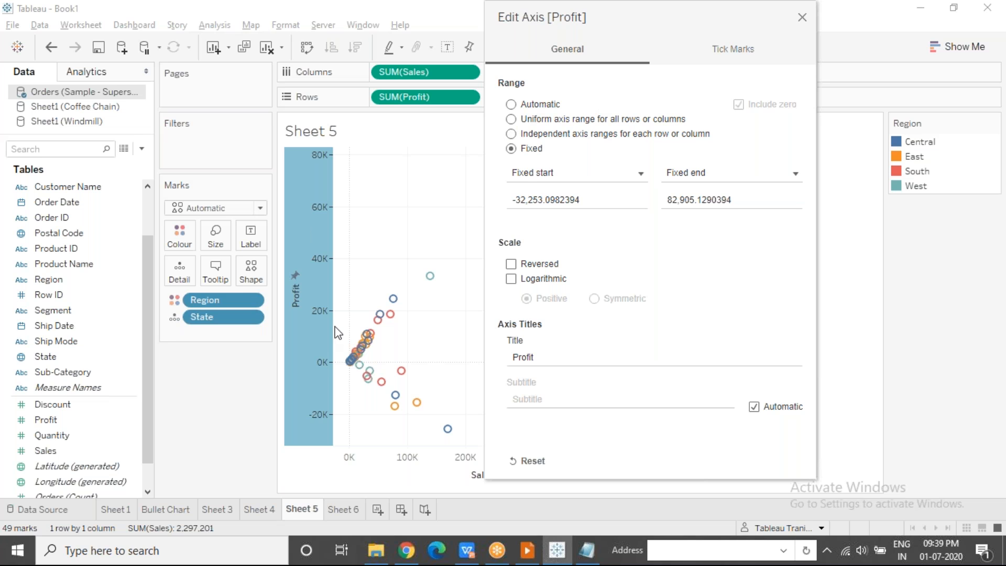
click(561, 197)
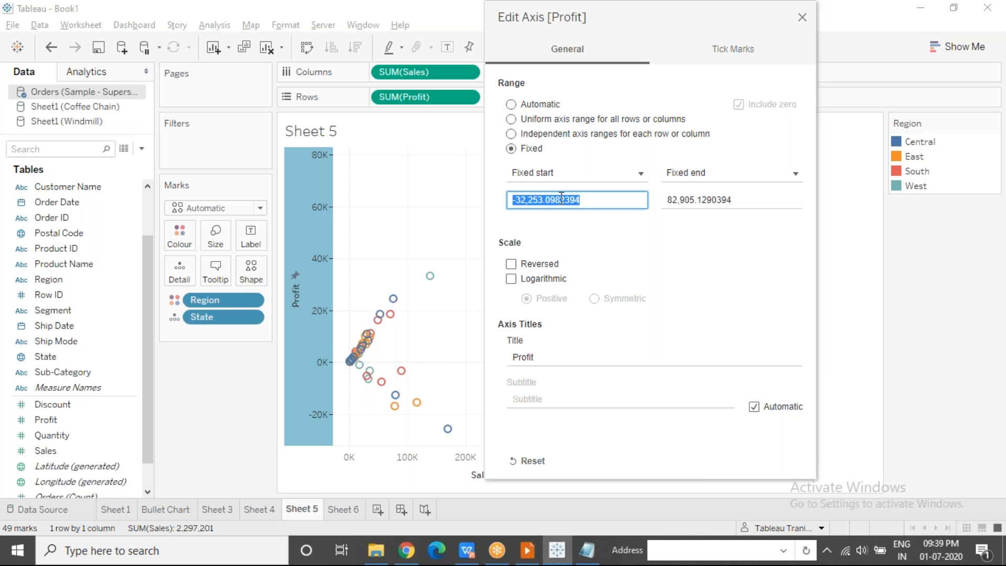
text(0)
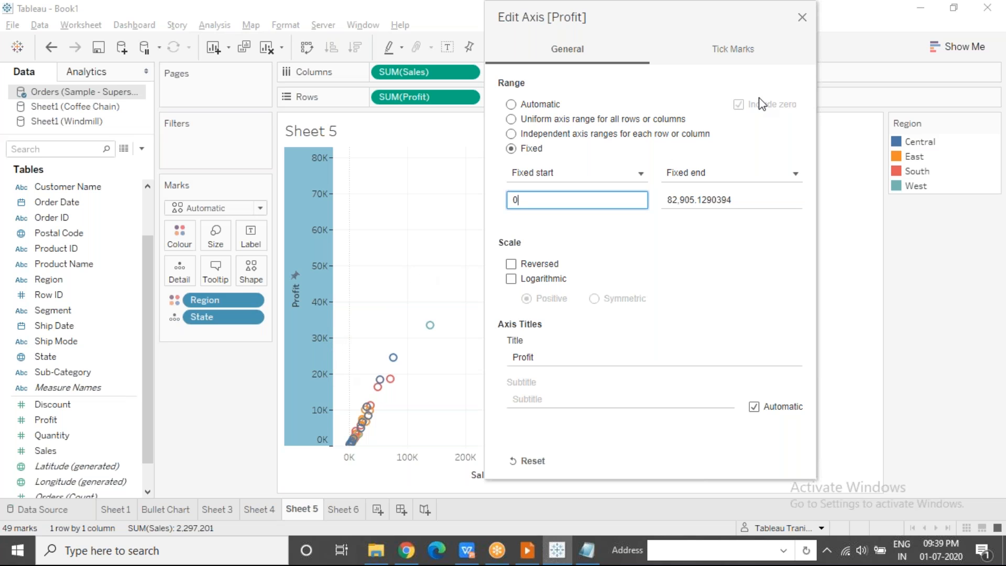
key(Escape)
click(384, 424)
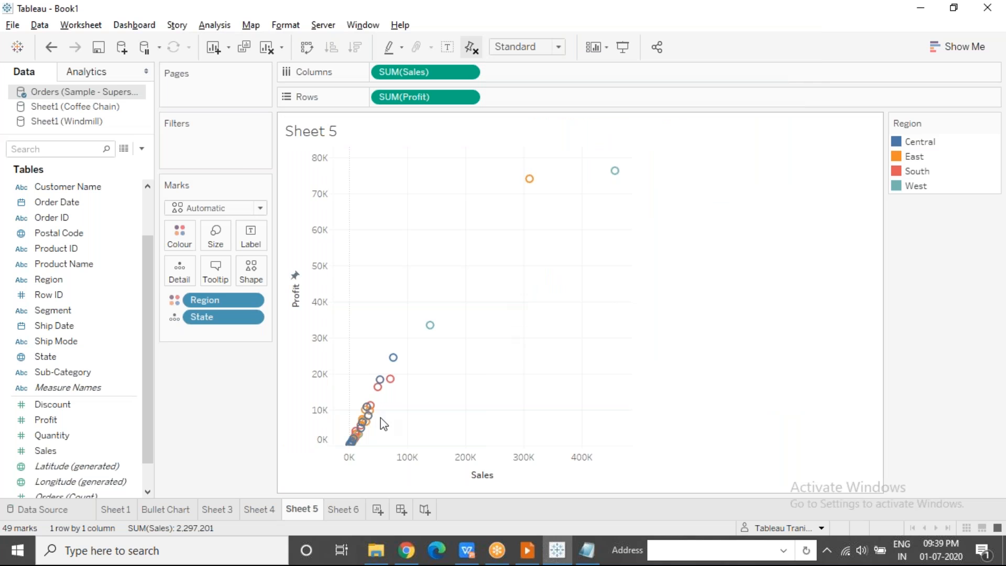
Step: Show trend lines on the Sheet 5 scatter plot
right_click(486, 257)
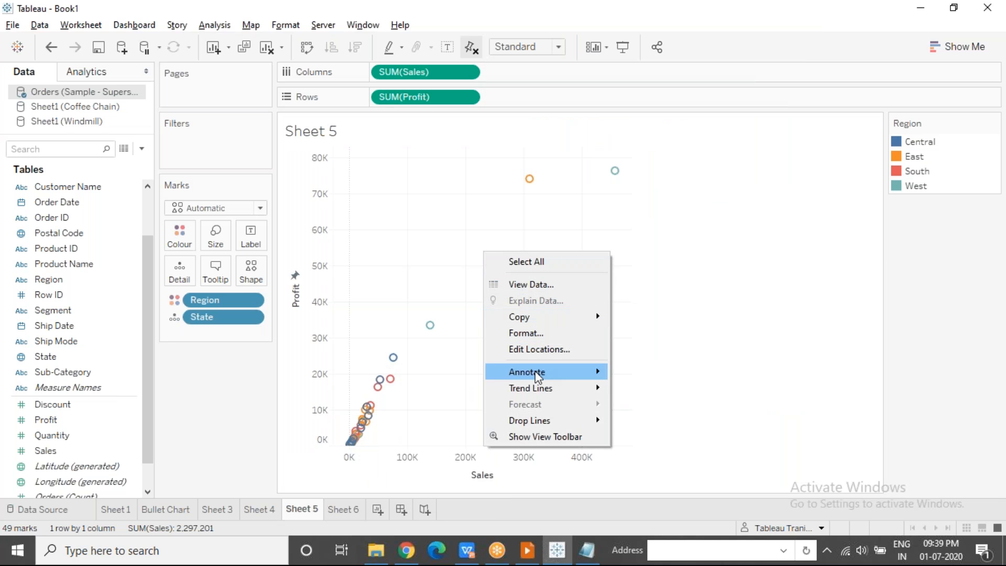
mouse_move(537, 389)
click(664, 391)
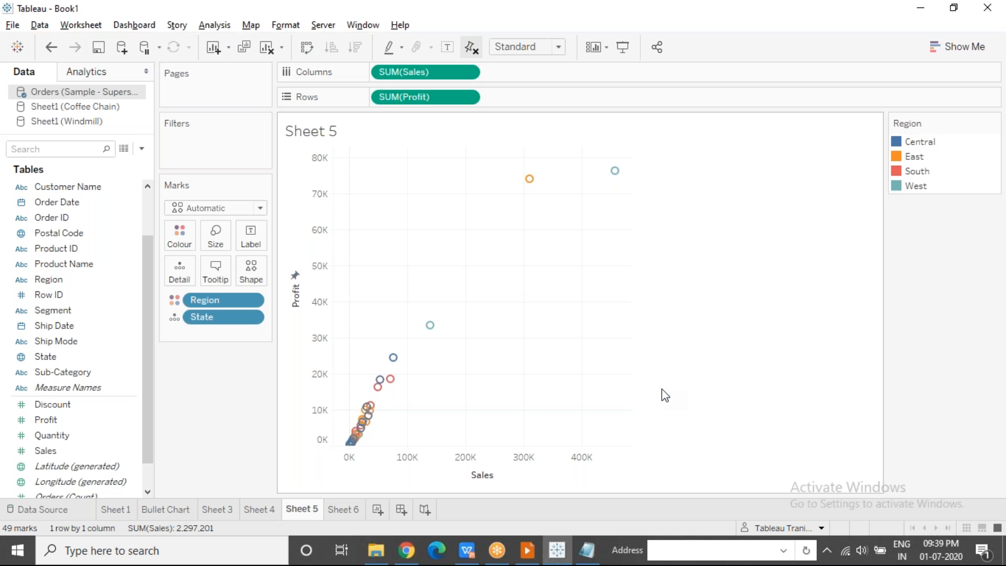
mouse_move(539, 272)
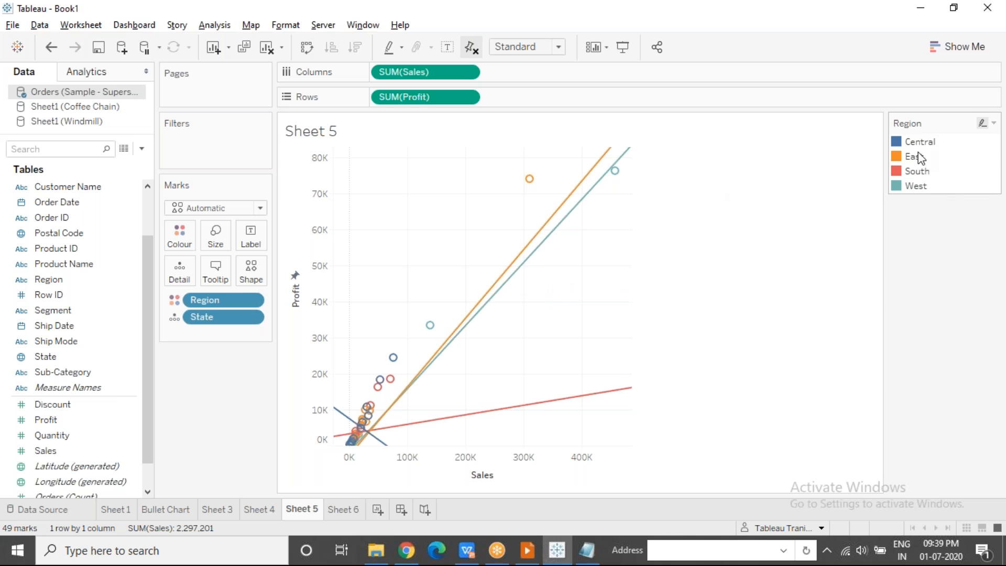
Step: Edit all trend lines so that a separate trend line per colour is not allowed
right_click(570, 275)
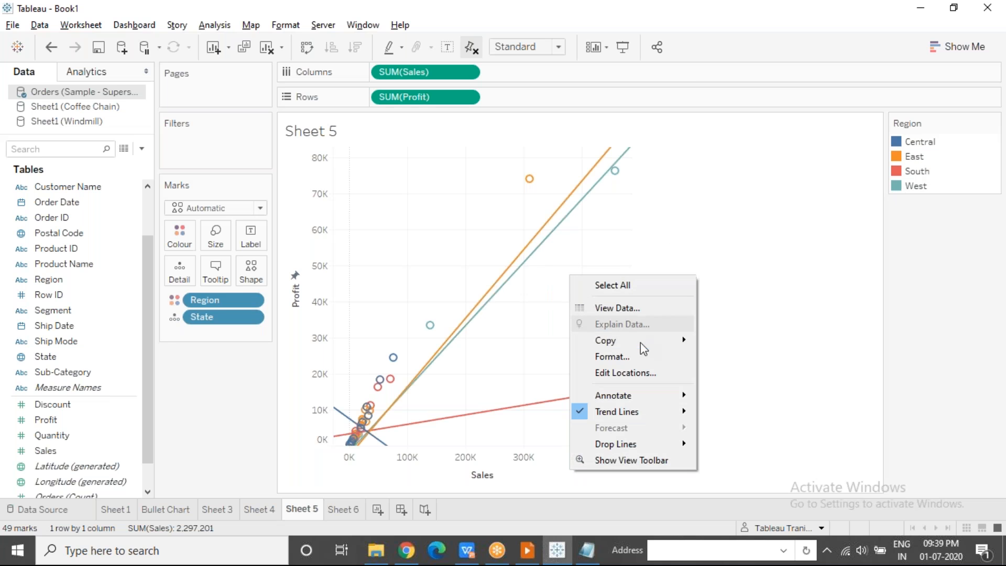
mouse_move(661, 410)
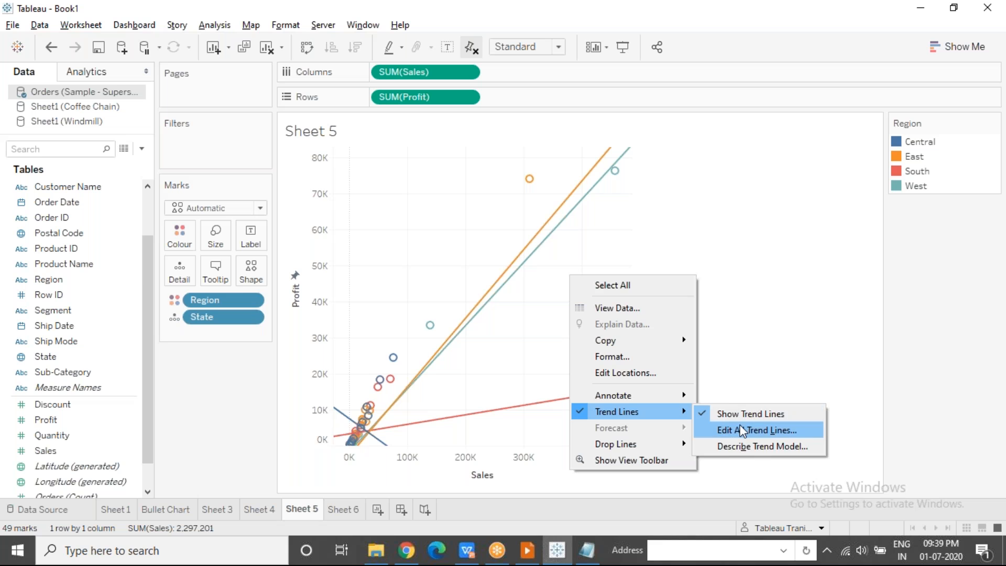
click(749, 428)
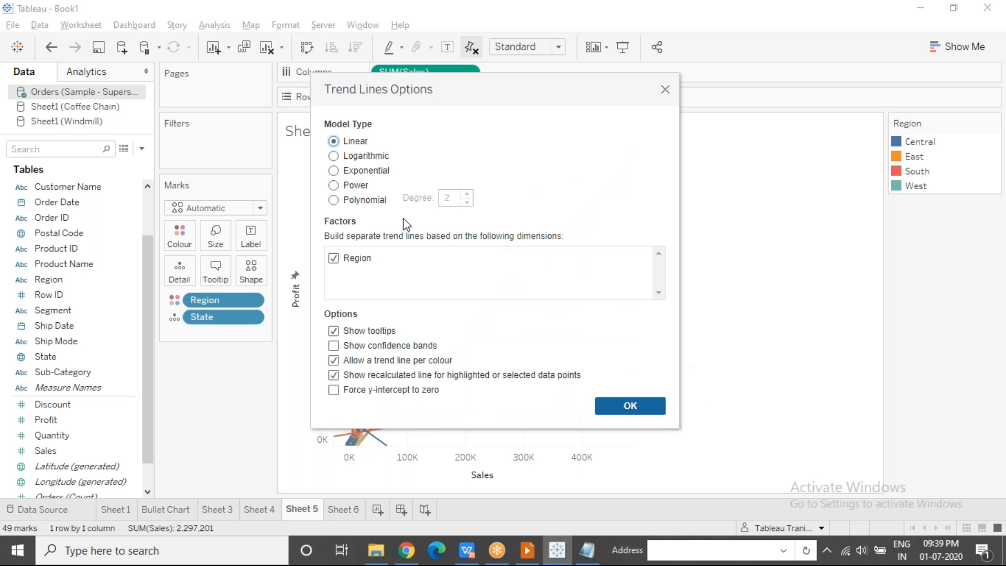
click(333, 375)
click(333, 360)
click(621, 410)
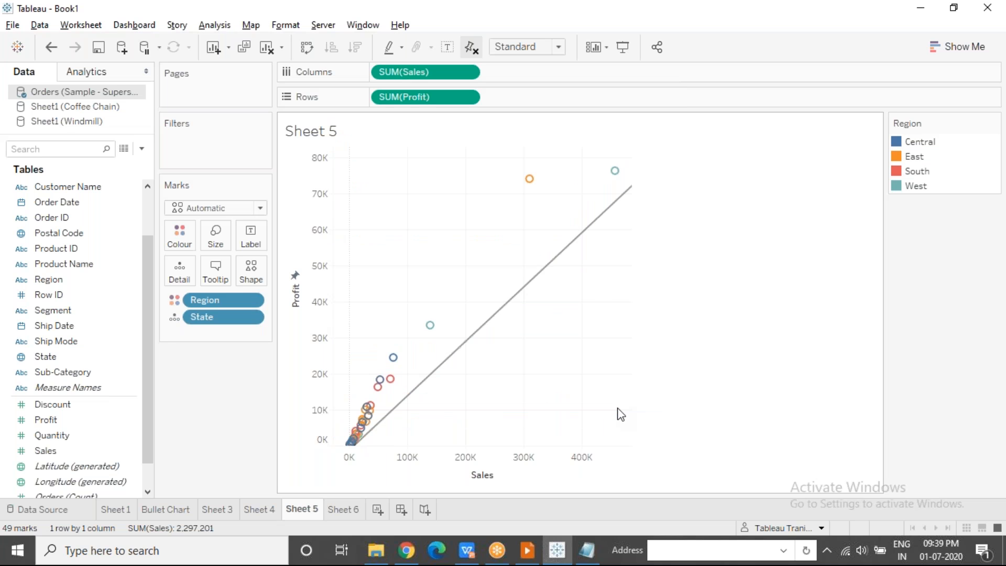
Step: Try the Exponential and Logarithmic trend line models on the scatter plot, and set the model type to Power
mouse_move(544, 283)
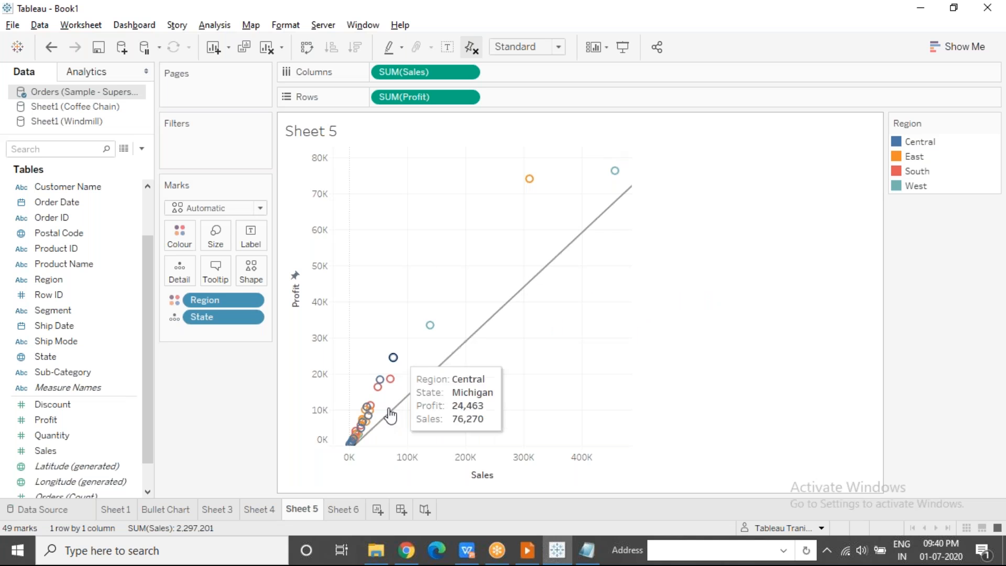
right_click(435, 303)
mouse_move(511, 431)
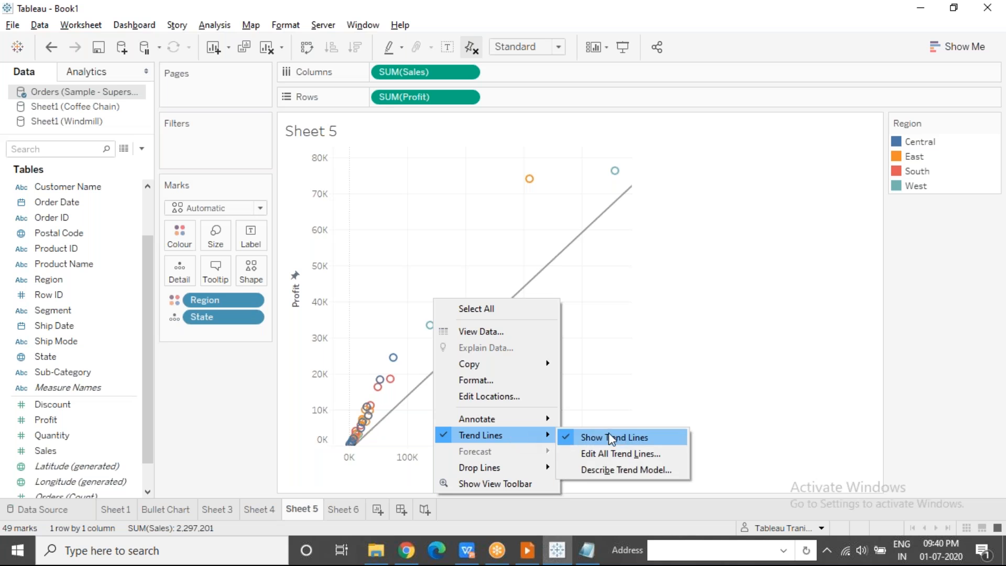
click(629, 454)
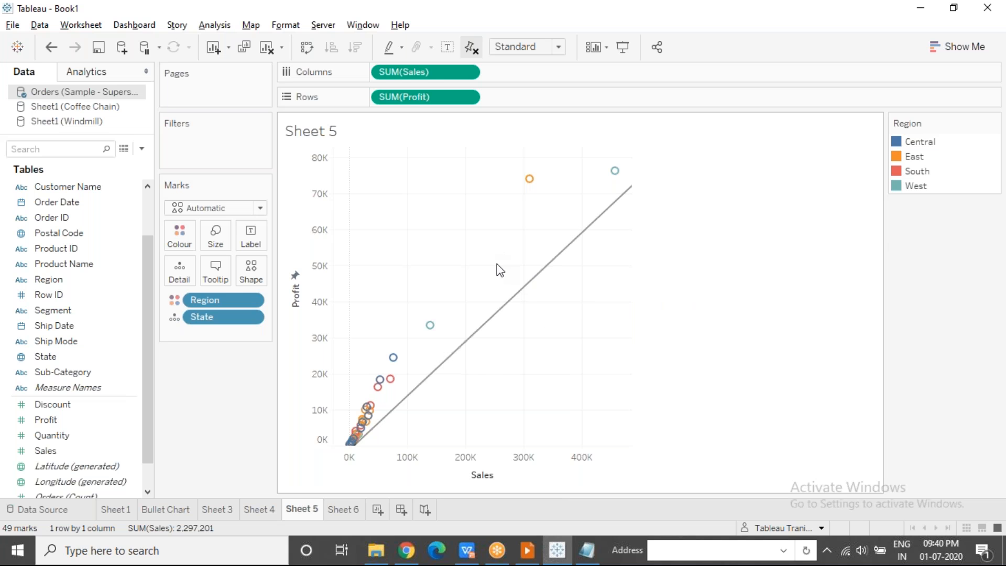
click(334, 171)
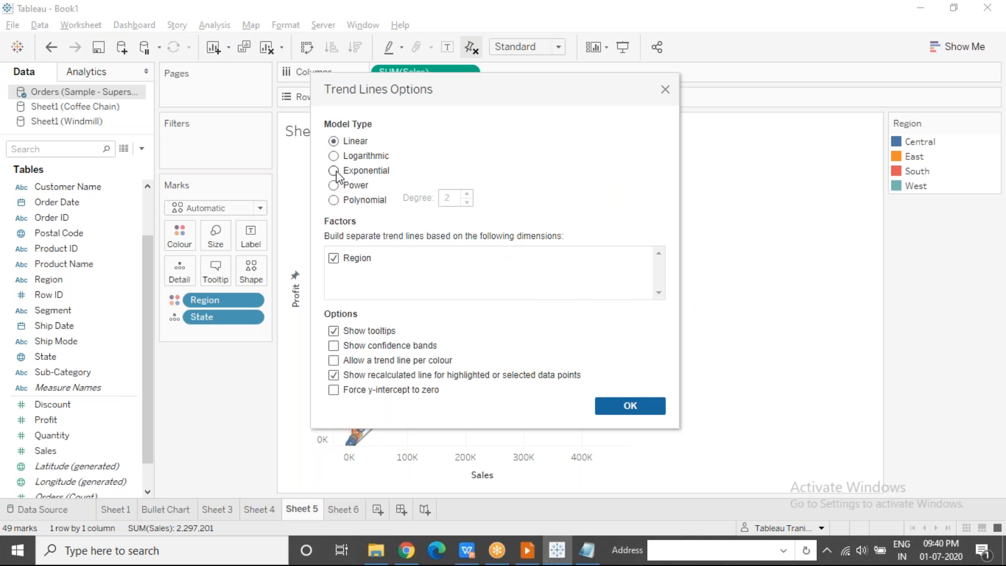
click(642, 409)
drag(467, 79, 731, 106)
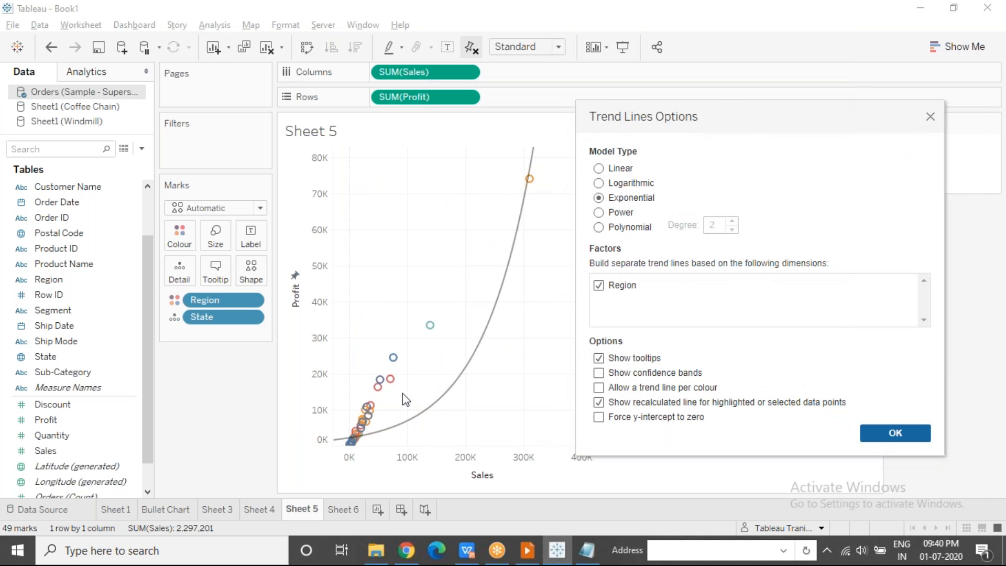
click(598, 183)
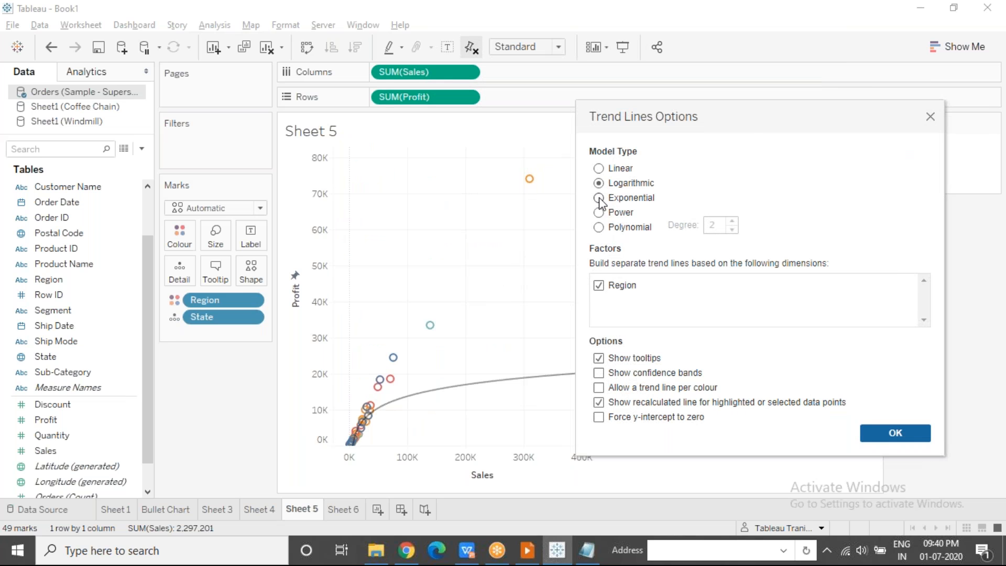
click(600, 200)
click(600, 215)
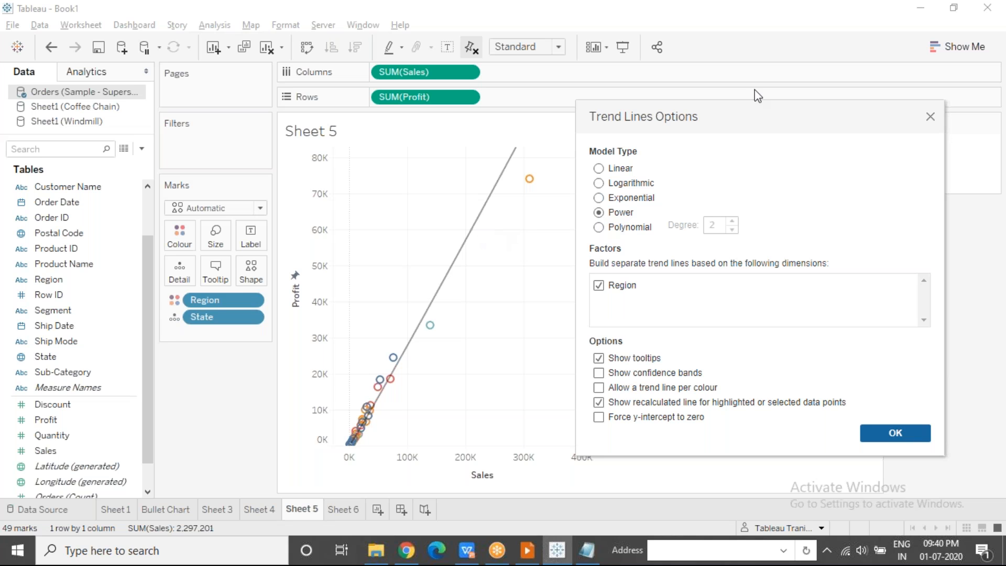
click(930, 117)
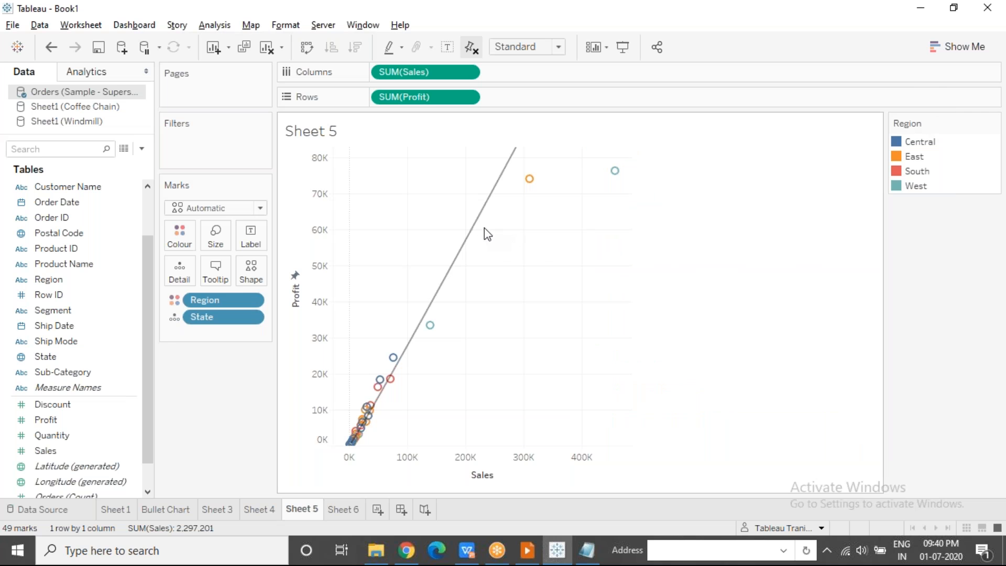
Step: Try the Polynomial and Logarithmic trend line models on the scatter plot, and set the model type to Exponential
mouse_move(479, 229)
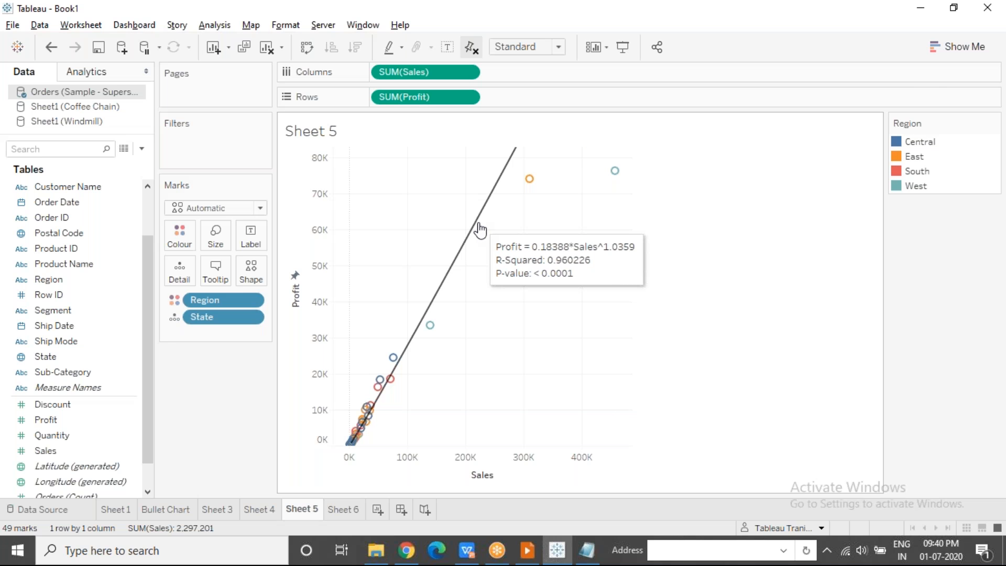
right_click(489, 233)
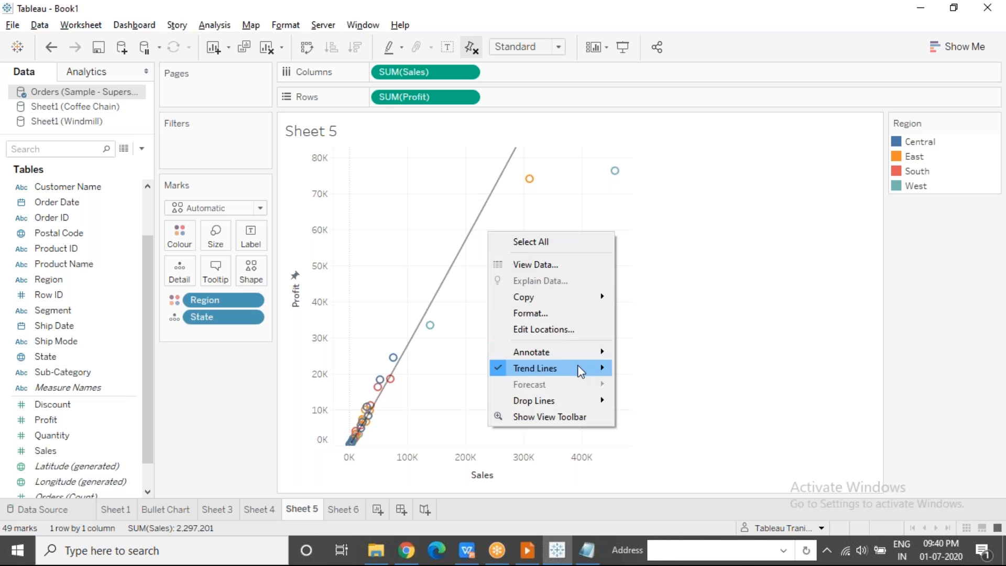
mouse_move(580, 370)
click(661, 385)
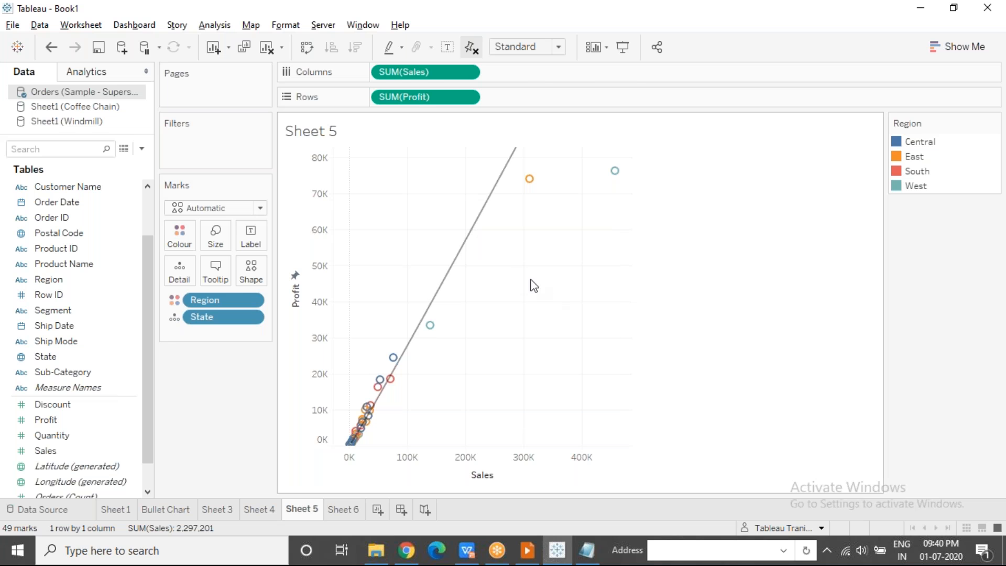
click(333, 202)
drag(446, 97, 769, 111)
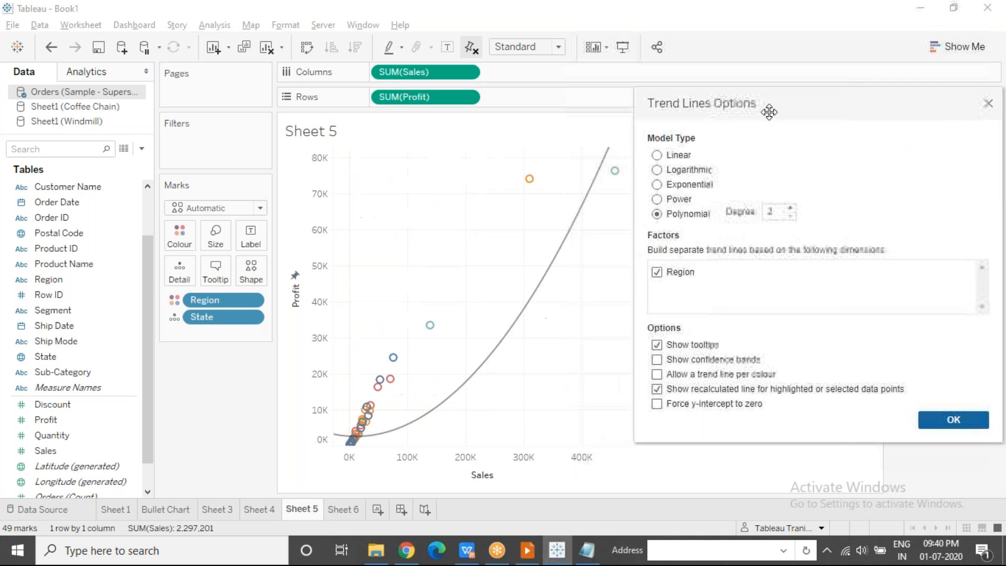
click(658, 173)
click(658, 185)
click(954, 417)
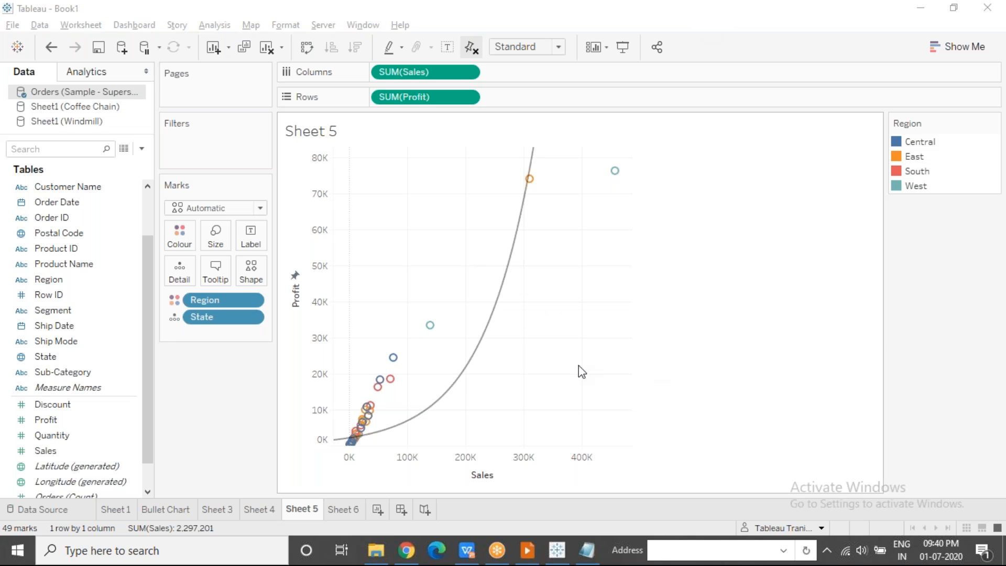
Step: Add Order ID as a detail on the marks of the Sheet 5 scatter plot
right_click(396, 225)
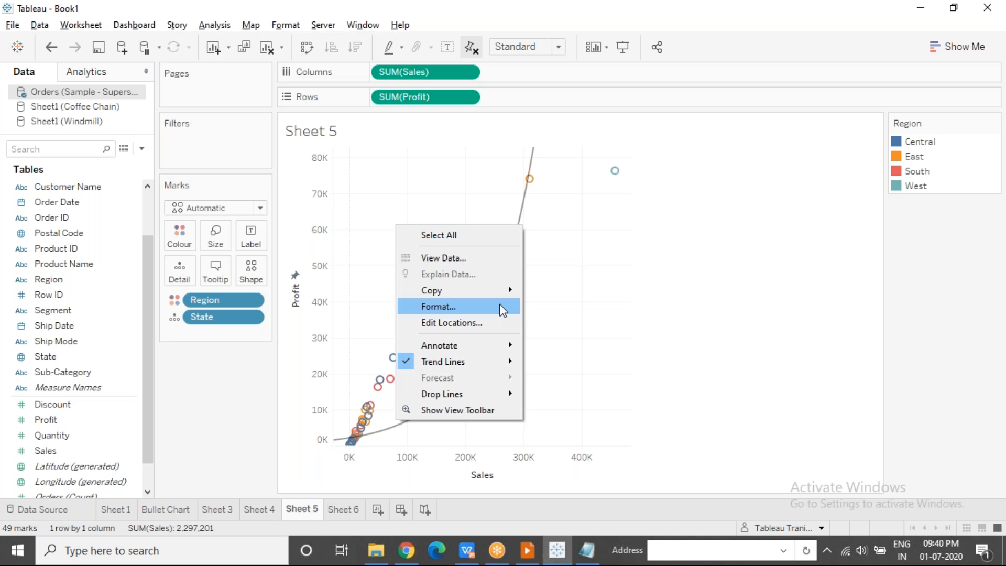
click(590, 333)
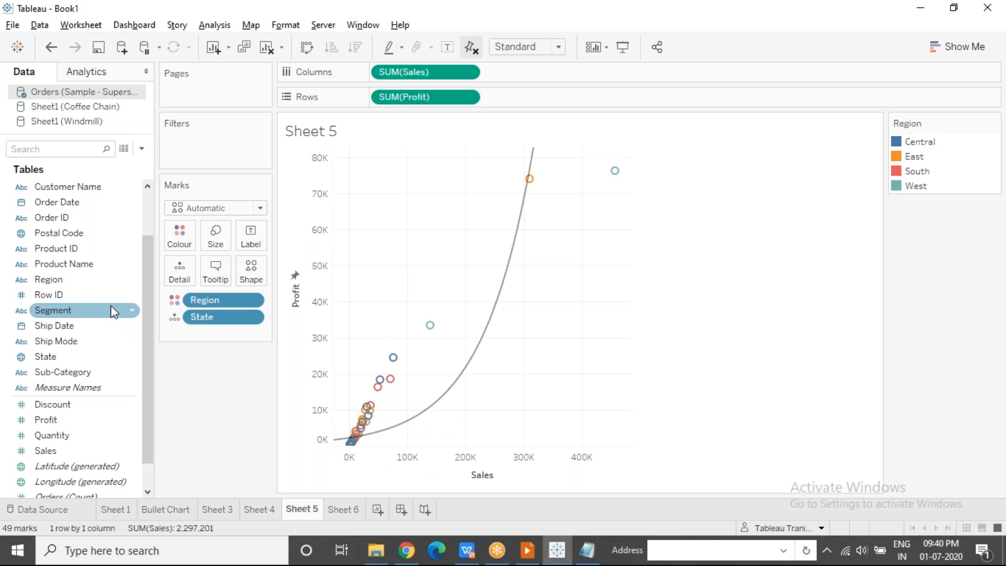
drag(66, 220, 185, 264)
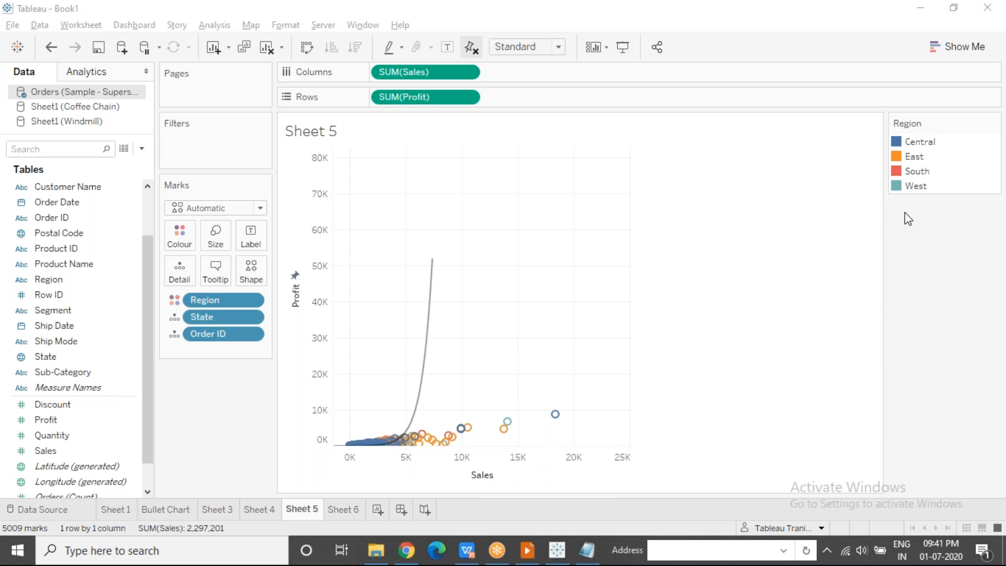
Step: Edit all trend lines on the Order ID level scatter plot and set the model type to Linear
right_click(500, 258)
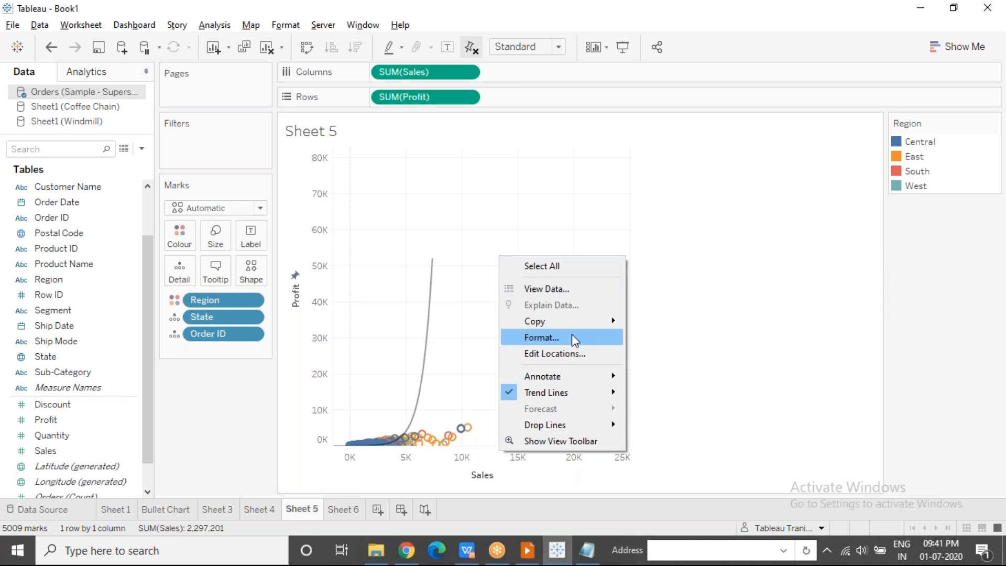
mouse_move(581, 387)
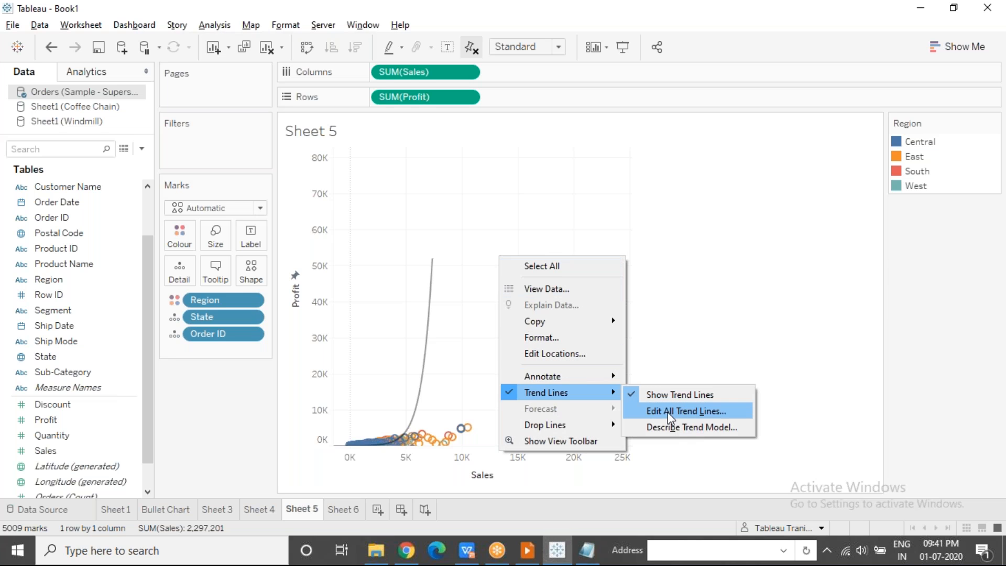
click(682, 411)
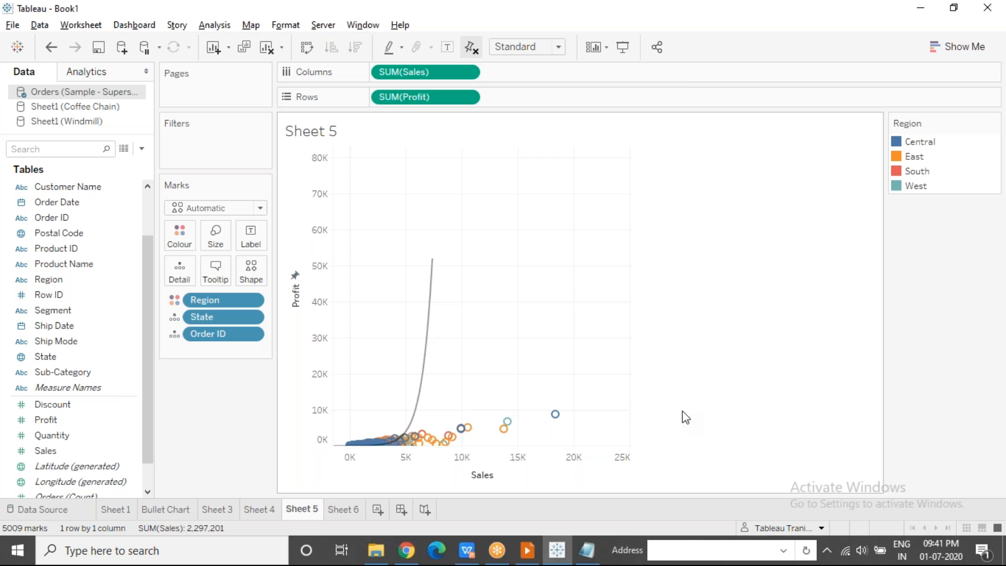
click(333, 141)
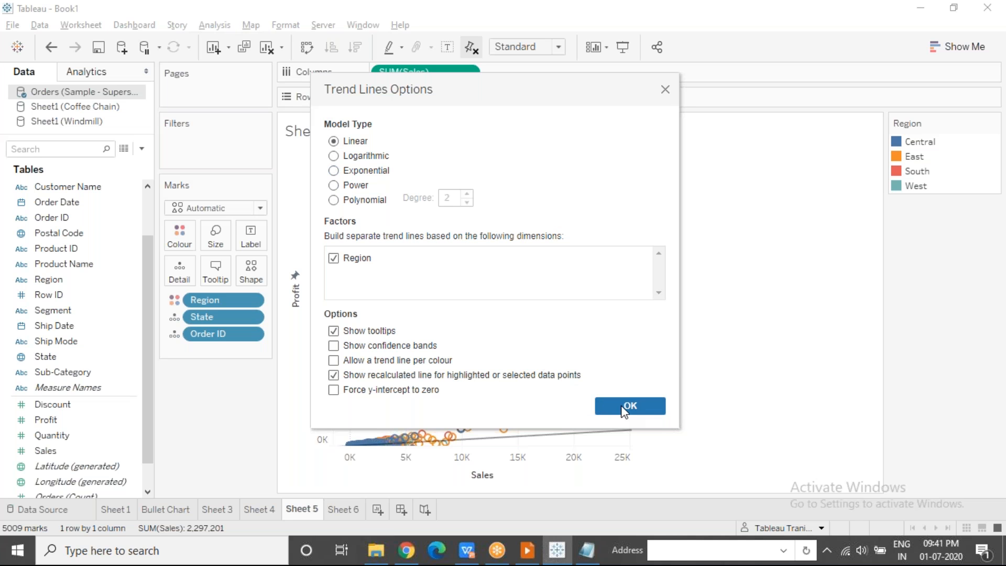
click(629, 407)
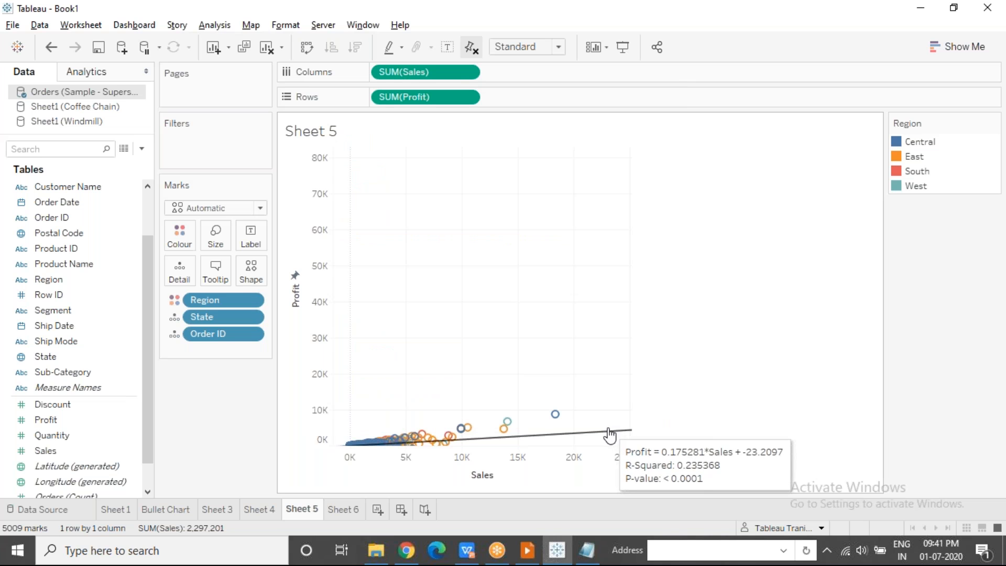
Step: Examine the statistical description of the linear trend model, copy its text, and close it
right_click(470, 290)
mouse_move(539, 426)
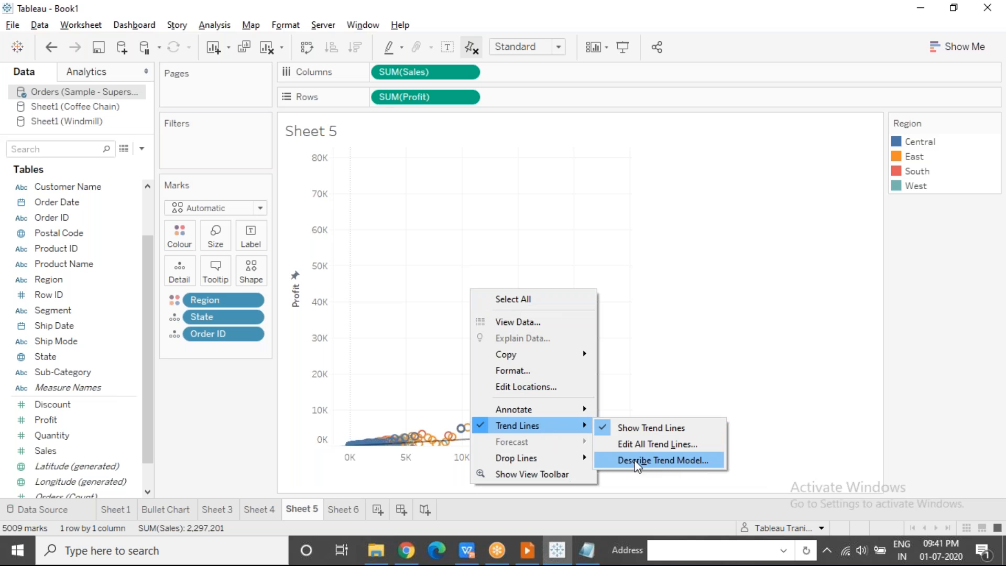
click(698, 465)
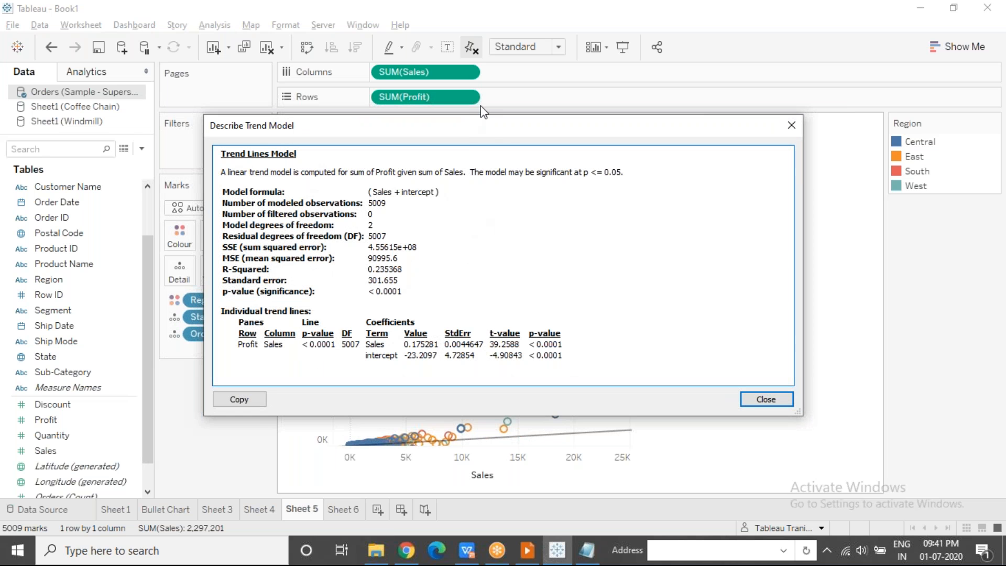
drag(478, 131, 326, 129)
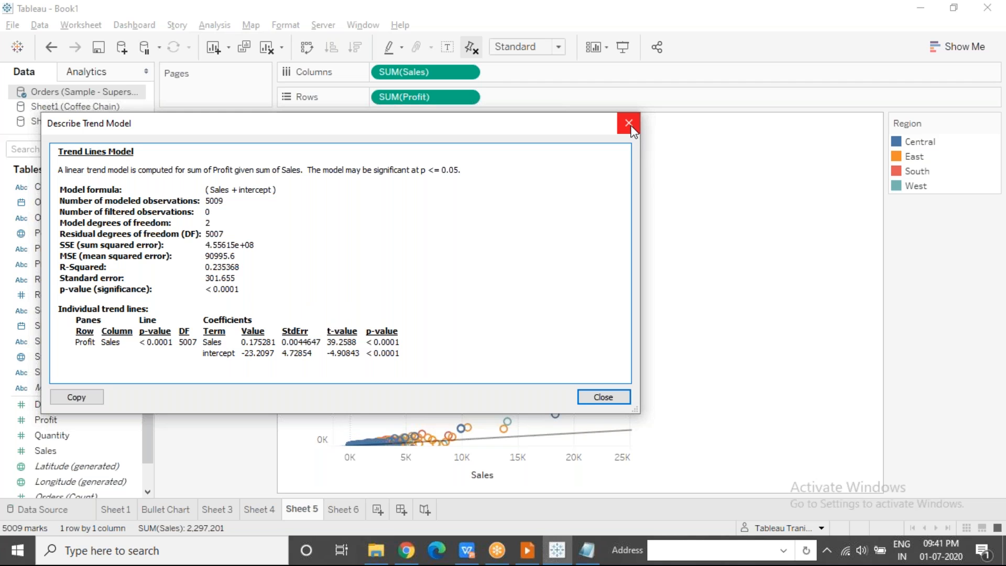
click(77, 397)
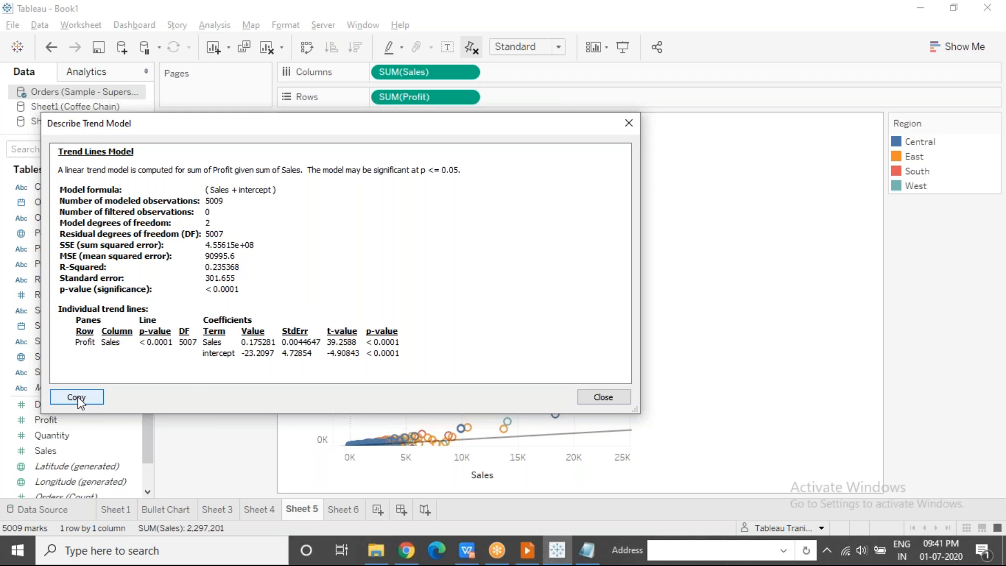
click(626, 126)
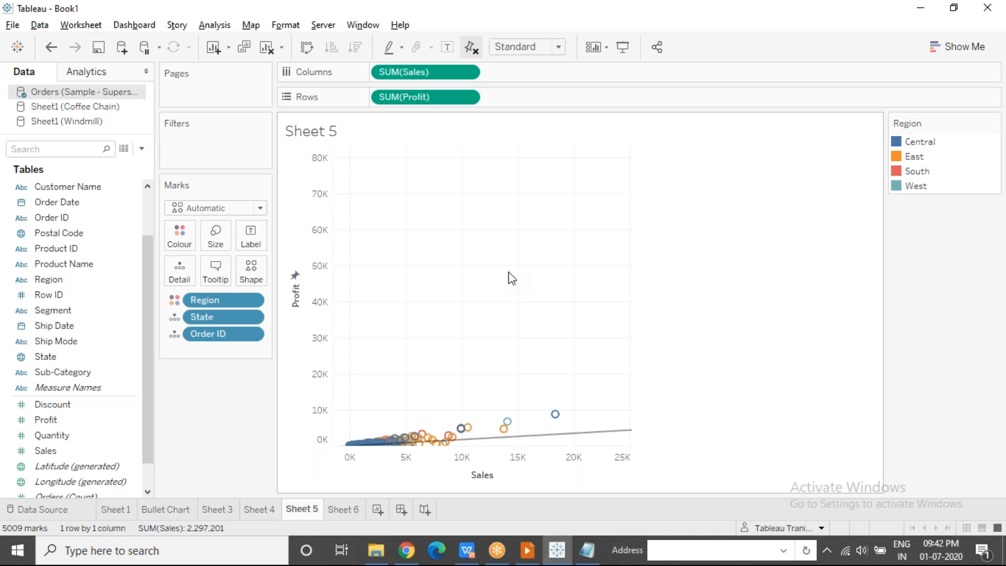
Step: Switch to Notepad, select all the correlation analysis notes and review them from the beginning, and minimise the window
click(587, 550)
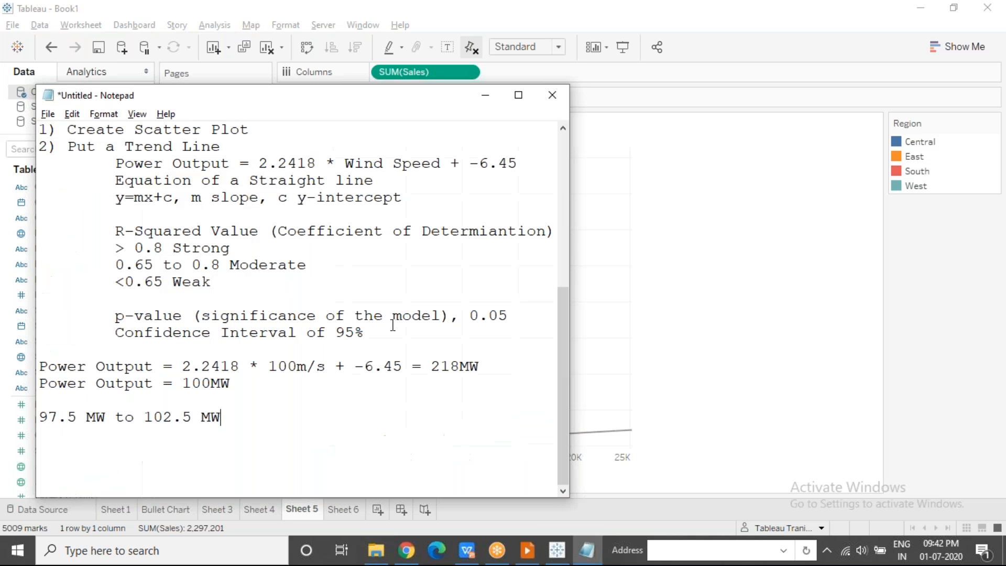
key(ctrl+a)
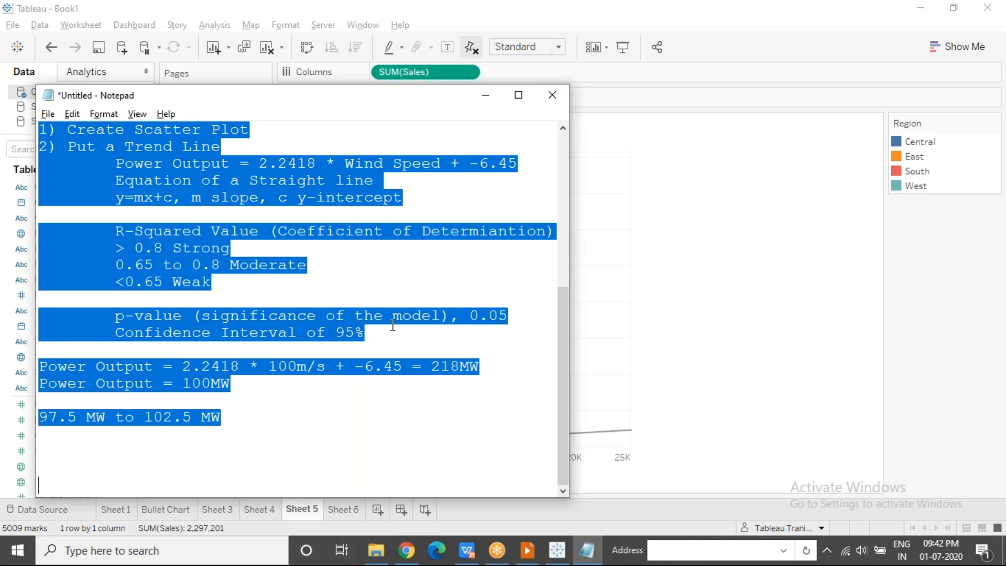
scroll(561, 293, up, 2)
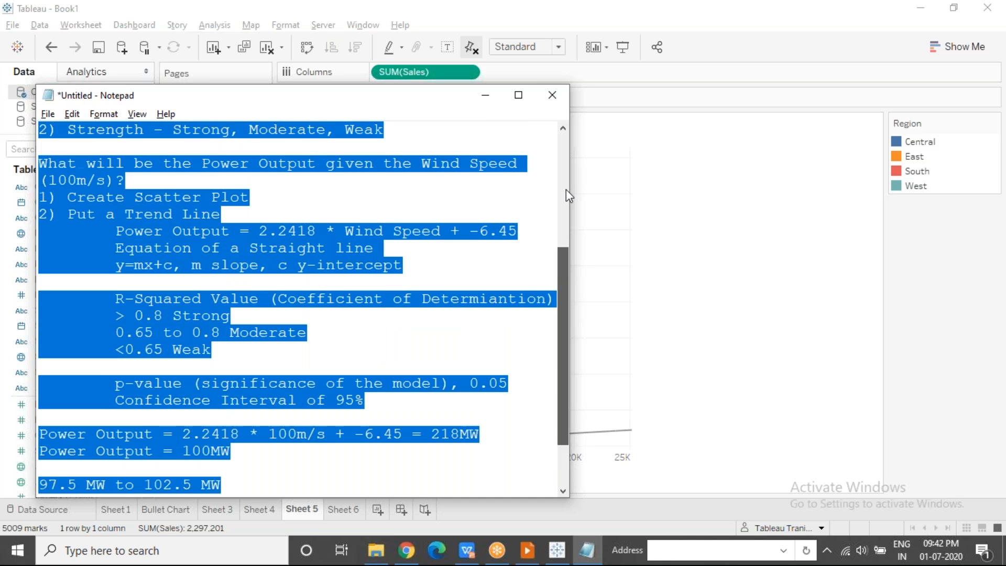
scroll(566, 189, up, 4)
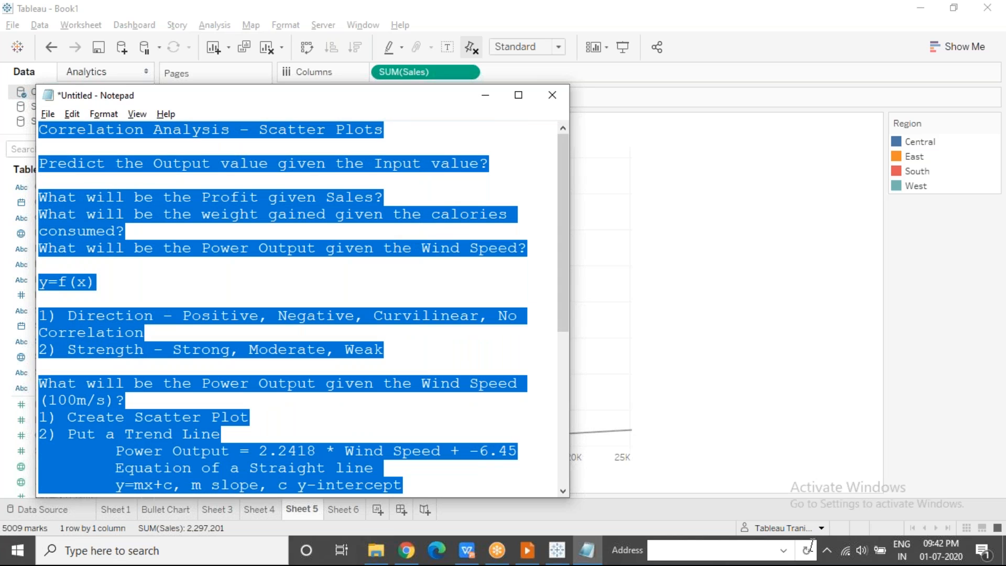
click(810, 546)
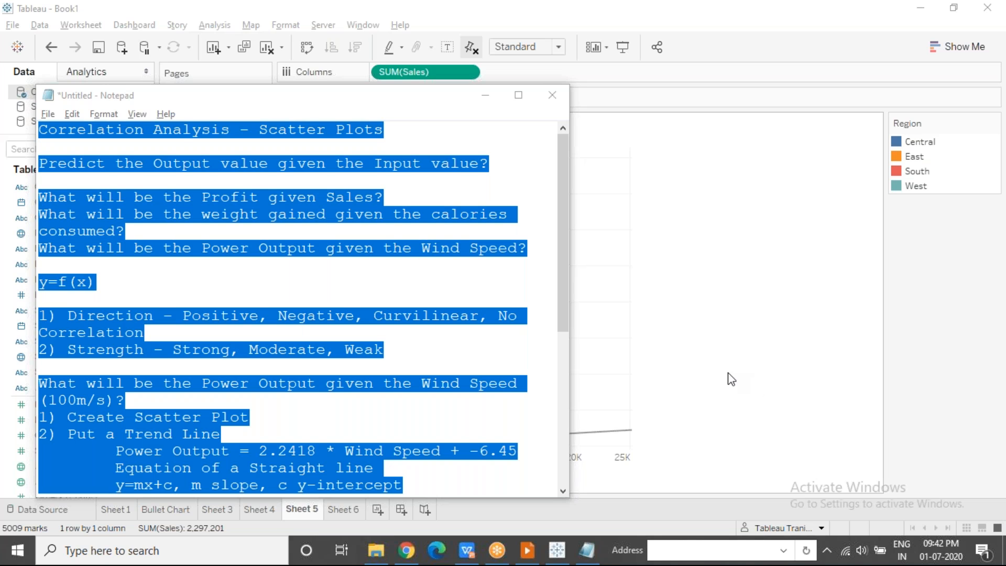
click(484, 97)
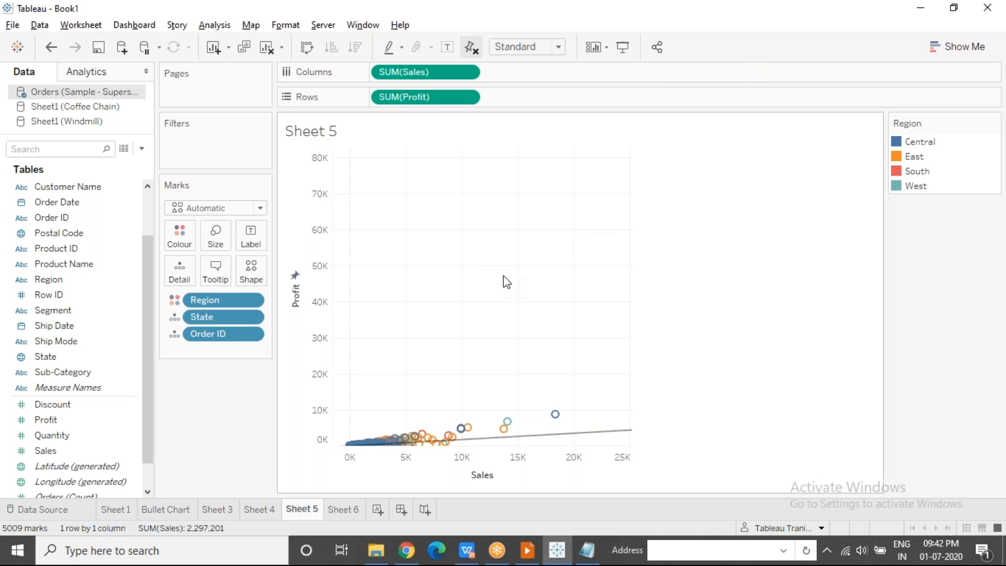
Step: Look over Sheet 3 and the Sheet 4 windmill scatter plot, and add a new blank worksheet
click(223, 511)
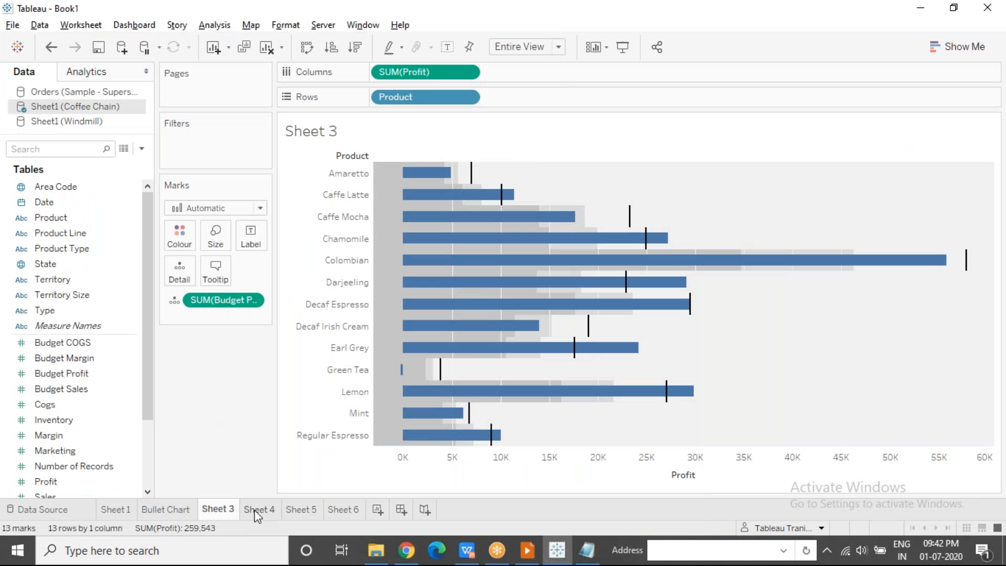
click(258, 511)
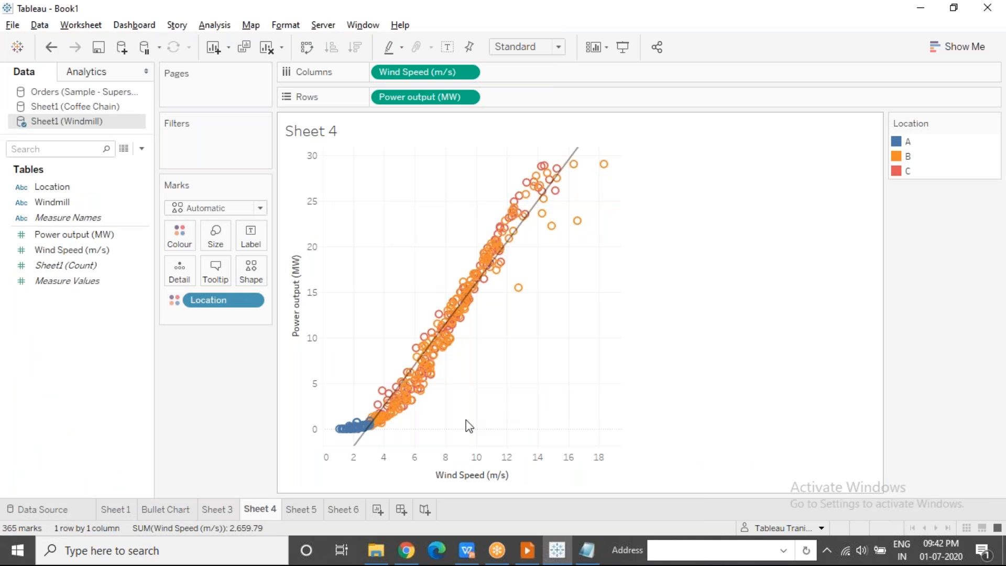
click(376, 510)
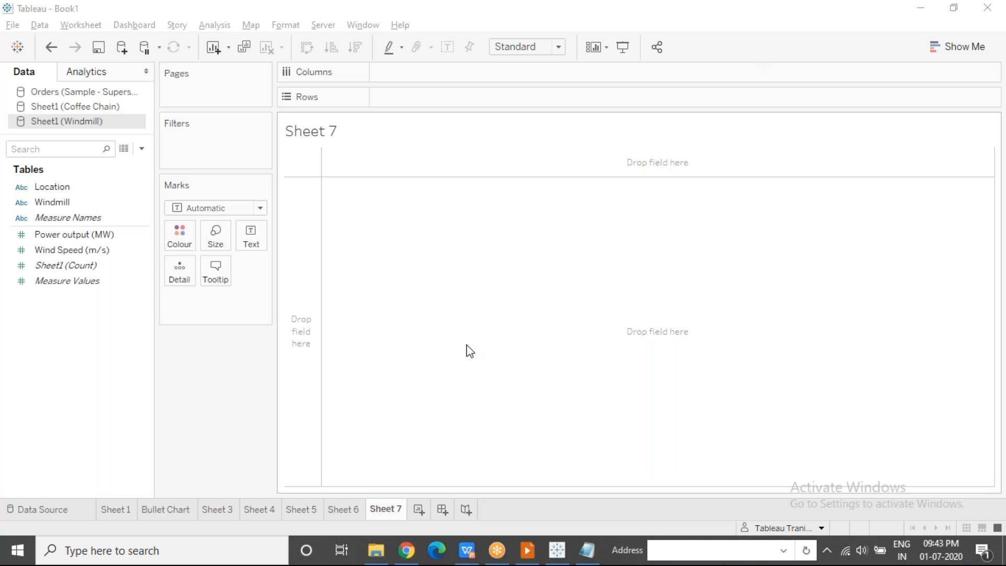
click(527, 550)
key(Right)
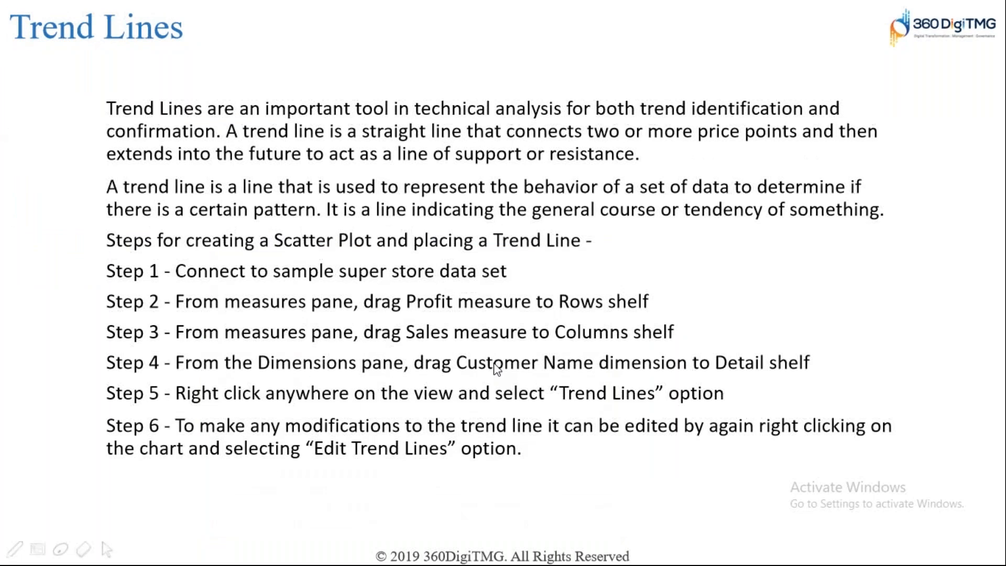
key(Right)
key(Right)
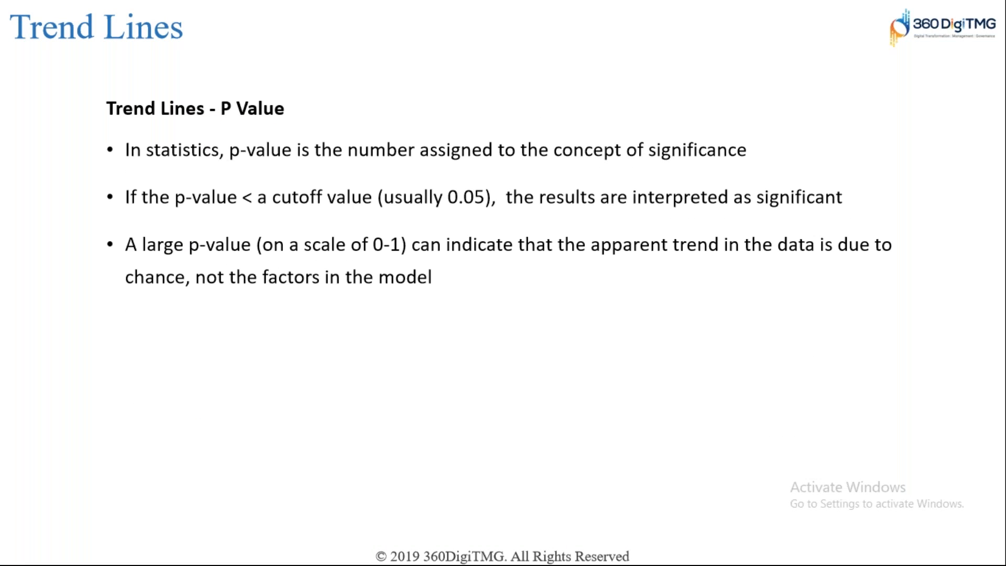
key(Right)
key(Right)
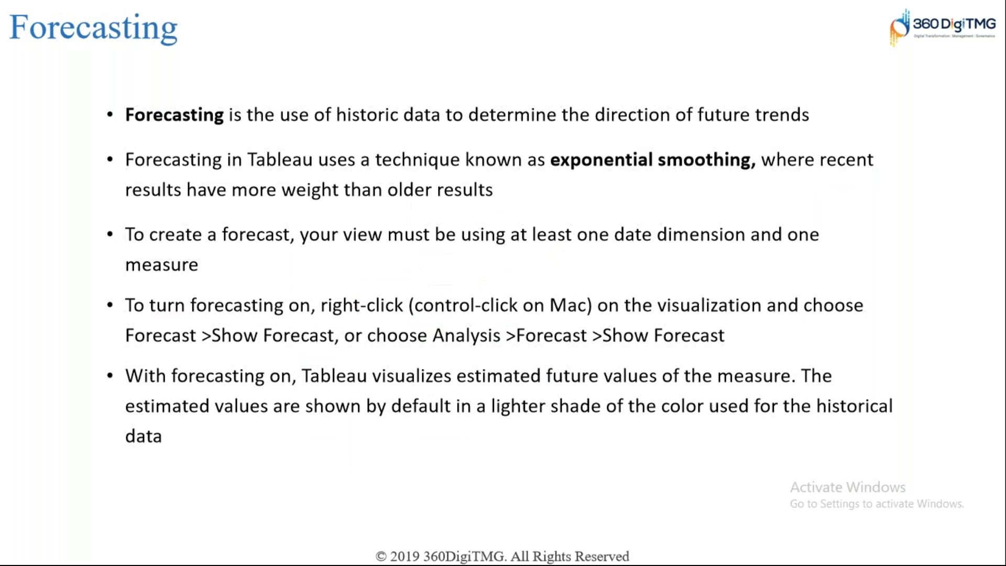
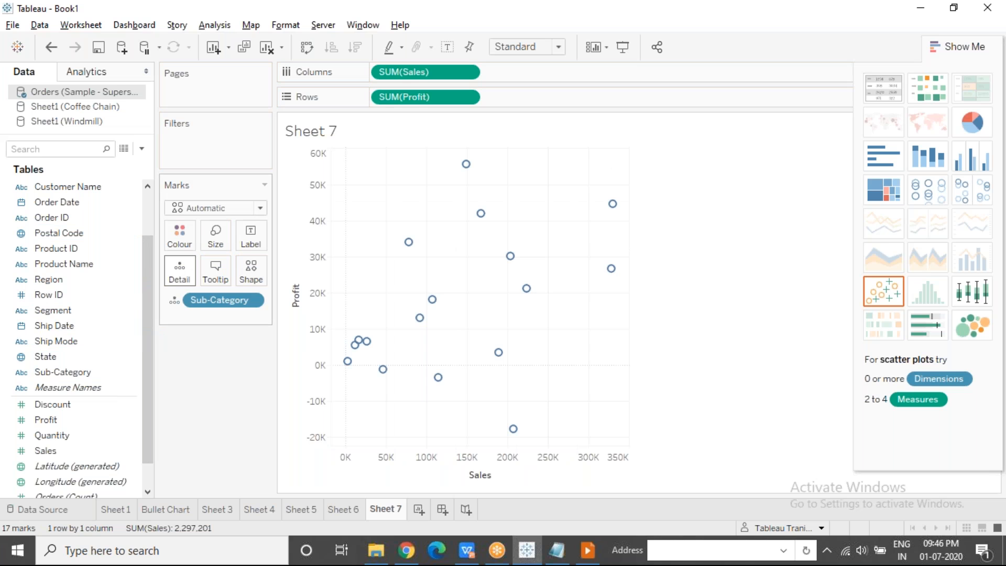
Step: Replace Sub-Category with State as the detail on the Sheet 7 scatter plot, and swap its Sales and Profit axes
drag(206, 299, 146, 246)
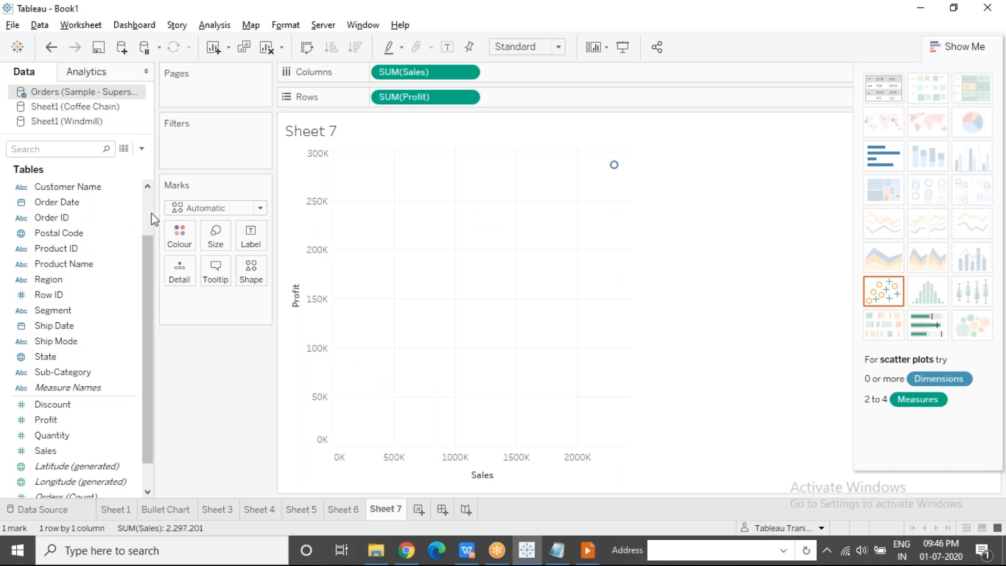
scroll(152, 219, up, 2)
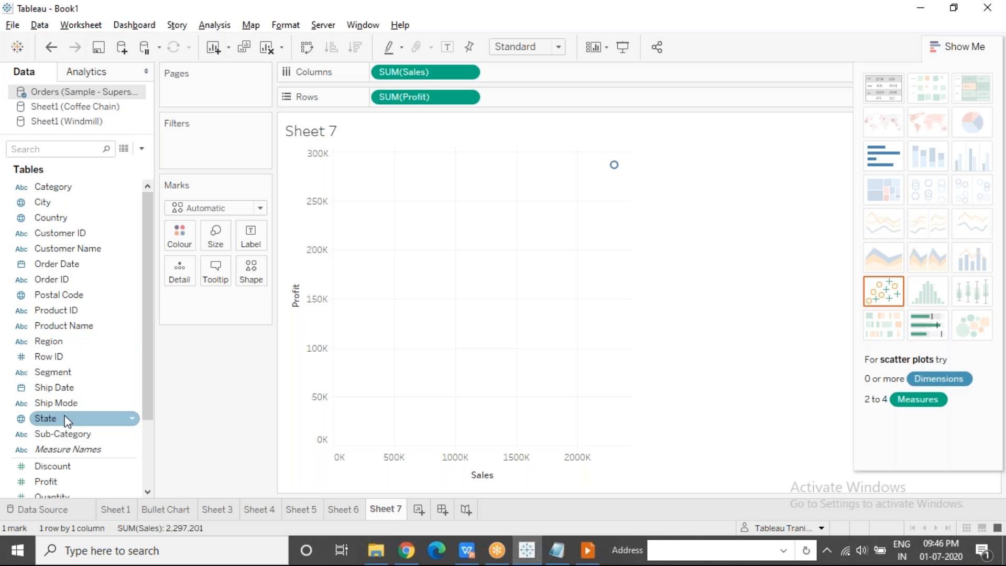
drag(65, 412, 179, 268)
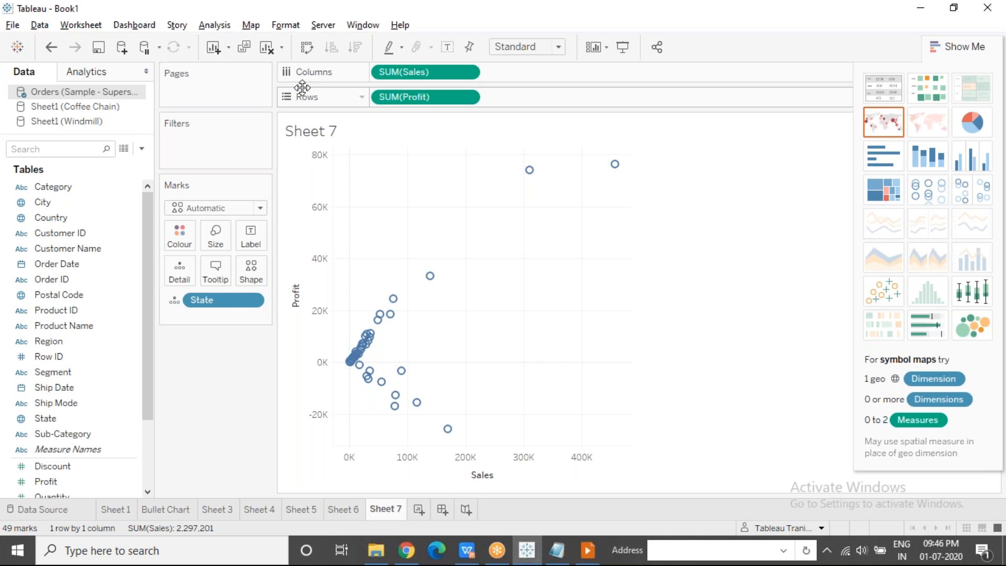
click(308, 52)
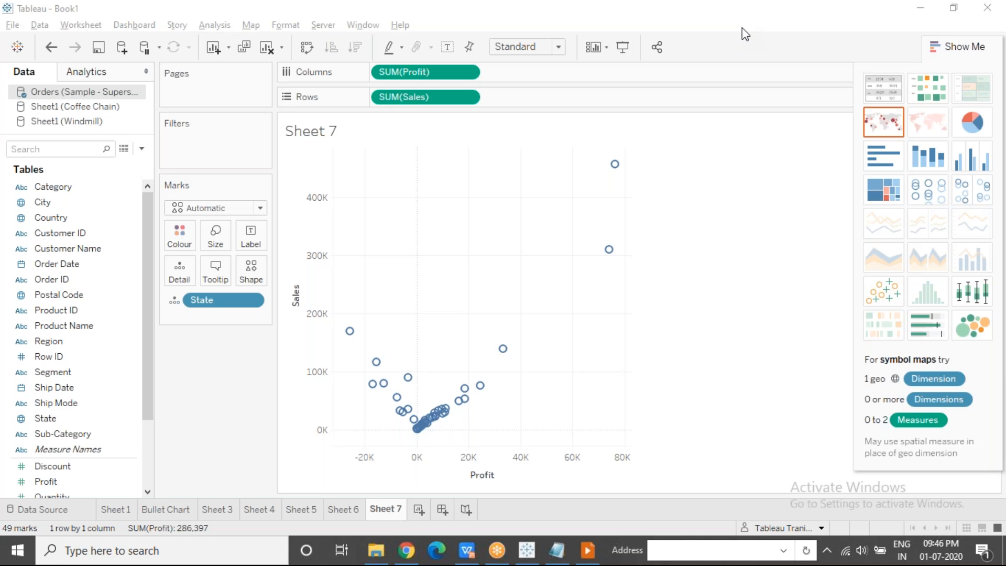
Step: Swap the axes of the Sheet 7 scatter plot so Sales runs along the columns and Profit along the rows
click(495, 208)
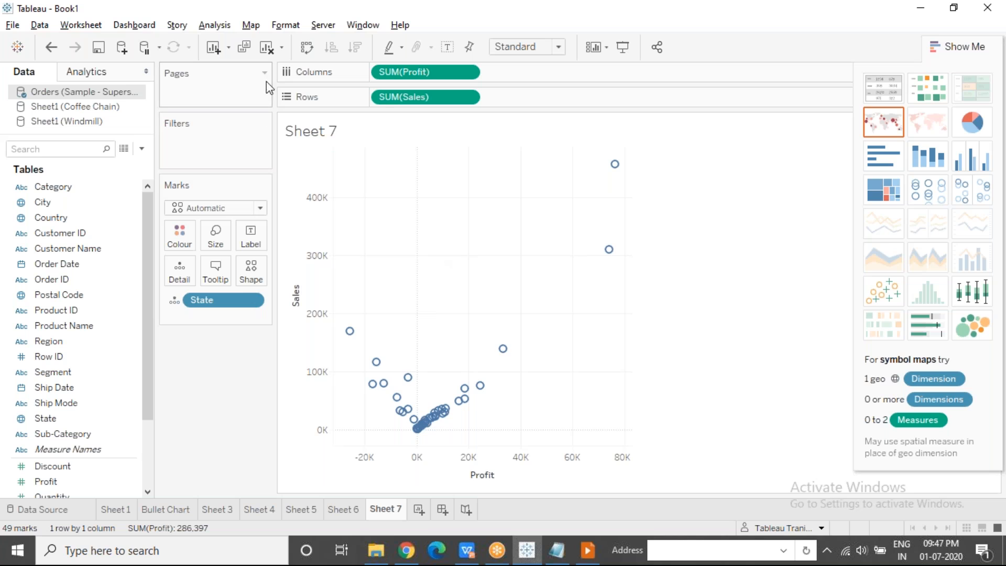
click(306, 48)
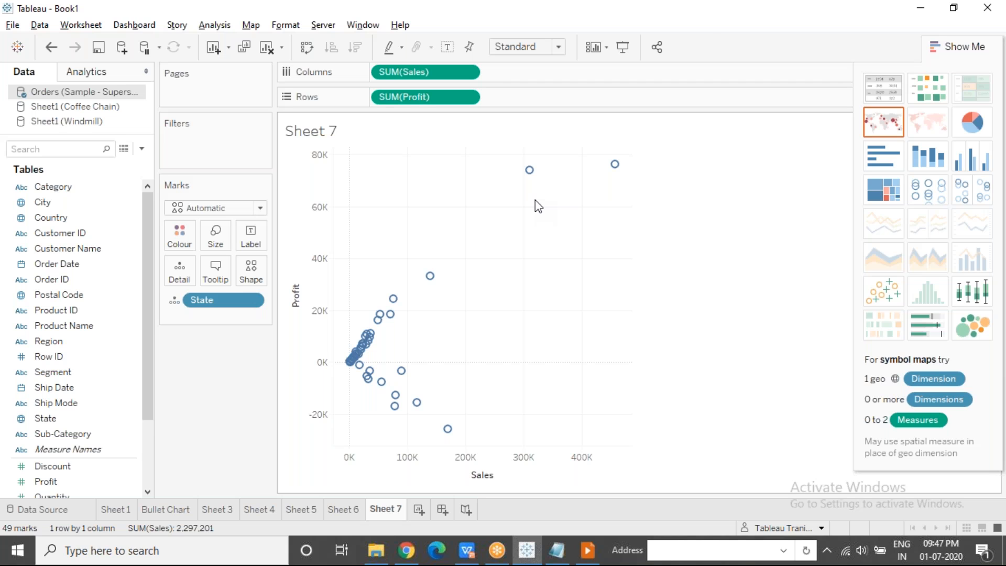
click(704, 23)
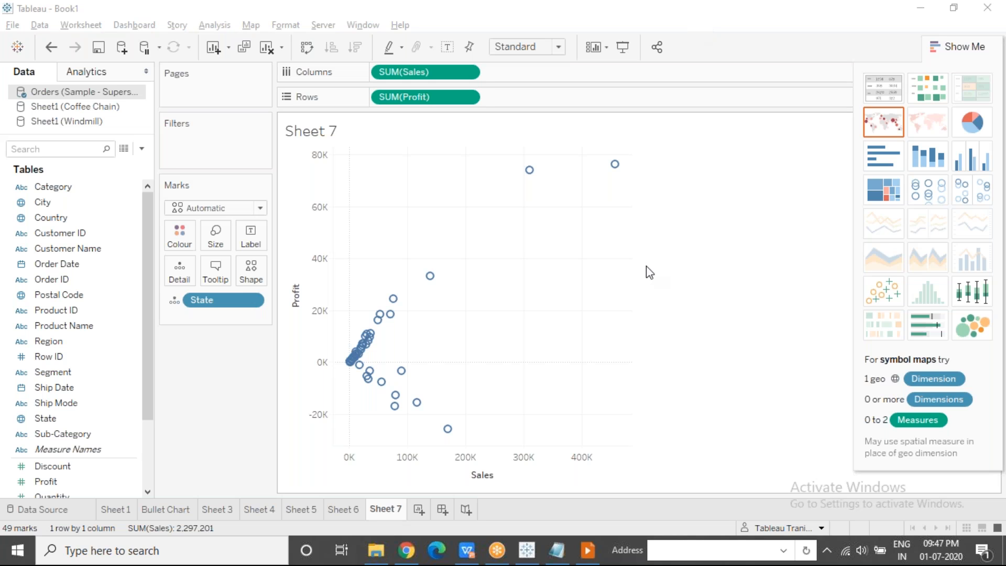
Step: Examine the high-sales, rising-profit and negative-profit groups of states by selecting each on the scatter plot, then clear the selection
drag(492, 155, 651, 184)
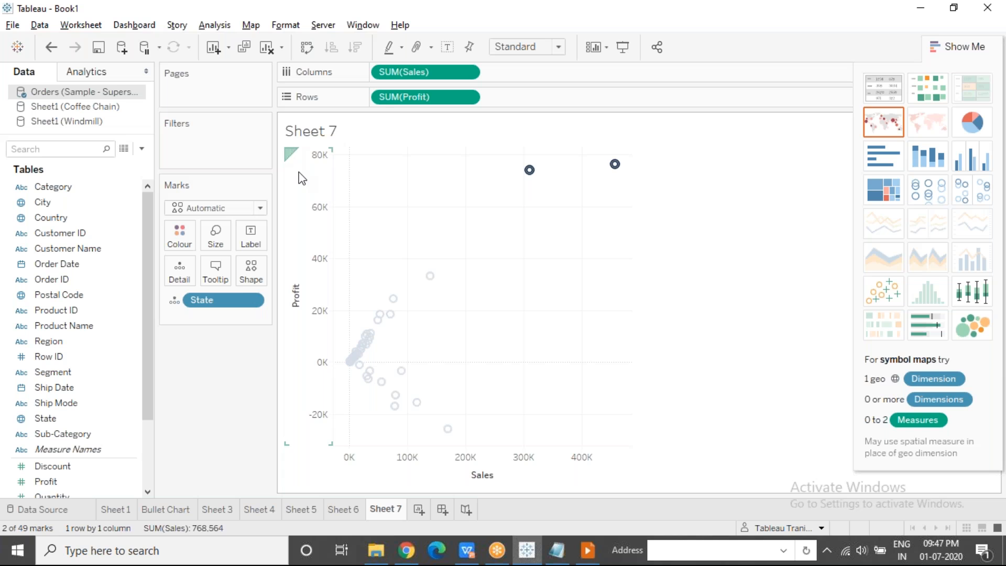
click(298, 172)
click(448, 279)
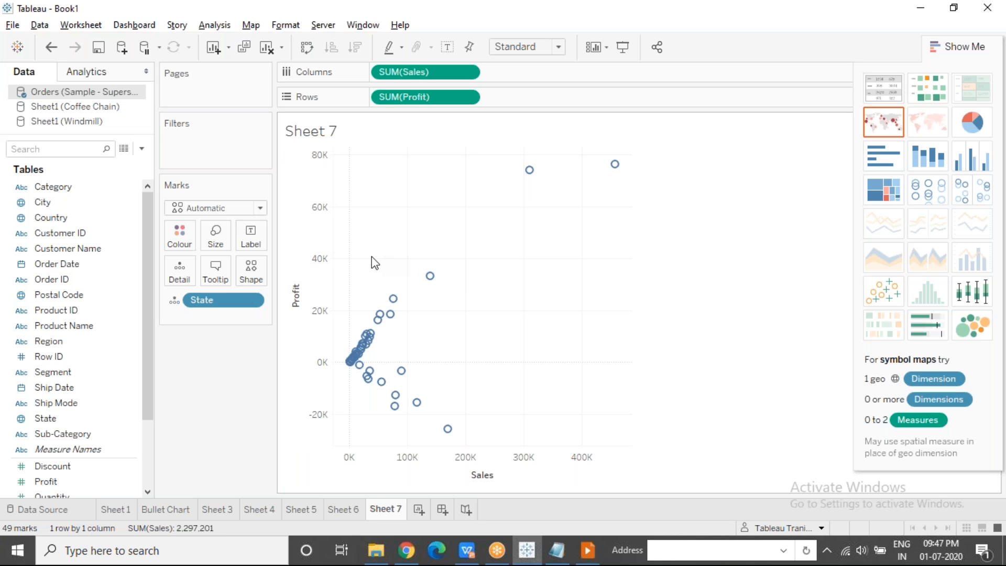
drag(355, 260, 458, 363)
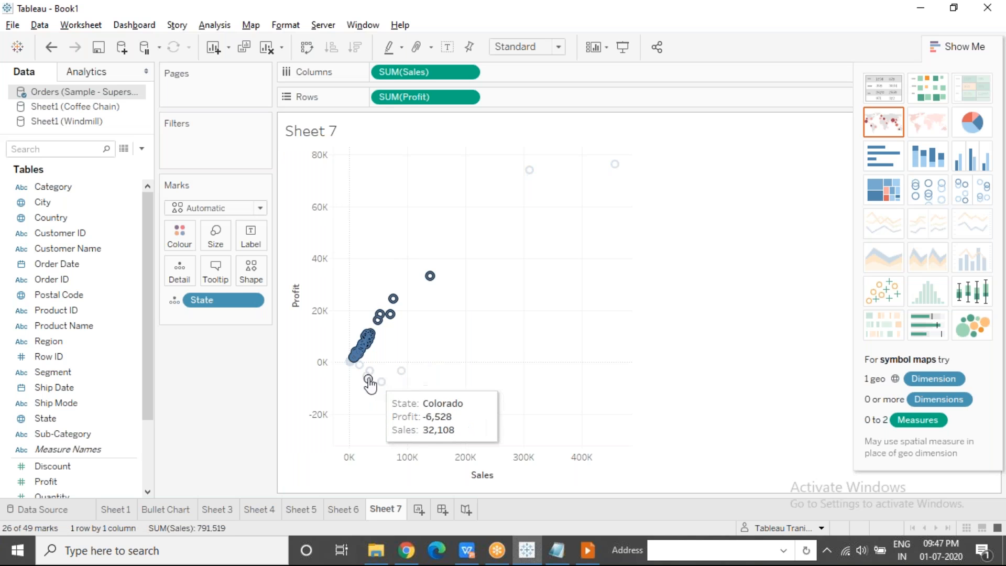
drag(351, 371, 471, 443)
click(502, 279)
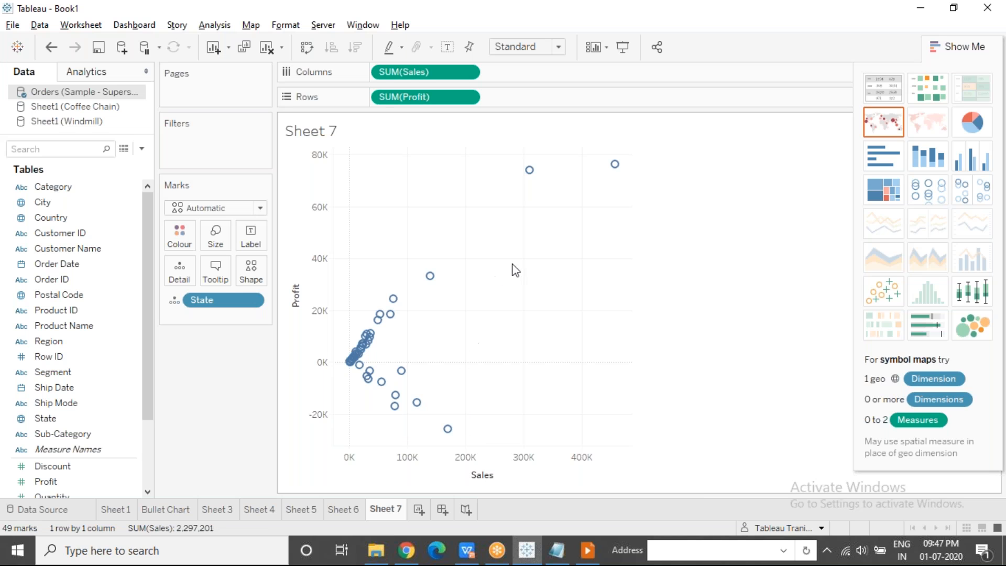
drag(503, 157, 633, 188)
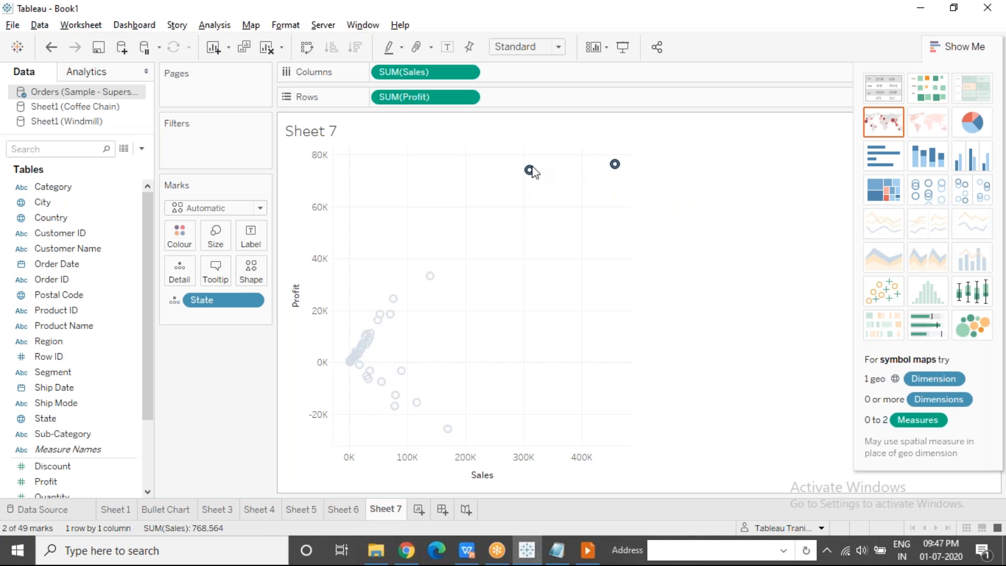
mouse_move(530, 171)
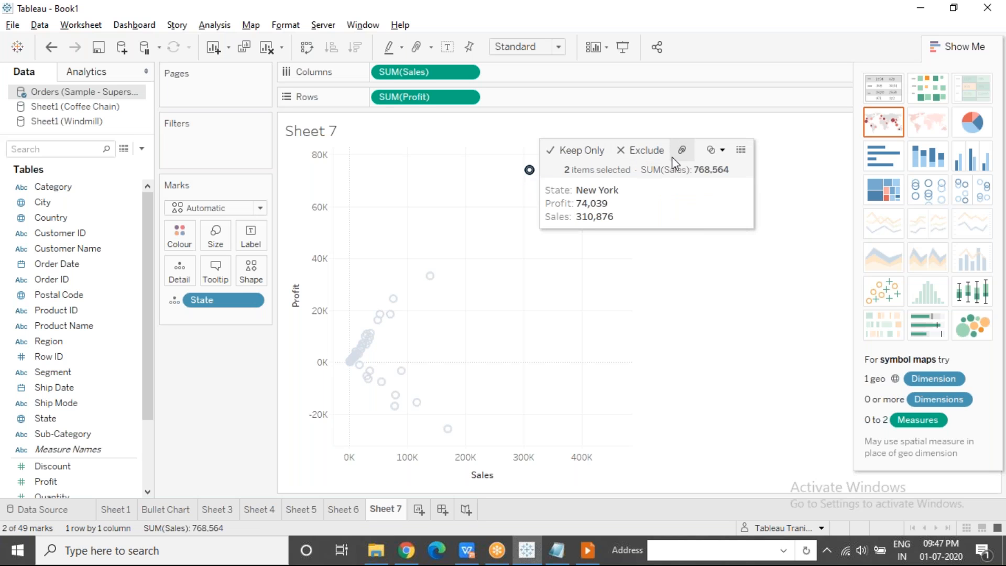
click(520, 321)
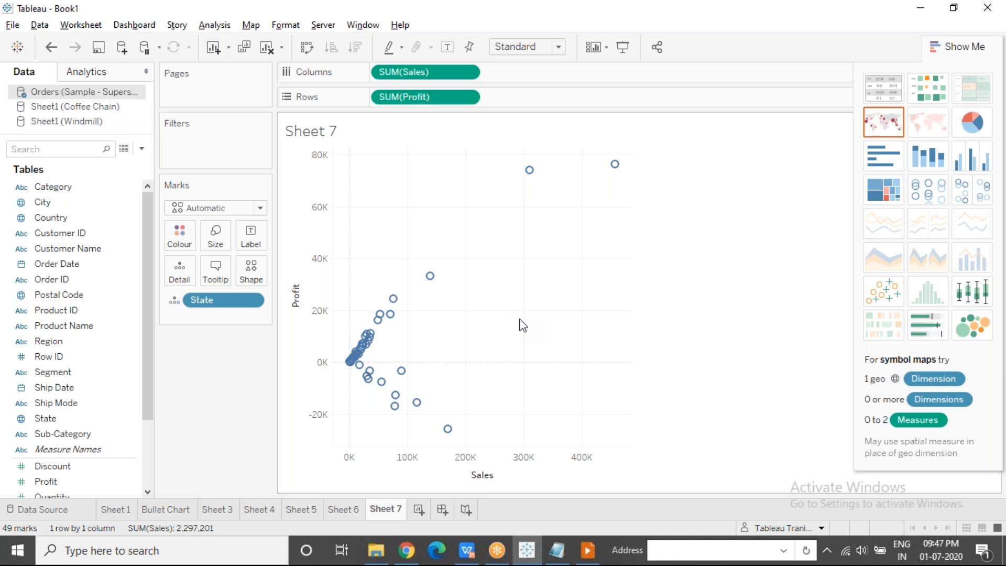
Step: Look through the analytics options and the commands available for the view, the Profit axis and the analysis
click(121, 74)
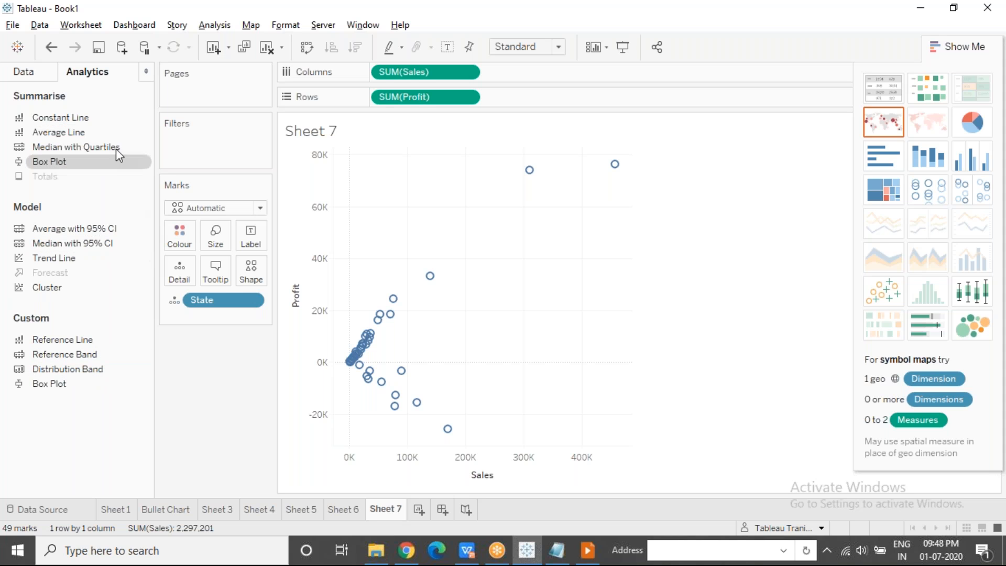
right_click(444, 241)
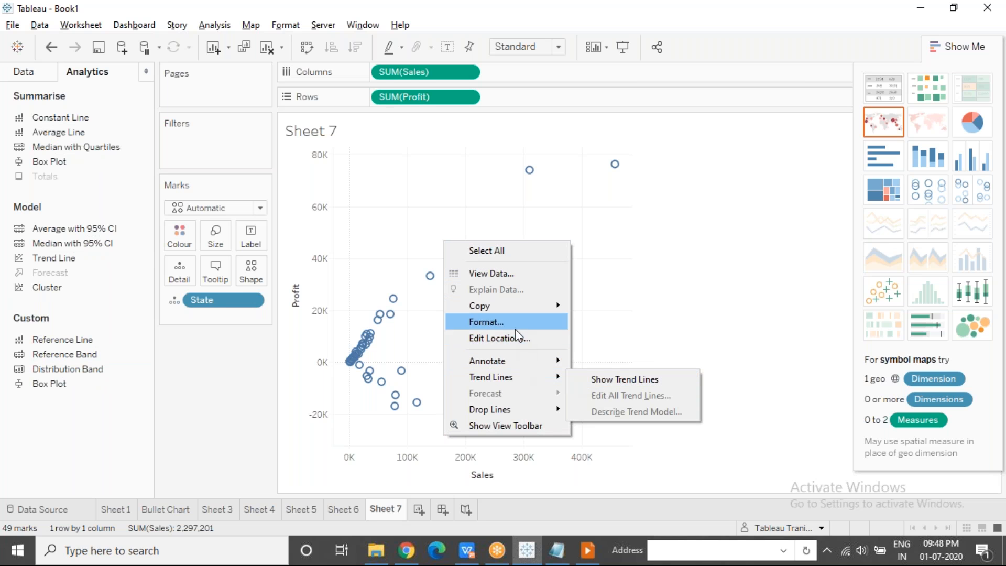
right_click(300, 223)
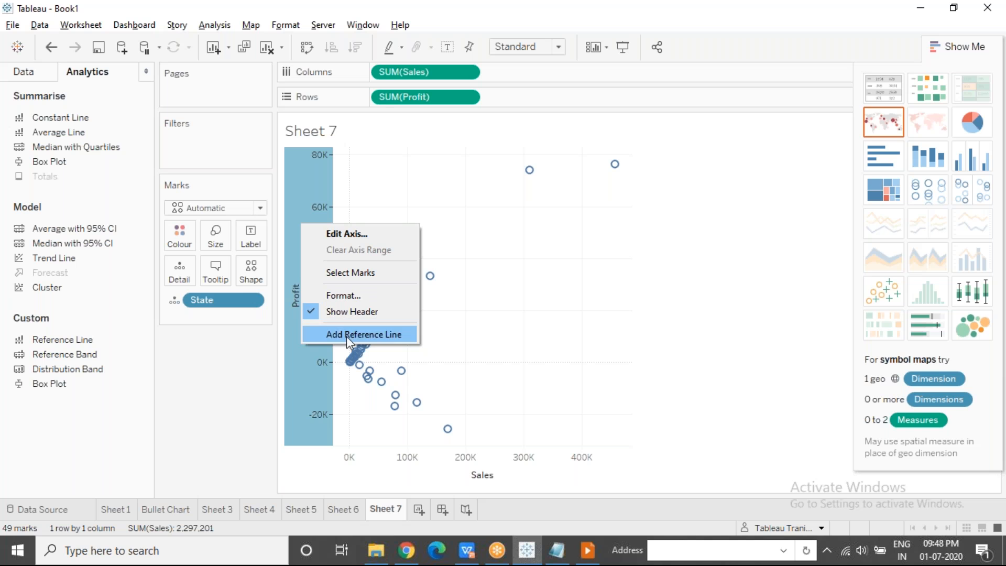
click(213, 26)
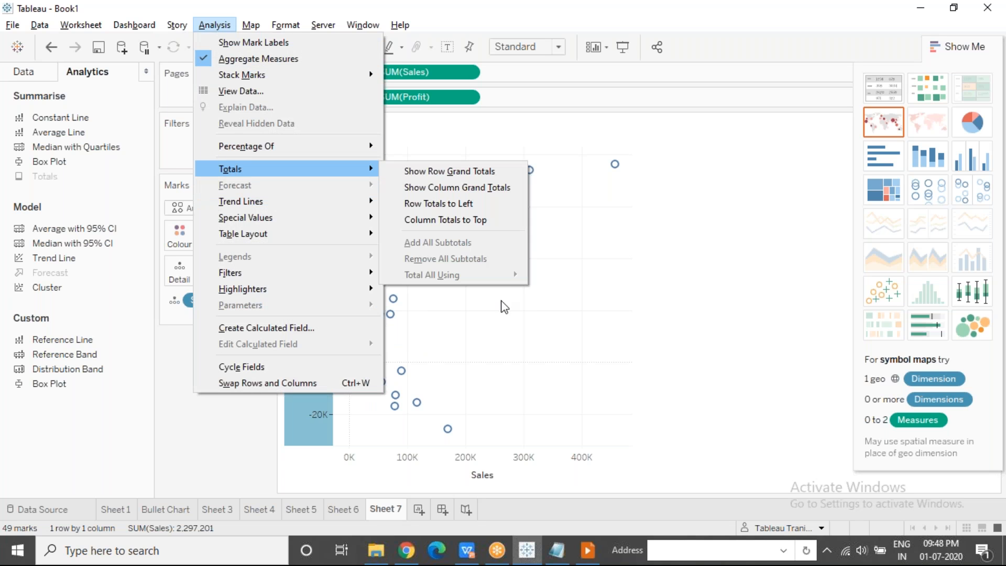
click(486, 320)
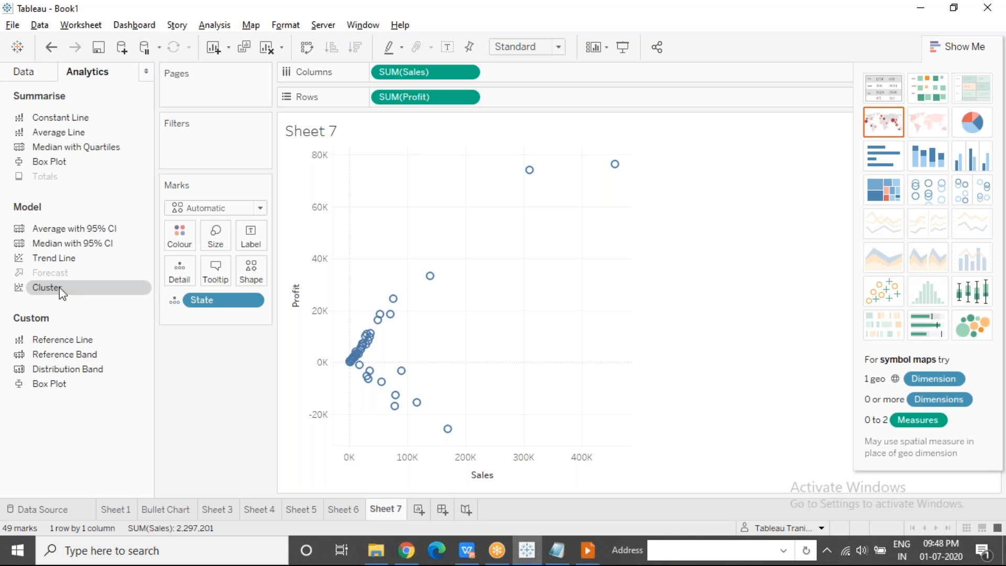
Step: Add automatic clusters based on Profit and Sales to the scatter plot, move the Clusters dialog aside and hide the chart suggestions
drag(61, 287, 413, 177)
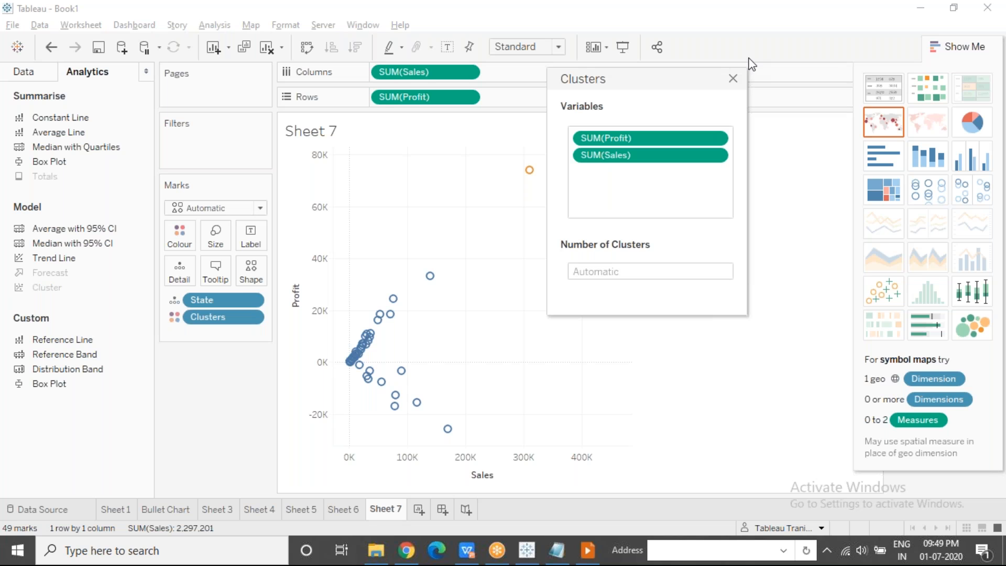
drag(638, 81, 743, 135)
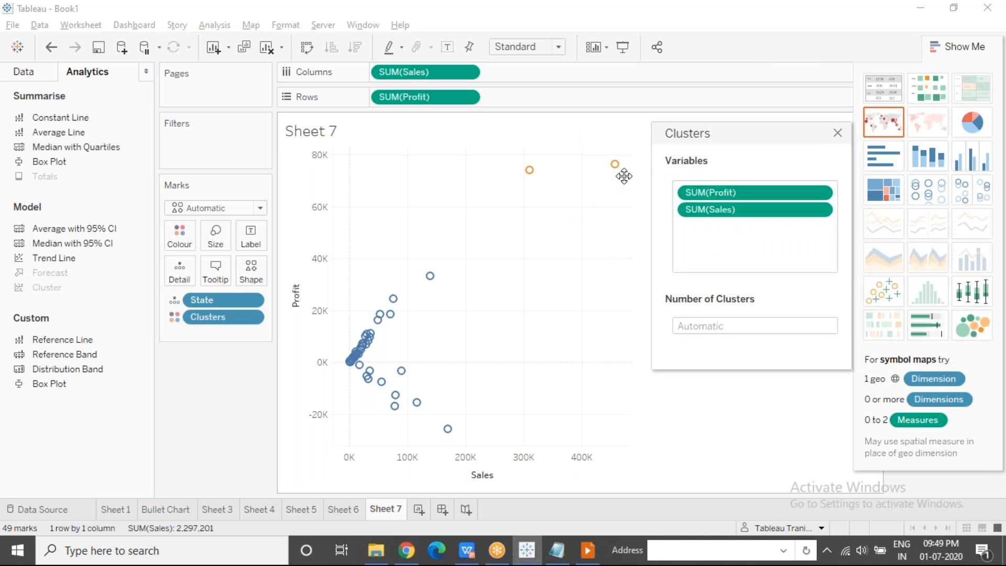
click(931, 47)
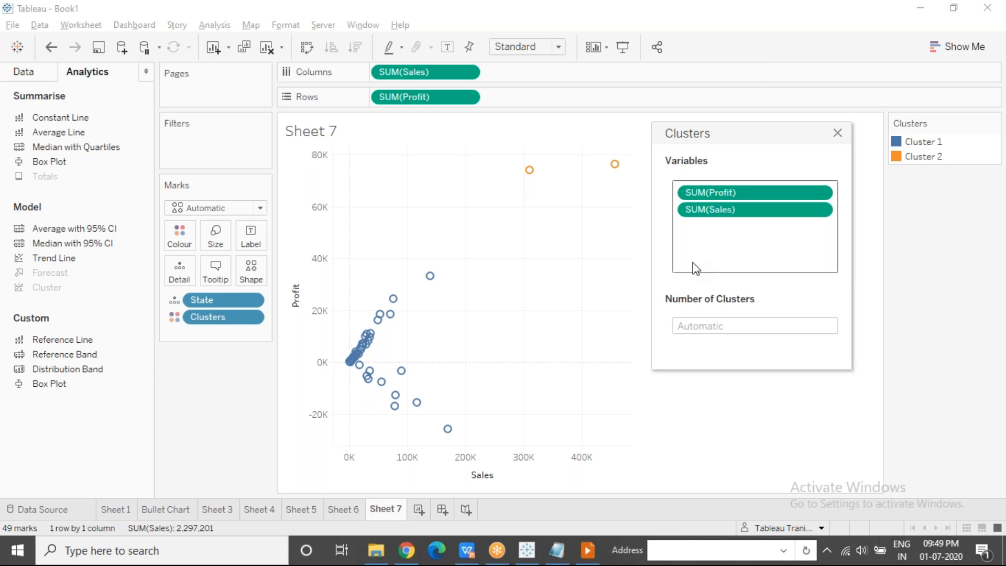
Step: Try grouping the states into 5 clusters, and change the number of clusters to 10
click(696, 327)
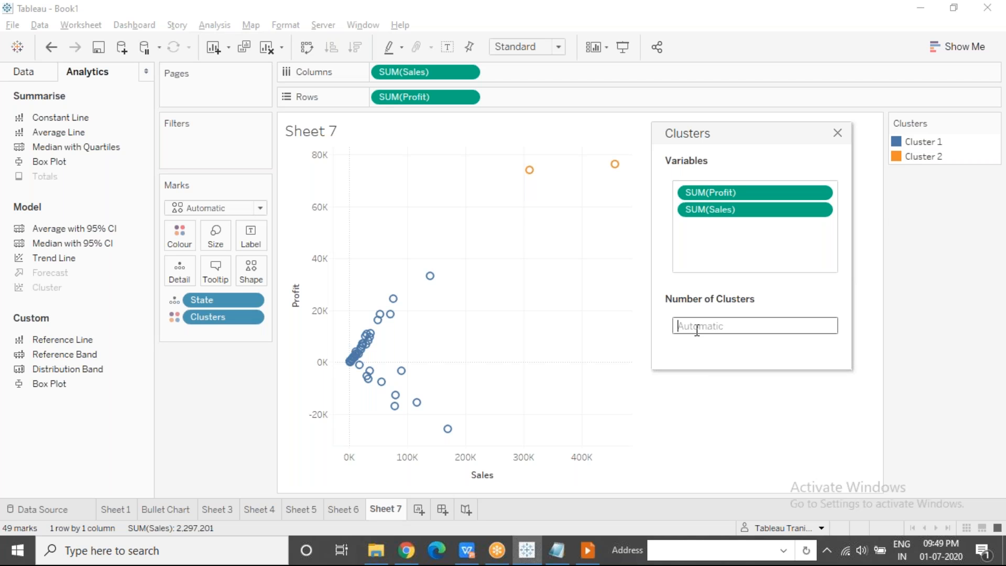
text(5)
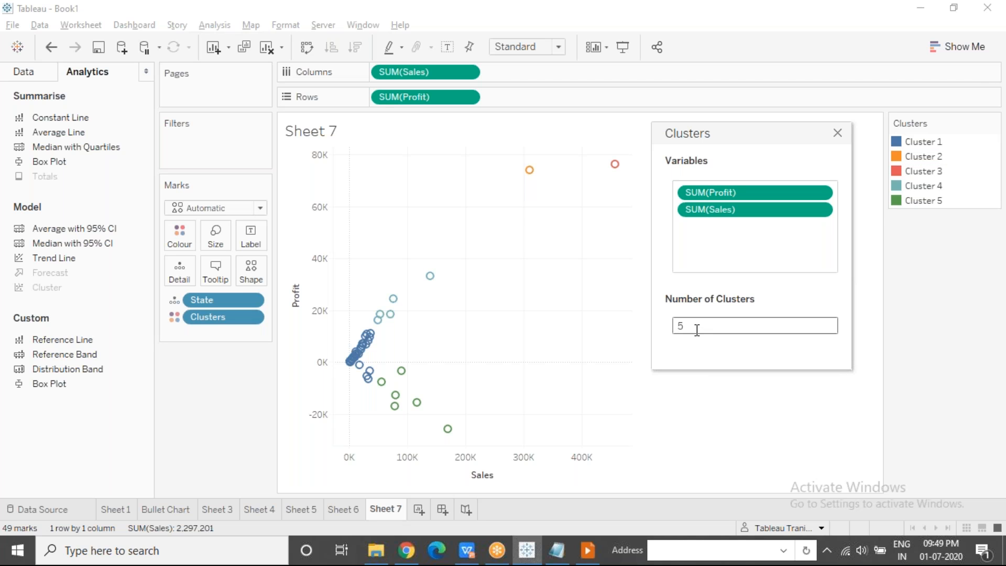
mouse_move(615, 164)
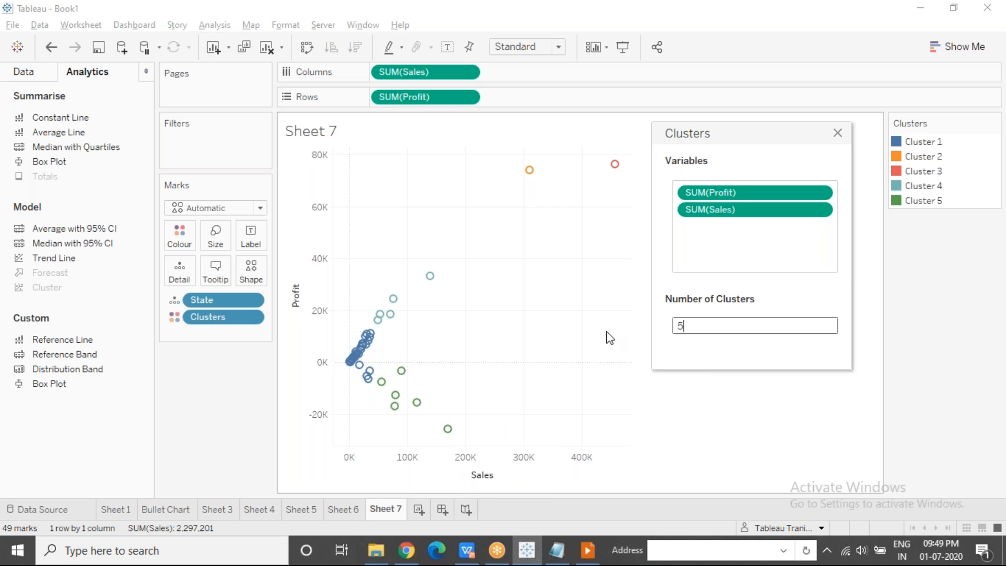
key(BackSpace)
text(10)
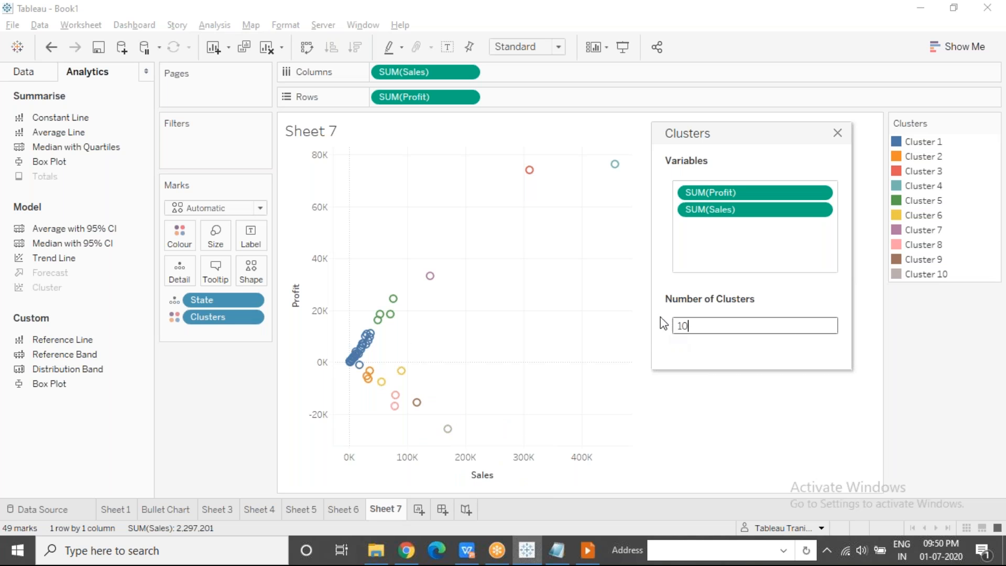
drag(688, 326, 675, 325)
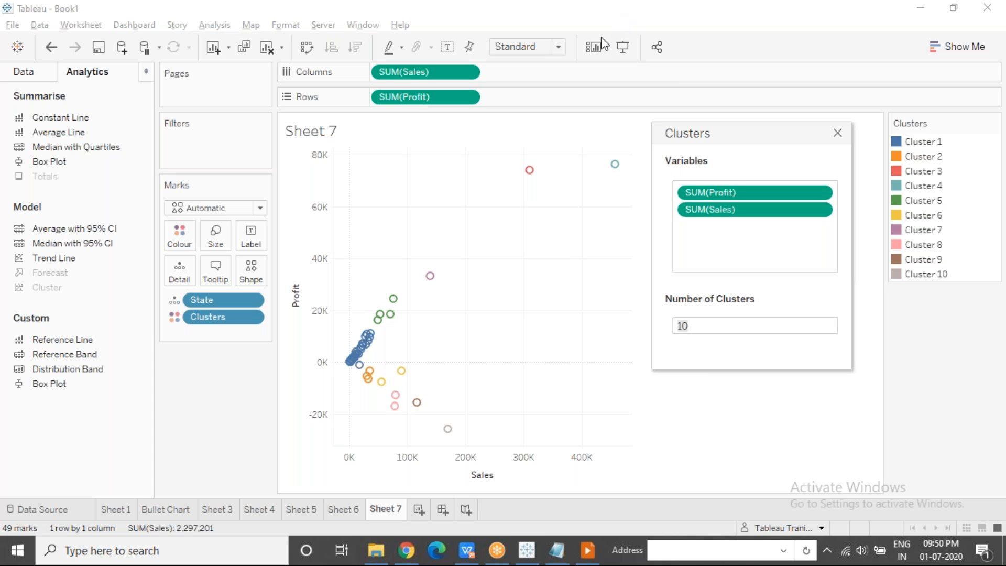
mouse_move(623, 173)
mouse_down()
mouse_move(608, 157)
mouse_move(615, 178)
mouse_move(624, 176)
mouse_up()
mouse_move(542, 160)
mouse_down()
mouse_move(520, 167)
mouse_move(547, 175)
mouse_up()
mouse_move(445, 269)
mouse_down()
mouse_move(438, 262)
mouse_move(438, 280)
mouse_up()
mouse_move(401, 309)
mouse_down()
mouse_move(400, 288)
mouse_move(372, 307)
mouse_move(377, 327)
mouse_move(401, 309)
mouse_up()
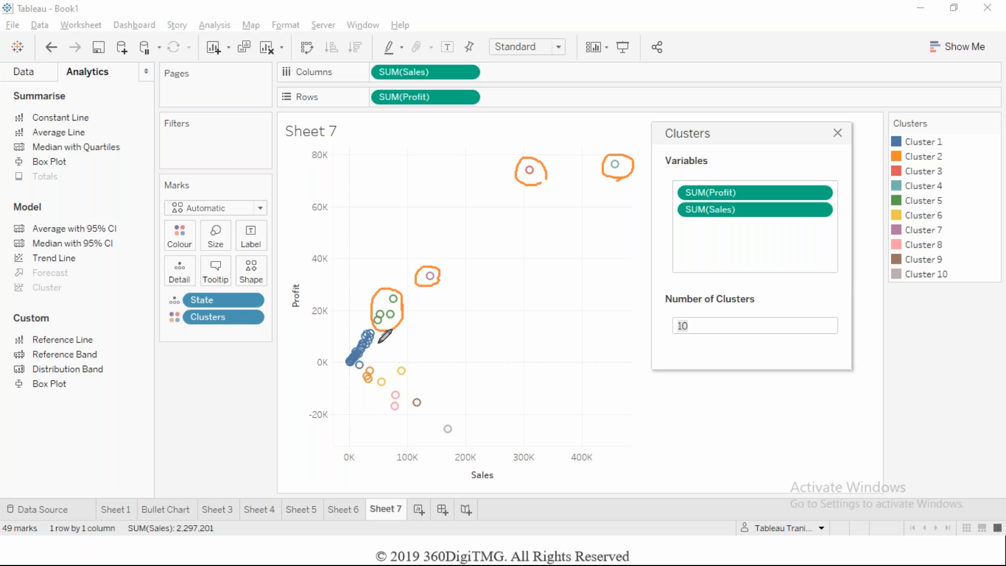
mouse_move(368, 356)
mouse_down()
mouse_move(366, 328)
mouse_move(343, 352)
mouse_move(364, 373)
mouse_move(366, 356)
mouse_move(362, 388)
mouse_move(379, 366)
mouse_move(404, 361)
mouse_move(391, 386)
mouse_move(403, 367)
mouse_move(409, 380)
mouse_move(393, 408)
mouse_move(399, 389)
mouse_move(452, 415)
mouse_up()
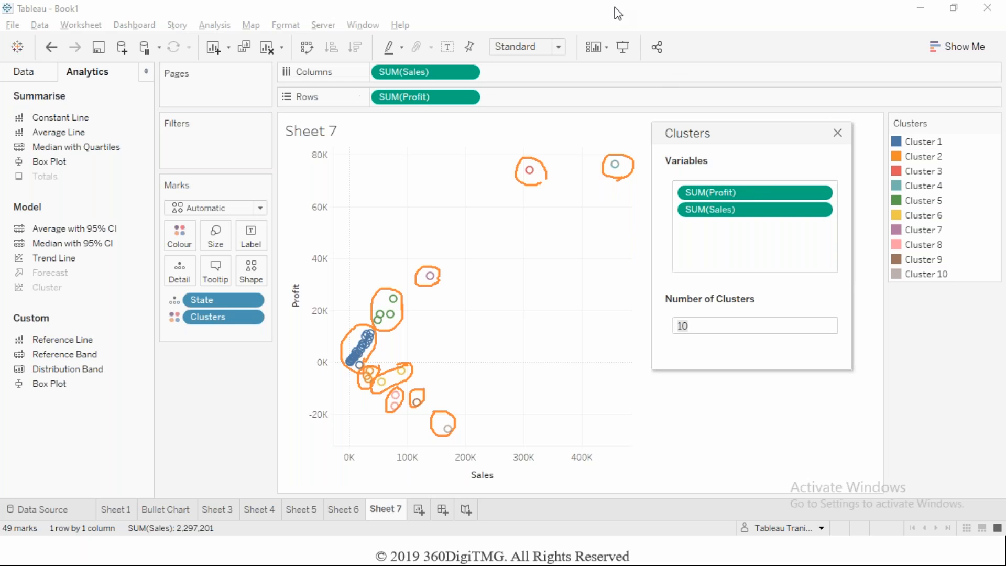
click(582, 105)
Step: Set the number of clusters back to 5 and close the Clusters dialog
double_click(694, 325)
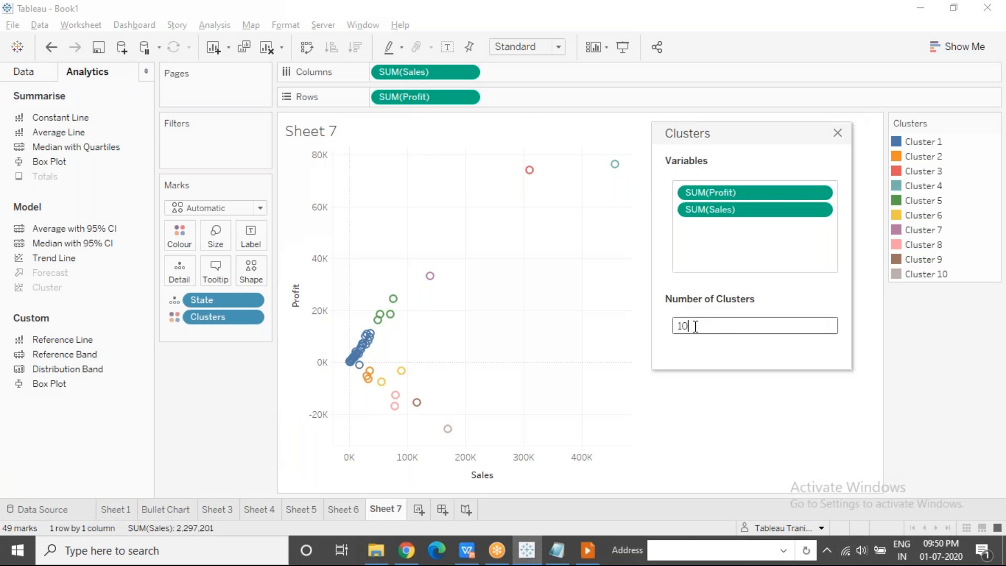
key(BackSpace)
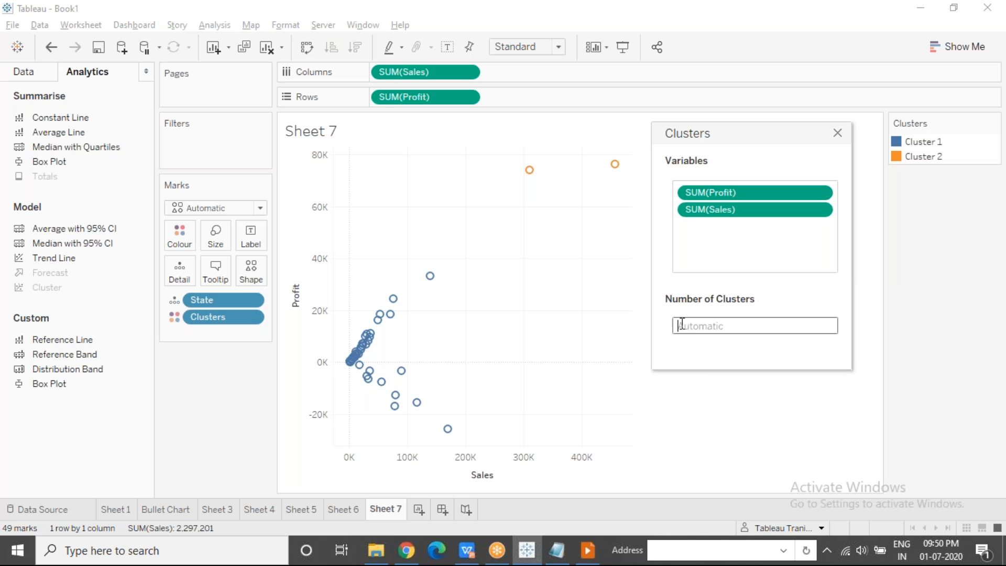
text(5)
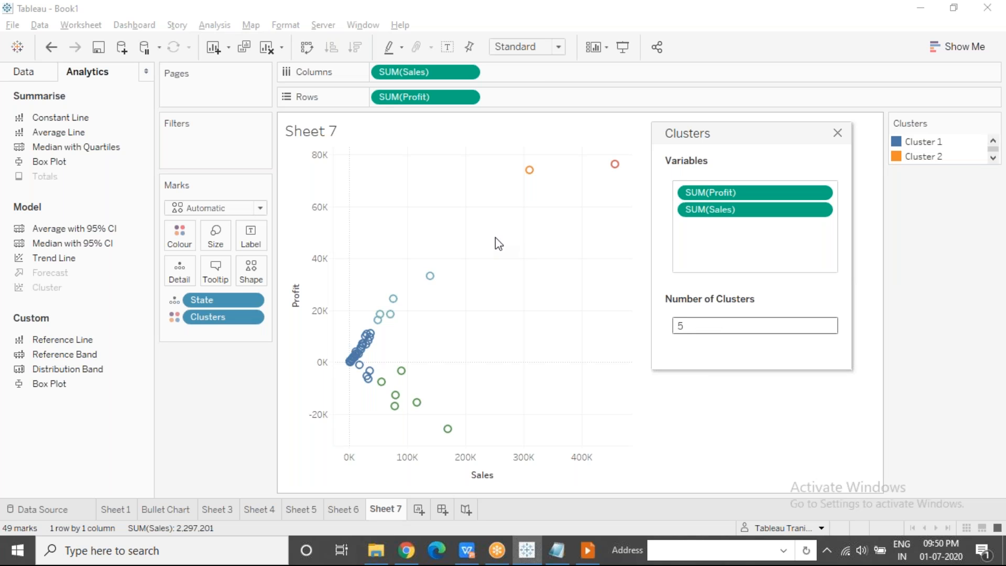
click(837, 133)
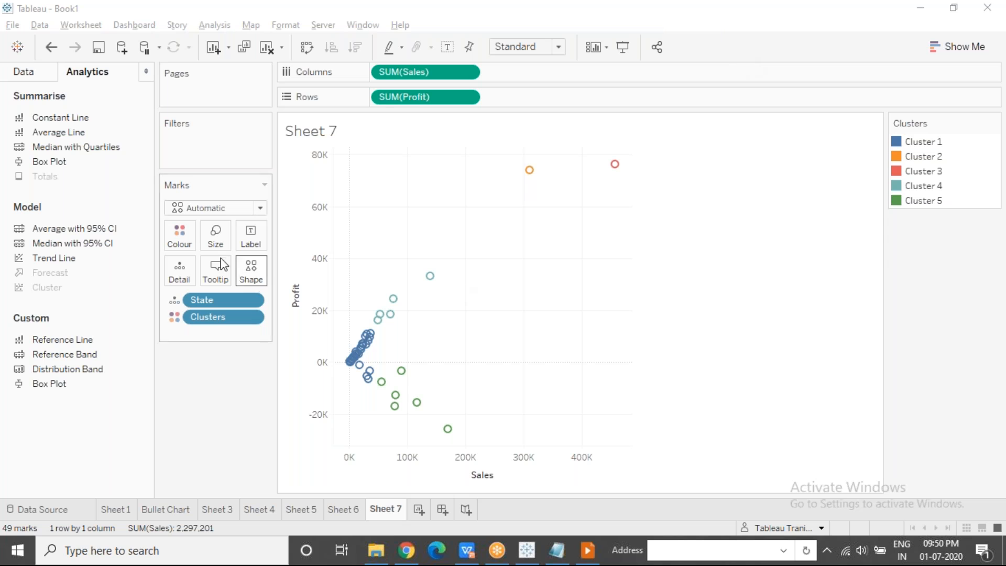
Step: Save the clusters from the scatter plot as a reusable data field named State (clusters)
click(50, 75)
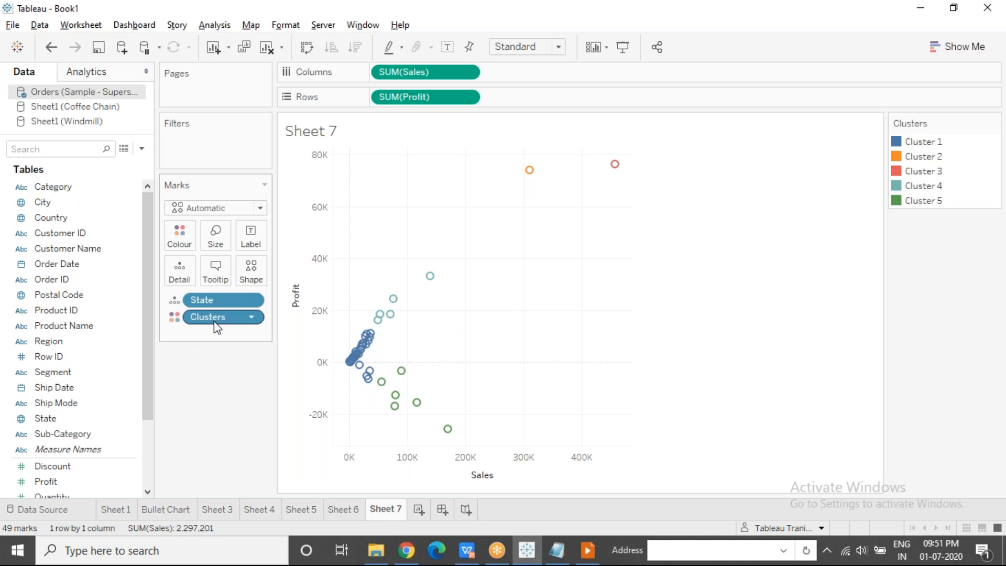
drag(214, 324, 33, 250)
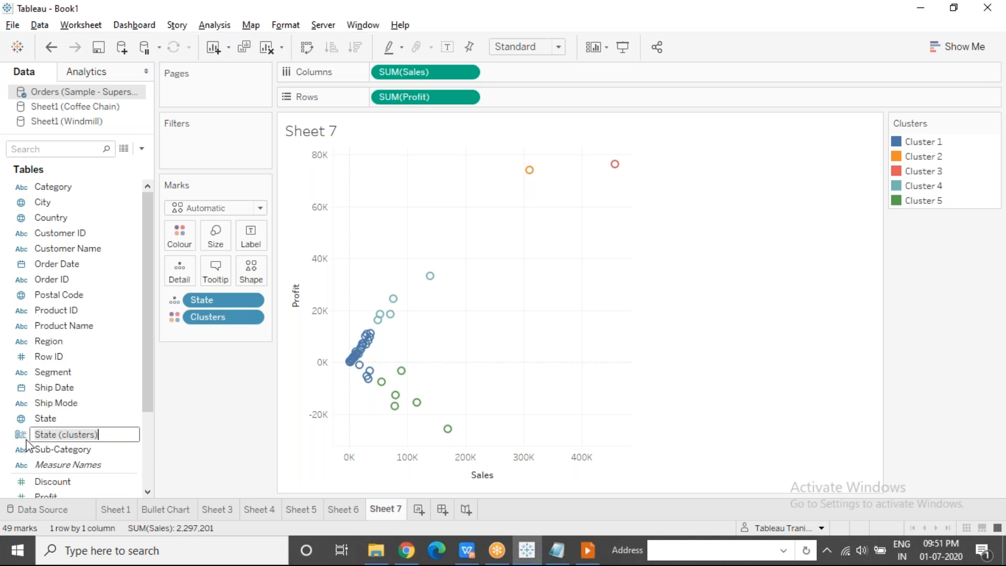
click(204, 439)
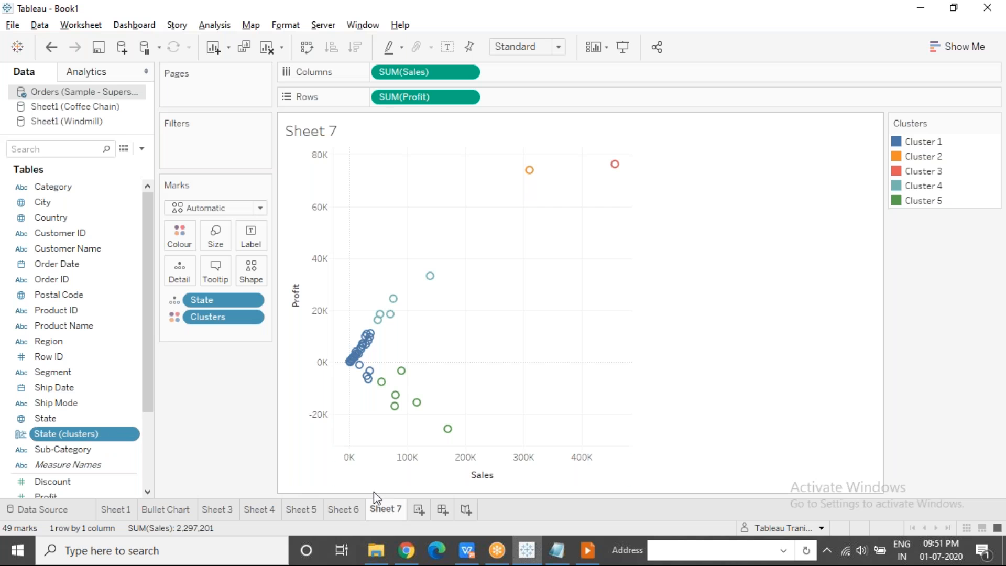
Step: Add a new worksheet with State (clusters) as rows and the sum of Profit shown for each cluster
click(418, 509)
drag(86, 434, 431, 97)
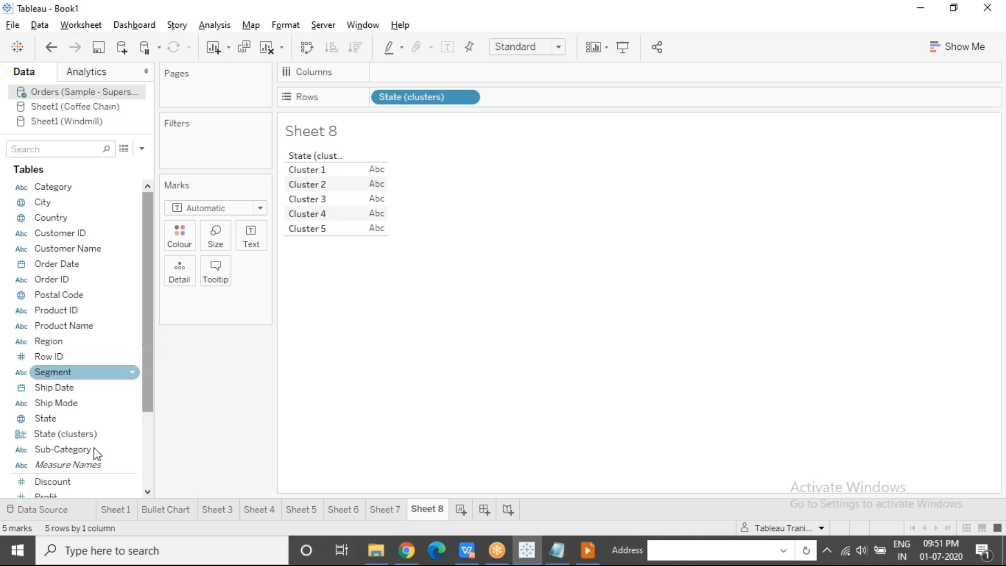
scroll(148, 462, down, 3)
drag(76, 388, 360, 195)
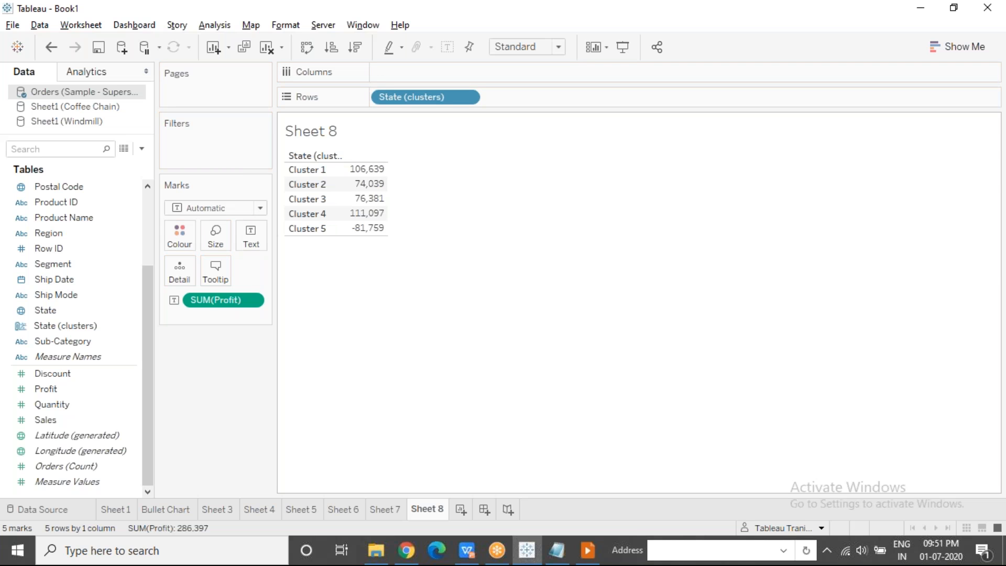
Step: Inspect the profit values of Cluster 1 and Cluster 2 in the table, and return to Sheet 7
click(375, 170)
click(369, 189)
click(335, 339)
click(382, 510)
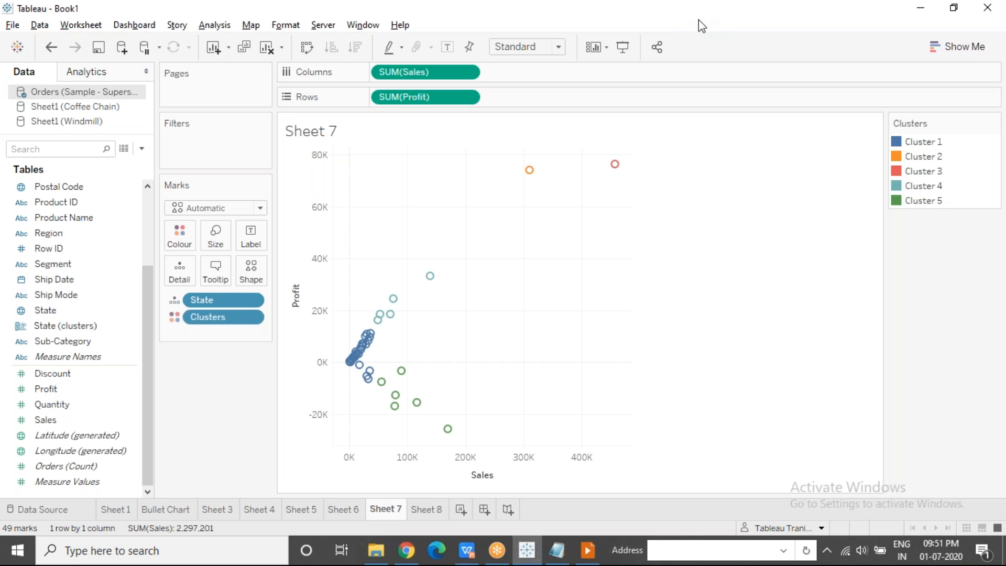